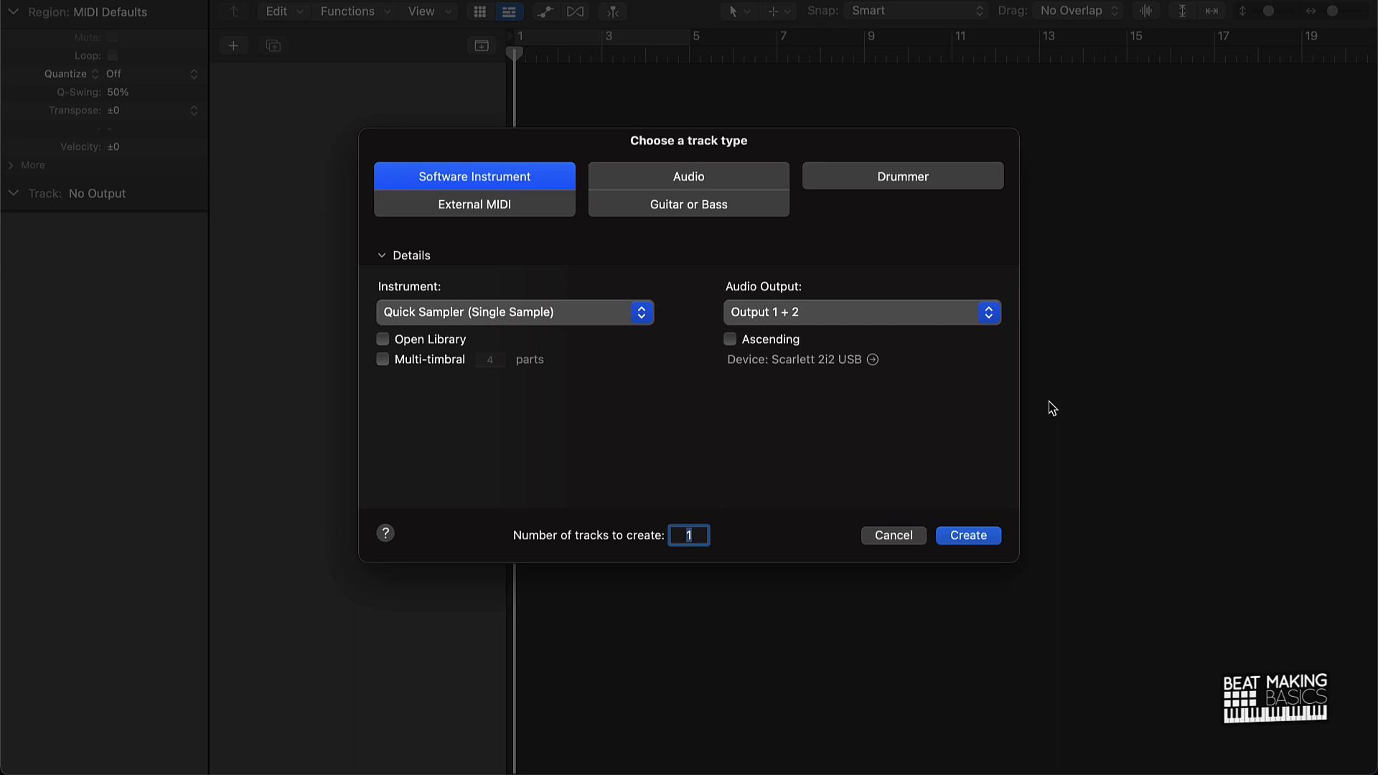
Create one software instrument track with Spectrasonics Omnisphere as its instrument, and dismiss the plug-in's splash screen.
click(603, 316)
mouse_move(603, 315)
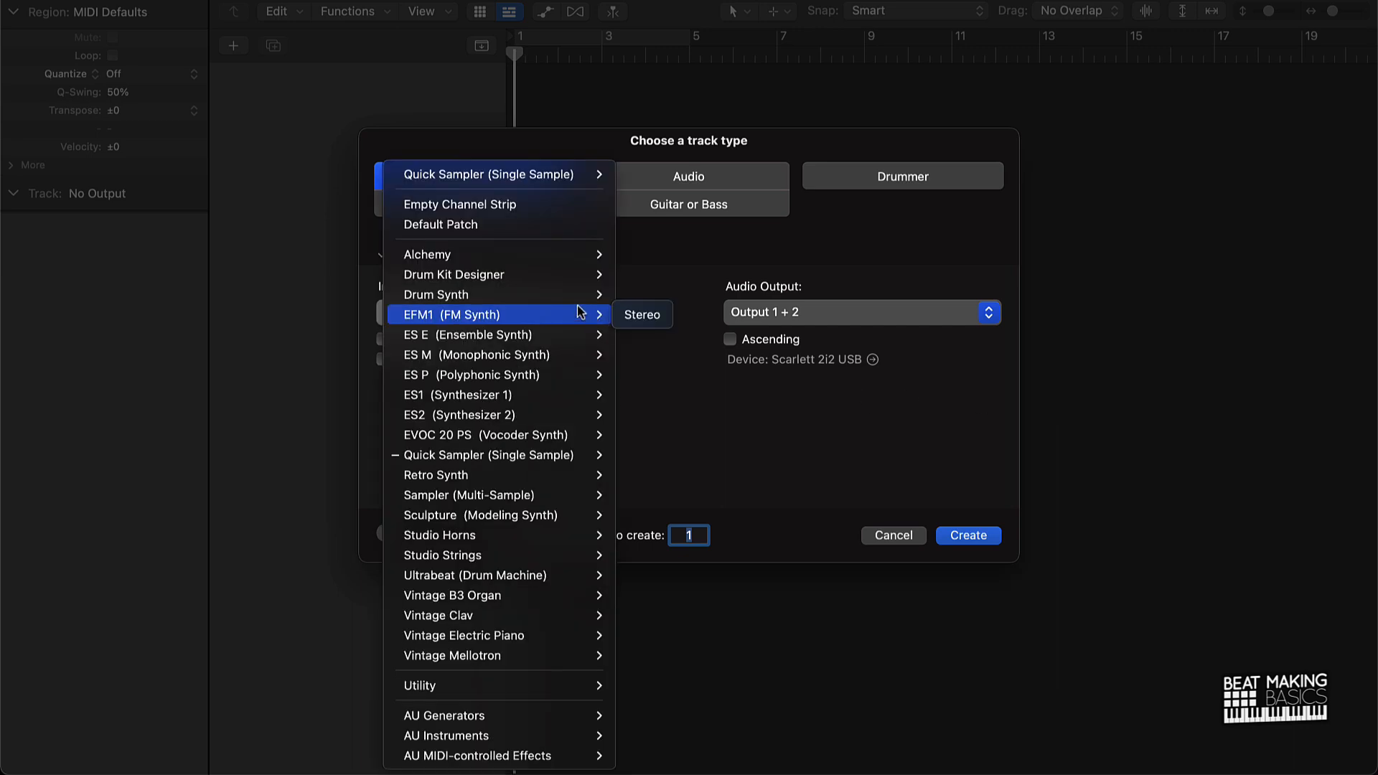
mouse_move(446, 736)
mouse_move(663, 735)
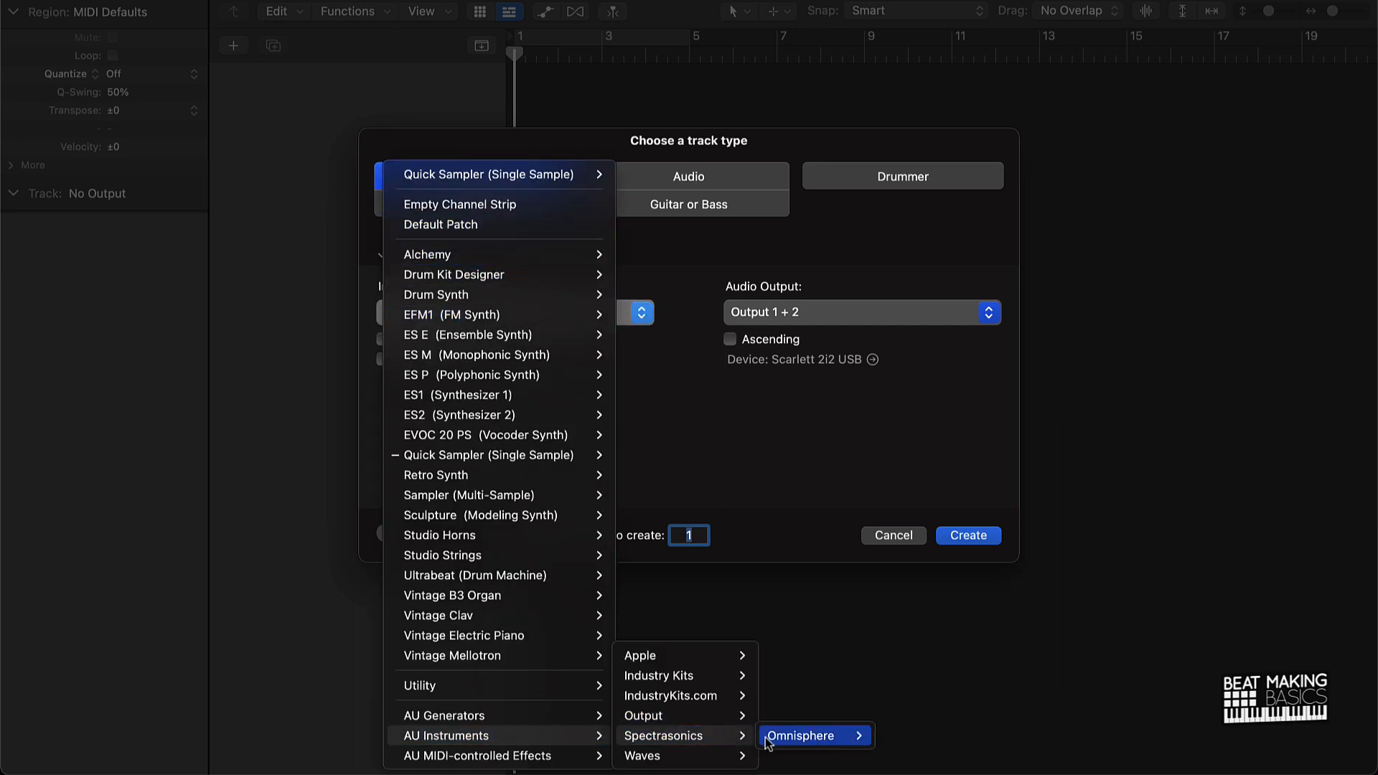
mouse_move(766, 741)
click(897, 733)
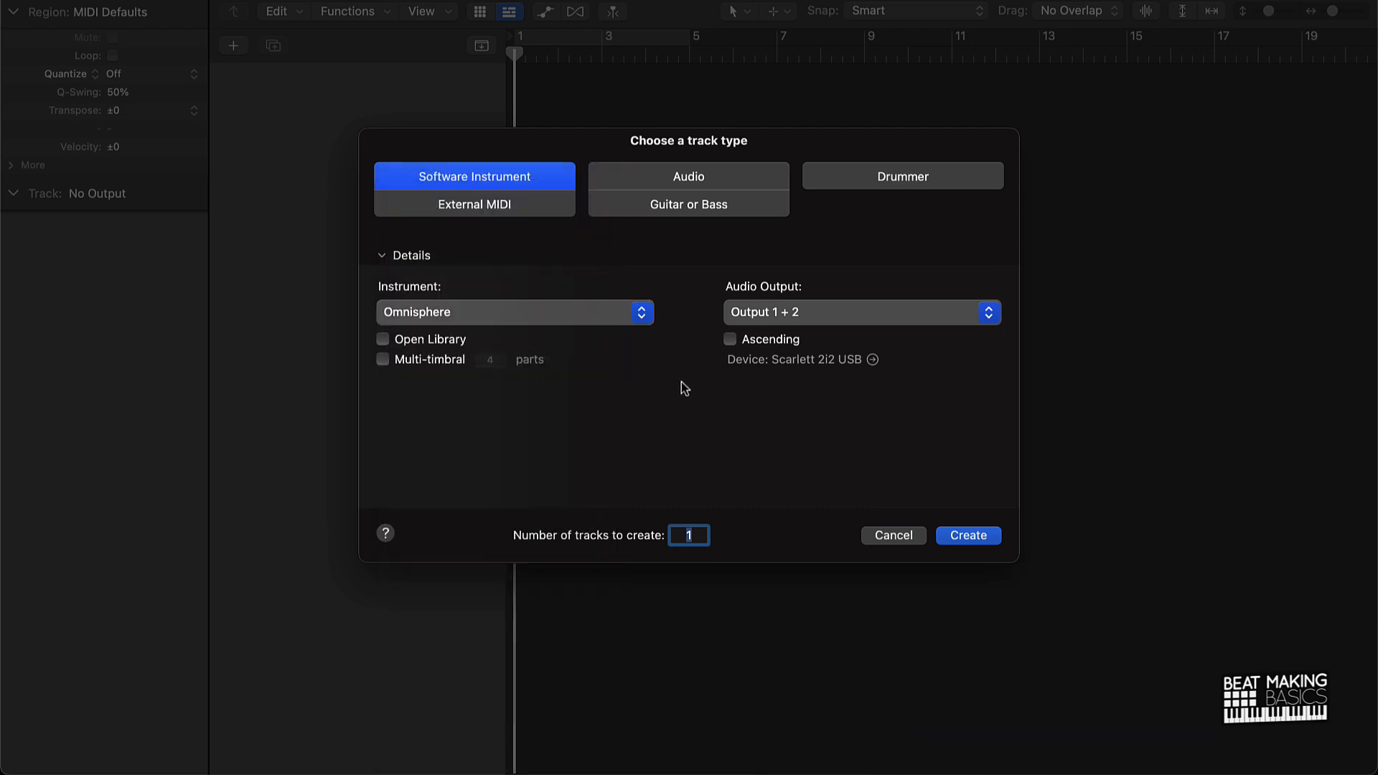
click(970, 535)
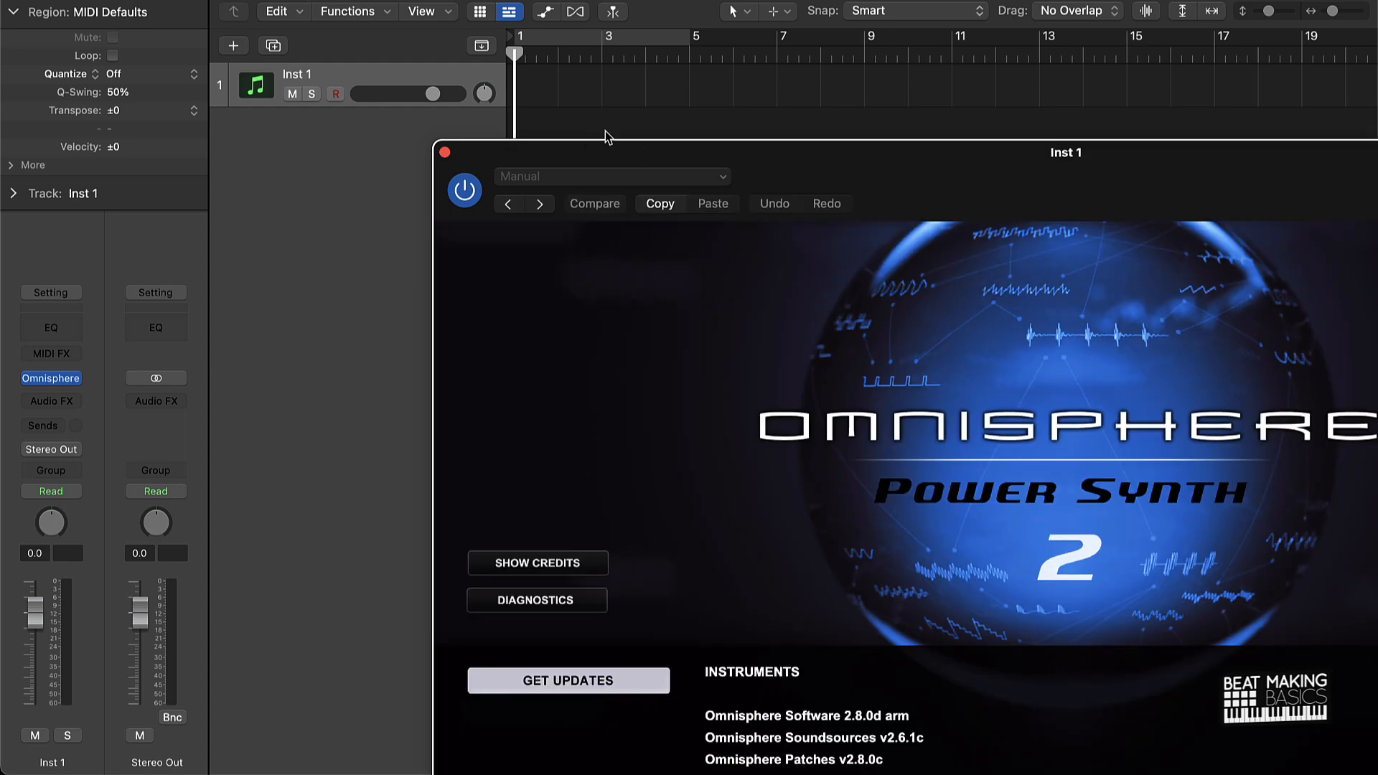
drag(914, 182, 520, 32)
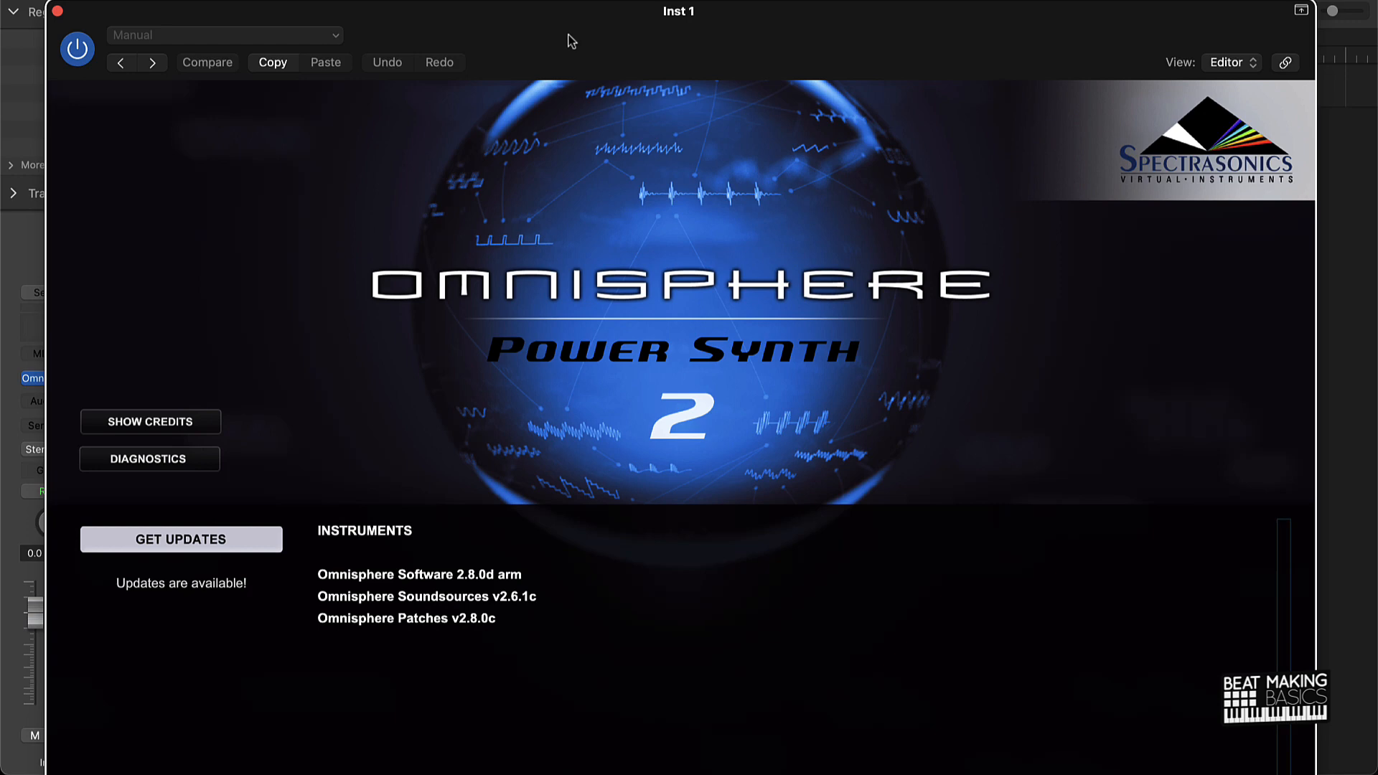
click(396, 181)
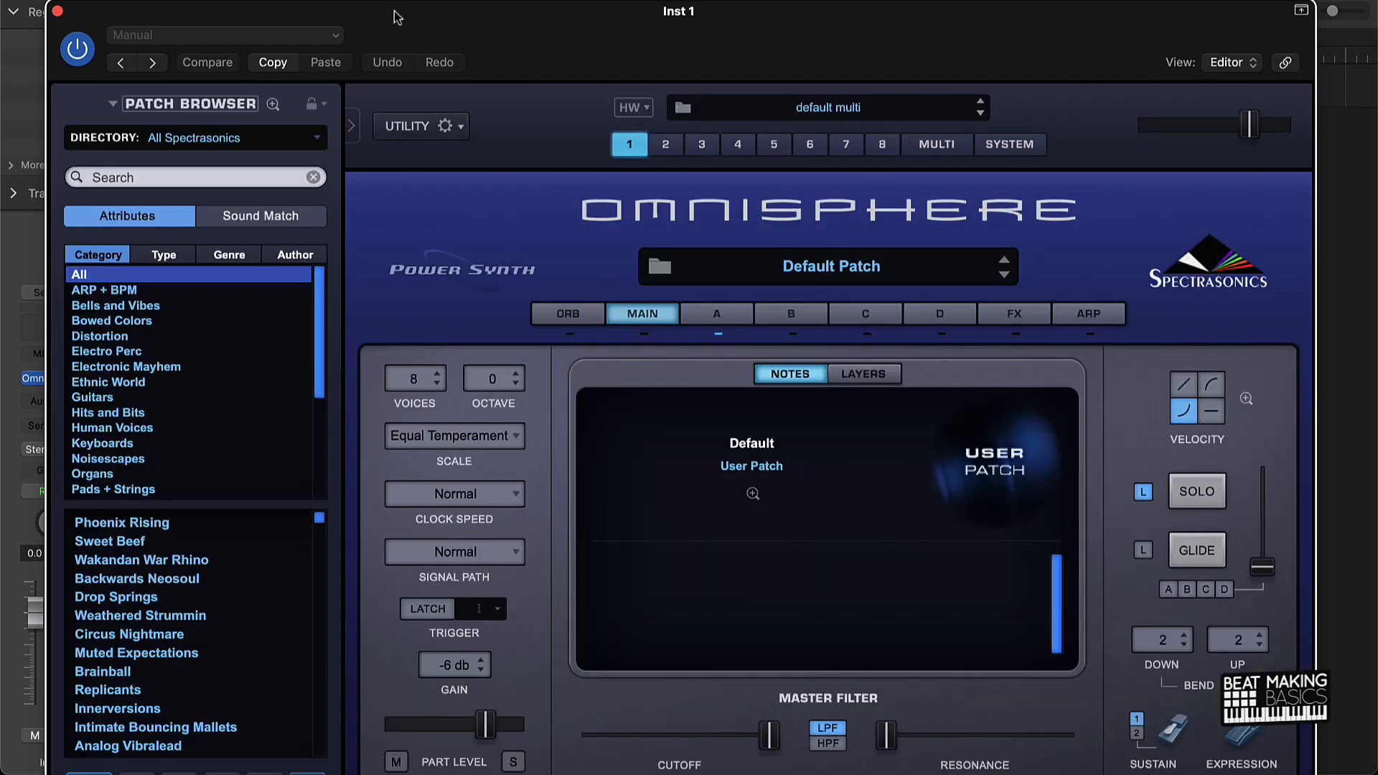
Set the Inst 1 track's MIDI Out Channel to 1.
drag(398, 17, 875, 24)
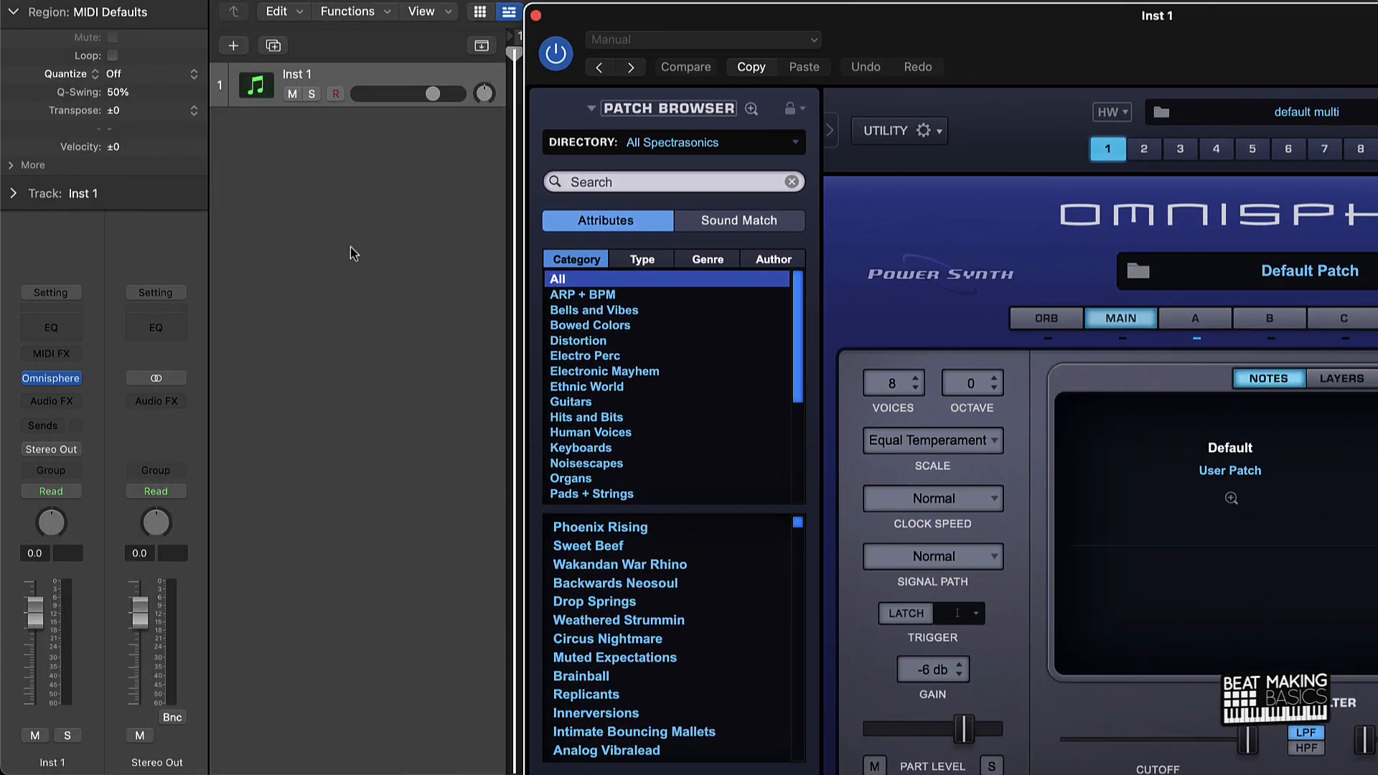
click(16, 194)
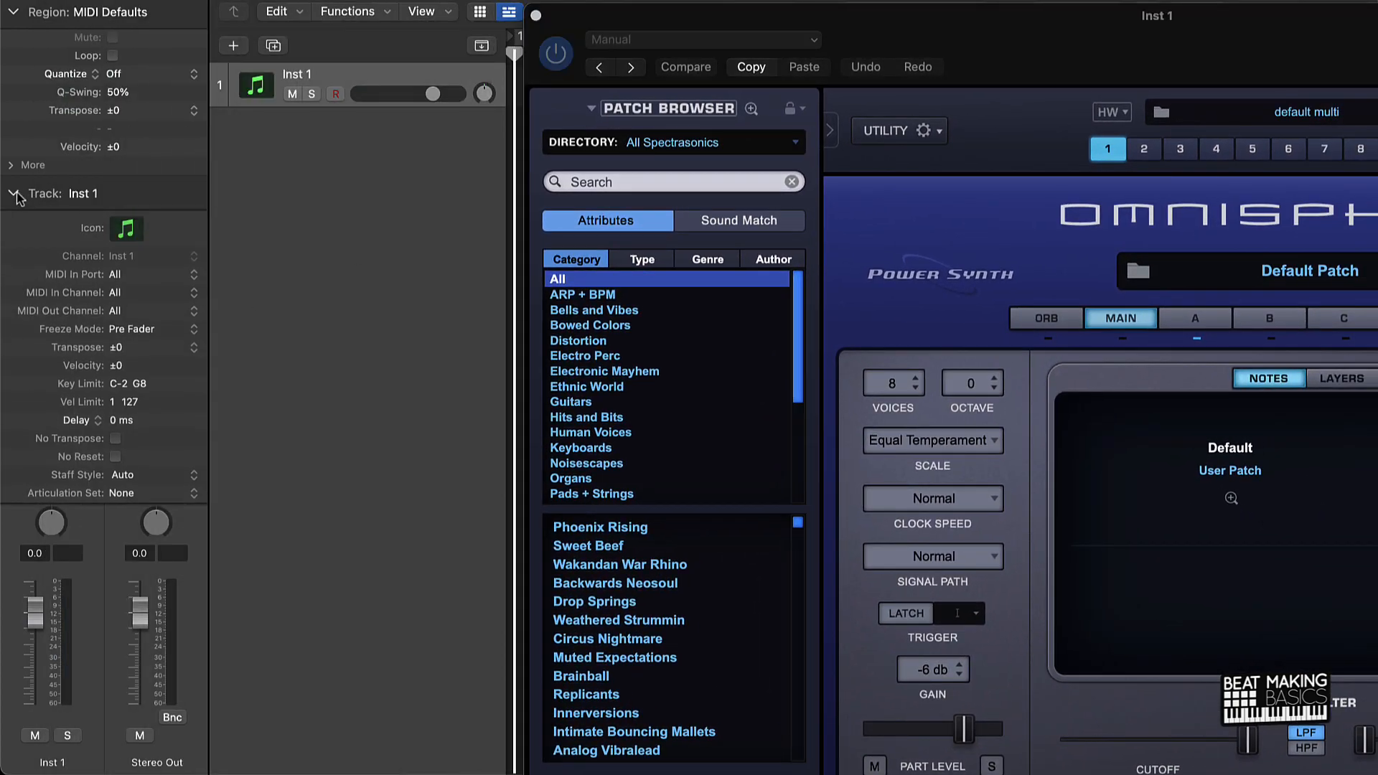
click(190, 310)
click(185, 321)
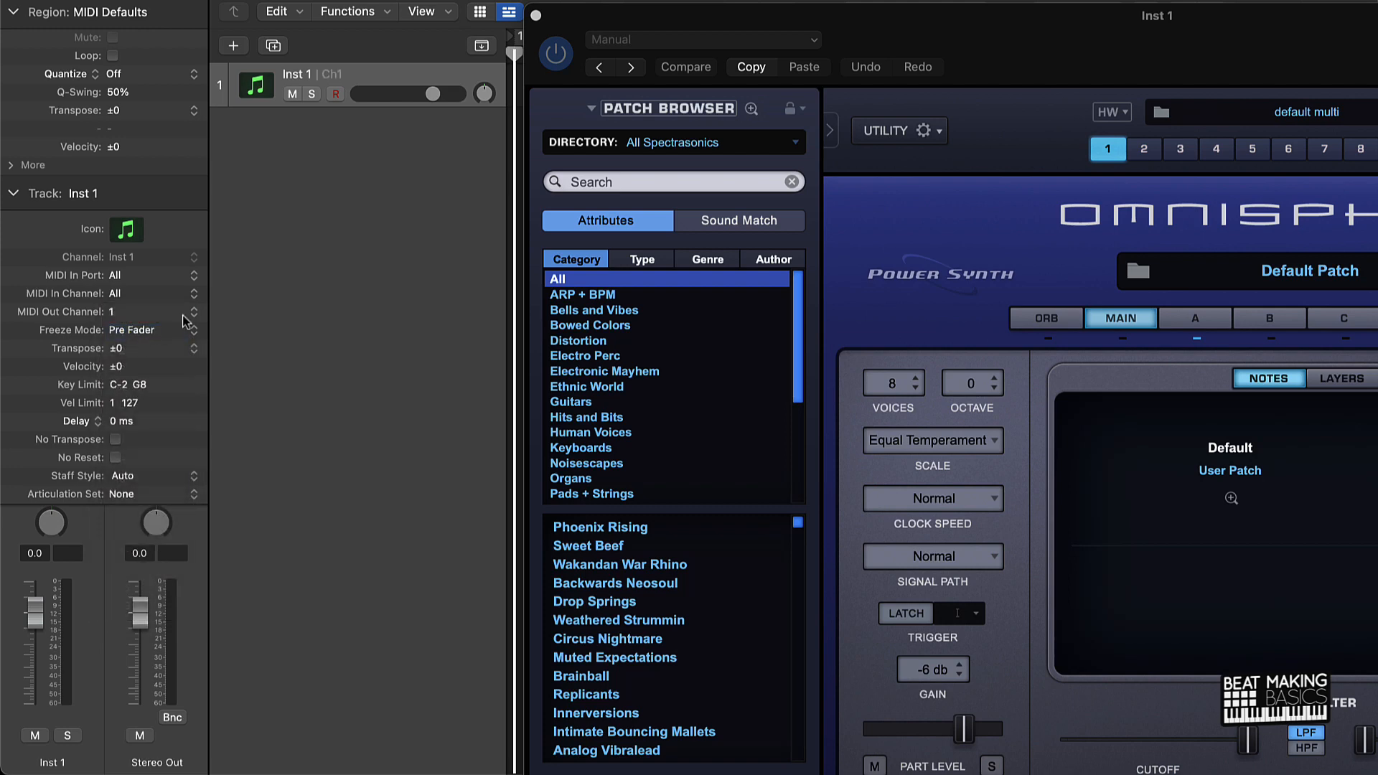
click(14, 194)
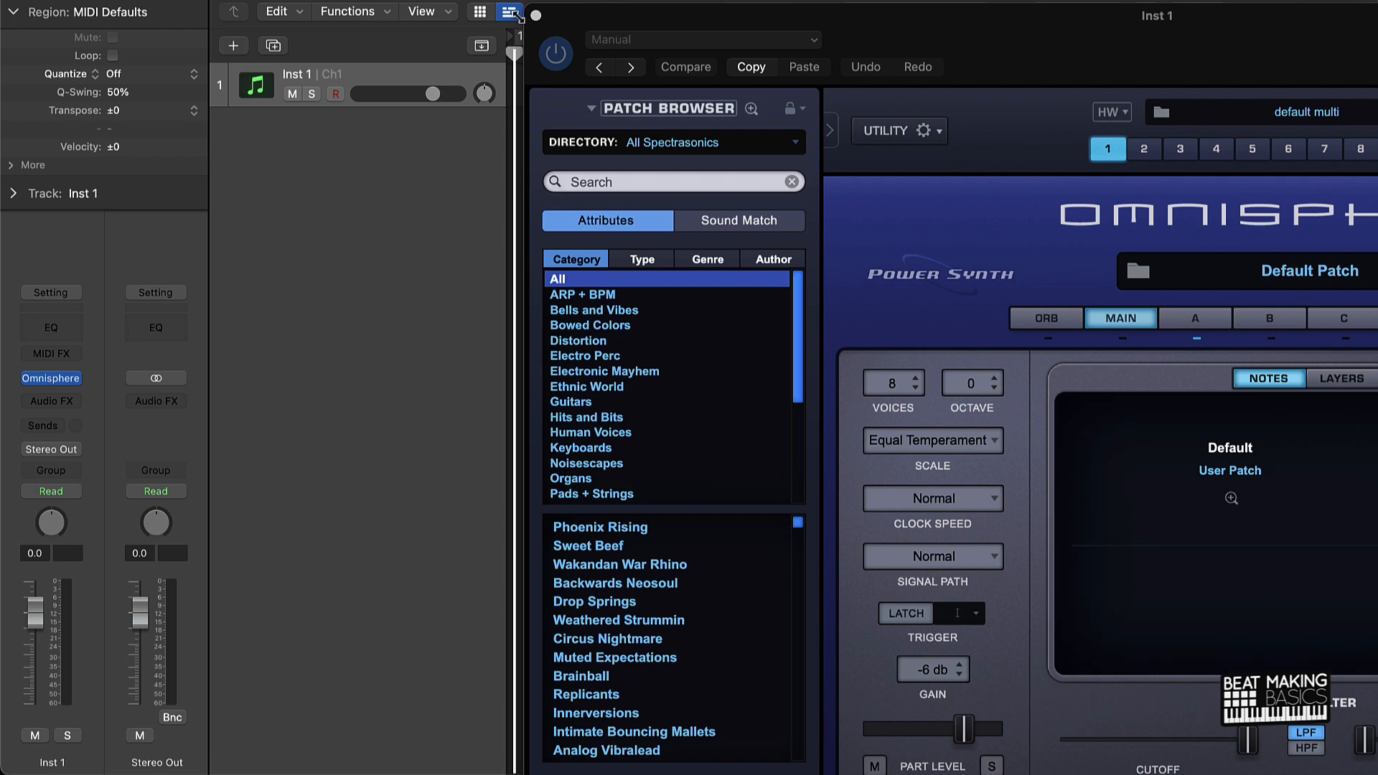
Switch Omnisphere's patch directory to the SuperStarO Omnisphere 2 Preset Bank user directory.
drag(993, 37, 473, 34)
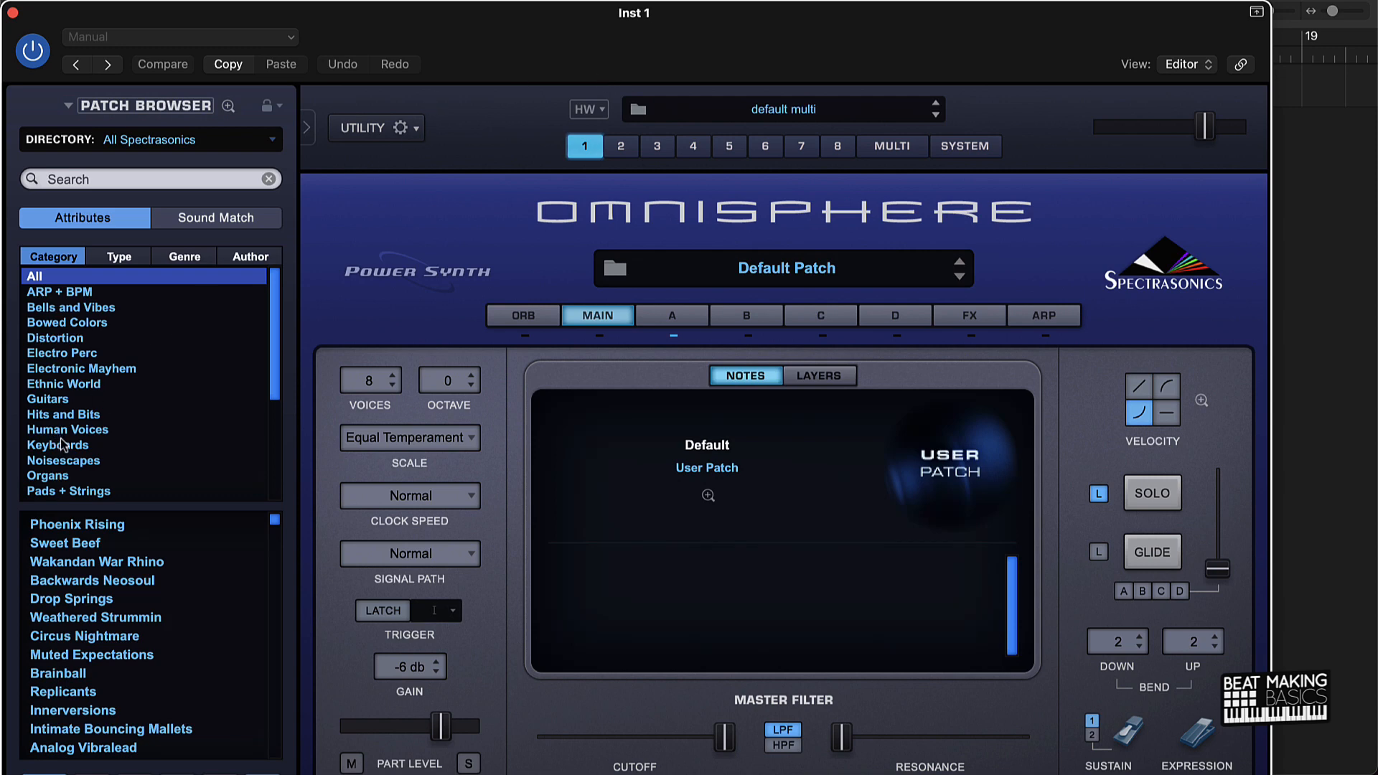
click(273, 140)
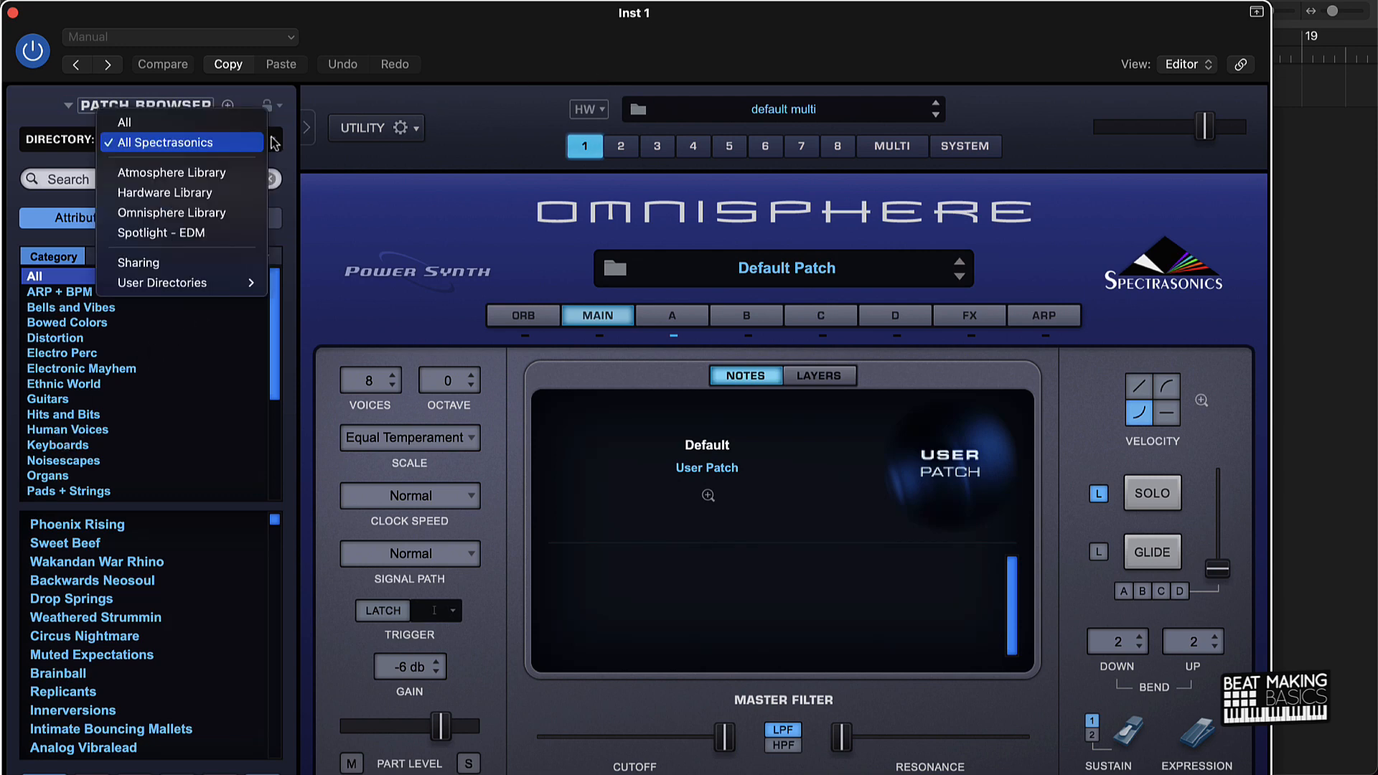
mouse_move(164, 287)
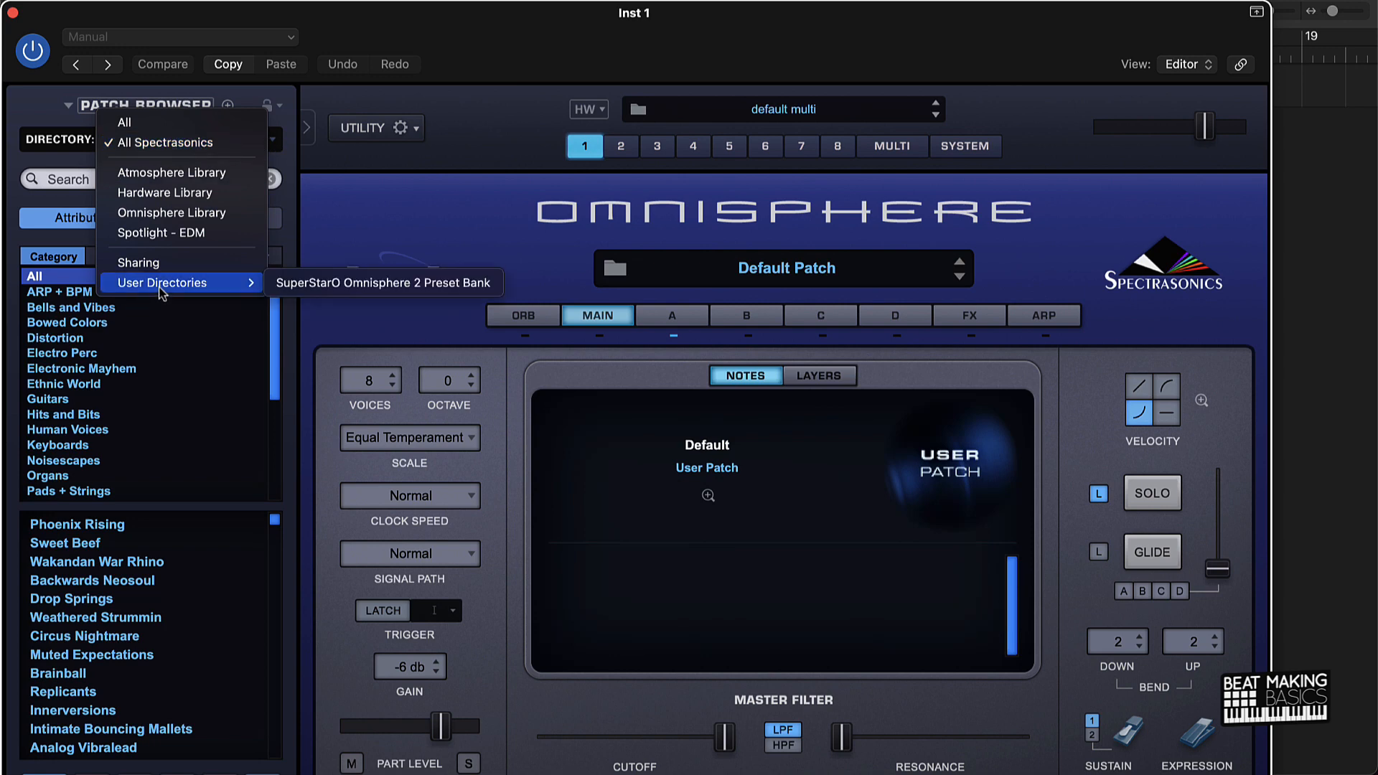
click(368, 287)
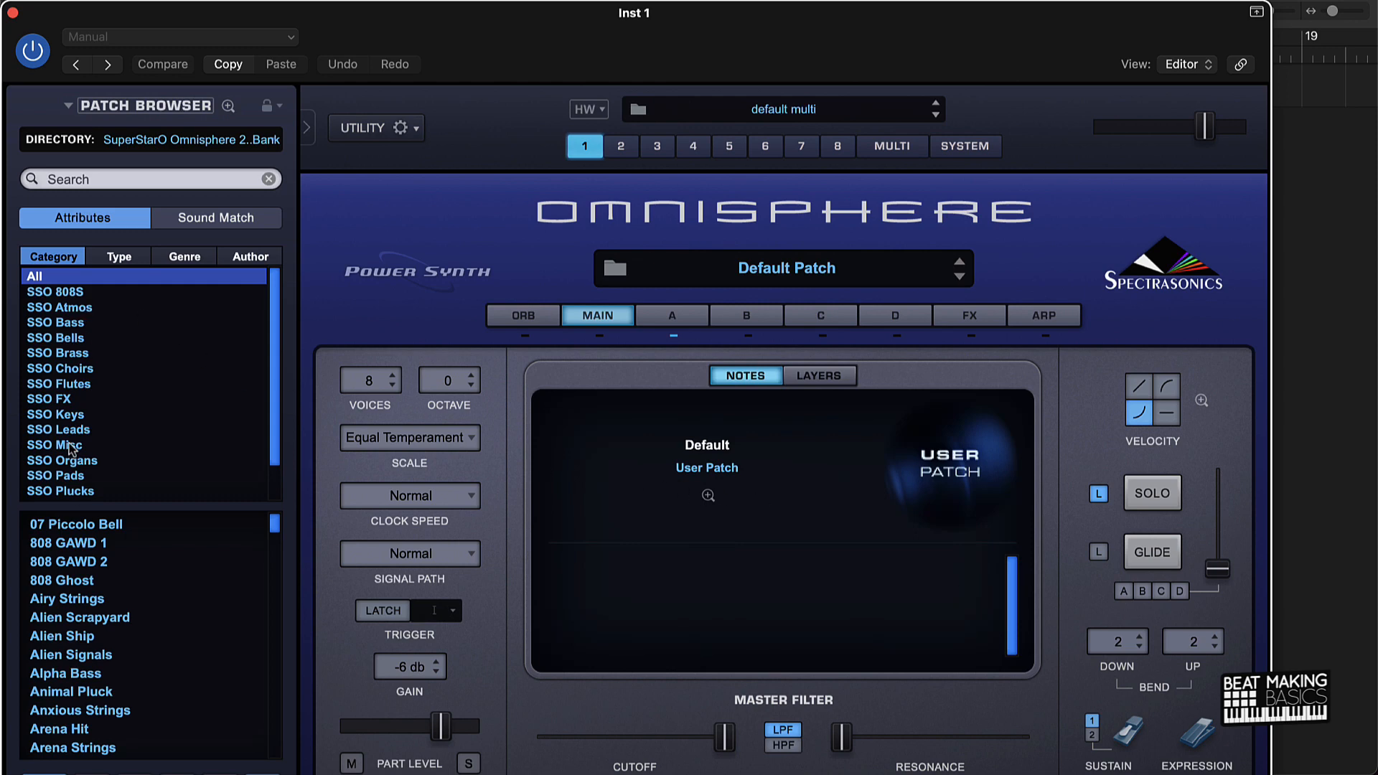
Browse the SSO Plucks and SSO Pads categories, load the 07 Piccolo Bell patch from SSO Bells, and close the plug-in window.
scroll(74, 445, down, 3)
scroll(74, 445, up, 3)
click(71, 338)
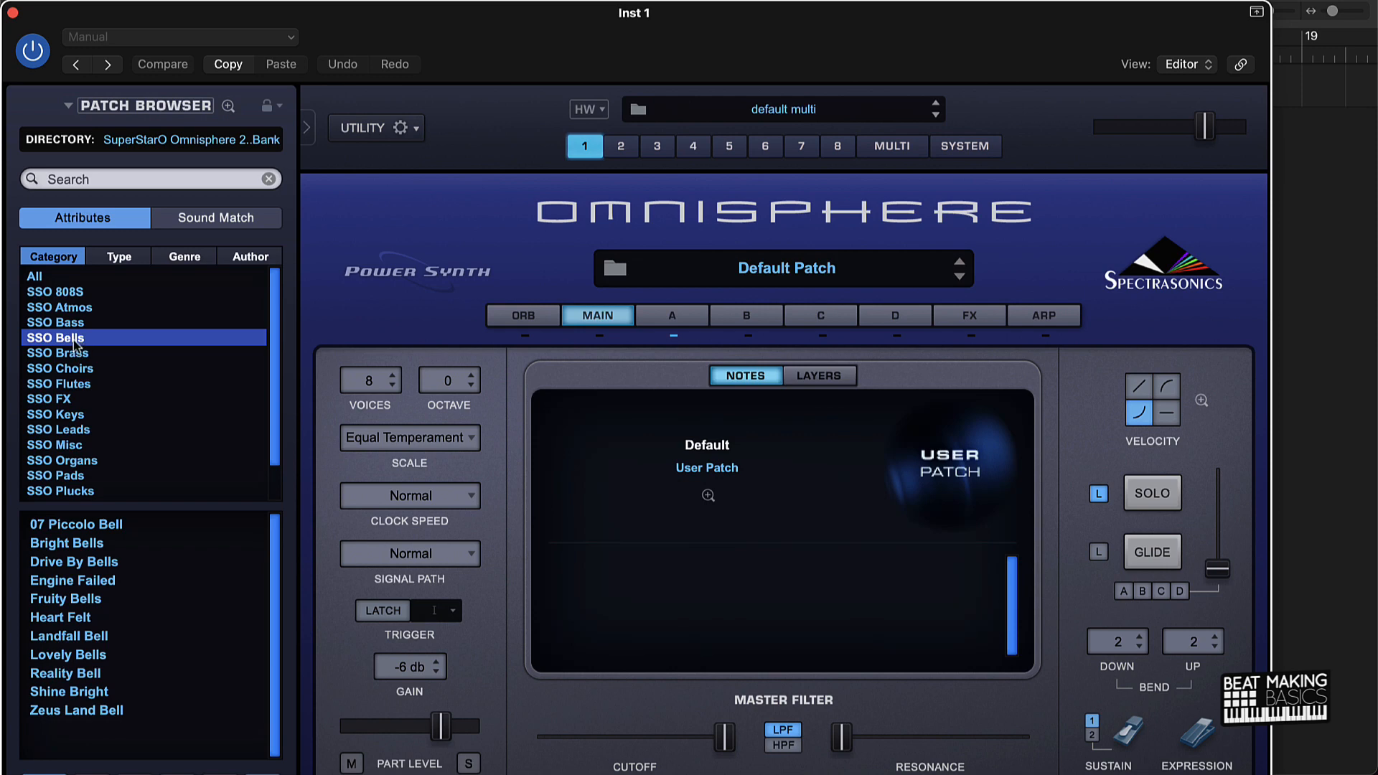
scroll(97, 355, down, 3)
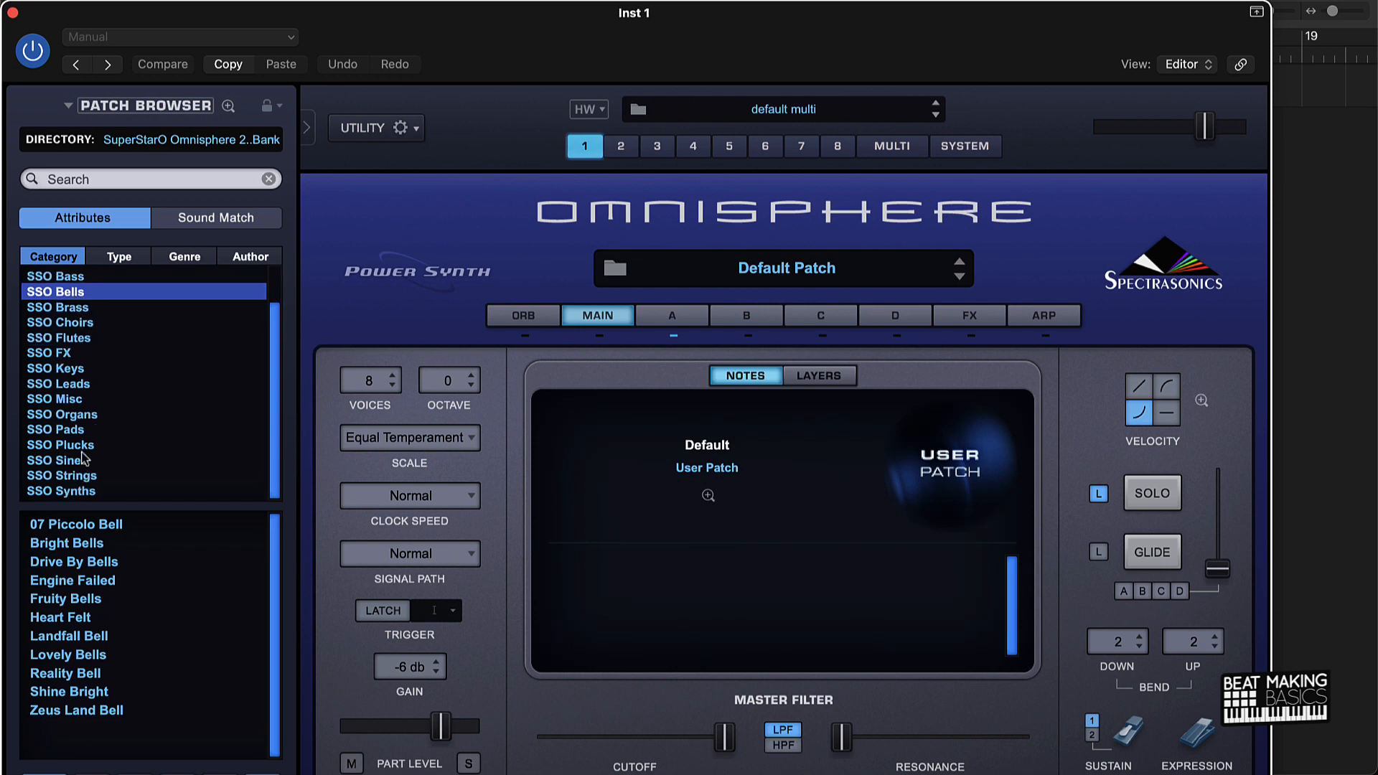
click(82, 446)
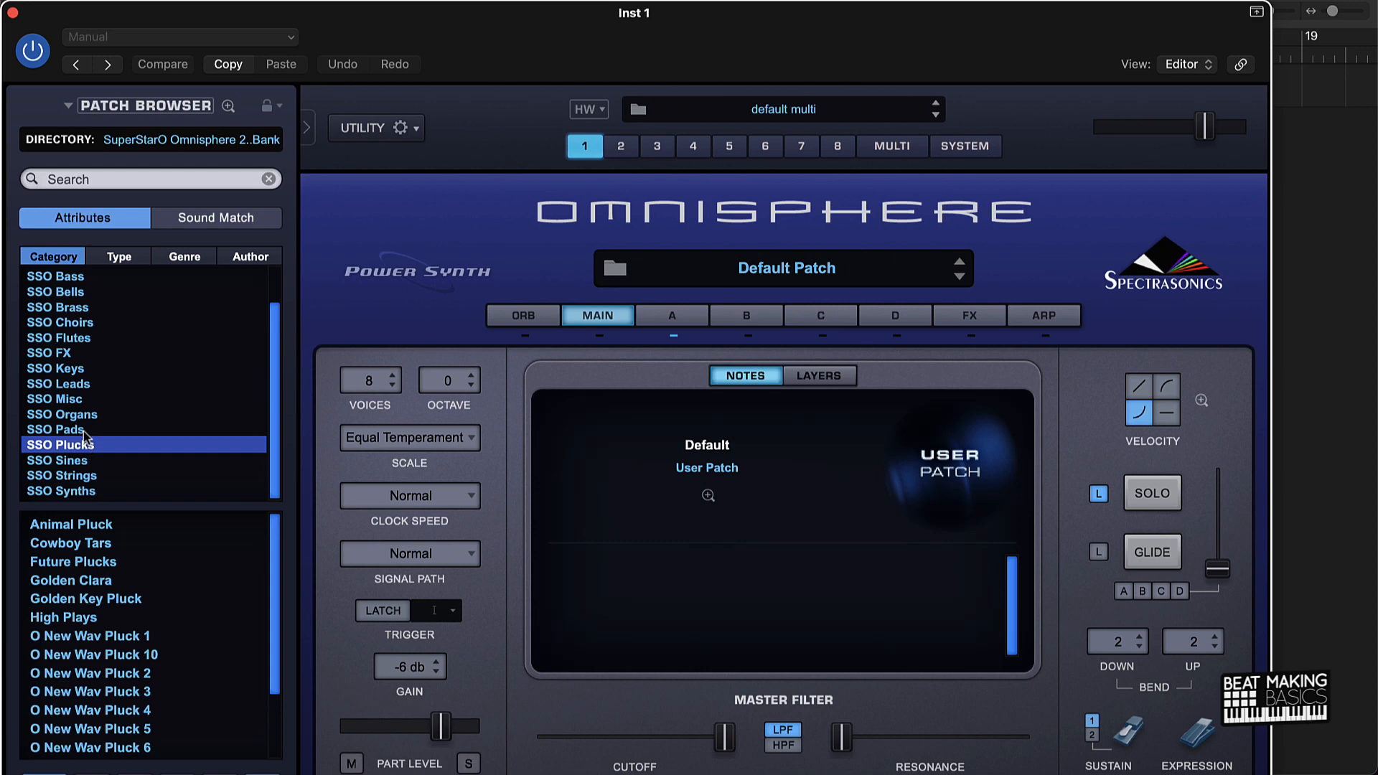
click(85, 430)
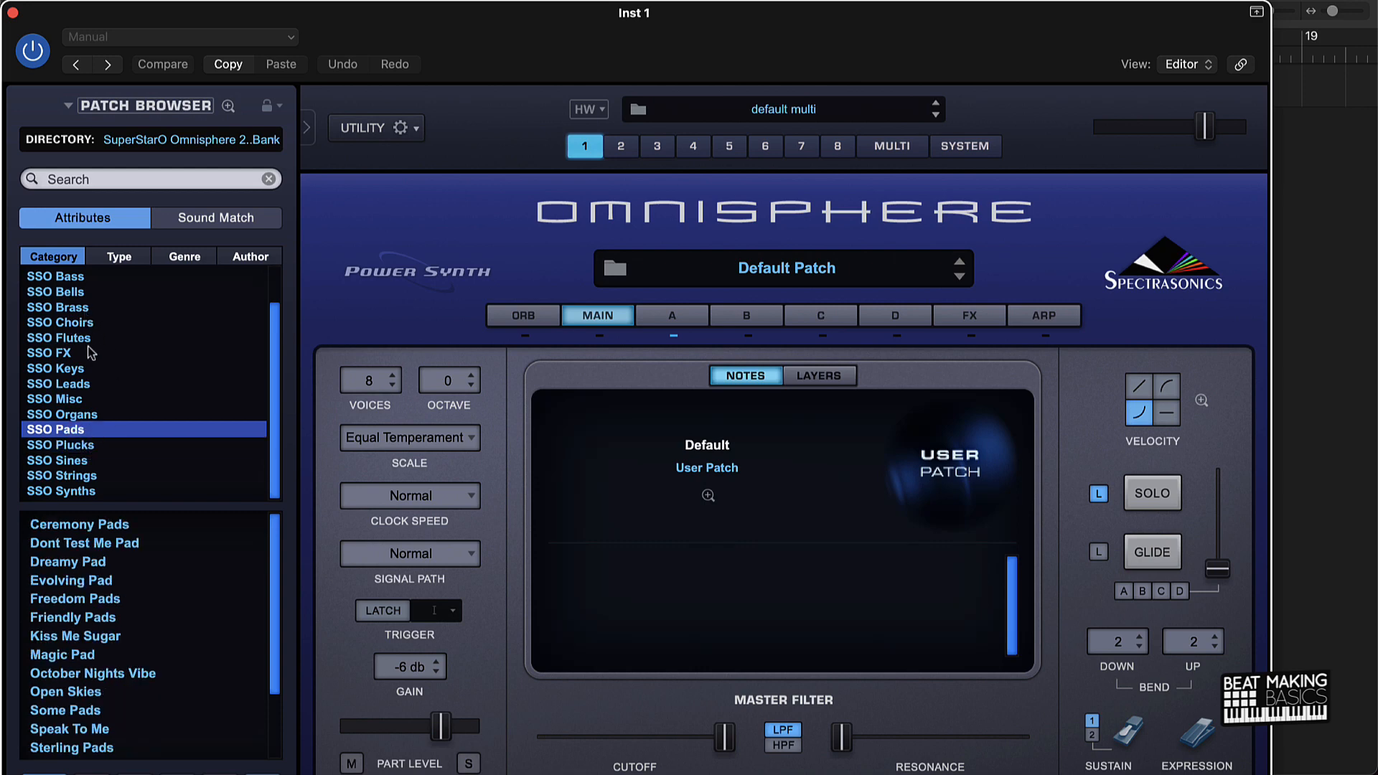
click(84, 293)
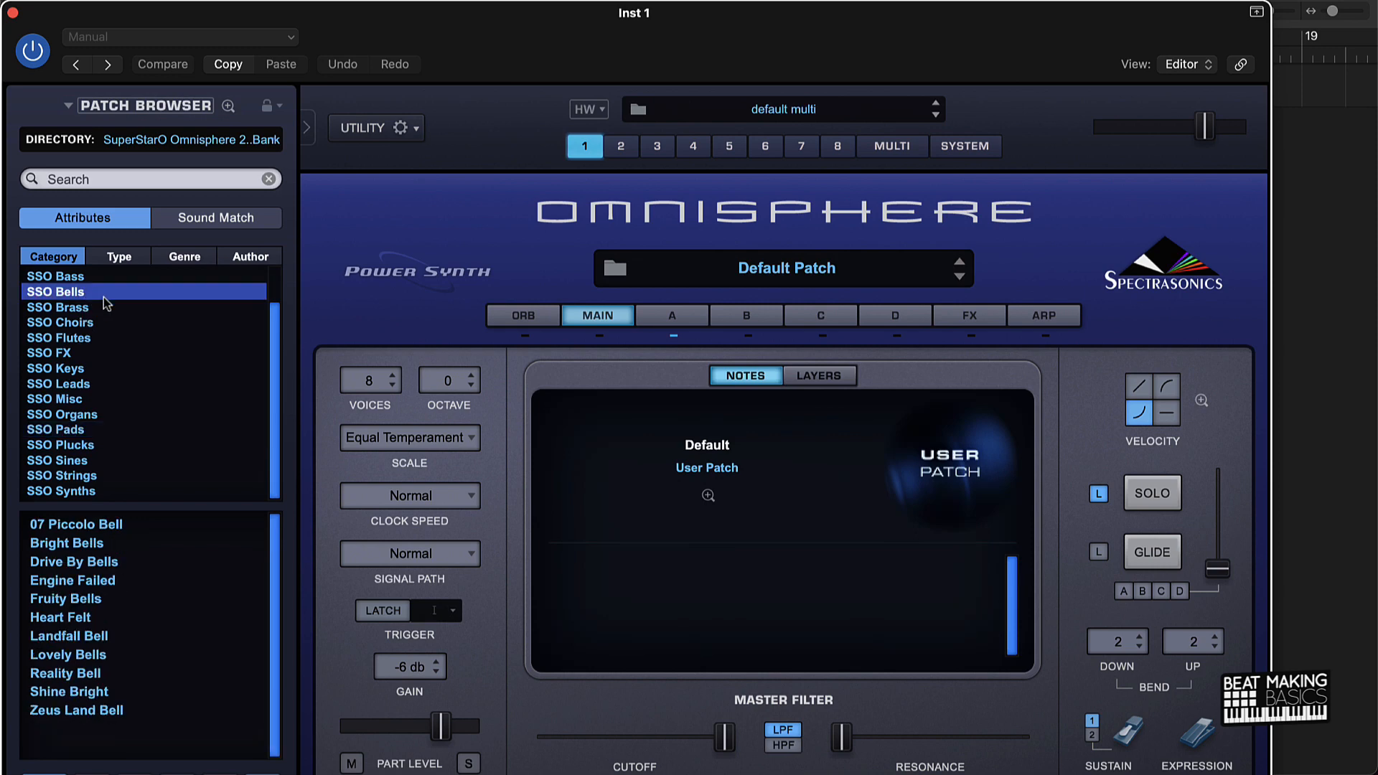
click(109, 525)
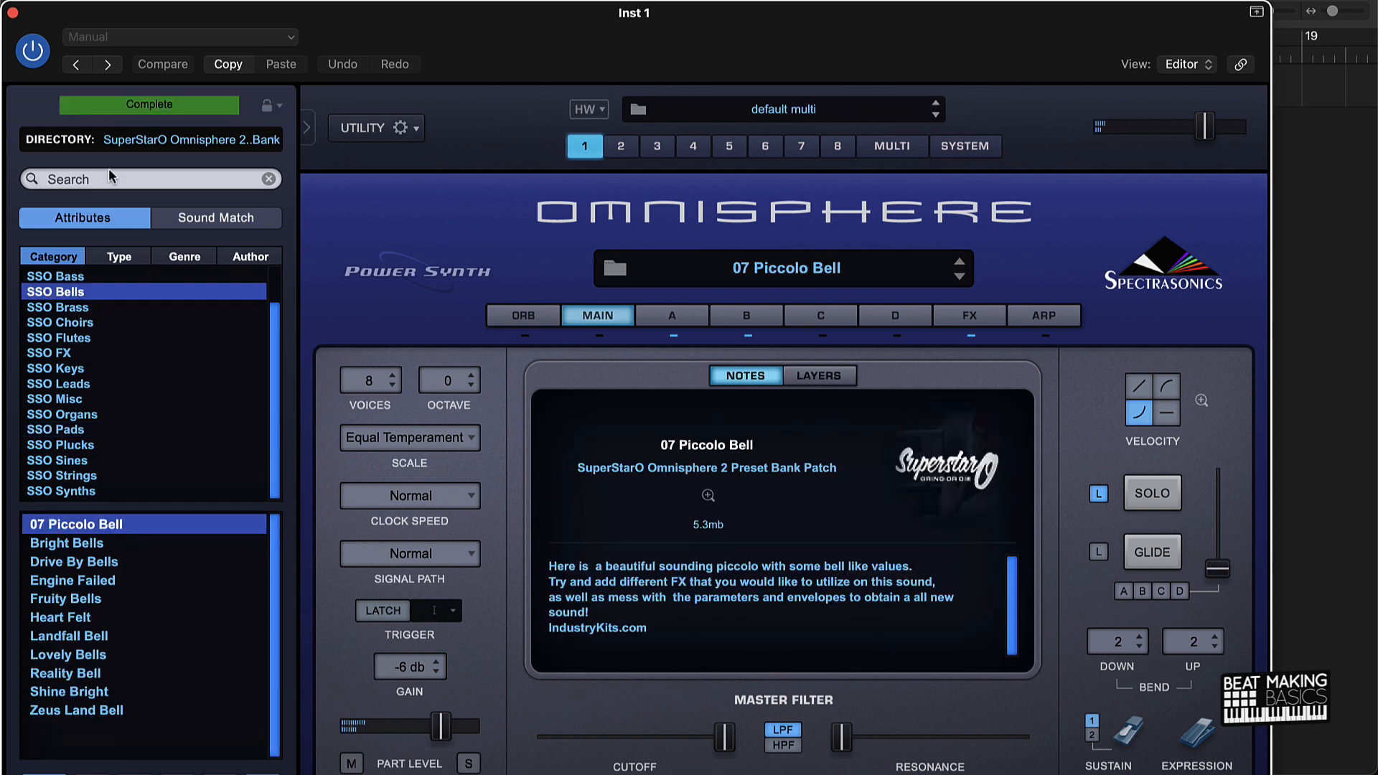
click(13, 12)
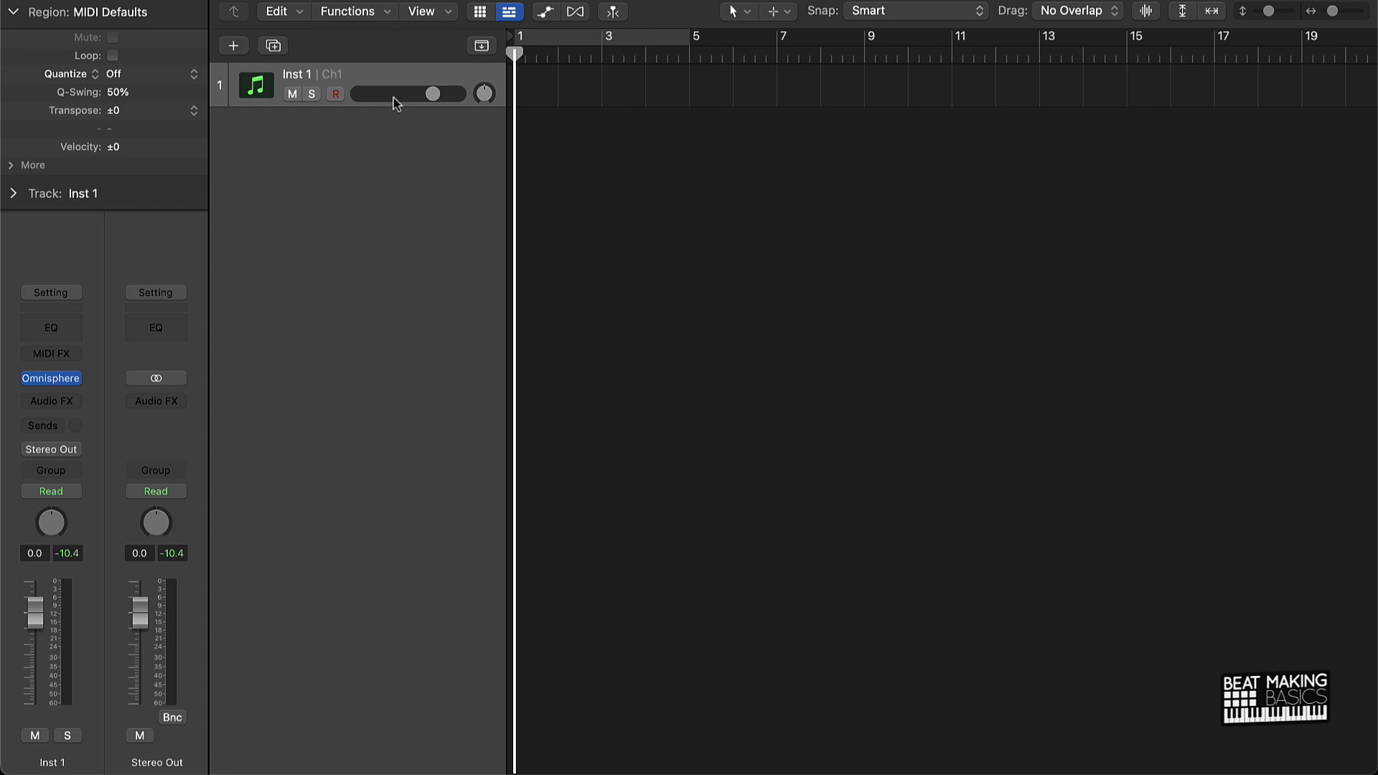
Open the editor area below the tracks, enlarge it, and show the Step Sequencer for Inst 1.
key(p)
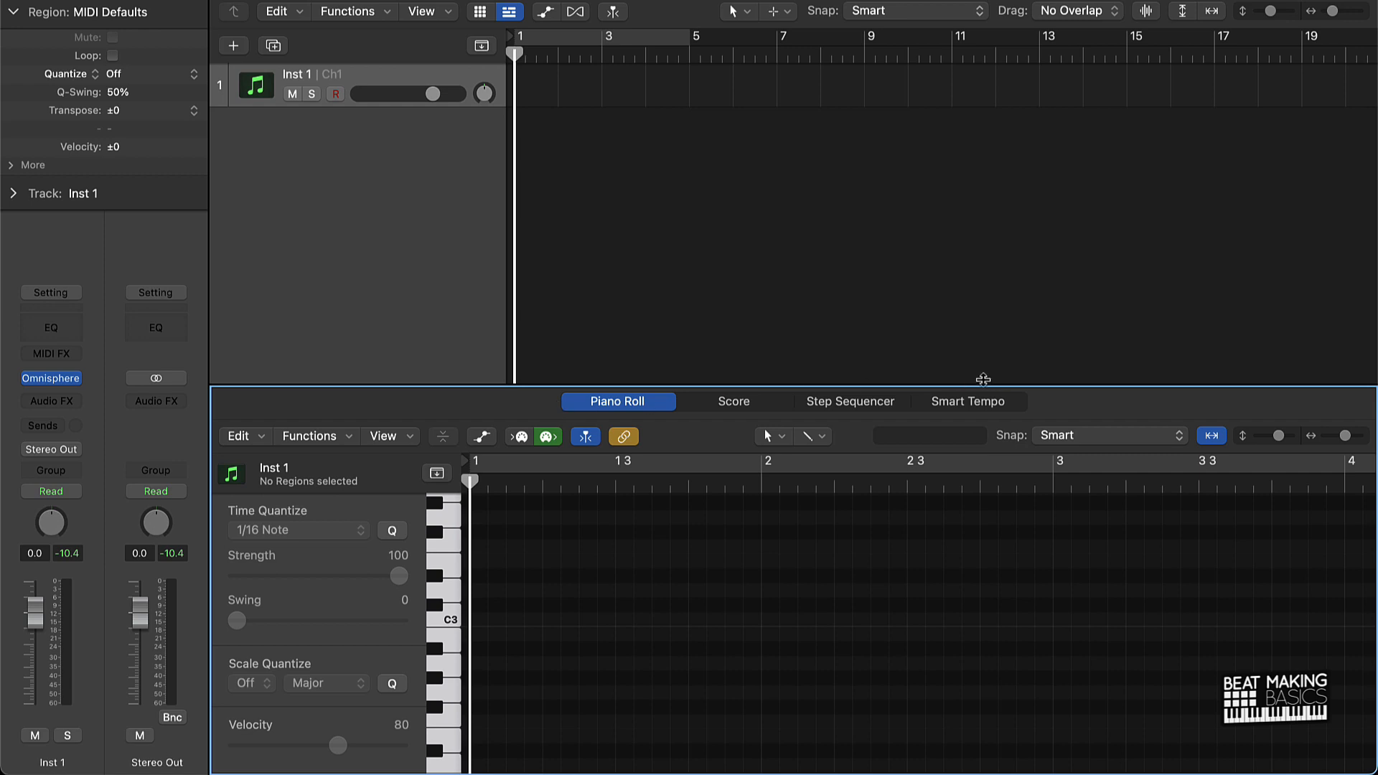
drag(967, 384, 927, 228)
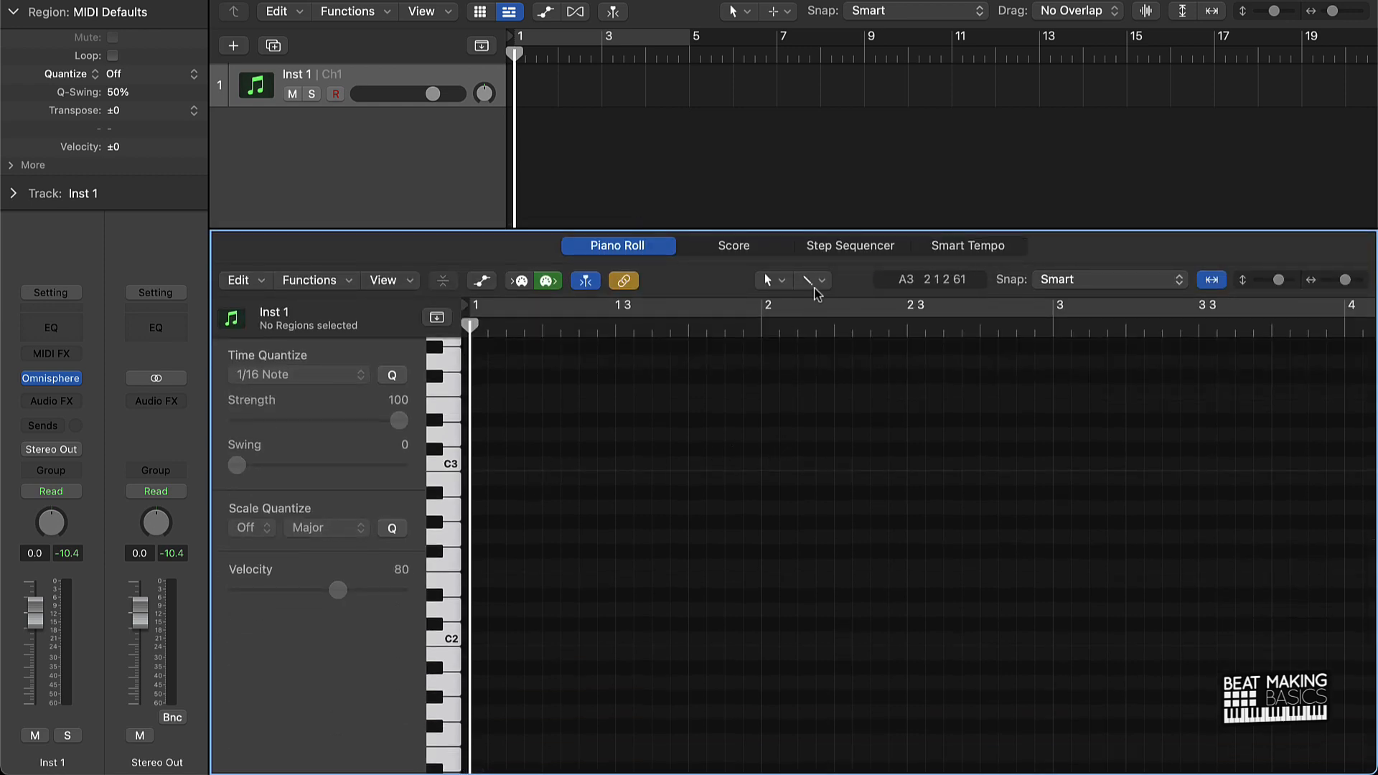
click(836, 246)
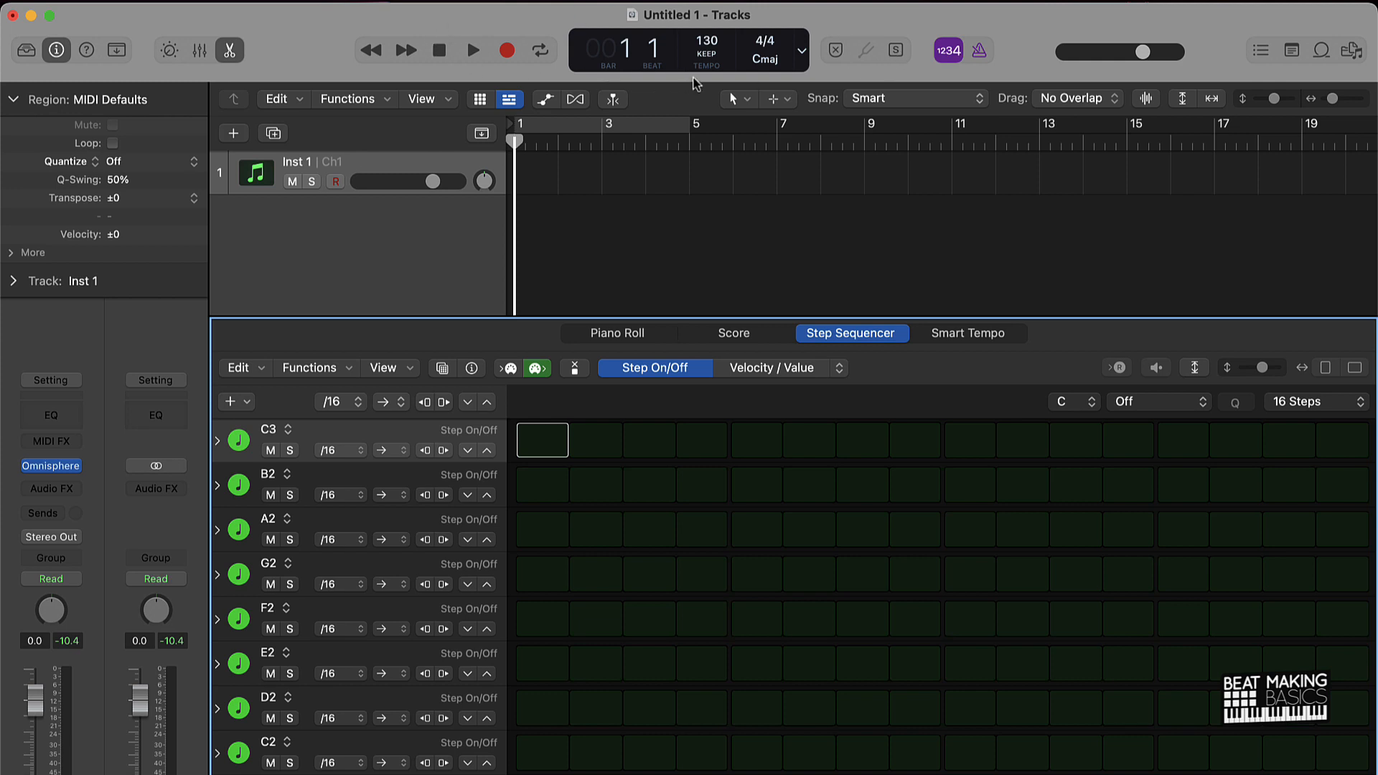
Set the project key signature to A minor.
click(770, 64)
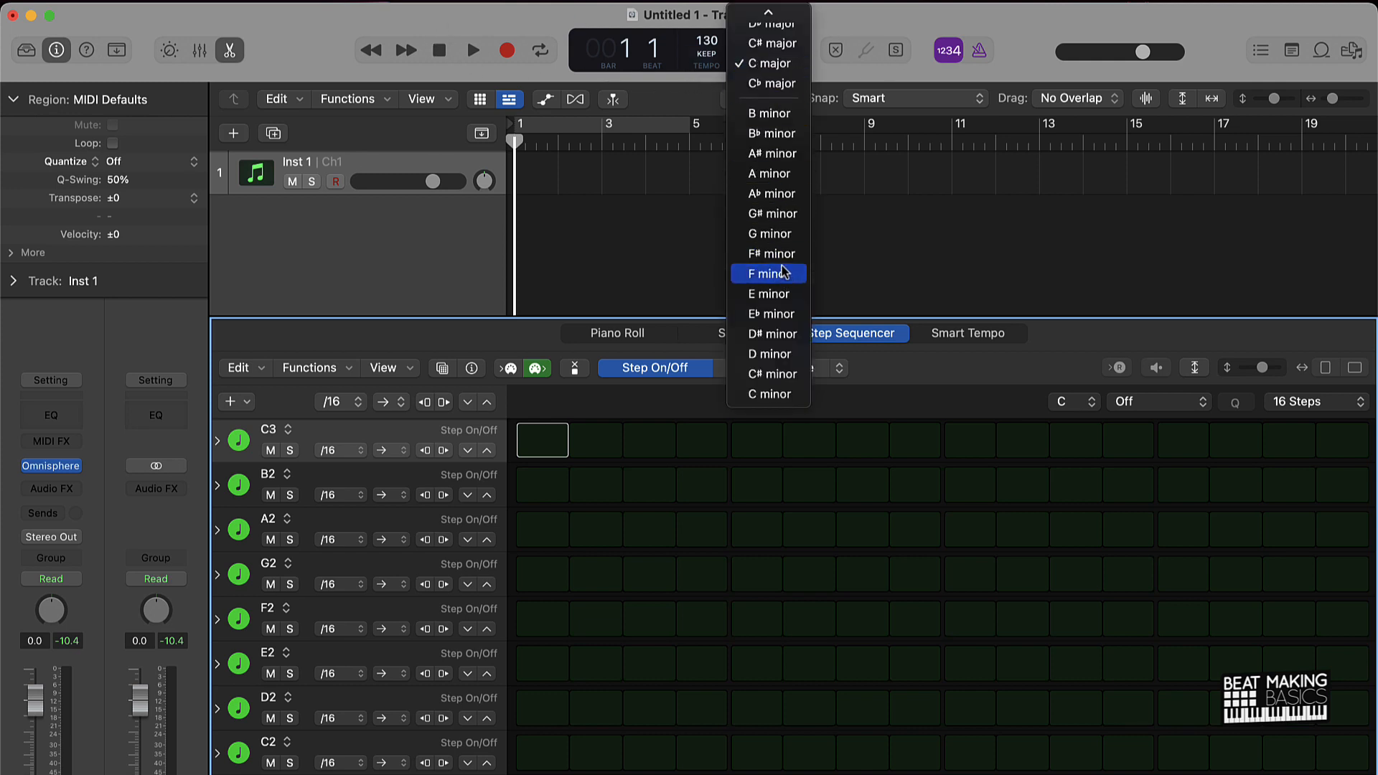
click(770, 174)
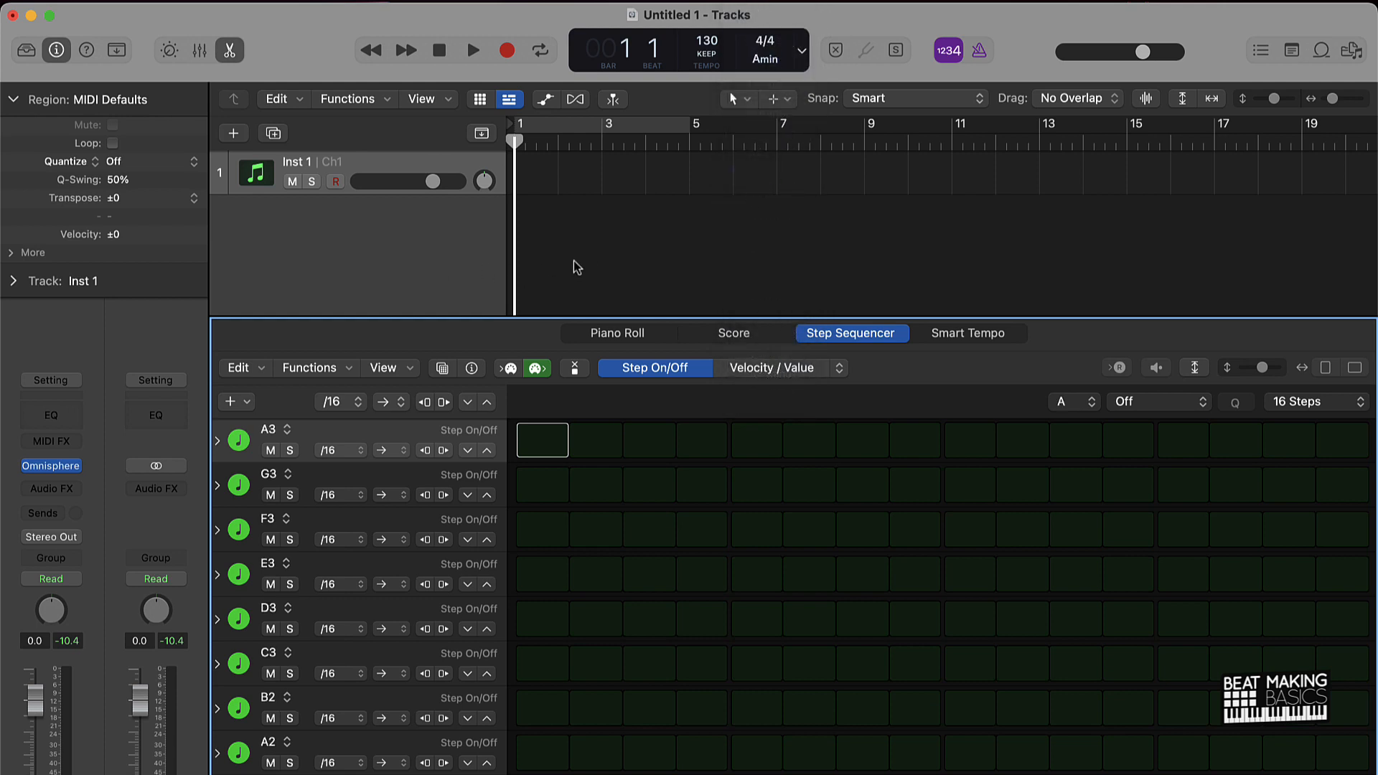
click(229, 50)
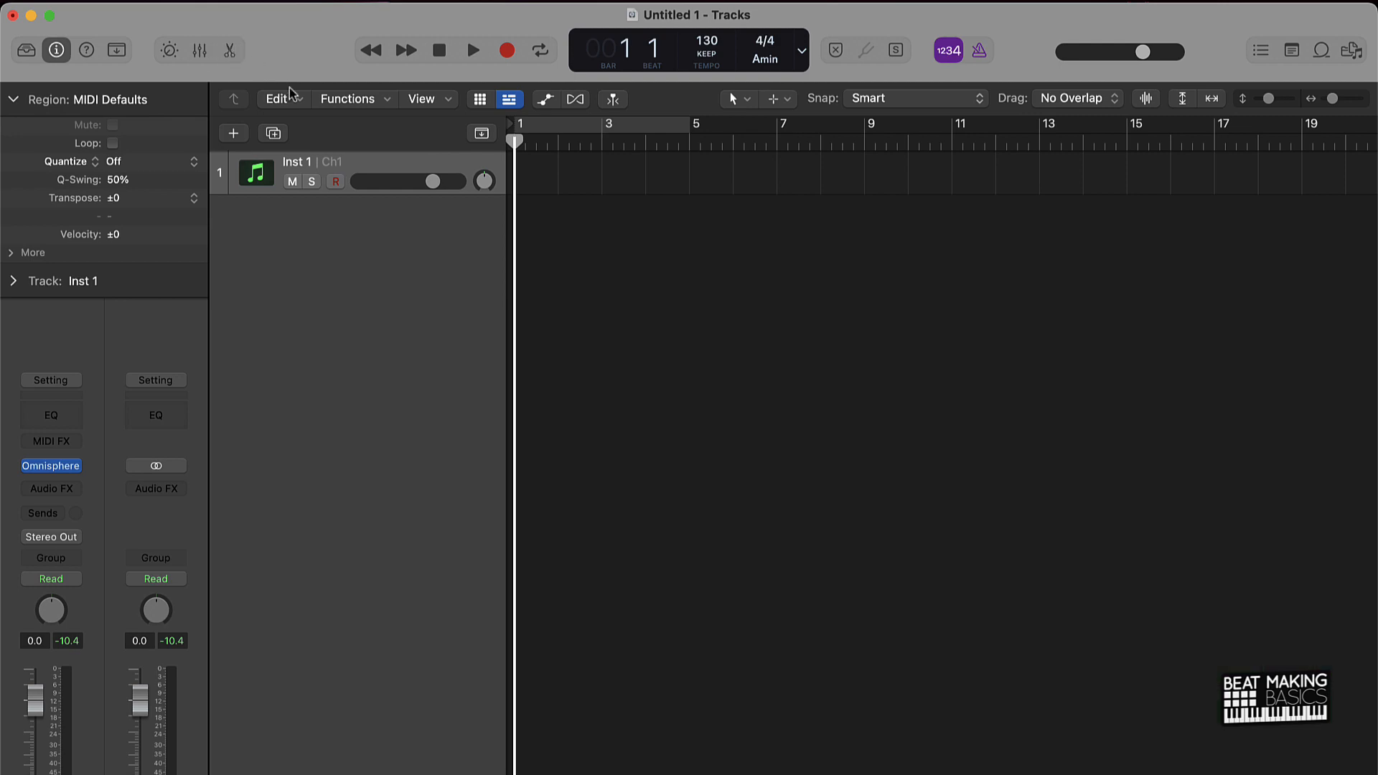
click(231, 52)
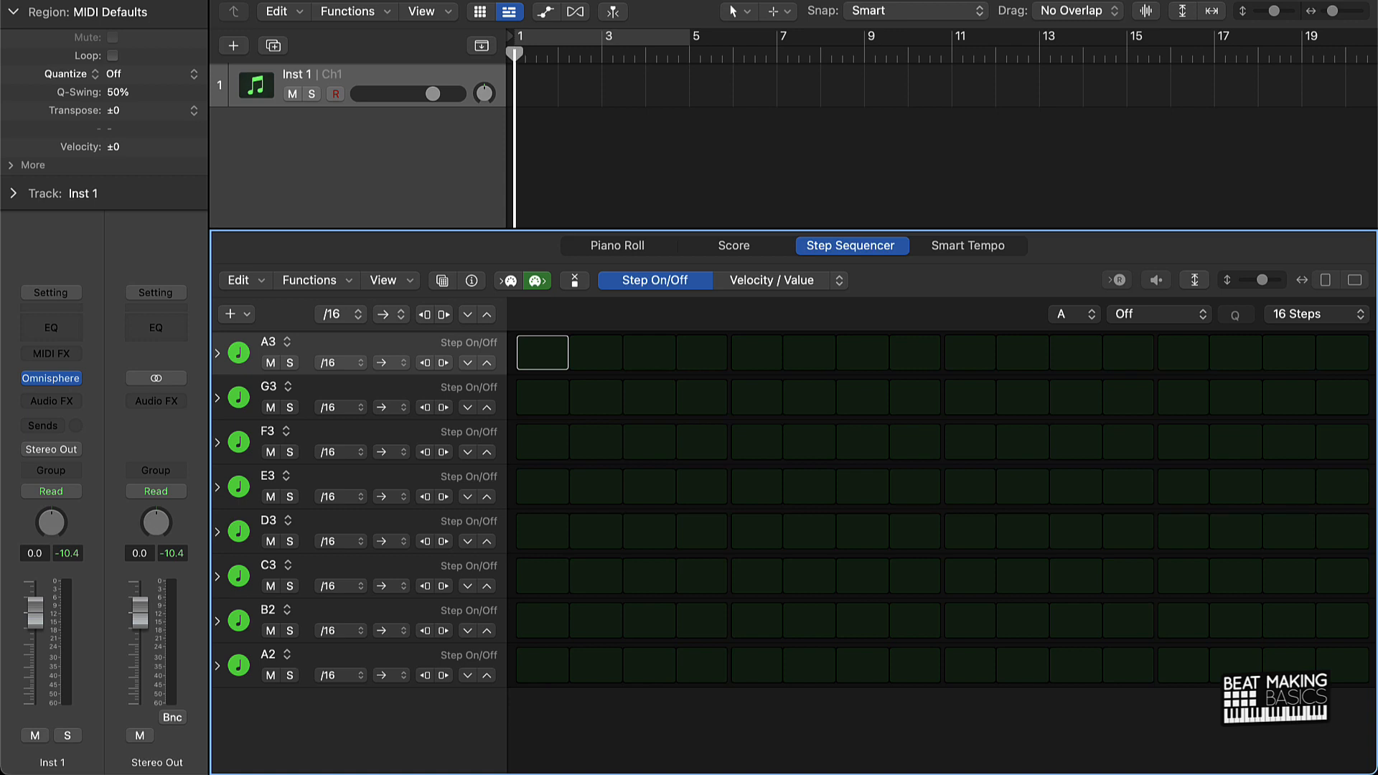
Enable the cycle over bars 1 to 5, and add A3 at step 1, B2 at steps 3 and 7, and G3 at step 5.
click(624, 42)
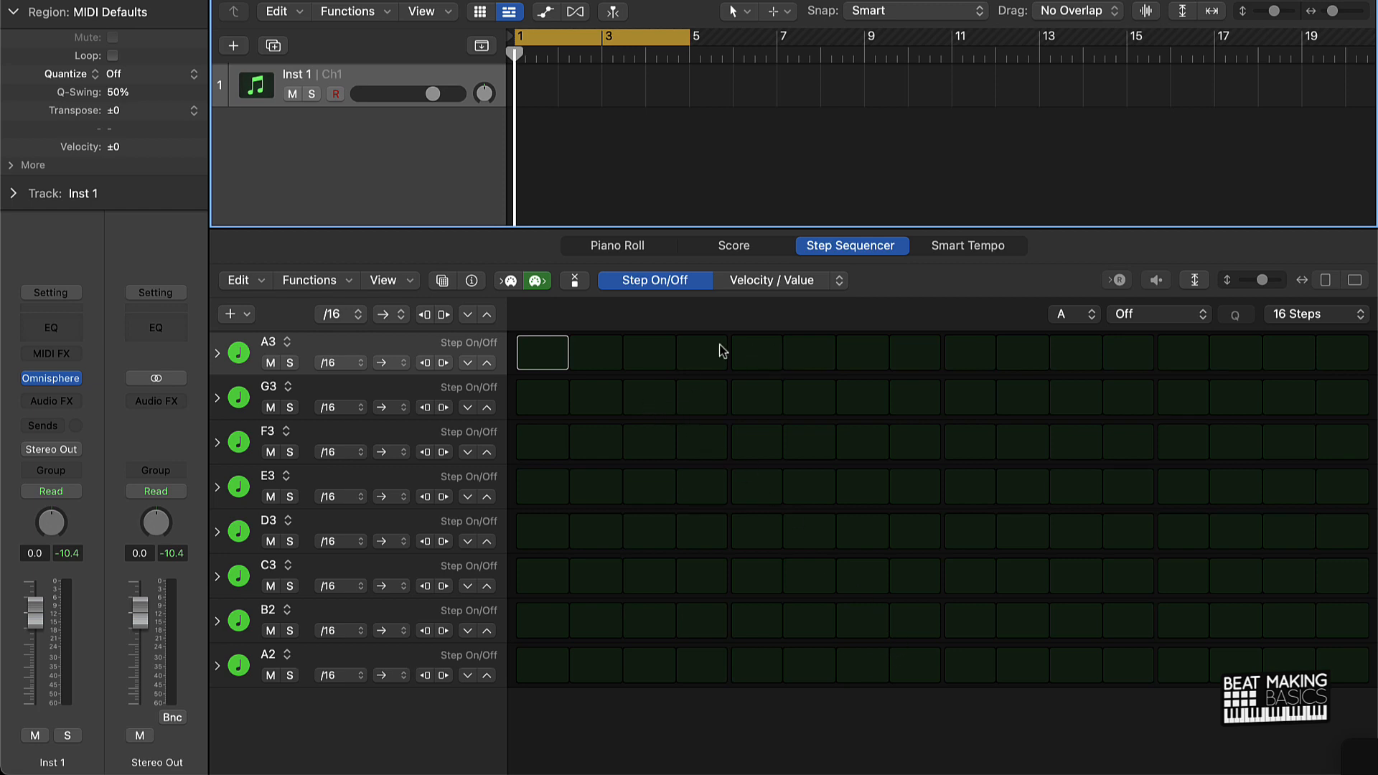
click(545, 355)
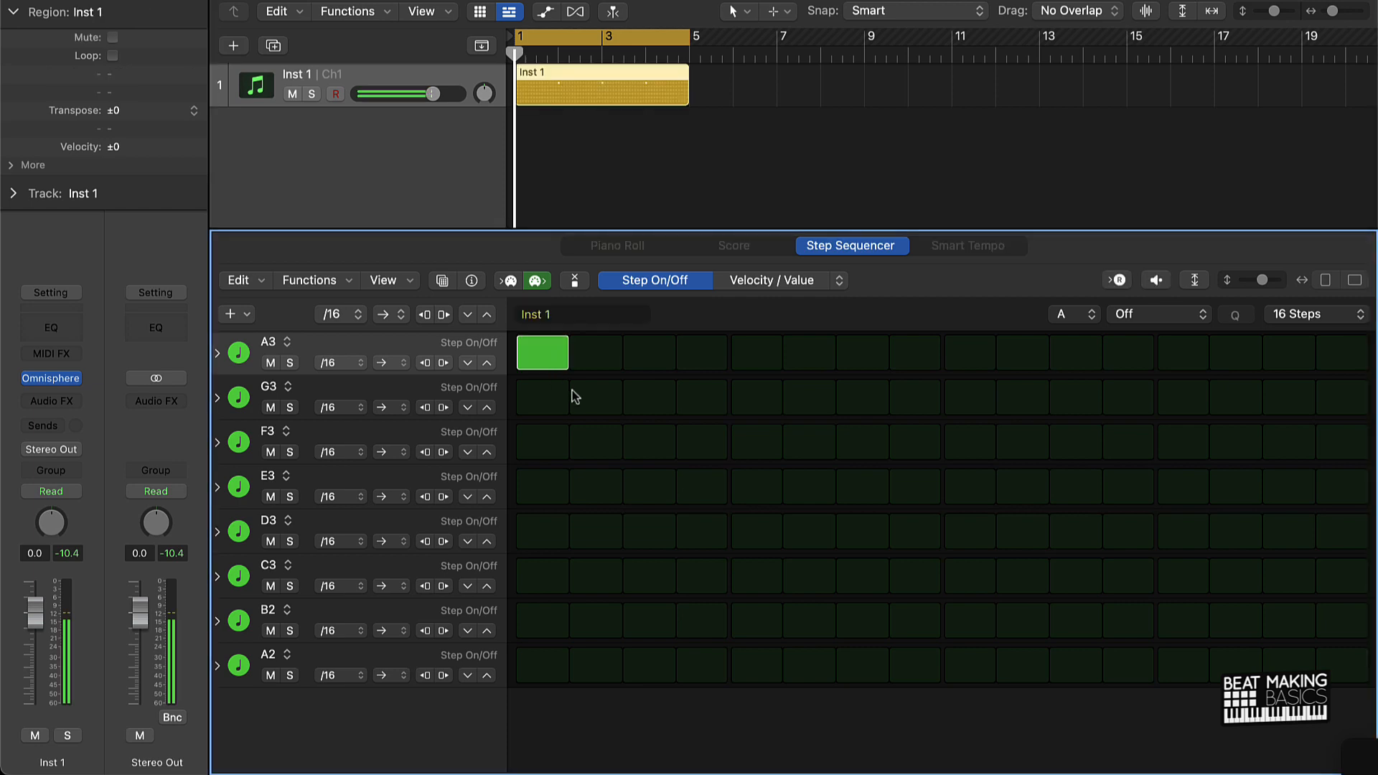
click(649, 635)
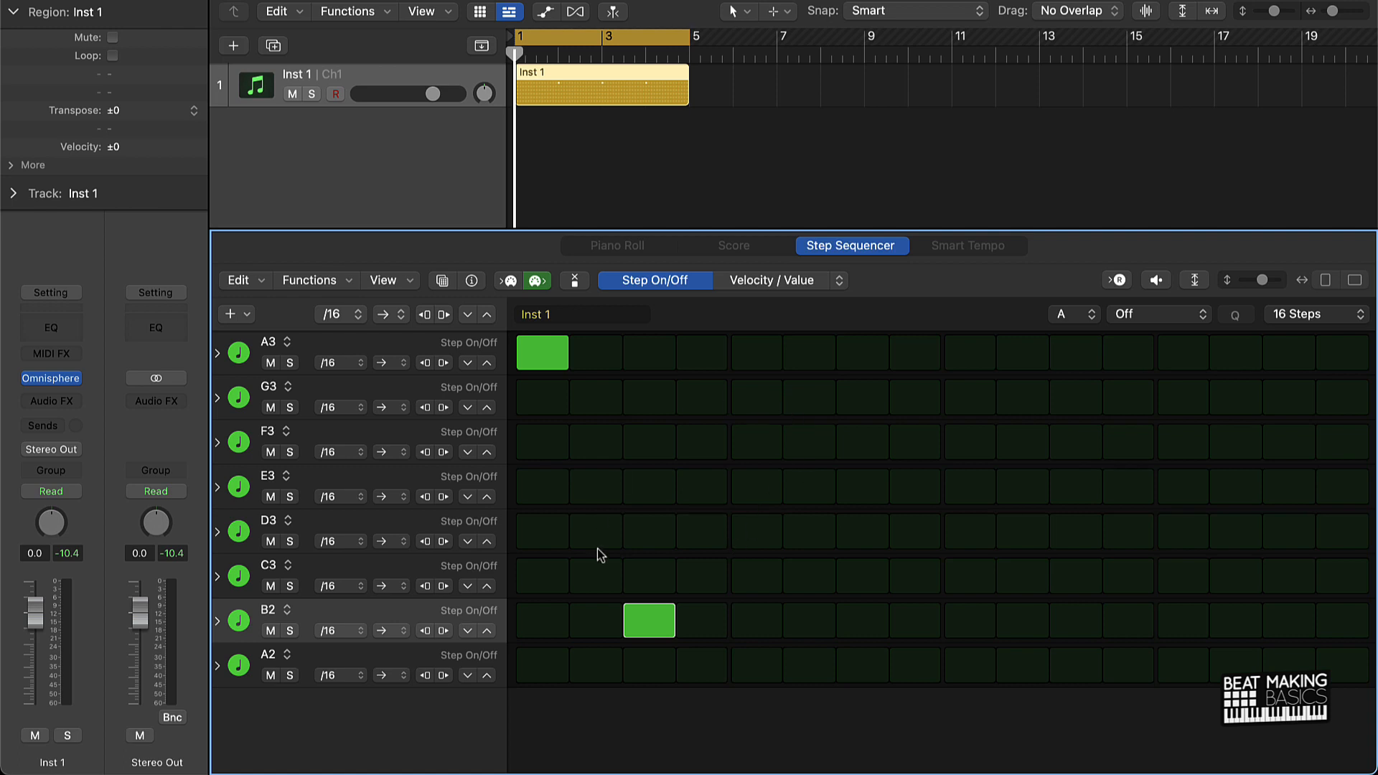
click(759, 403)
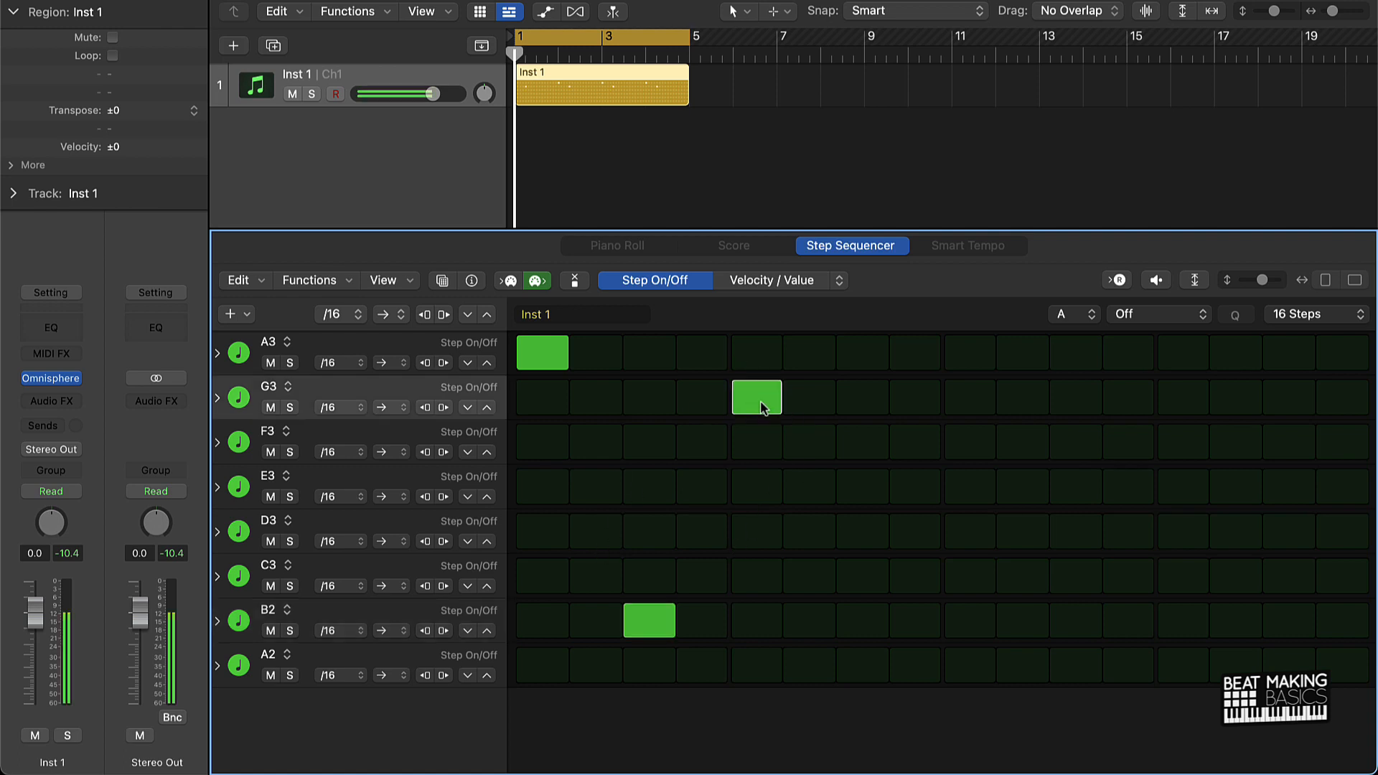
click(865, 608)
Add A3 at step 9, D3 at step 11, G3 at step 13 and B2 at step 15, and play the pattern.
click(964, 352)
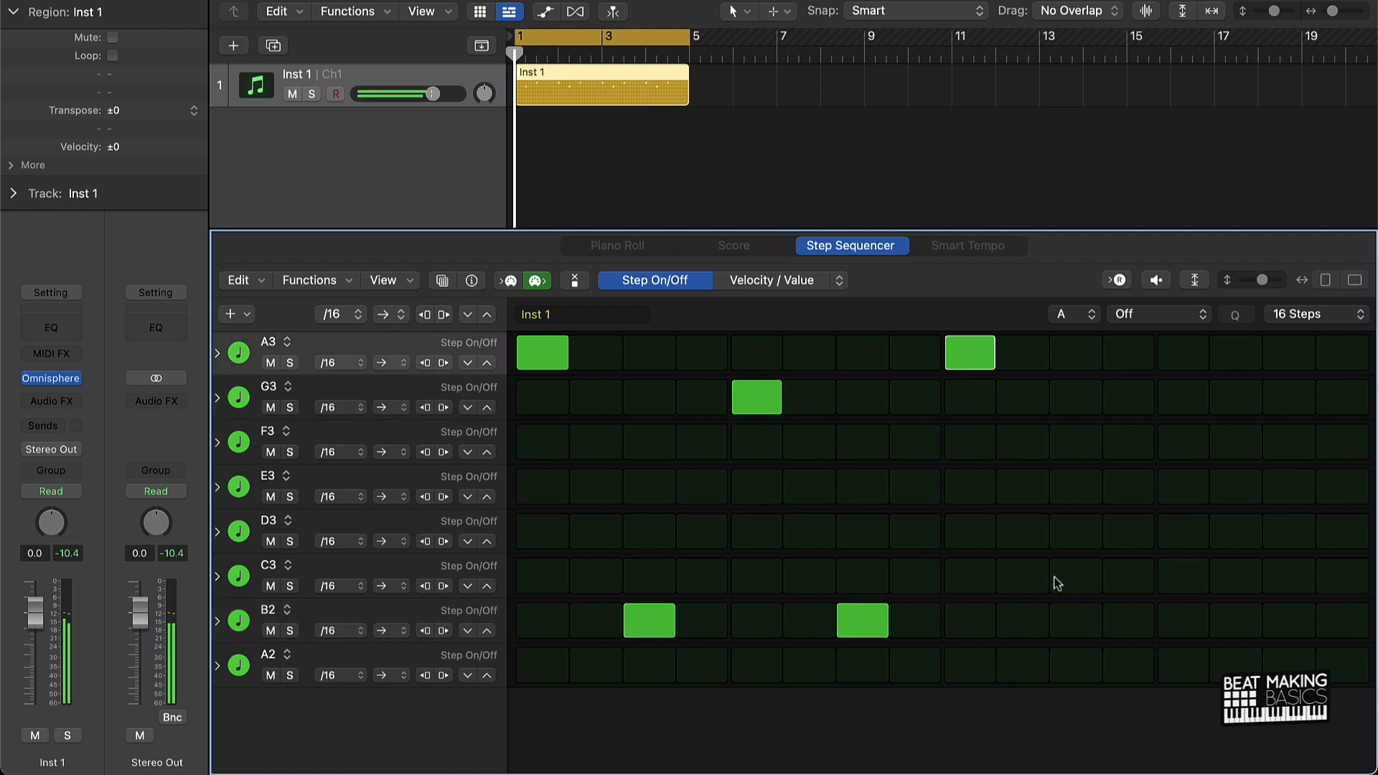
click(1074, 532)
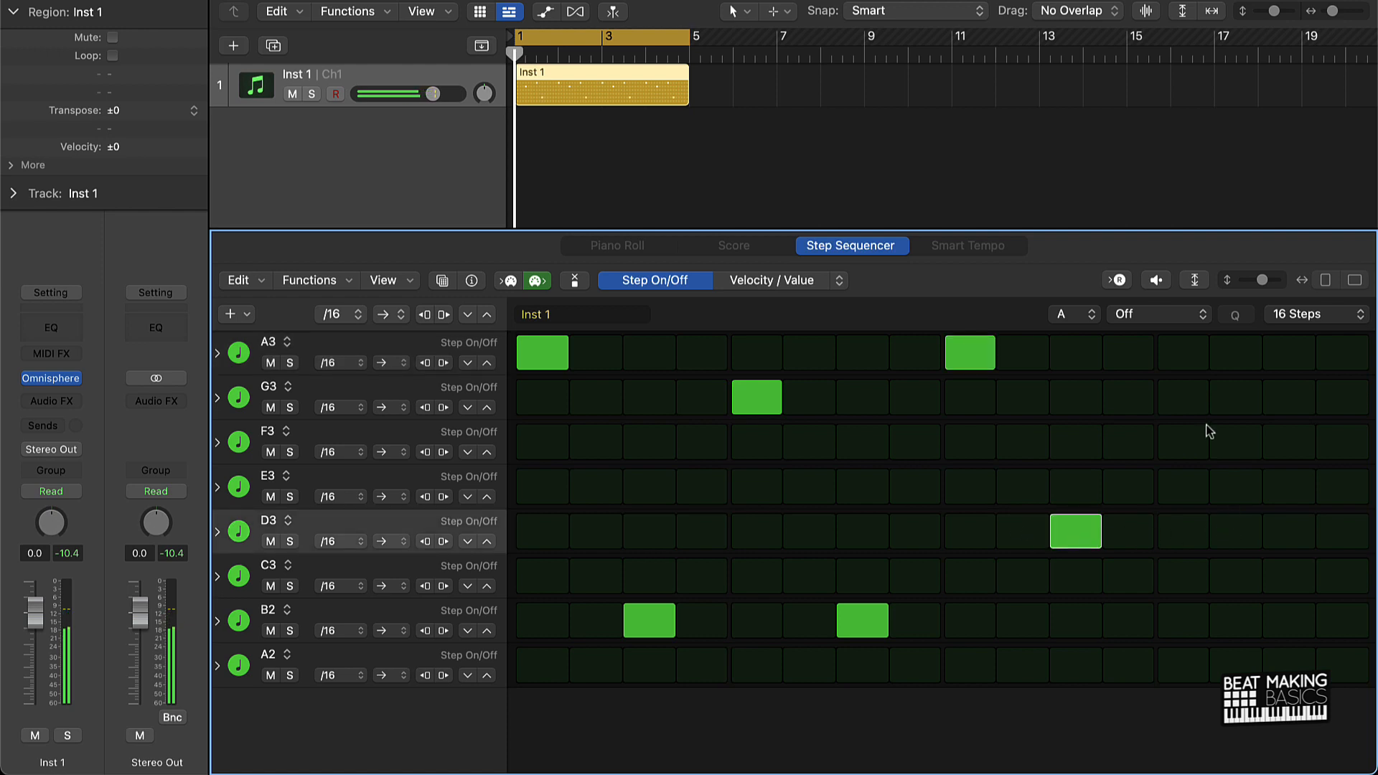
click(1184, 400)
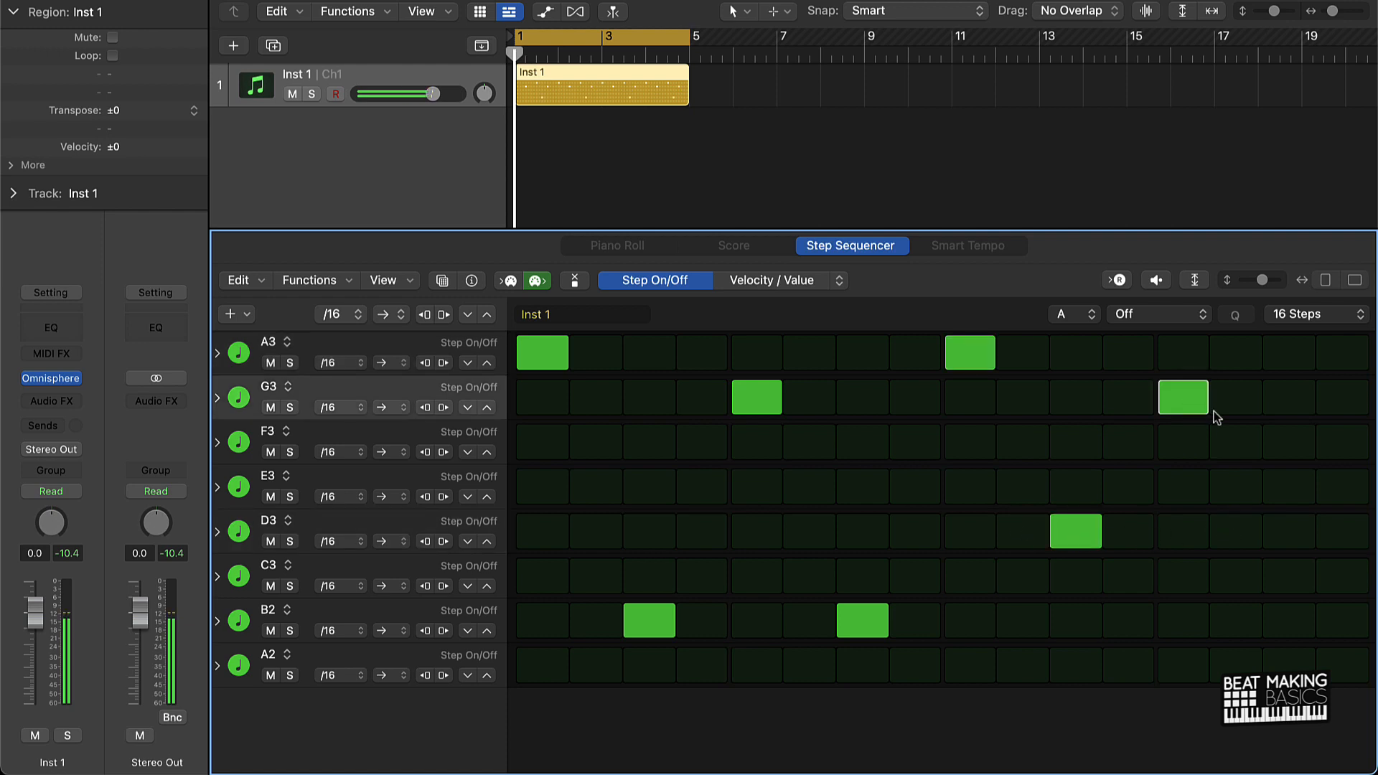
click(1289, 621)
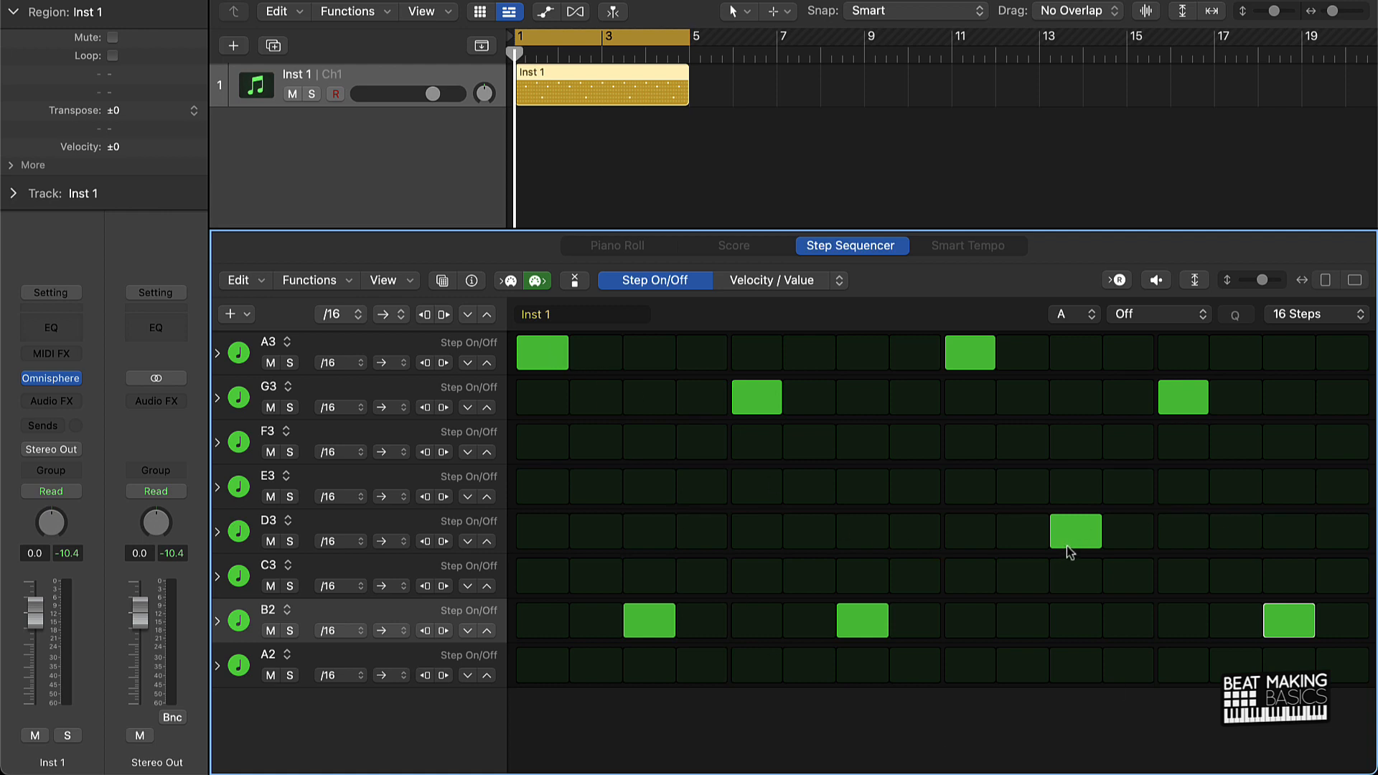
key(space)
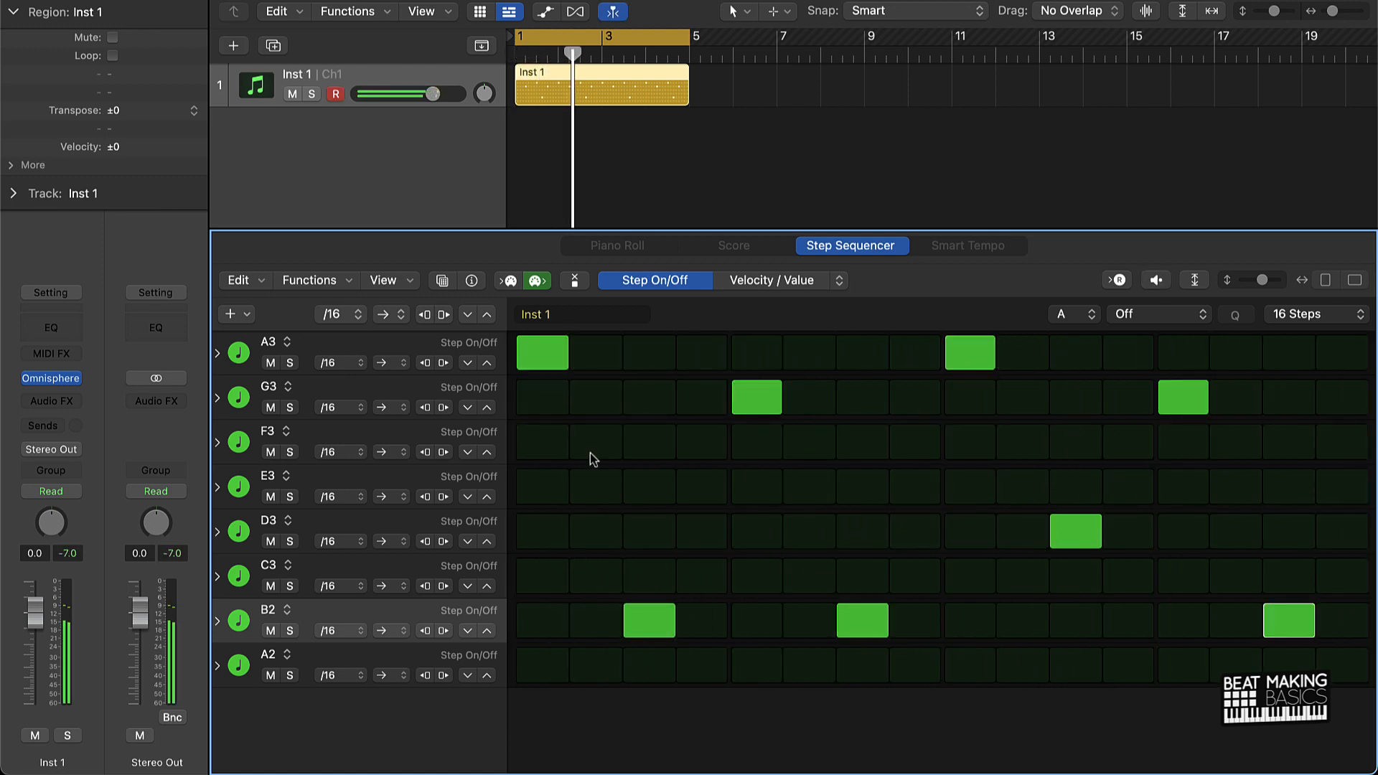
click(761, 412)
click(759, 417)
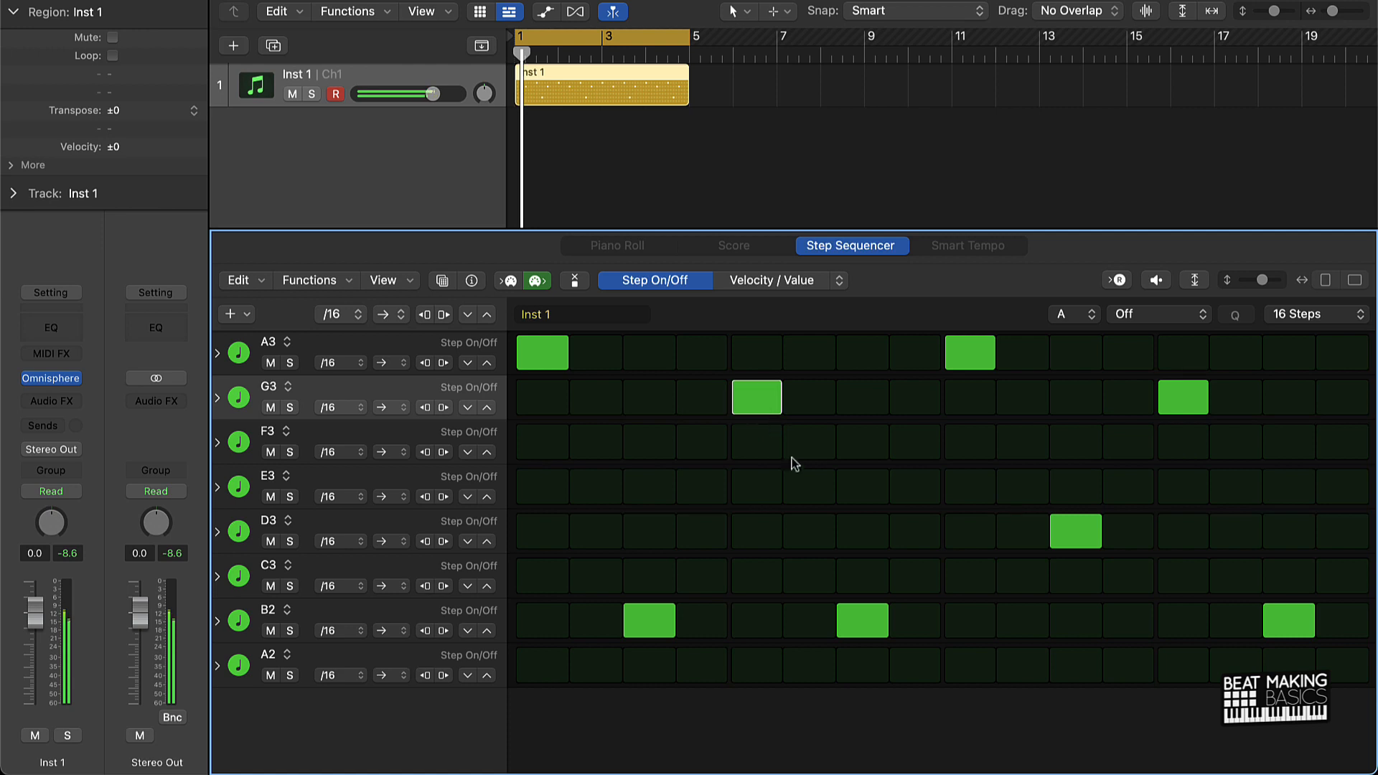
click(863, 626)
click(864, 625)
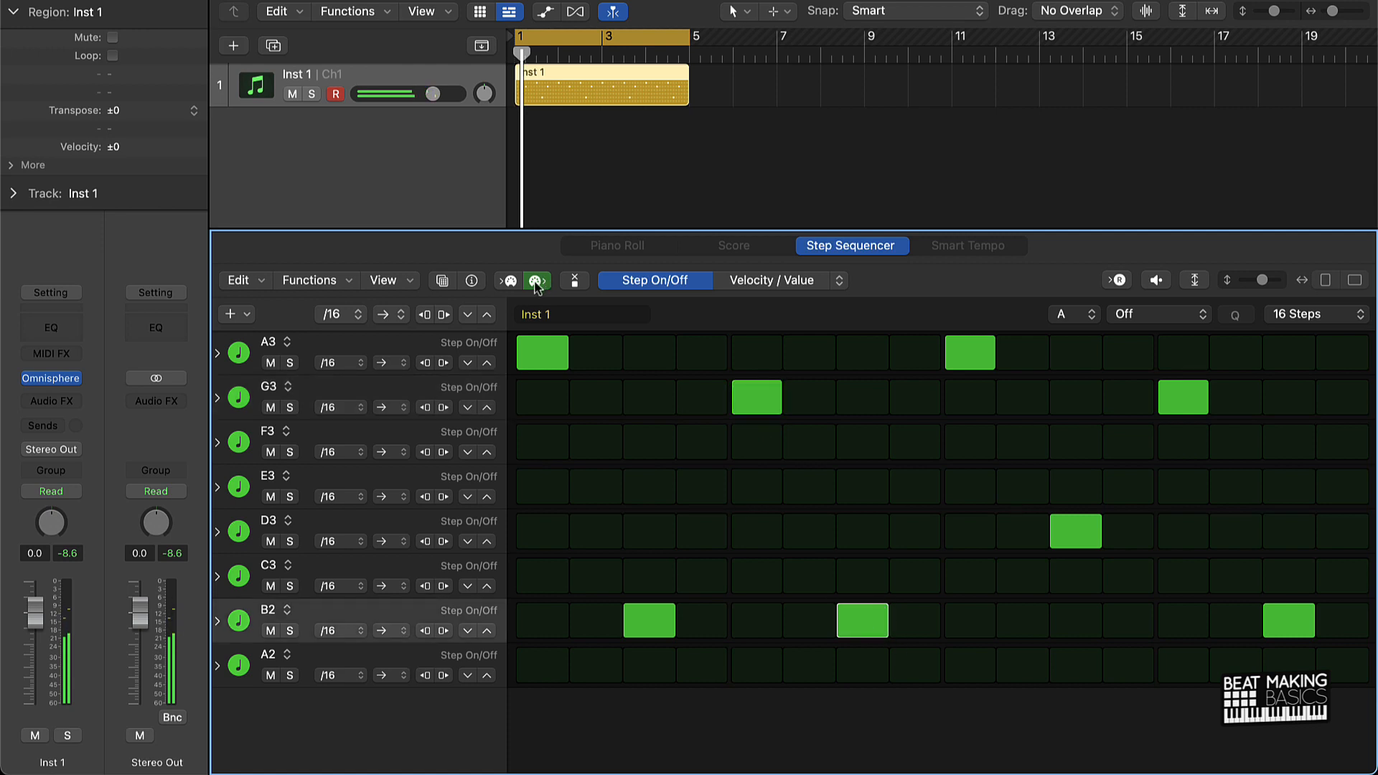
Replace the A3 note at step 1 with E3, trying G3 and F3 first, and play the pattern.
click(543, 347)
click(555, 394)
click(543, 433)
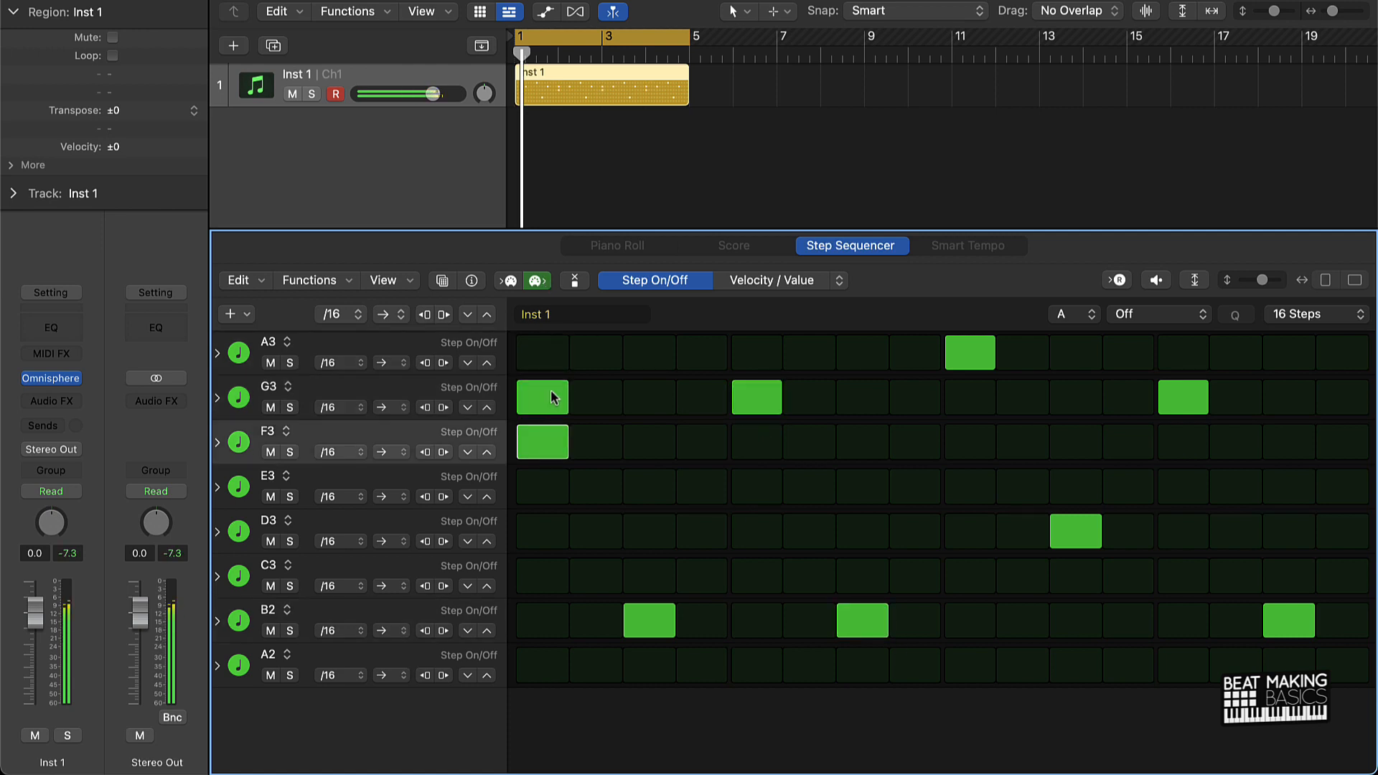
click(551, 393)
click(552, 441)
click(549, 476)
key(space)
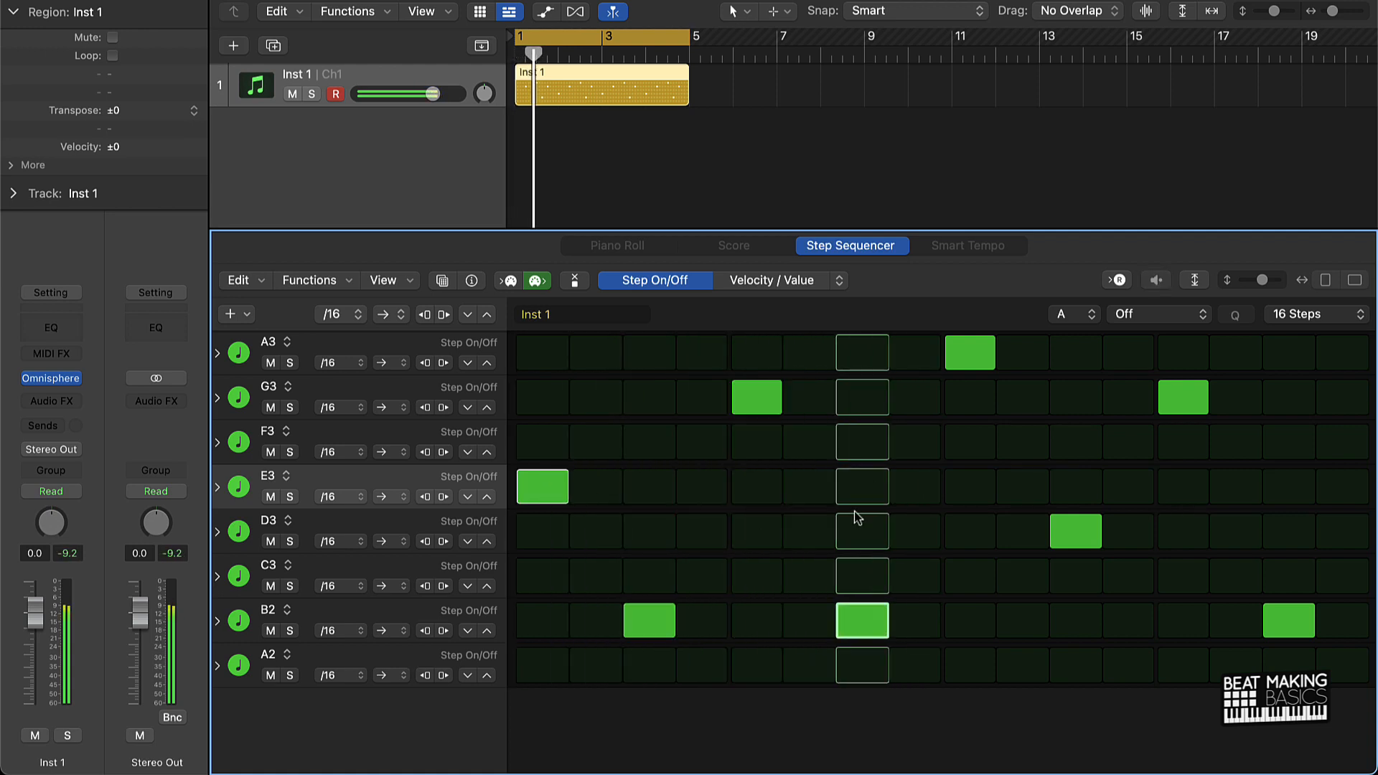
Replace the D3 note at step 11 with B2, trying C3 first, and play the pattern back.
key(space)
click(1072, 537)
click(1076, 571)
key(space)
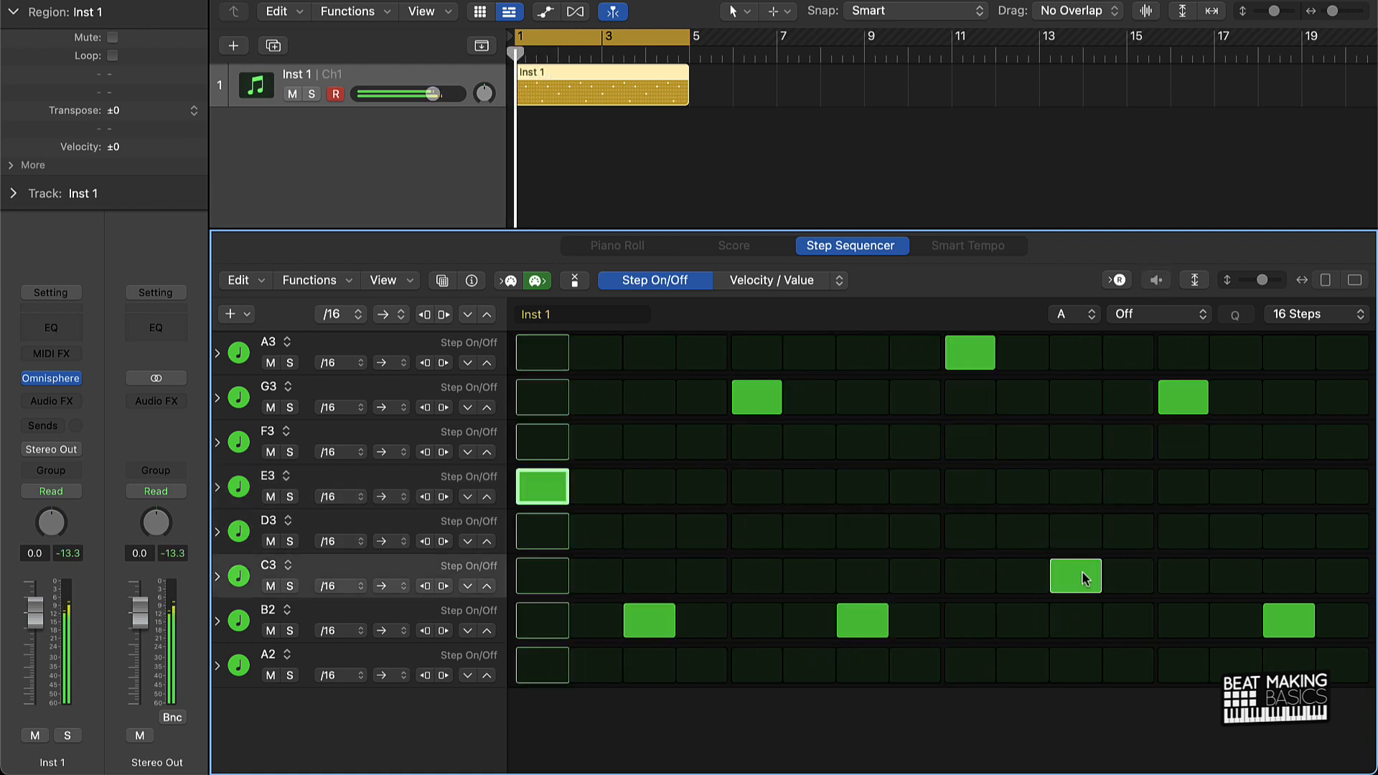
key(space)
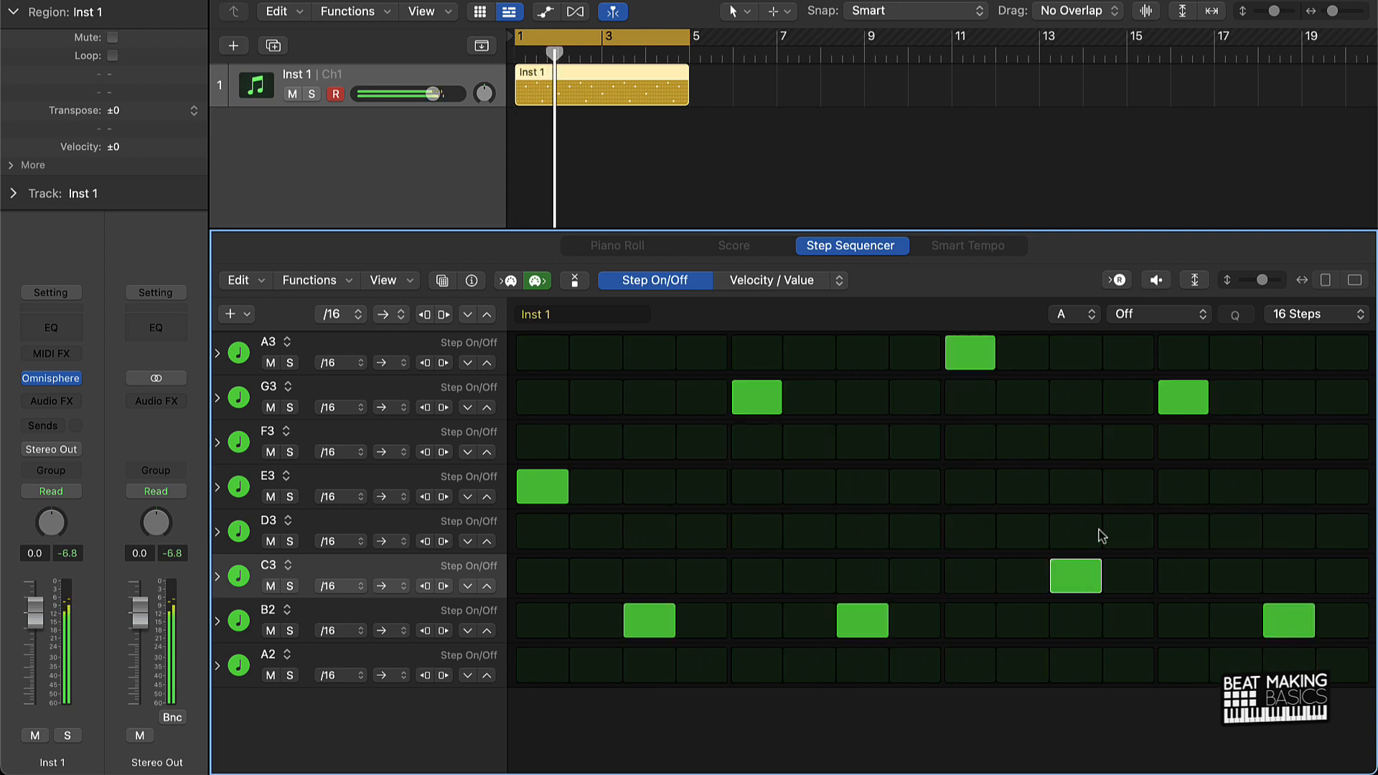
click(1083, 572)
click(1083, 607)
key(space)
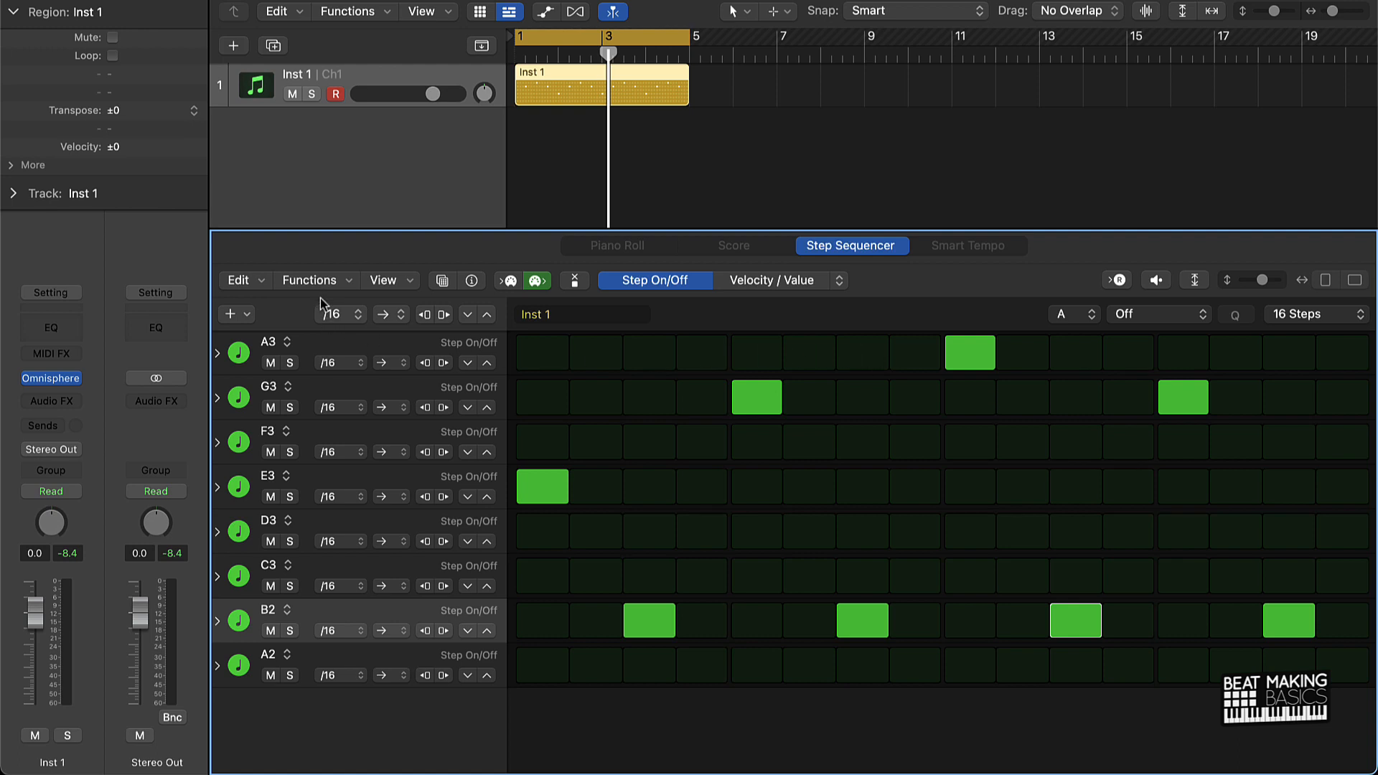
Transpose the whole step pattern up one octave and play it back.
click(335, 282)
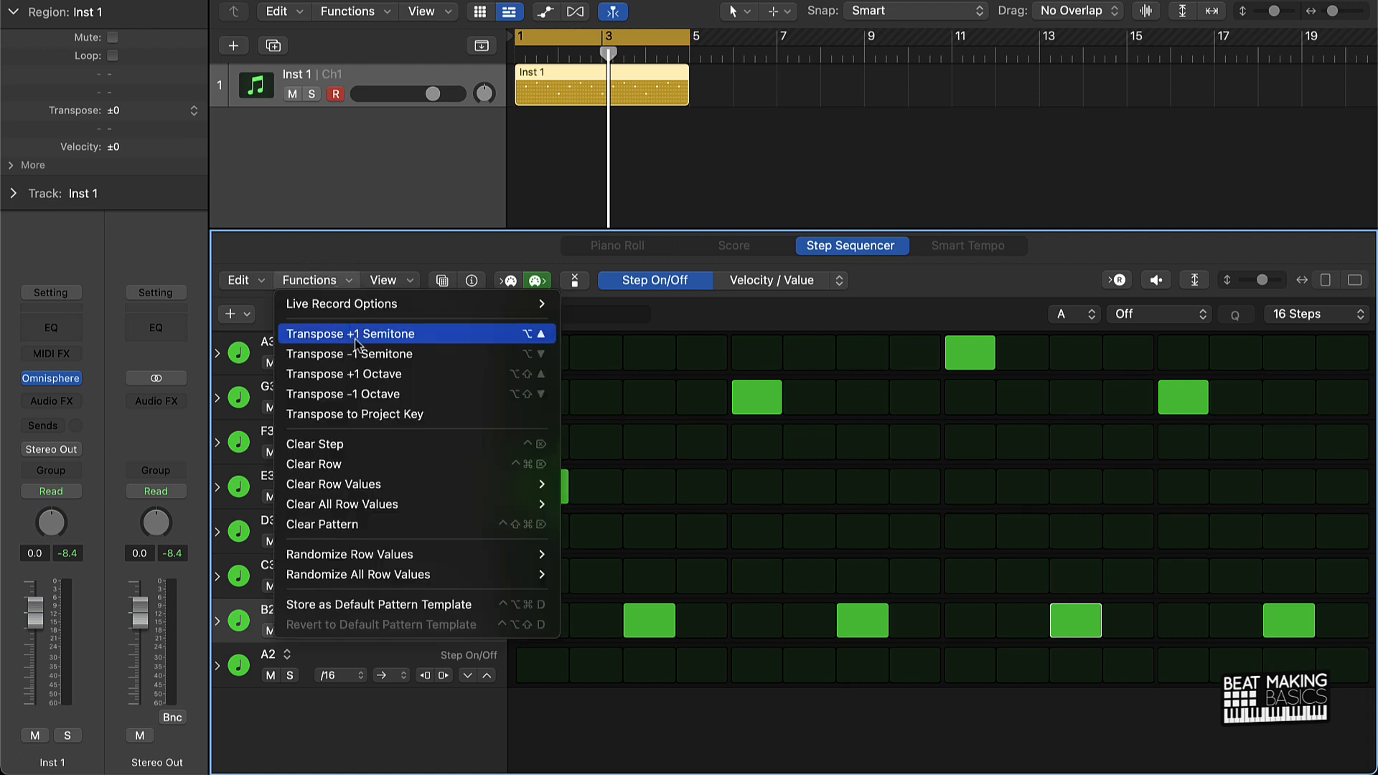
click(387, 375)
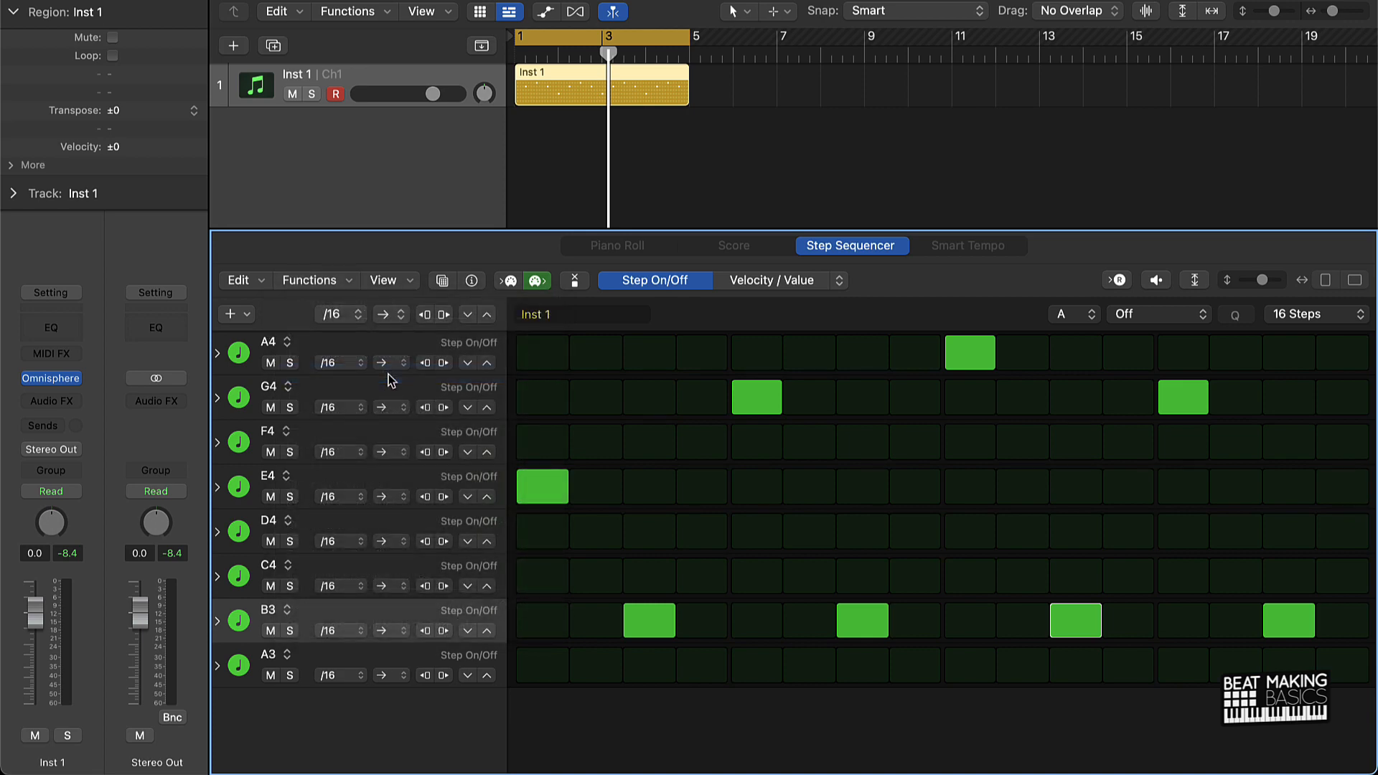
key(space)
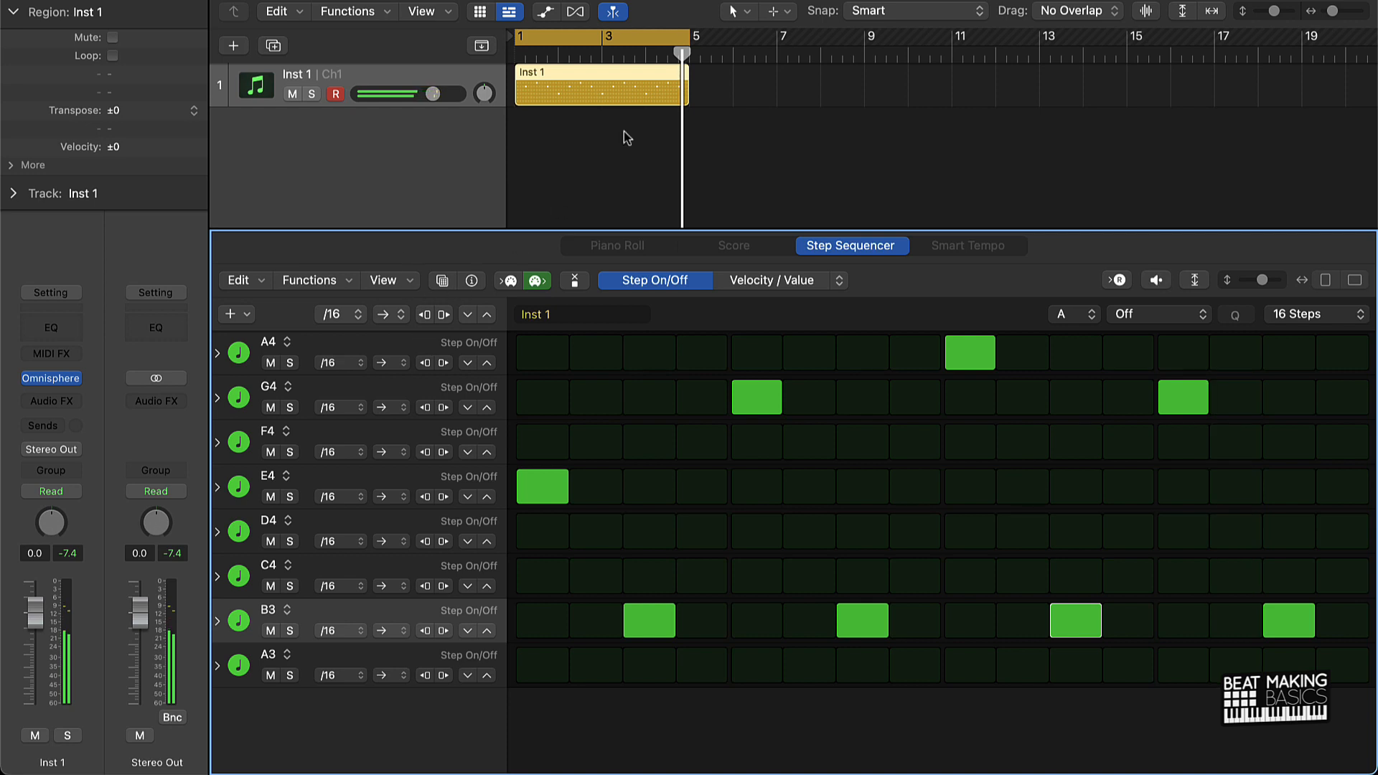
Hide the editor area and create one new software instrument track with Omnisphere on Output 1 + 2.
key(e)
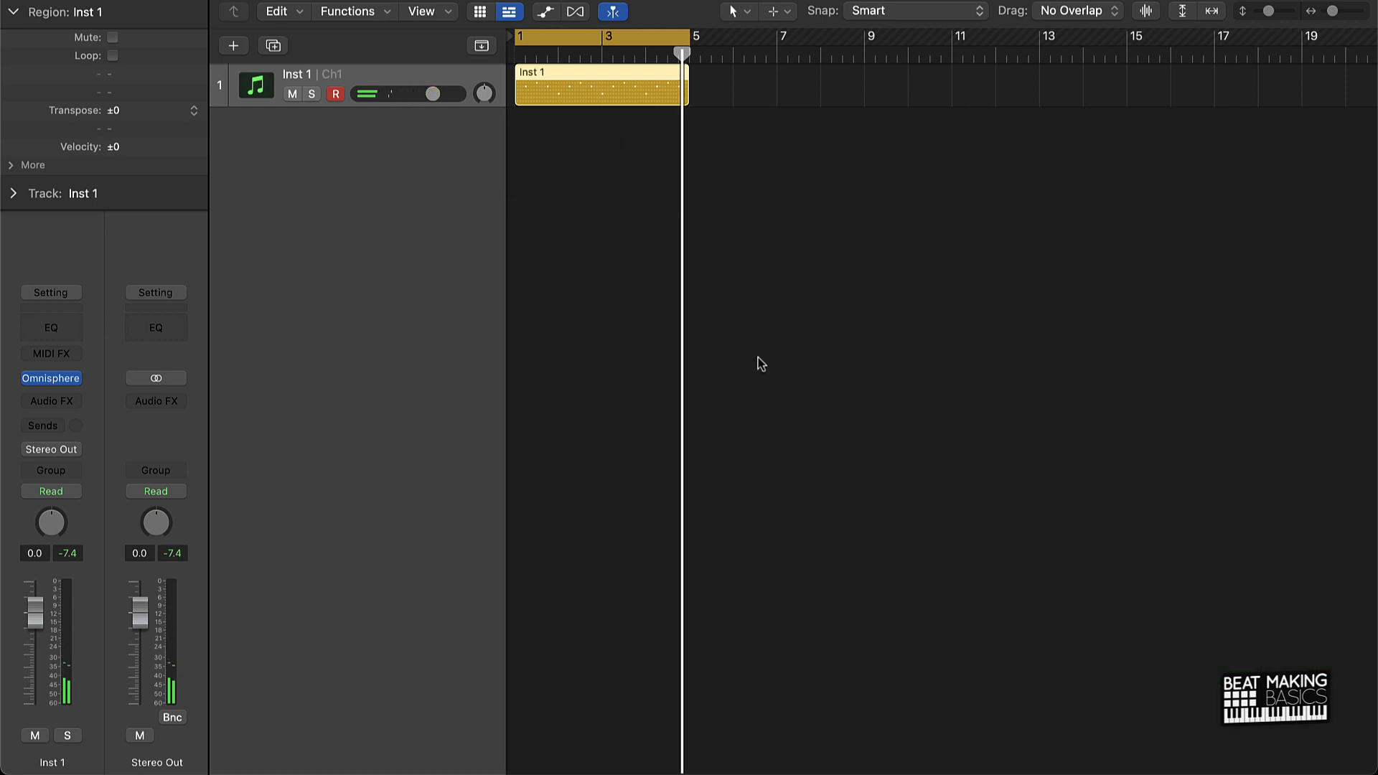
click(759, 359)
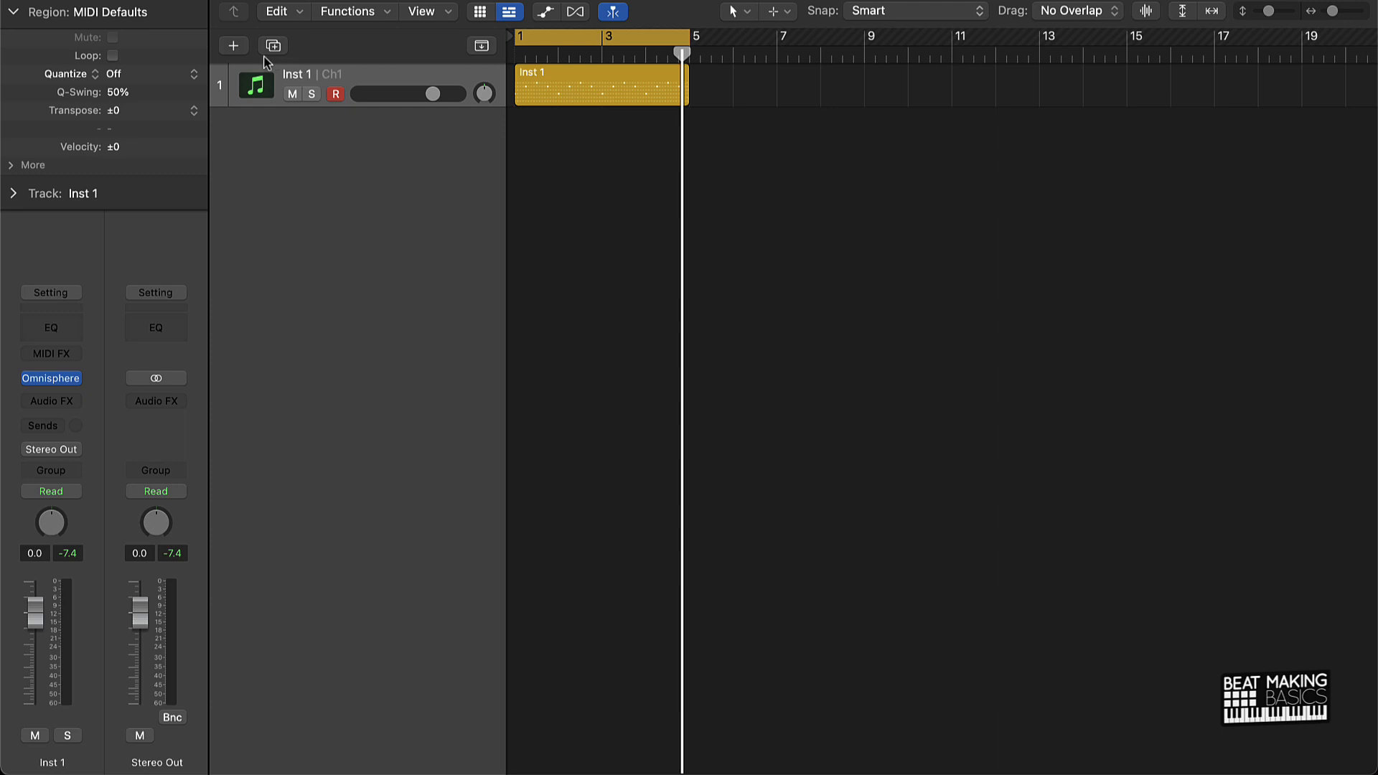
click(234, 46)
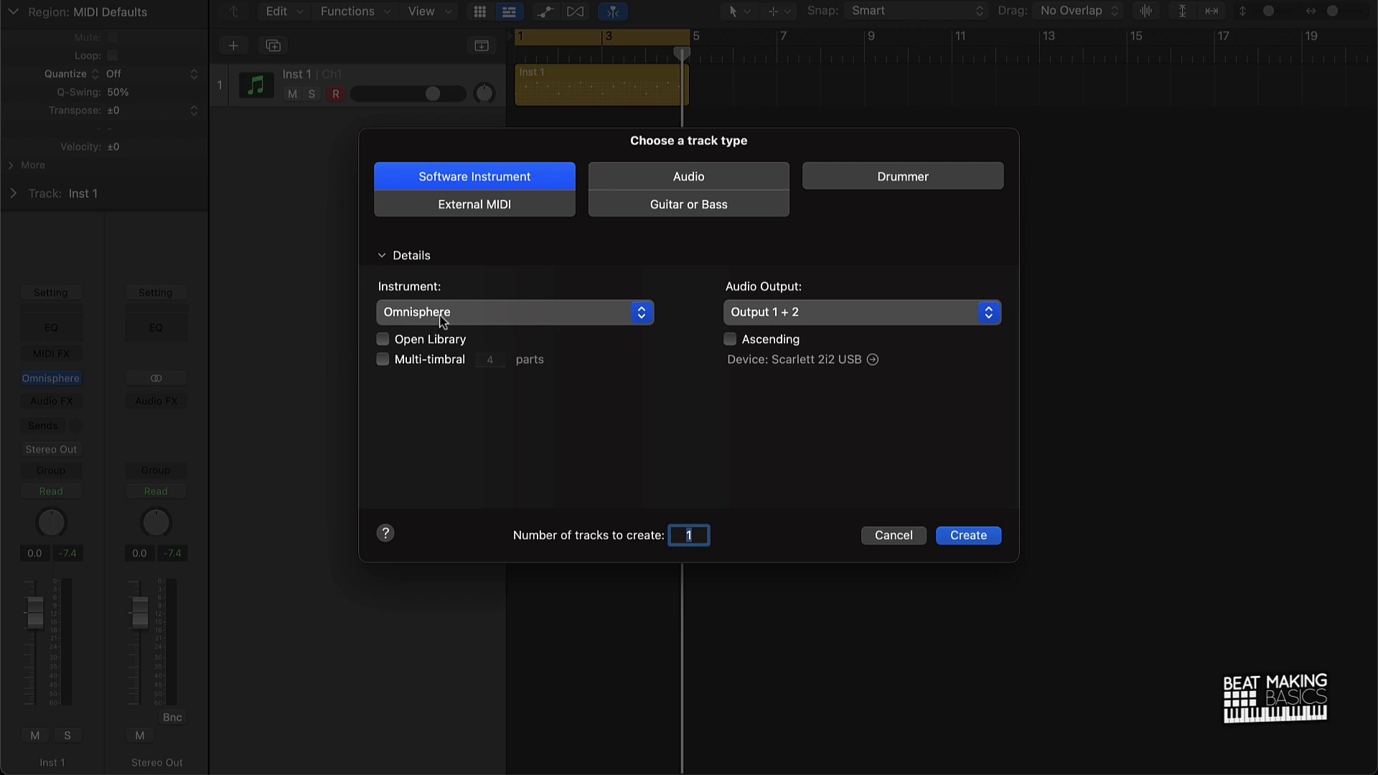
click(972, 536)
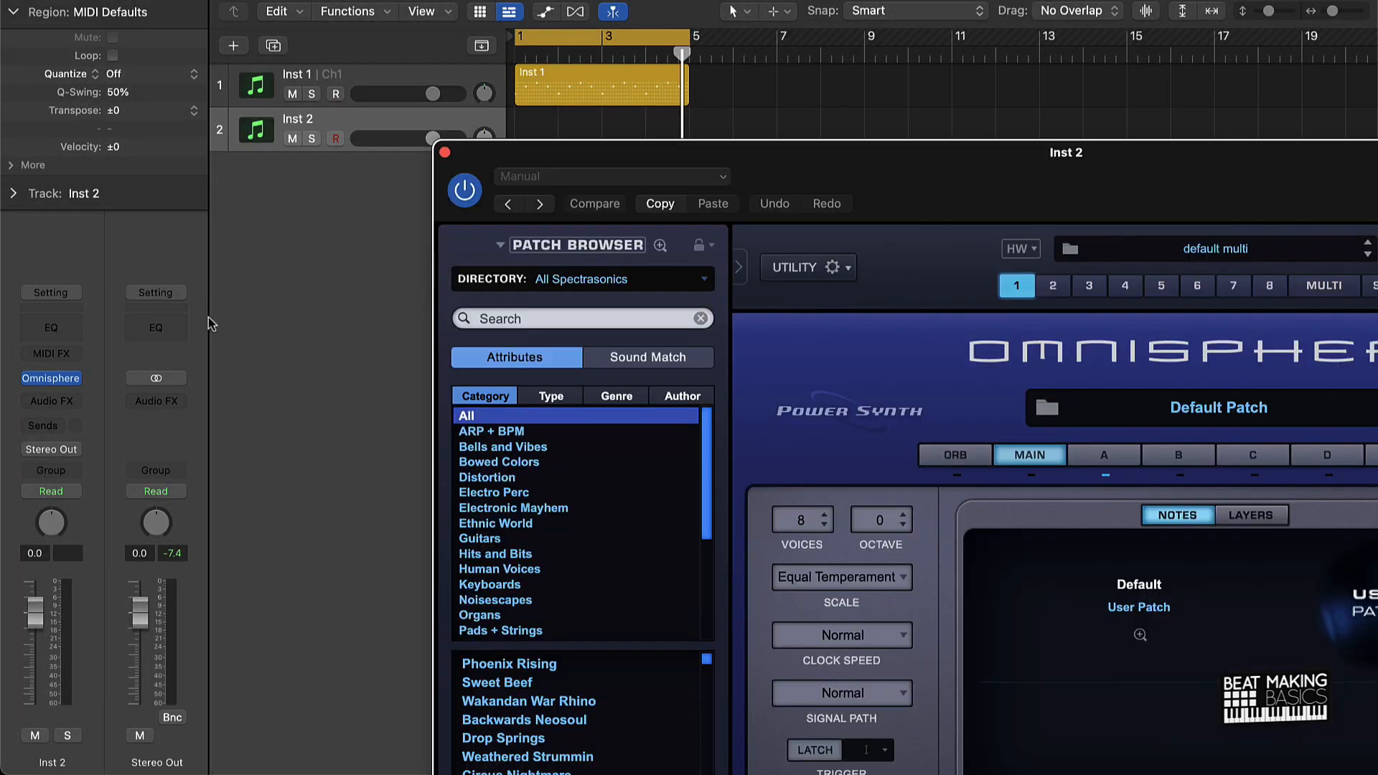
Expand the Inst 2 track settings and set its MIDI Out Channel to 1.
click(10, 193)
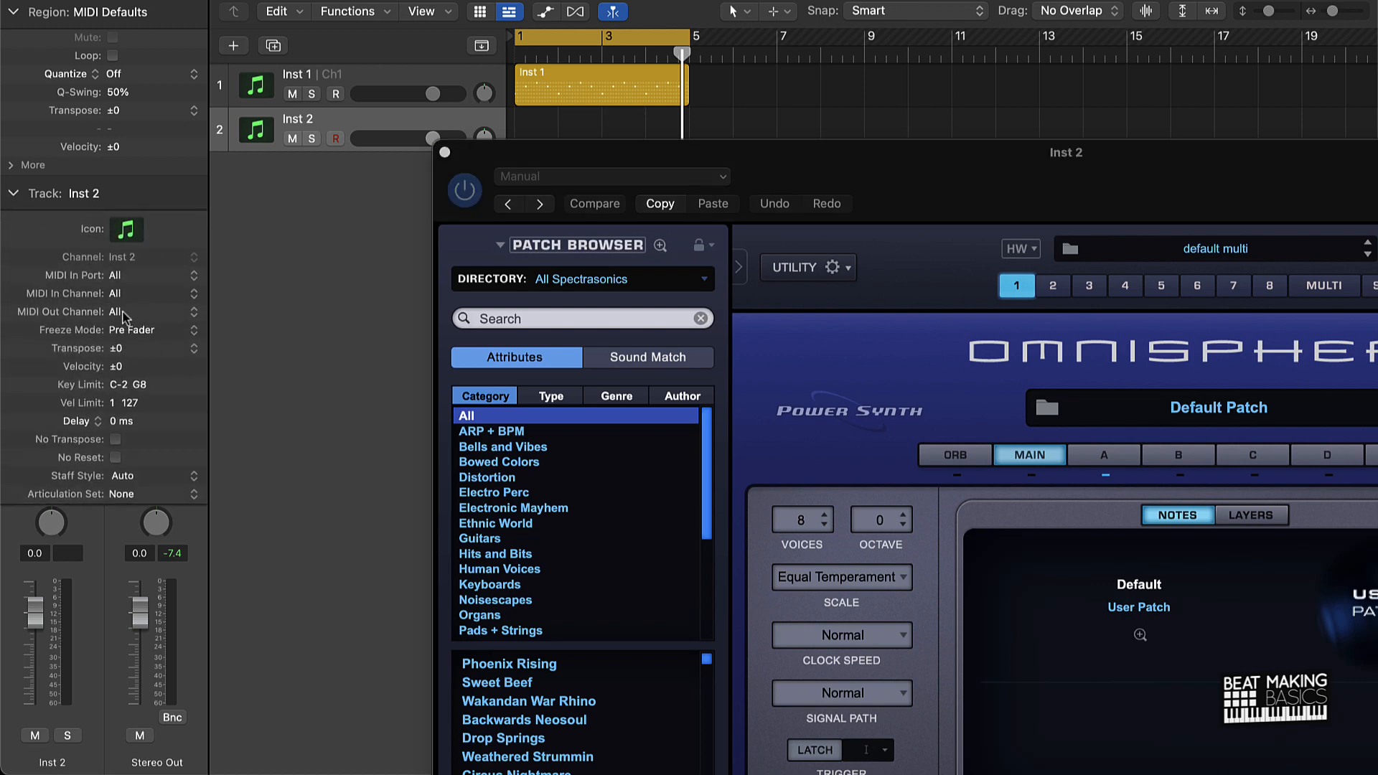
click(124, 315)
click(129, 328)
Reposition the Inst 2 plug-in window and switch its patch directory to the SuperStarO Omnisphere 2 Preset Bank user directory.
drag(885, 186, 582, 50)
click(395, 146)
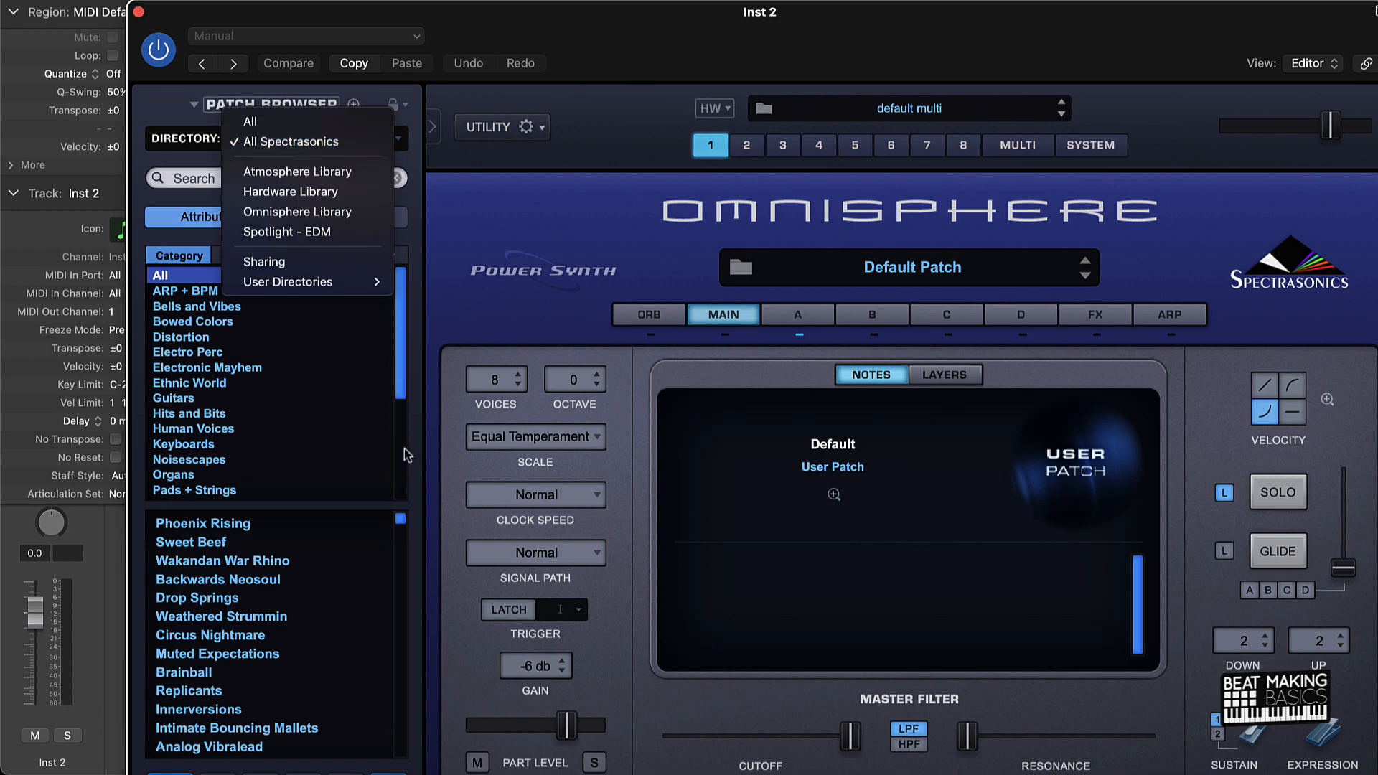
mouse_move(359, 281)
click(473, 286)
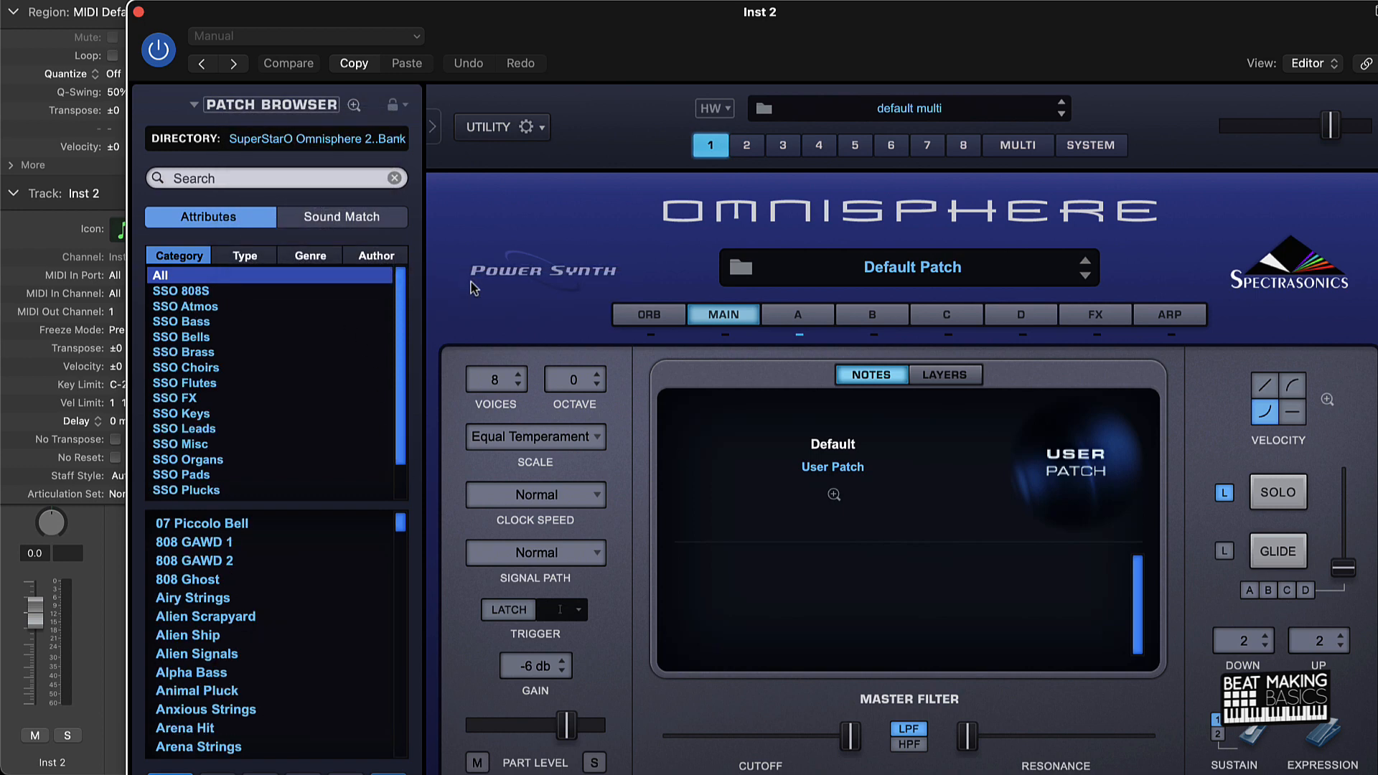
Audition Golden Clara in the SSO Plucks category, load the Future Plucks patch instead, and close the plug-in window.
scroll(266, 438, down, 1)
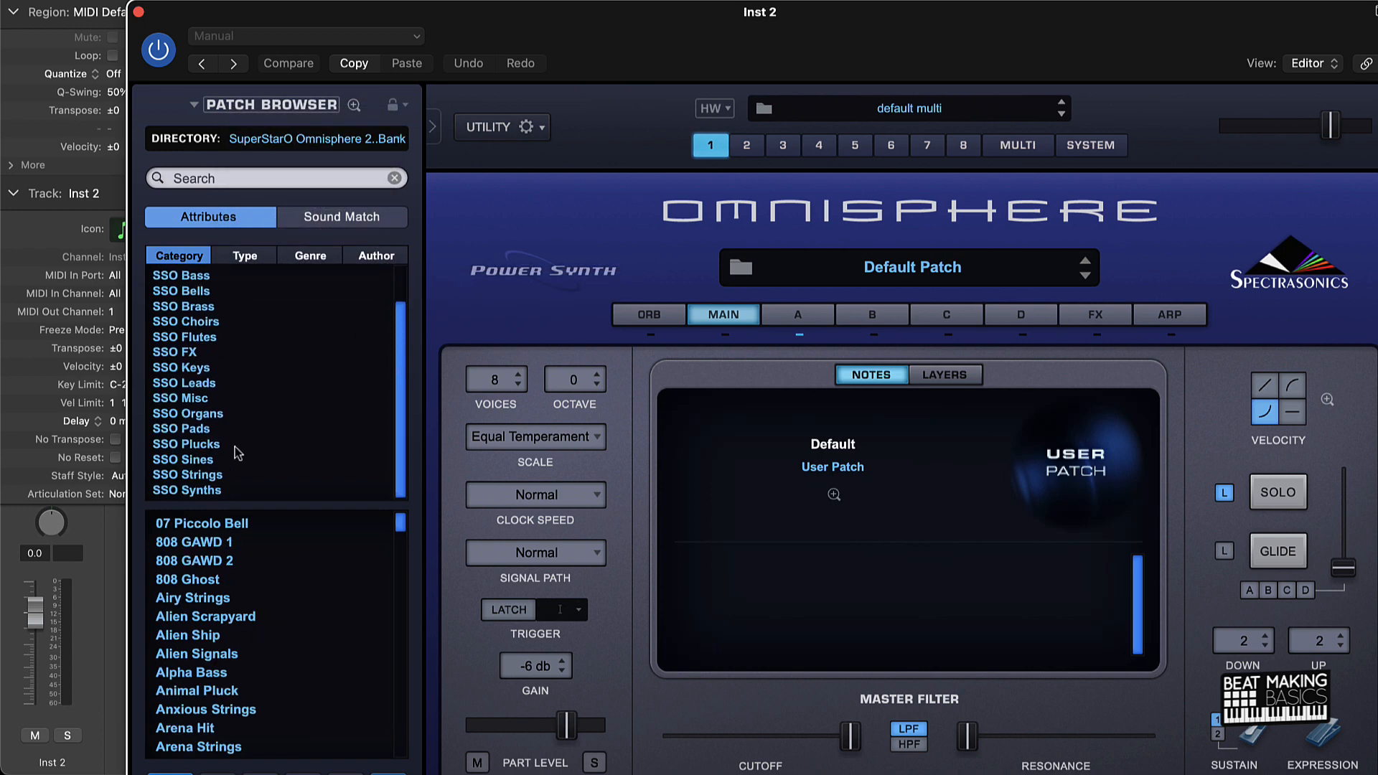
click(226, 456)
click(227, 445)
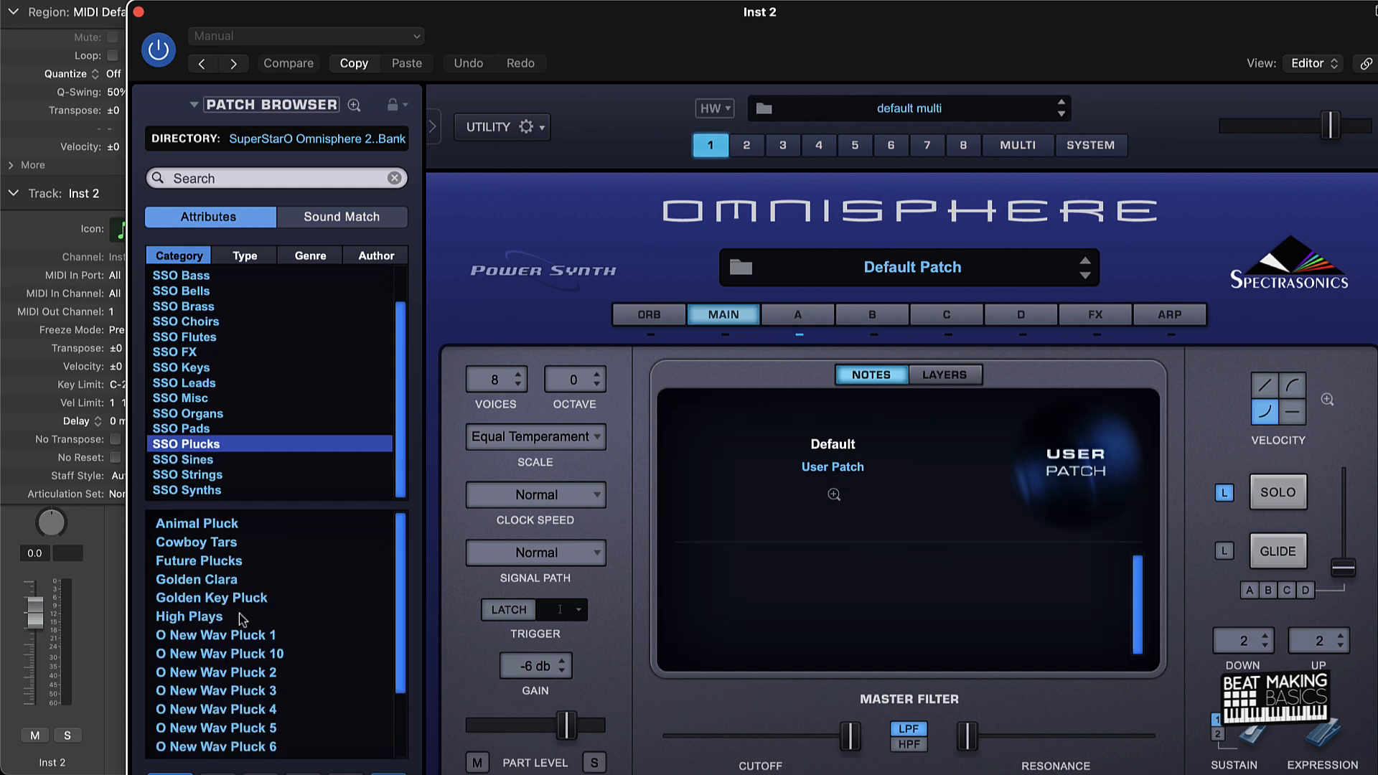
scroll(242, 618, down, 1)
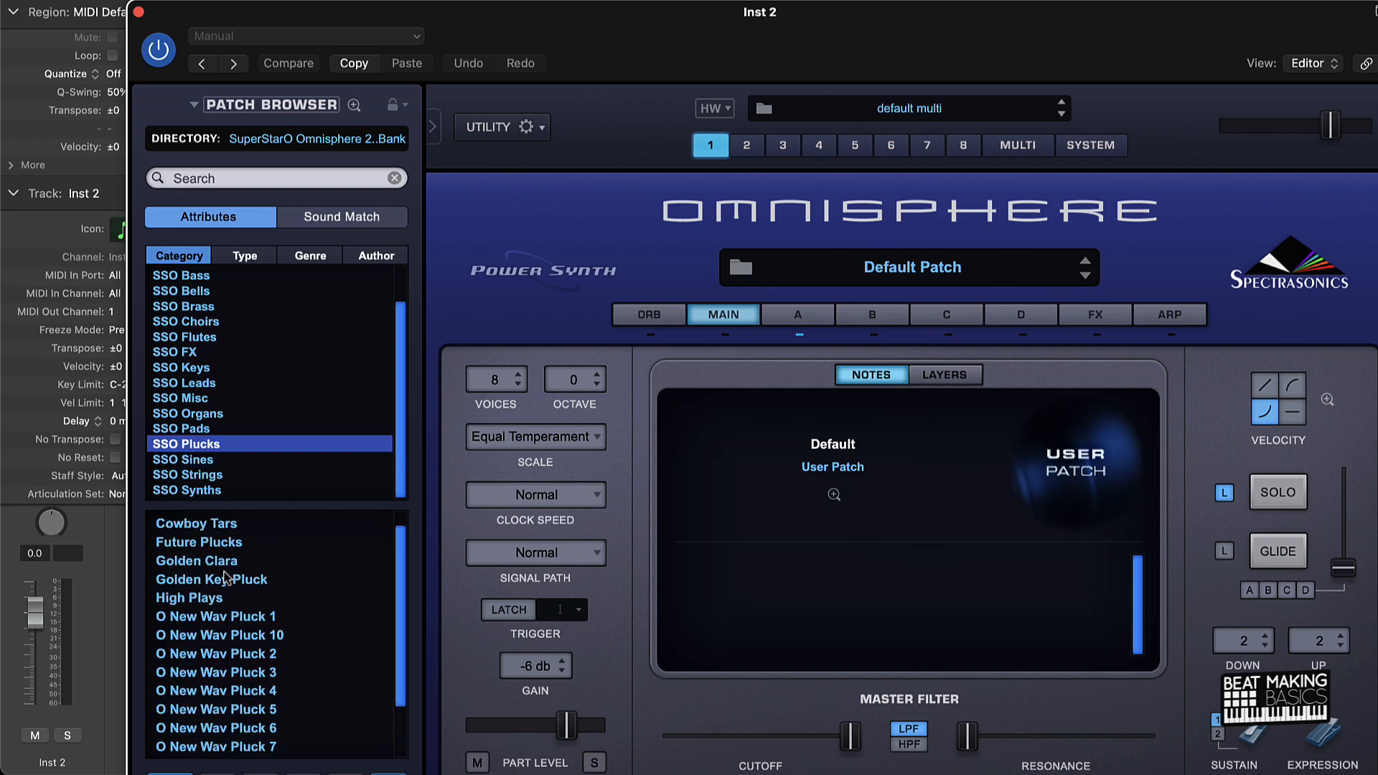
click(229, 565)
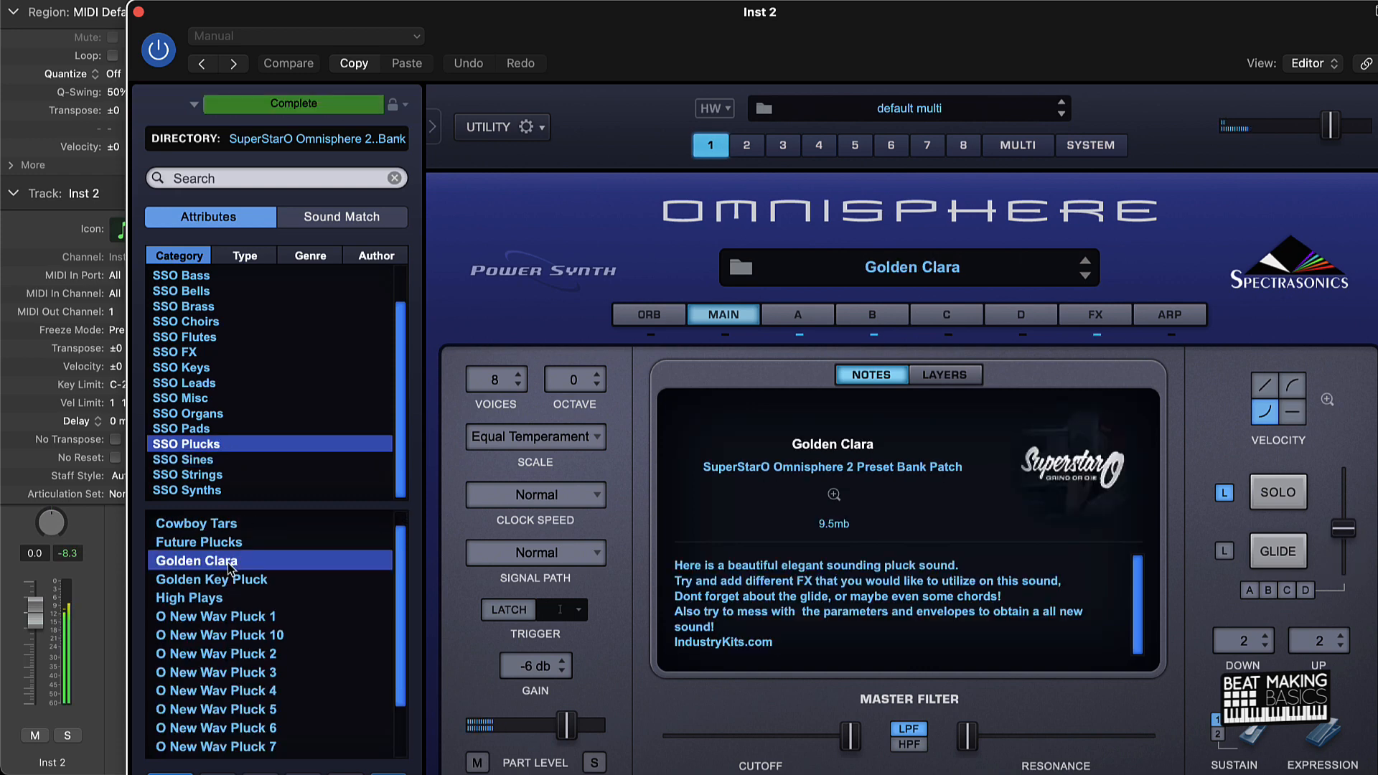
click(226, 545)
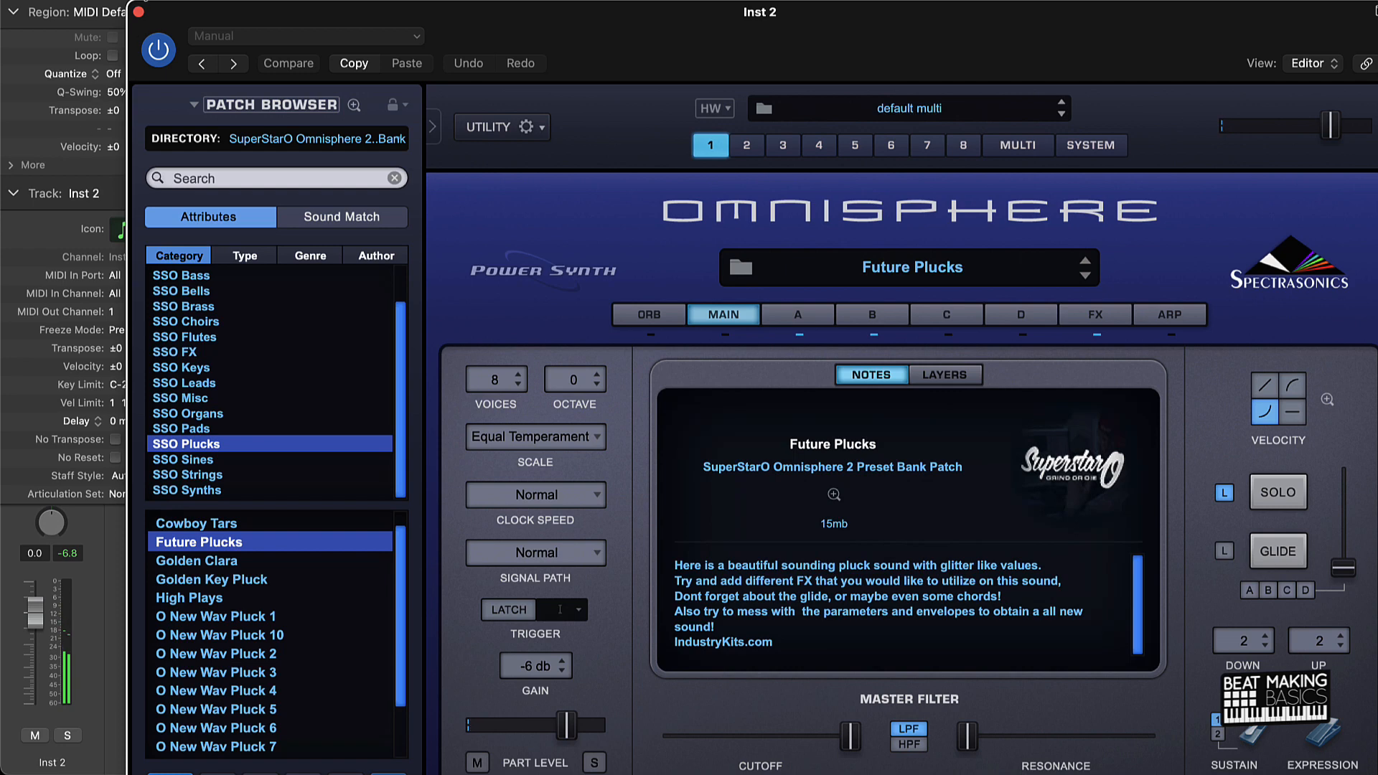
click(139, 11)
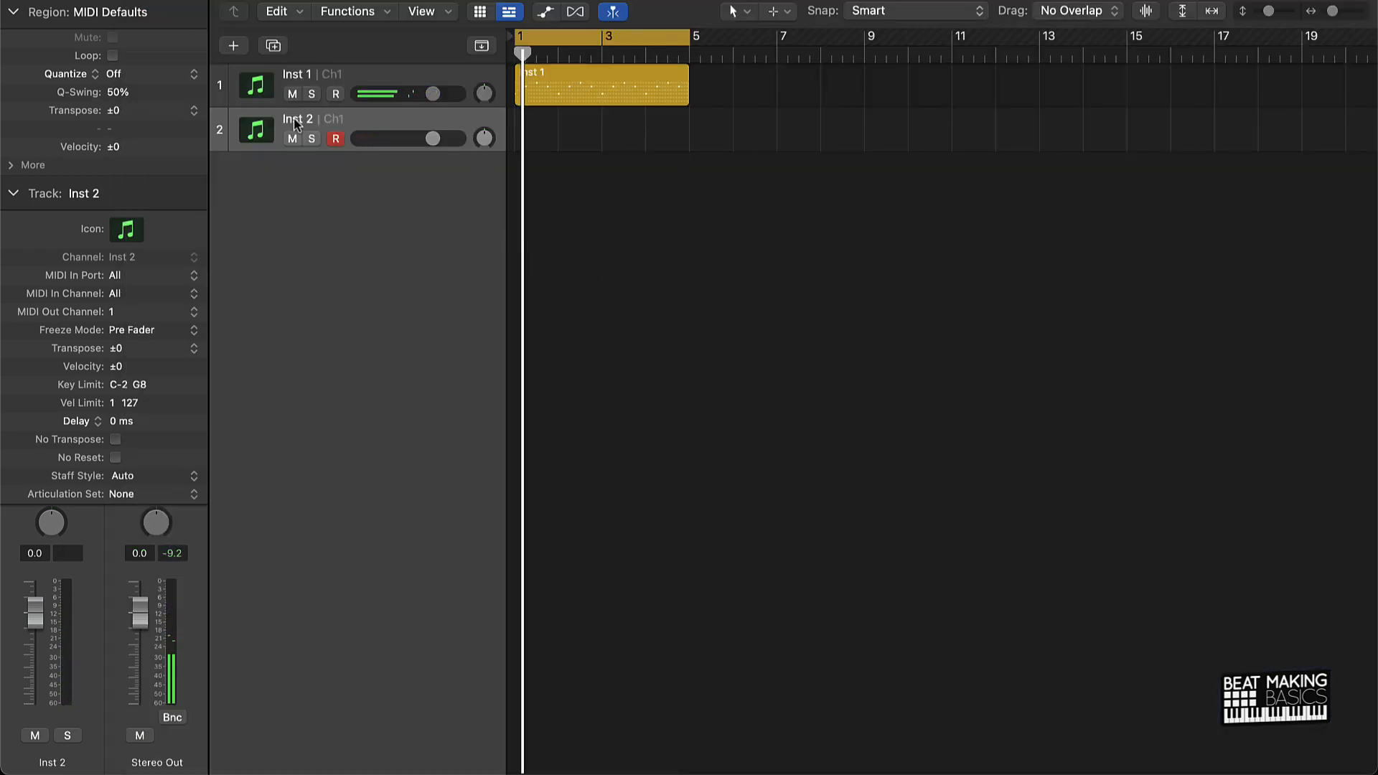
Open the Piano Roll for Inst 2 and draw an E3 note at the start of bar 1 and a B3 at 1 1 3.
key(p)
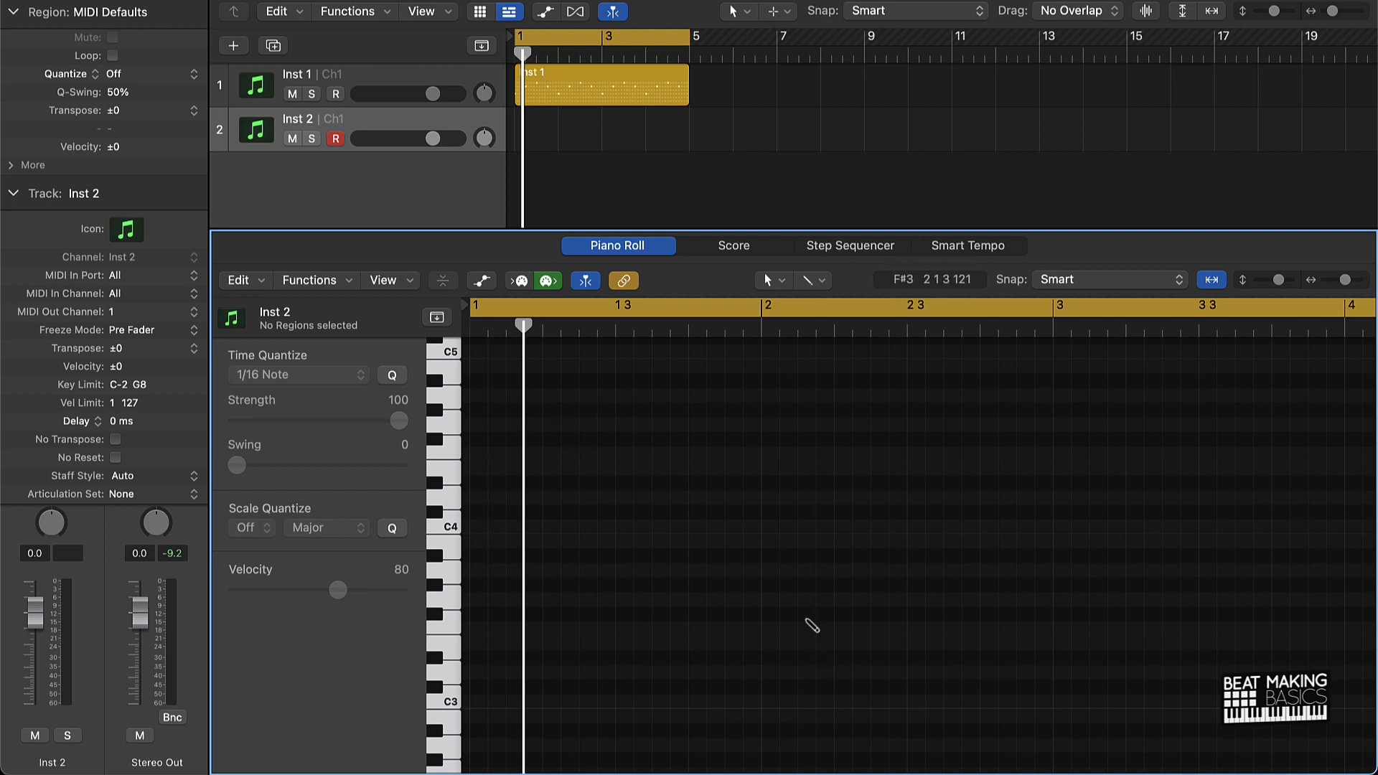
key(space)
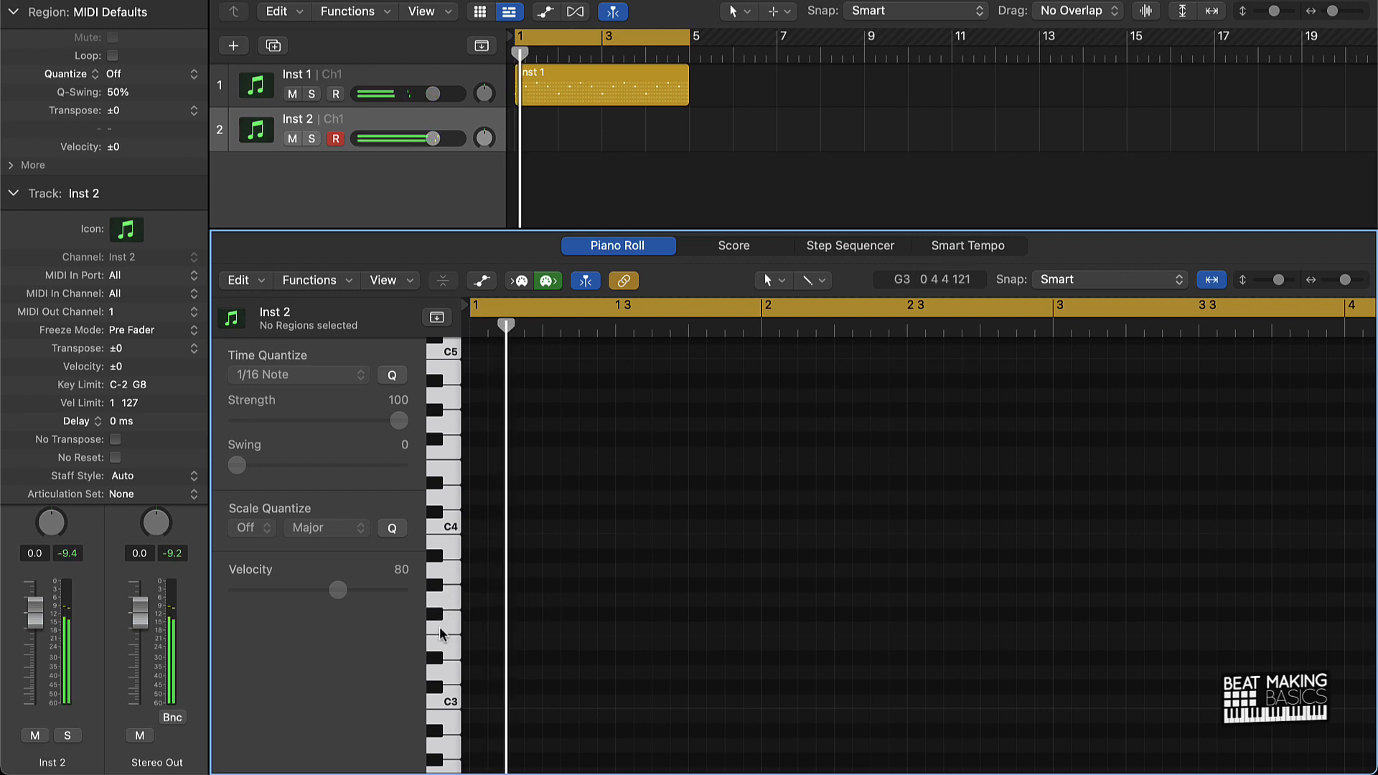
drag(475, 644, 523, 644)
drag(581, 395, 593, 540)
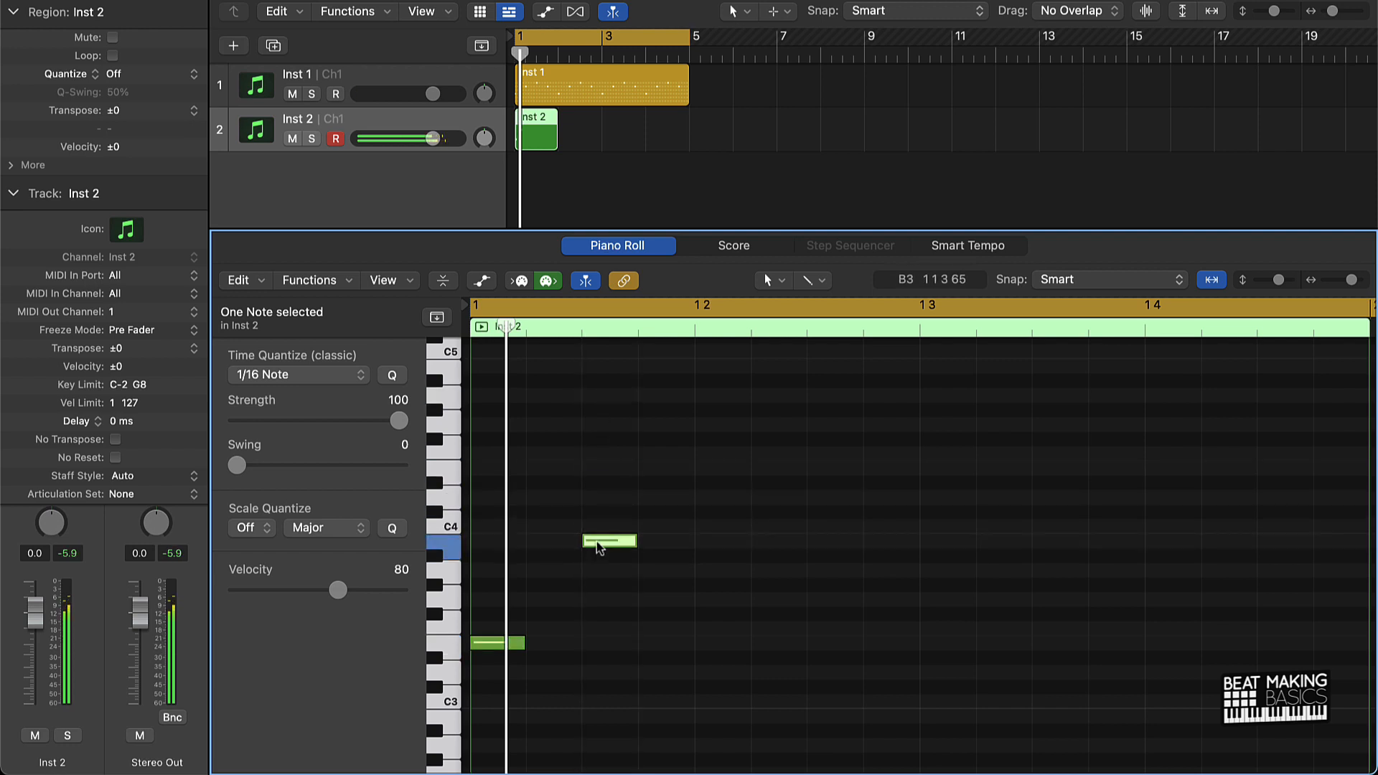
key(space)
key(space)
key(space)
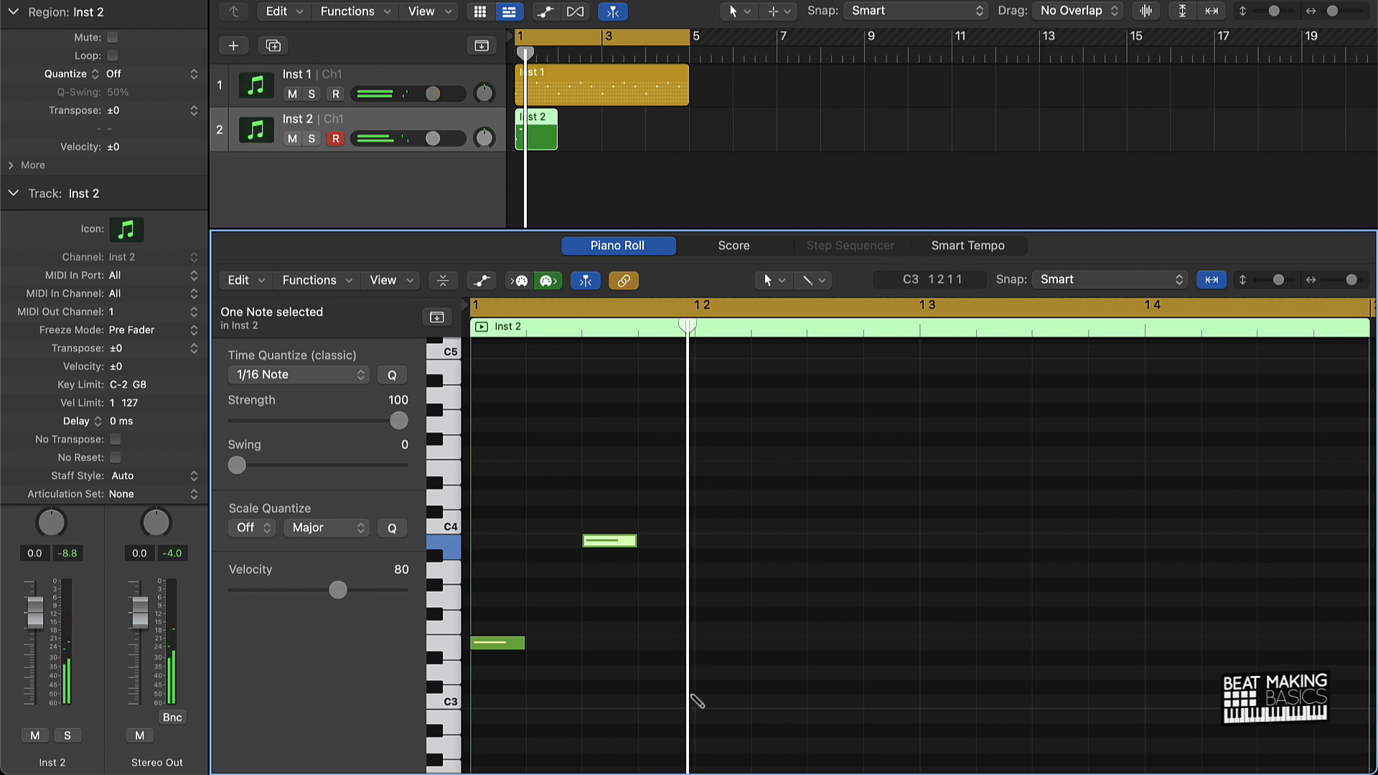
Add a B2 note on beat 2 of bar 1 and a C4 half a beat after it, checking against playback.
click(700, 688)
drag(713, 689, 712, 717)
key(space)
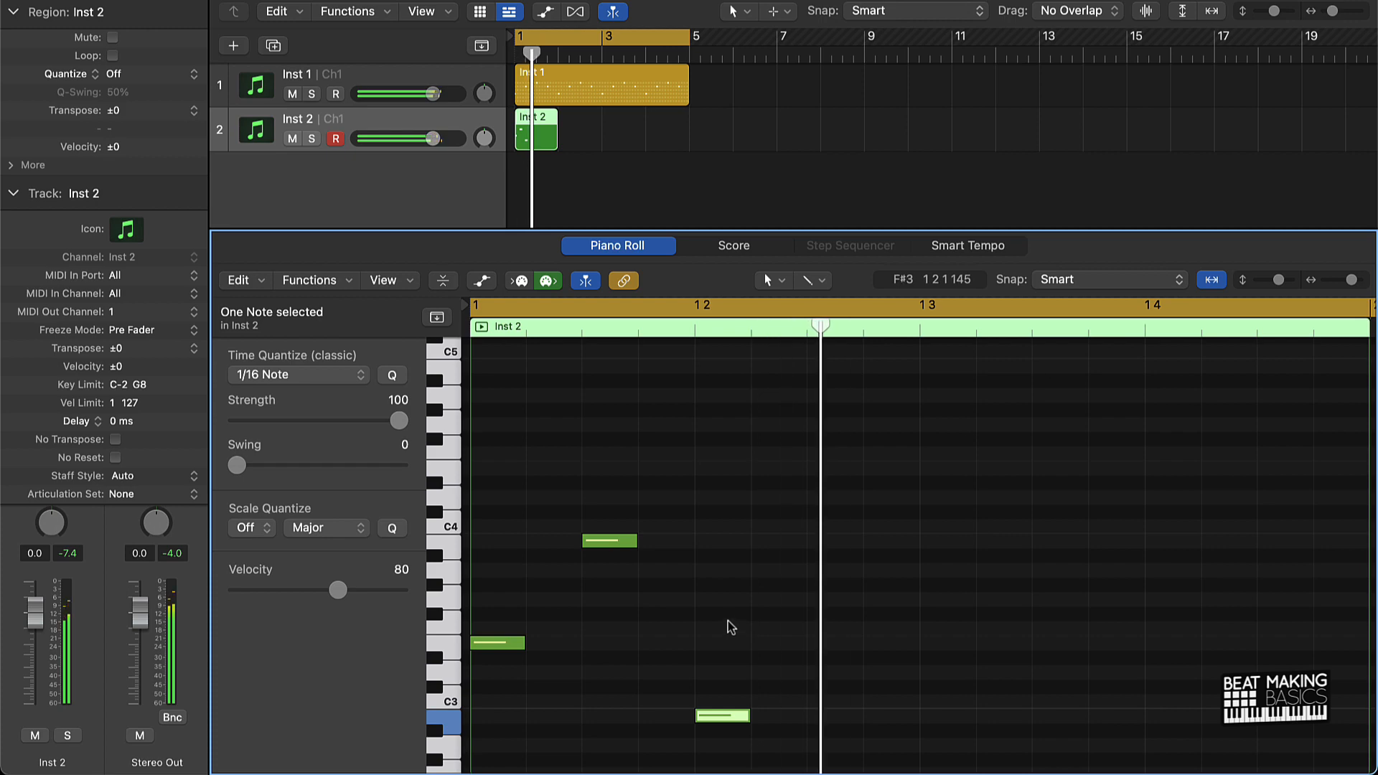
click(729, 623)
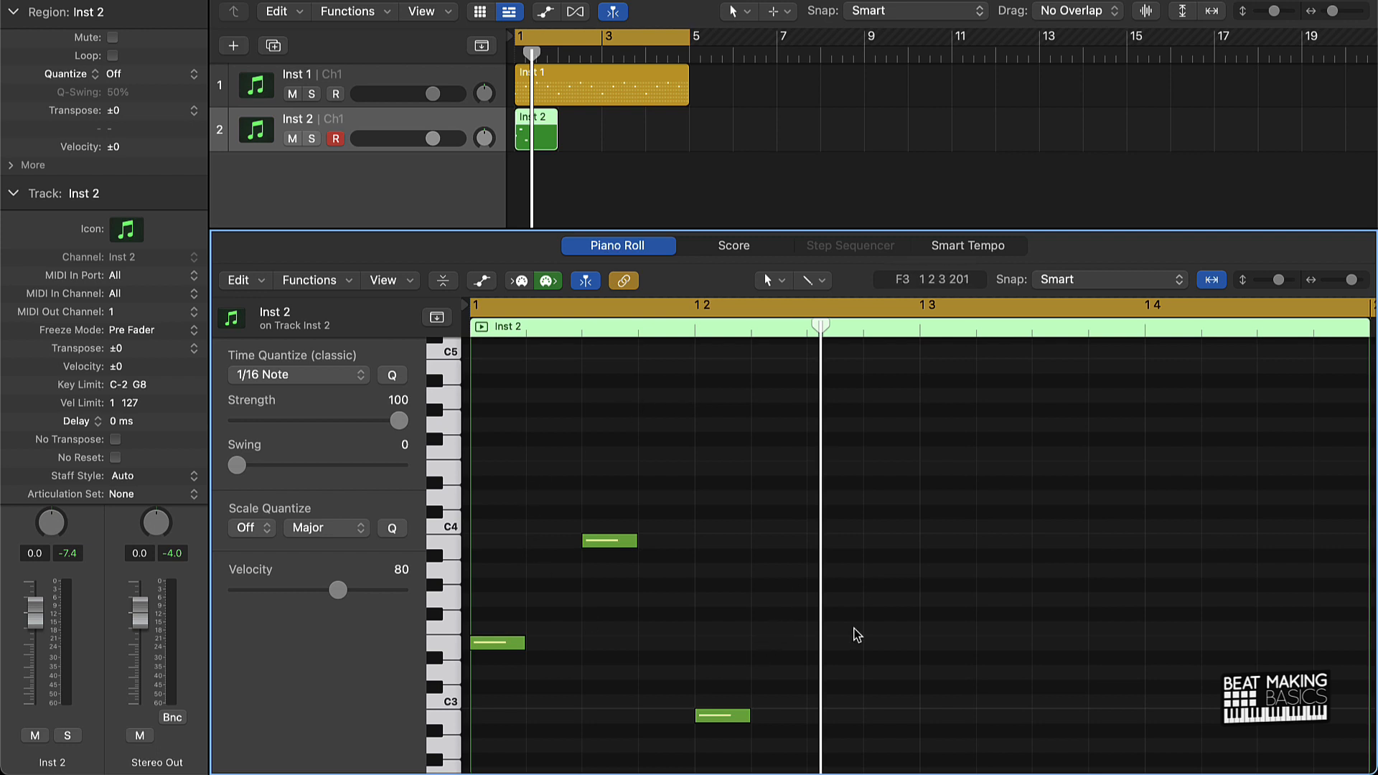
key(space)
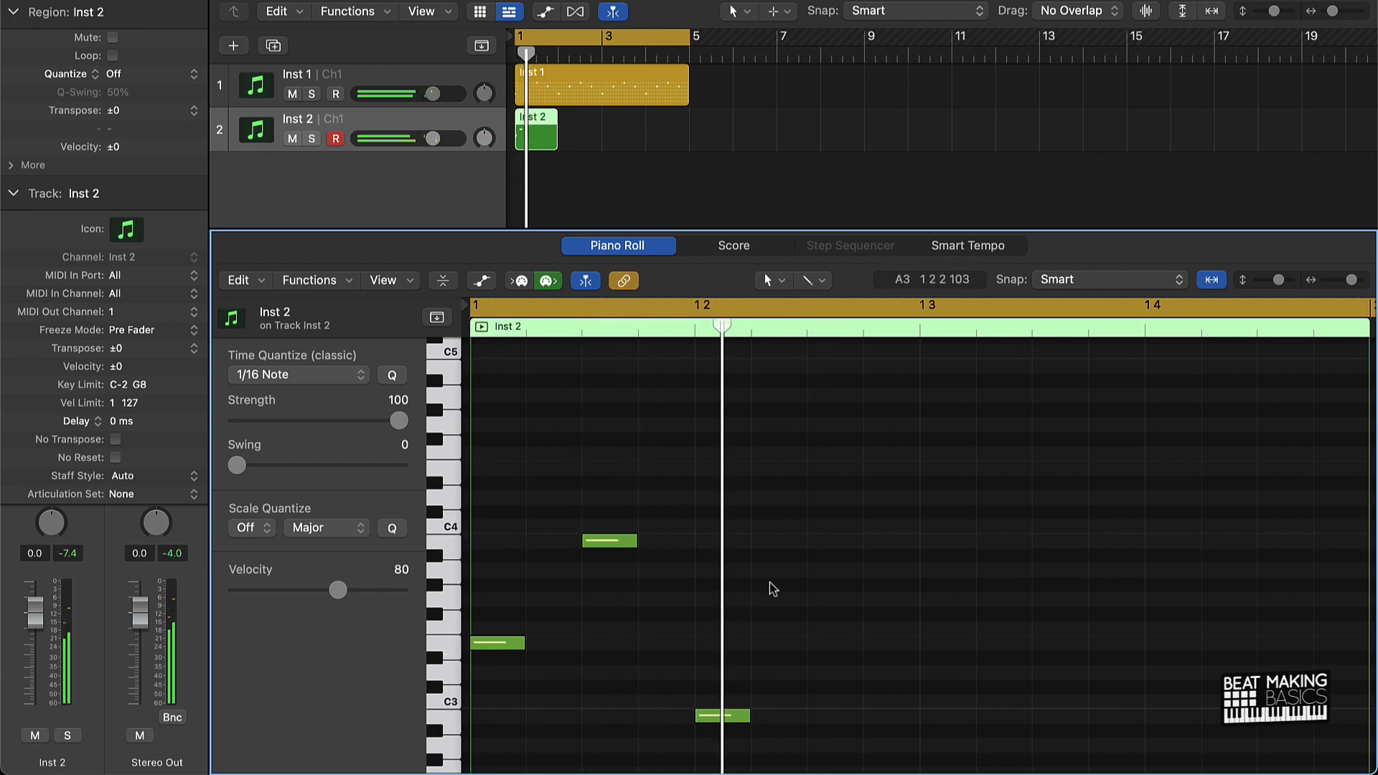
click(815, 532)
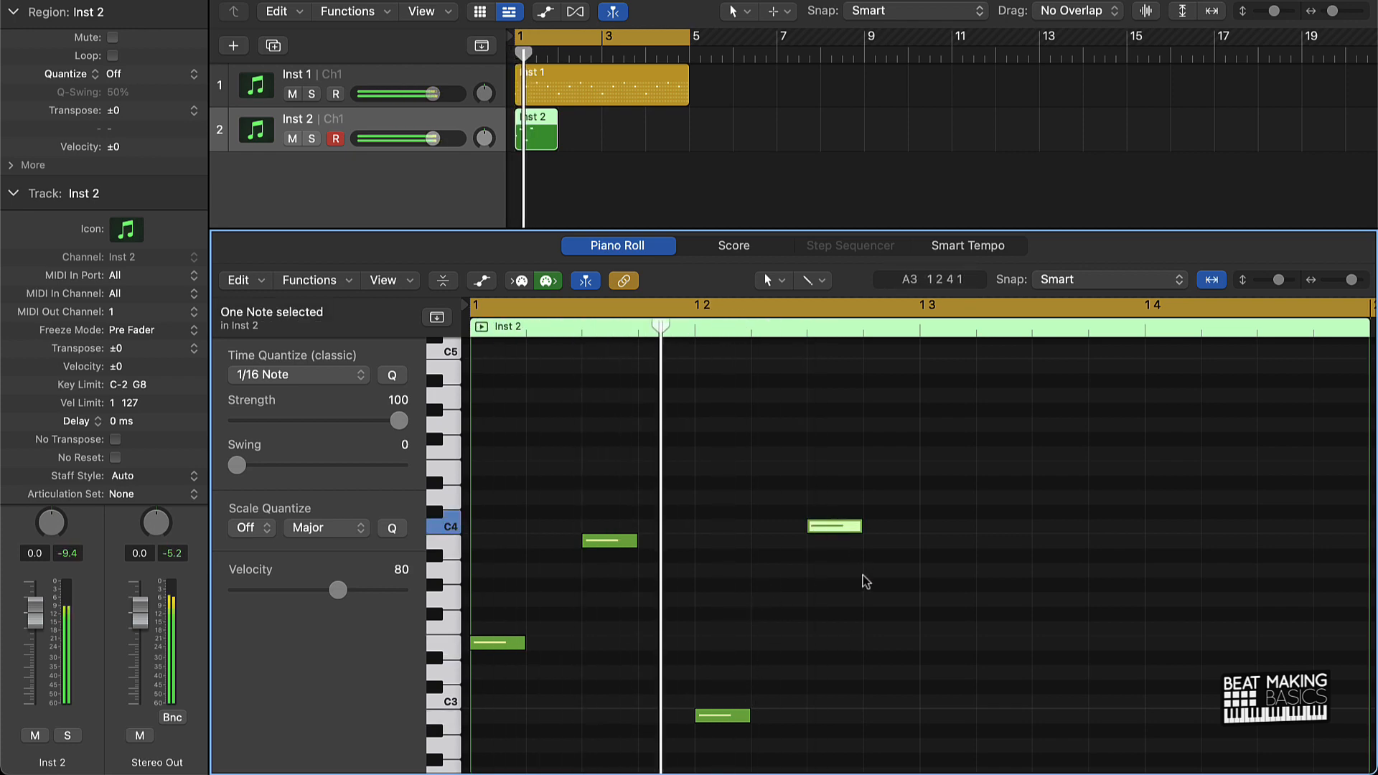
Fill beats 3 and 4 of bar 1 with eighth-note-spaced notes B3, B2, F#3 and B2.
click(930, 560)
click(930, 545)
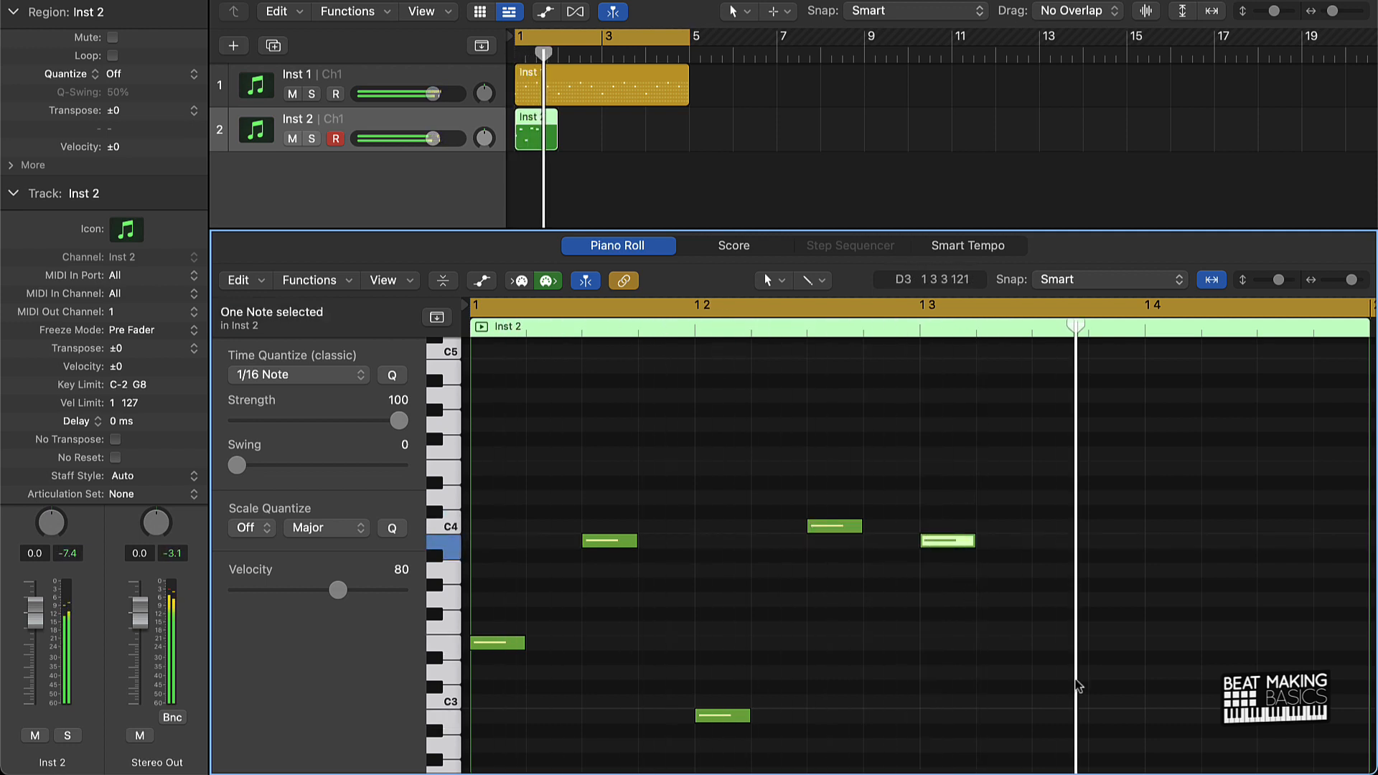
click(1041, 714)
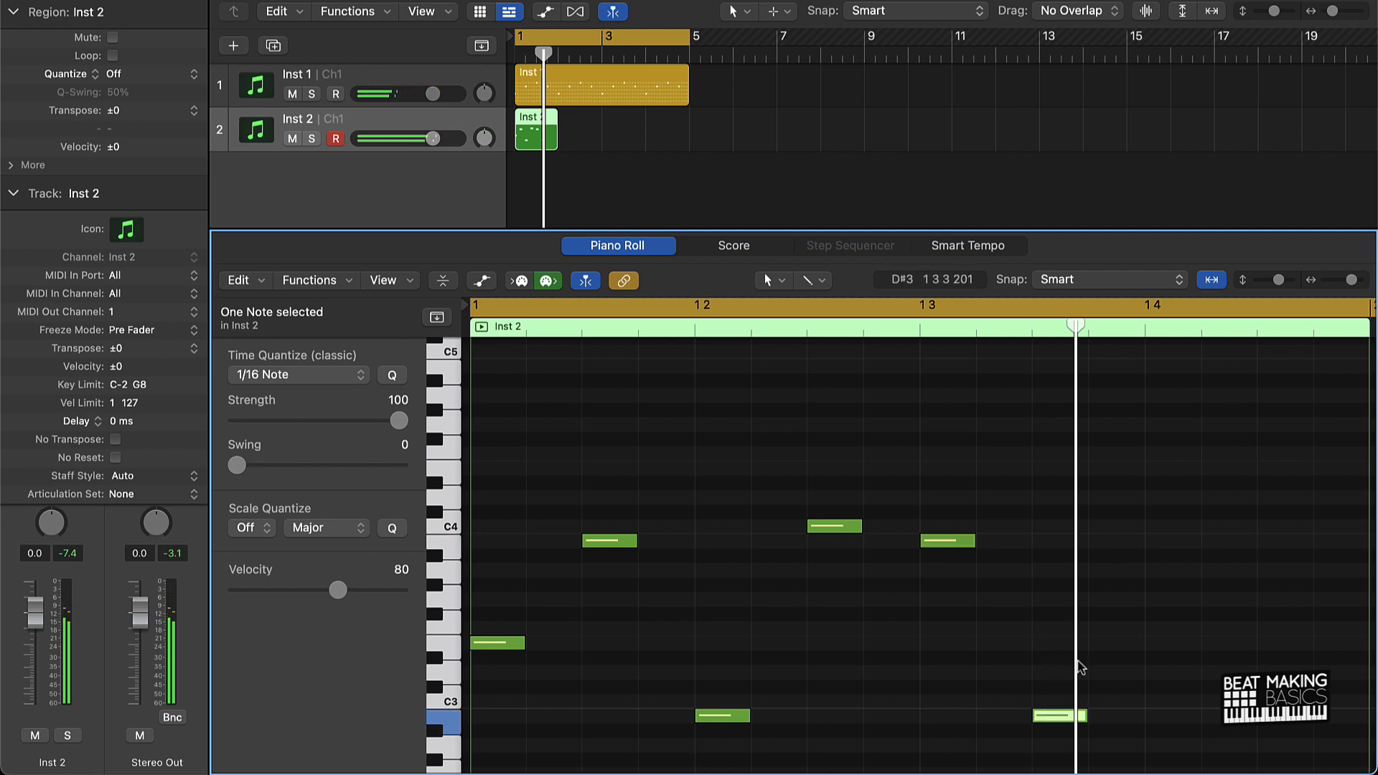
click(1152, 612)
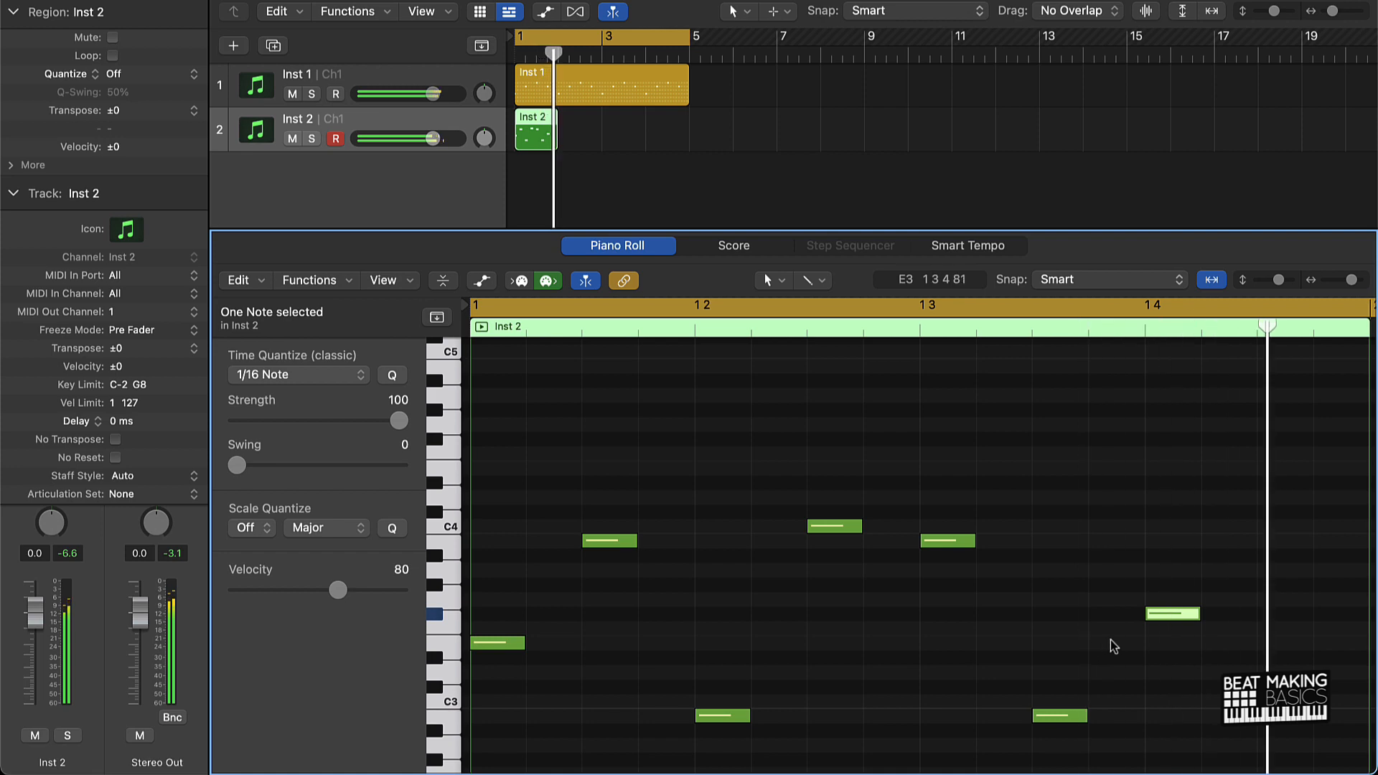
click(1141, 718)
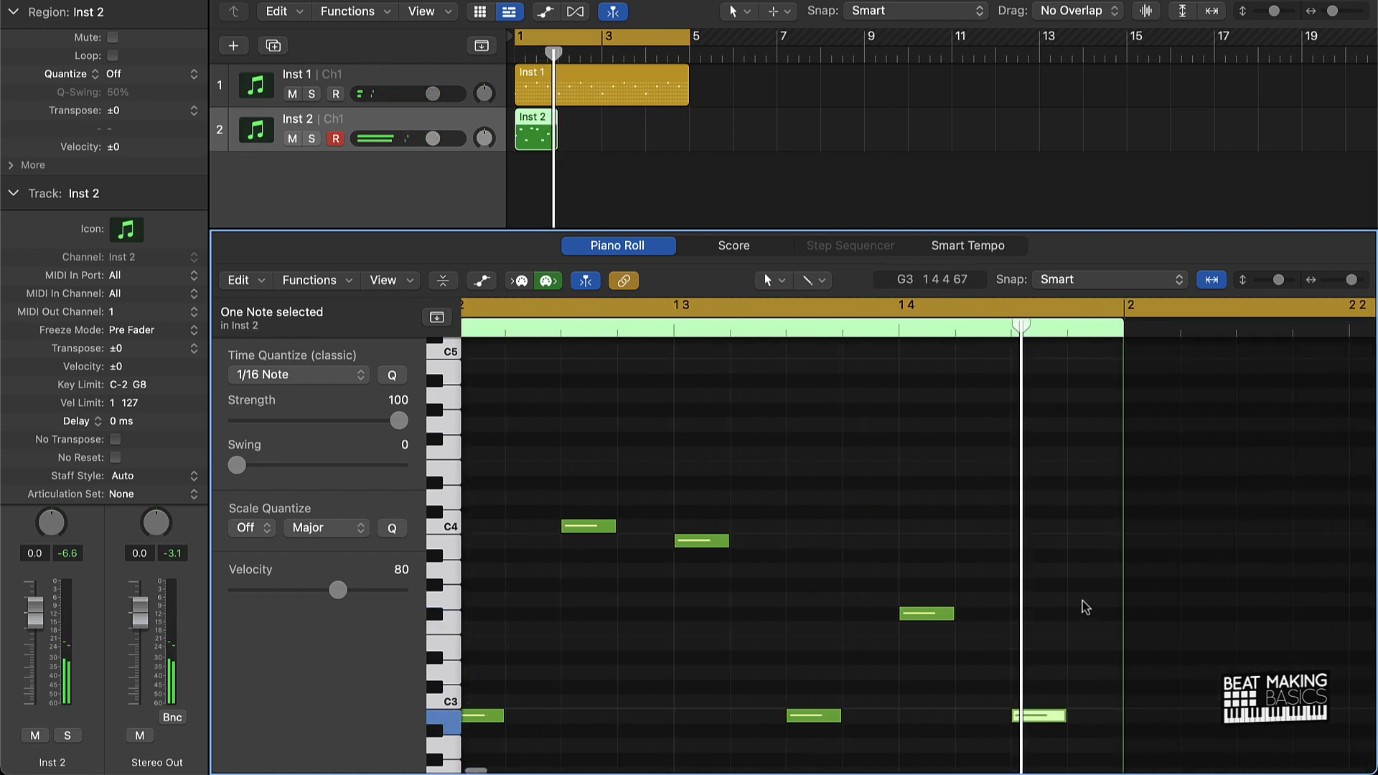
Fill the first two beats of bar 2 with eighth-note-spaced notes G3, B2, E3 and B2.
click(1142, 585)
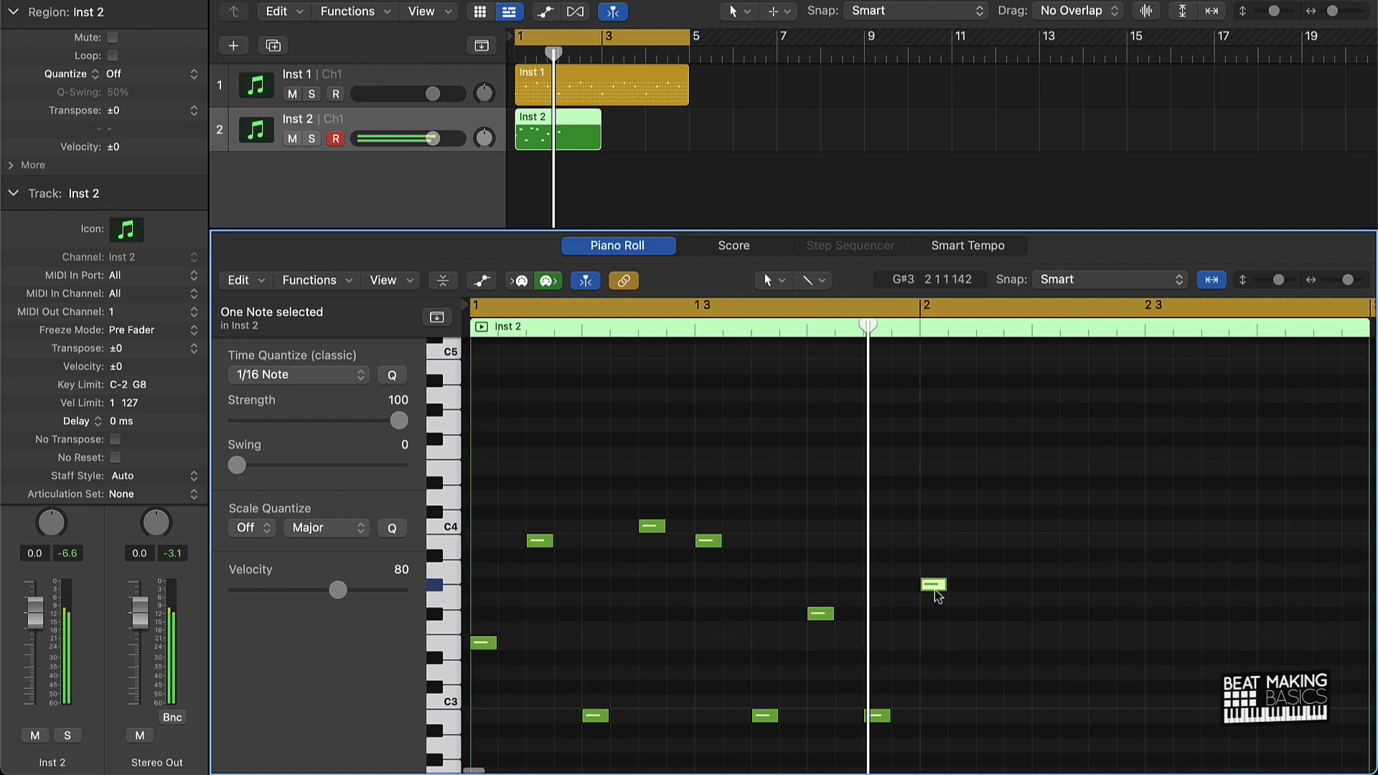
drag(937, 596, 936, 609)
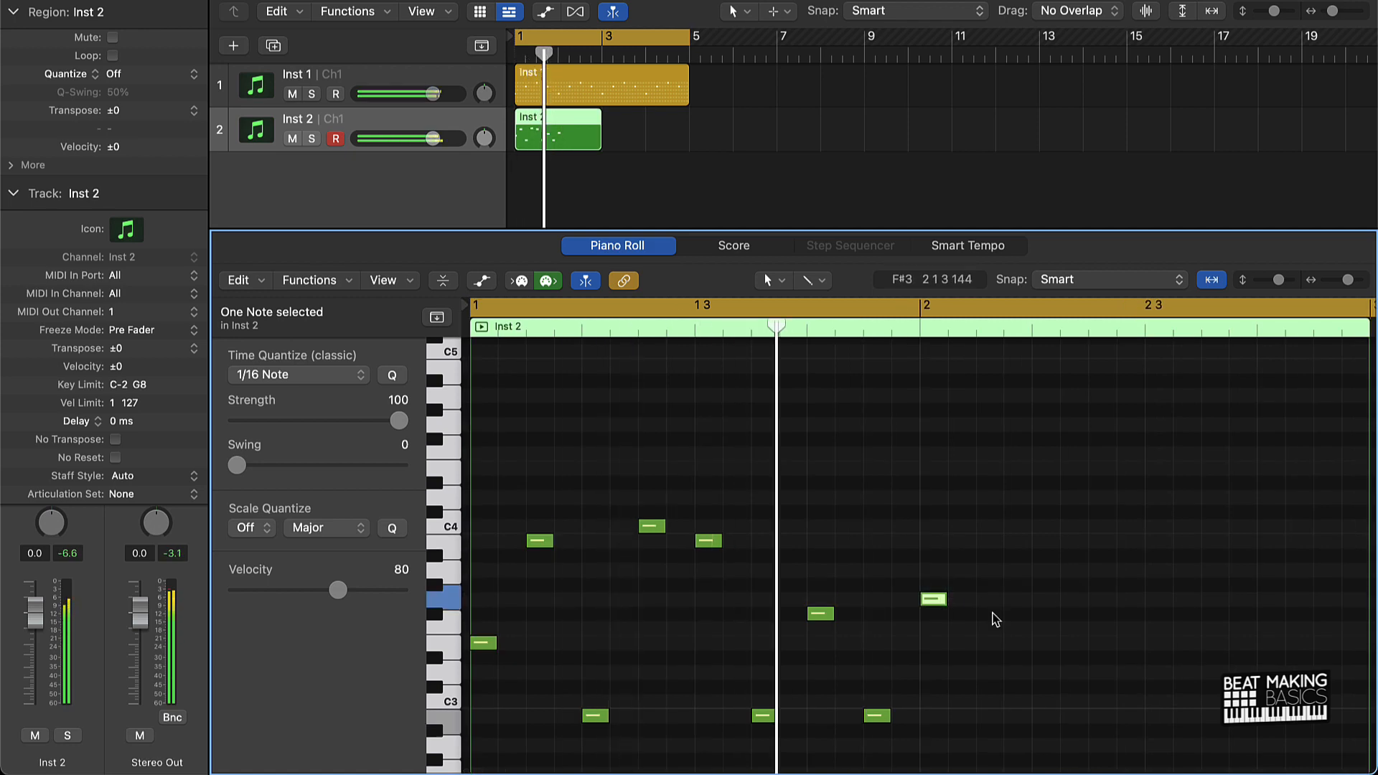
click(990, 715)
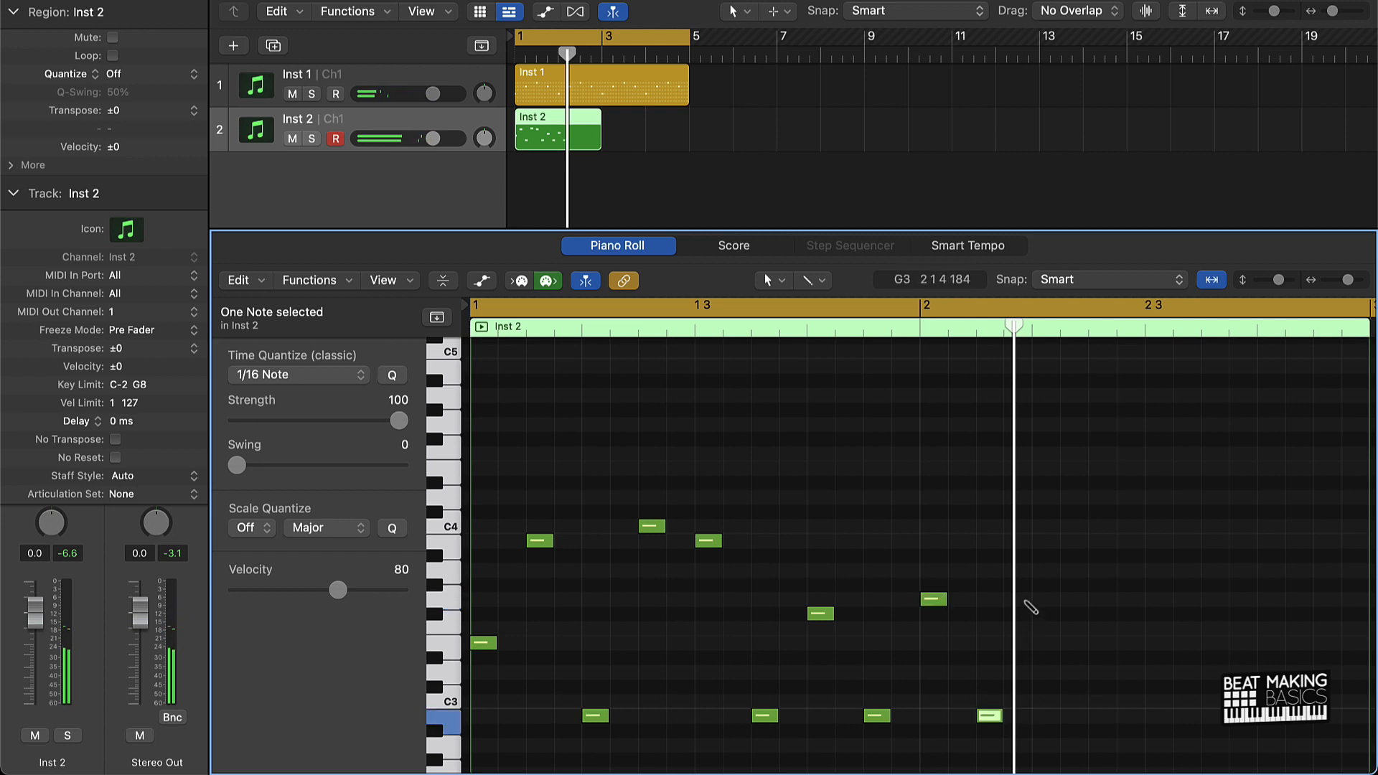
drag(1042, 598, 1049, 640)
key(space)
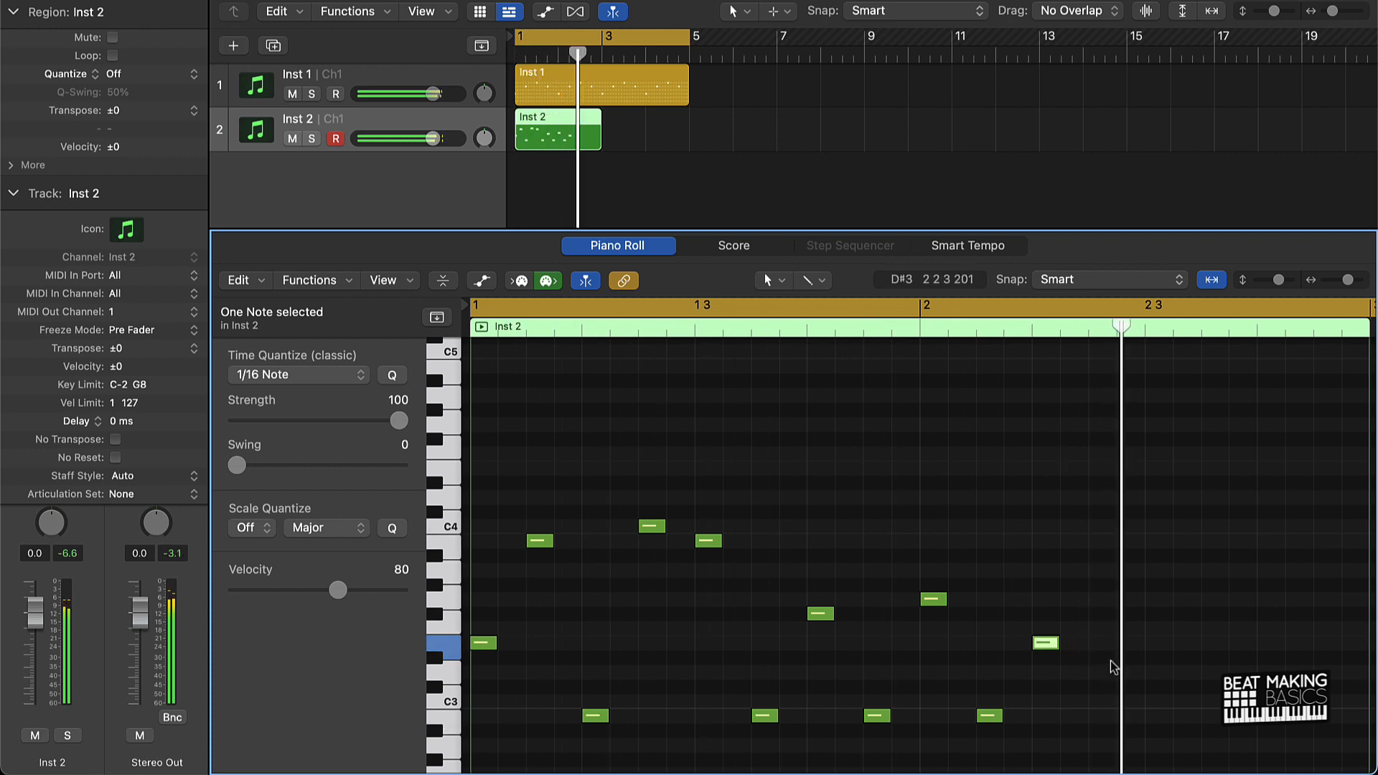
click(1105, 716)
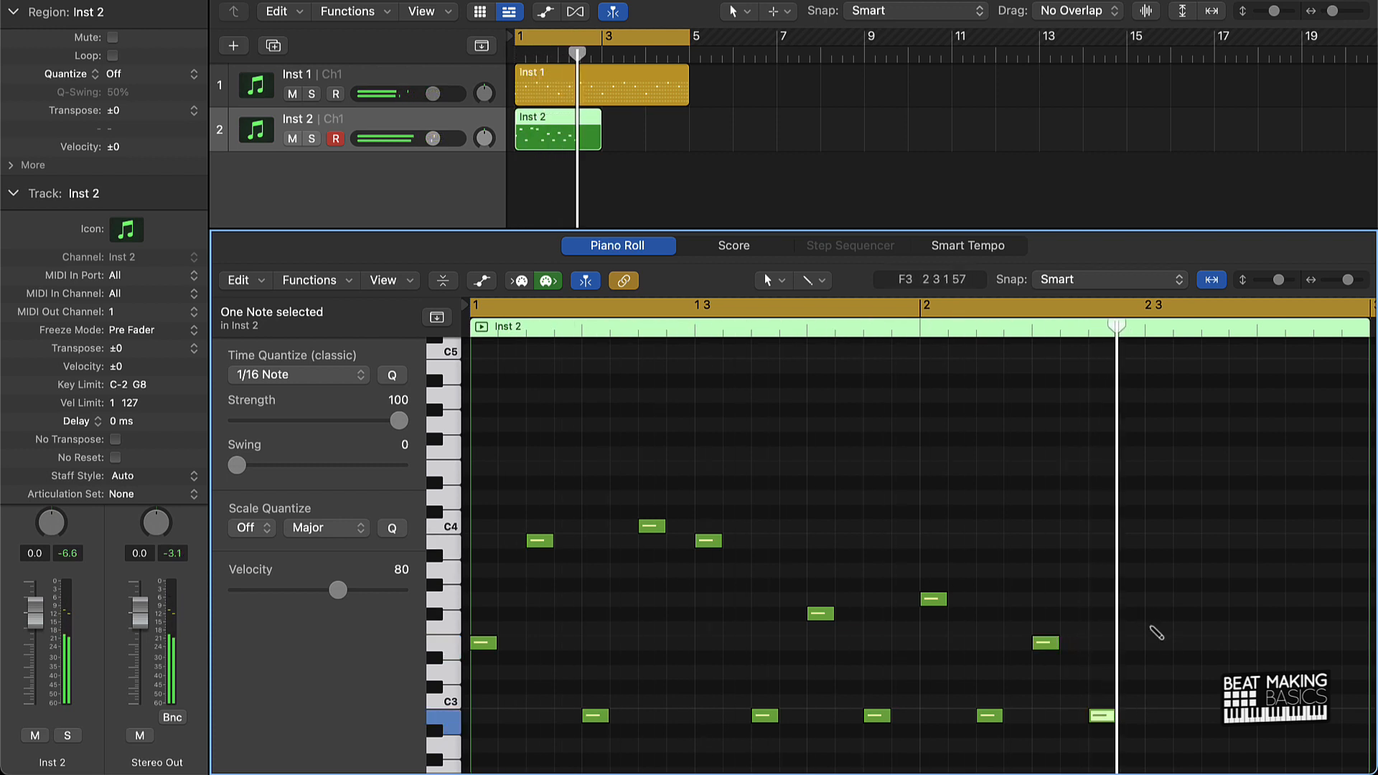
Complete the second half of bar 2 with notes C3, G3, F#3 and B2, and play the phrase.
click(1158, 702)
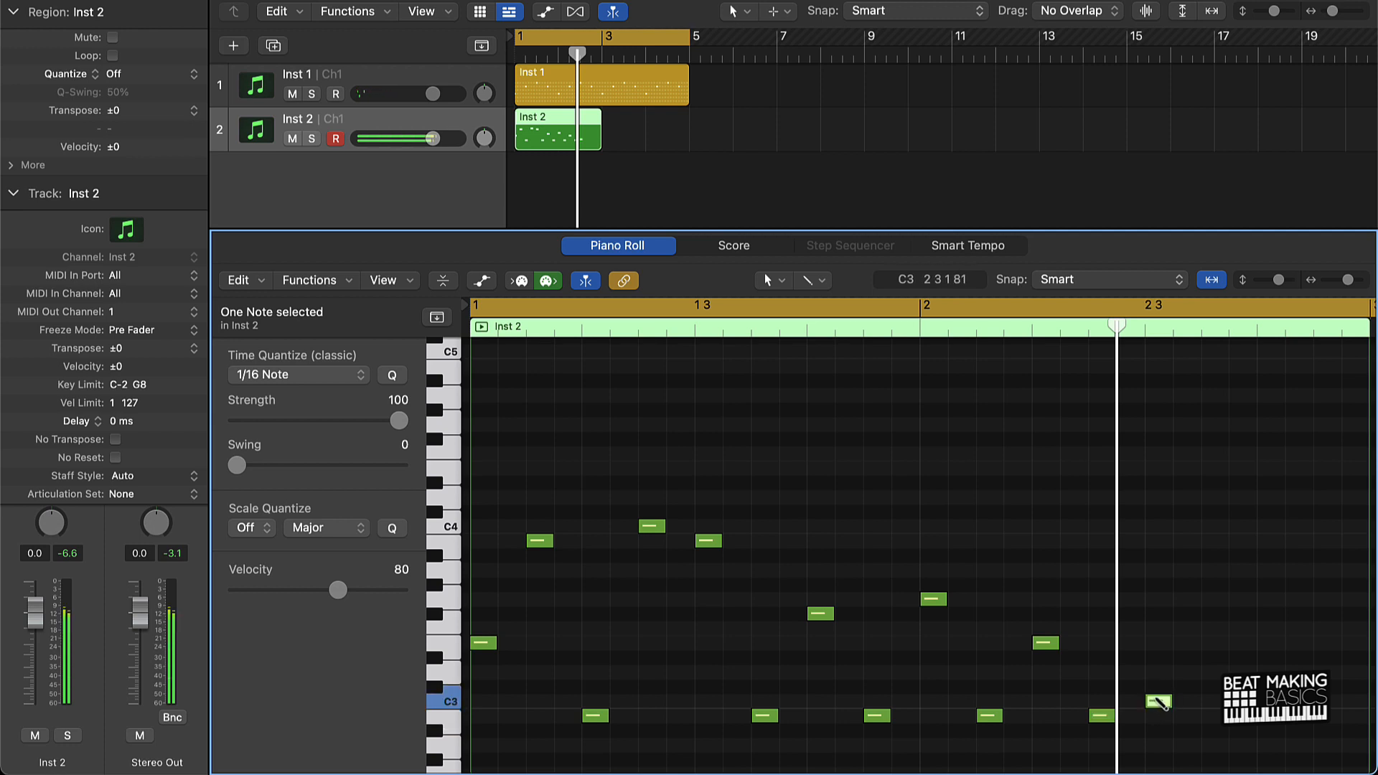
click(1185, 600)
drag(1187, 603, 1224, 601)
key(space)
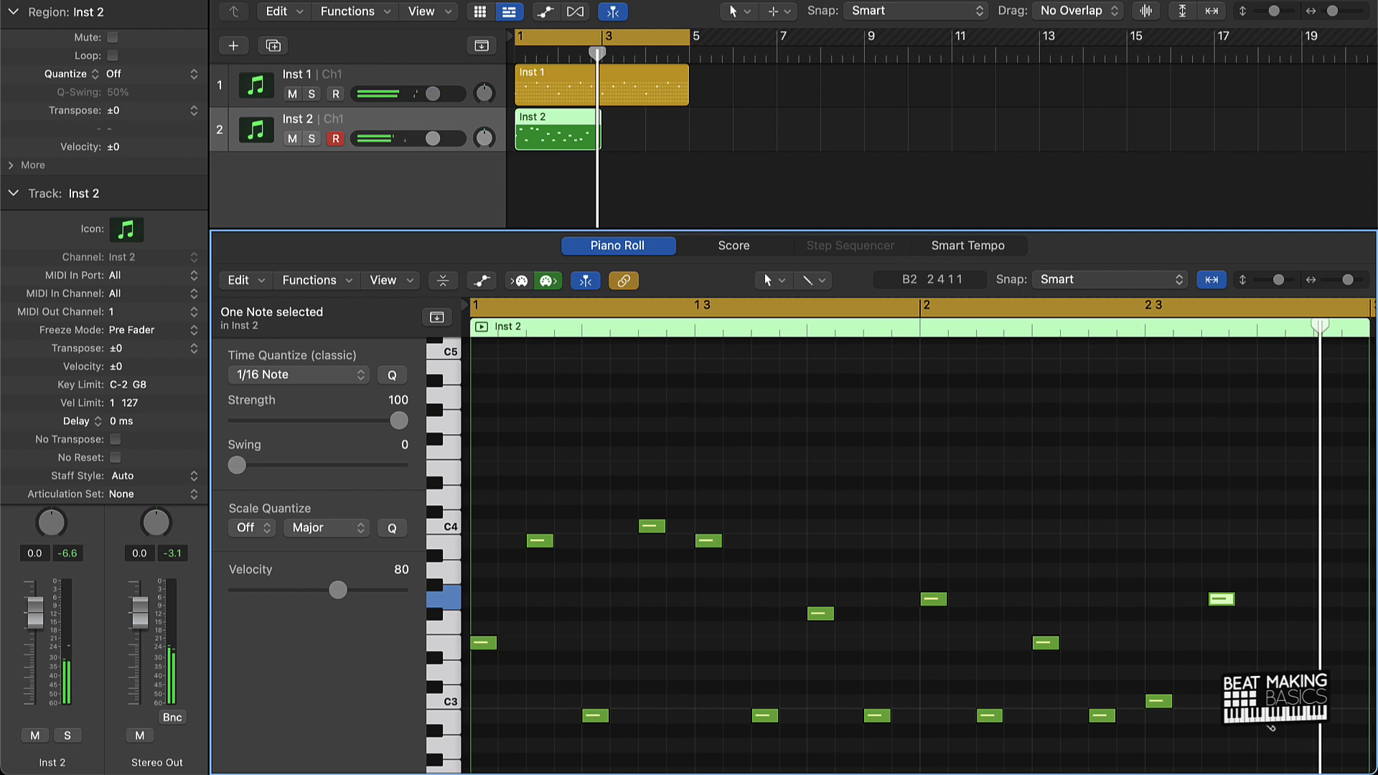
click(1265, 614)
scroll(1234, 674, right, 3)
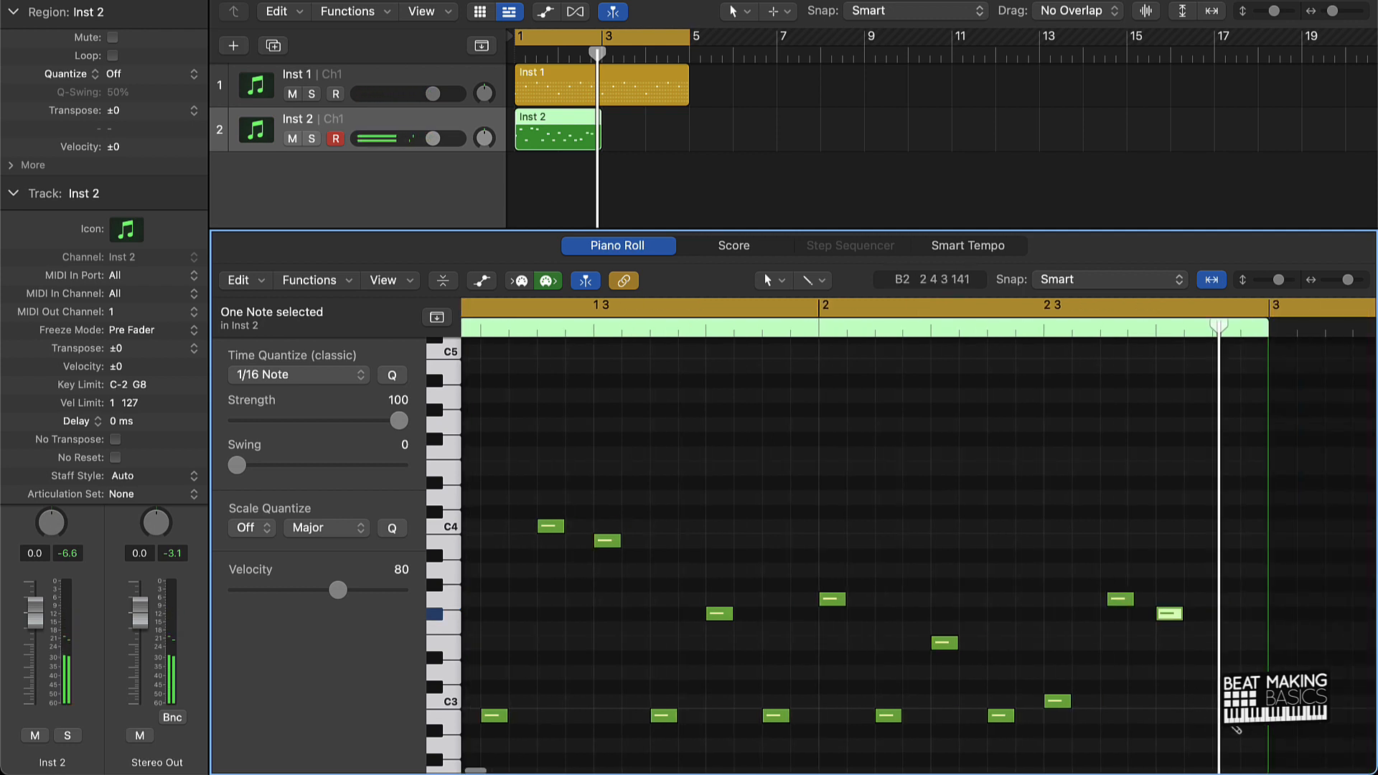
super+click(1231, 718)
key(space)
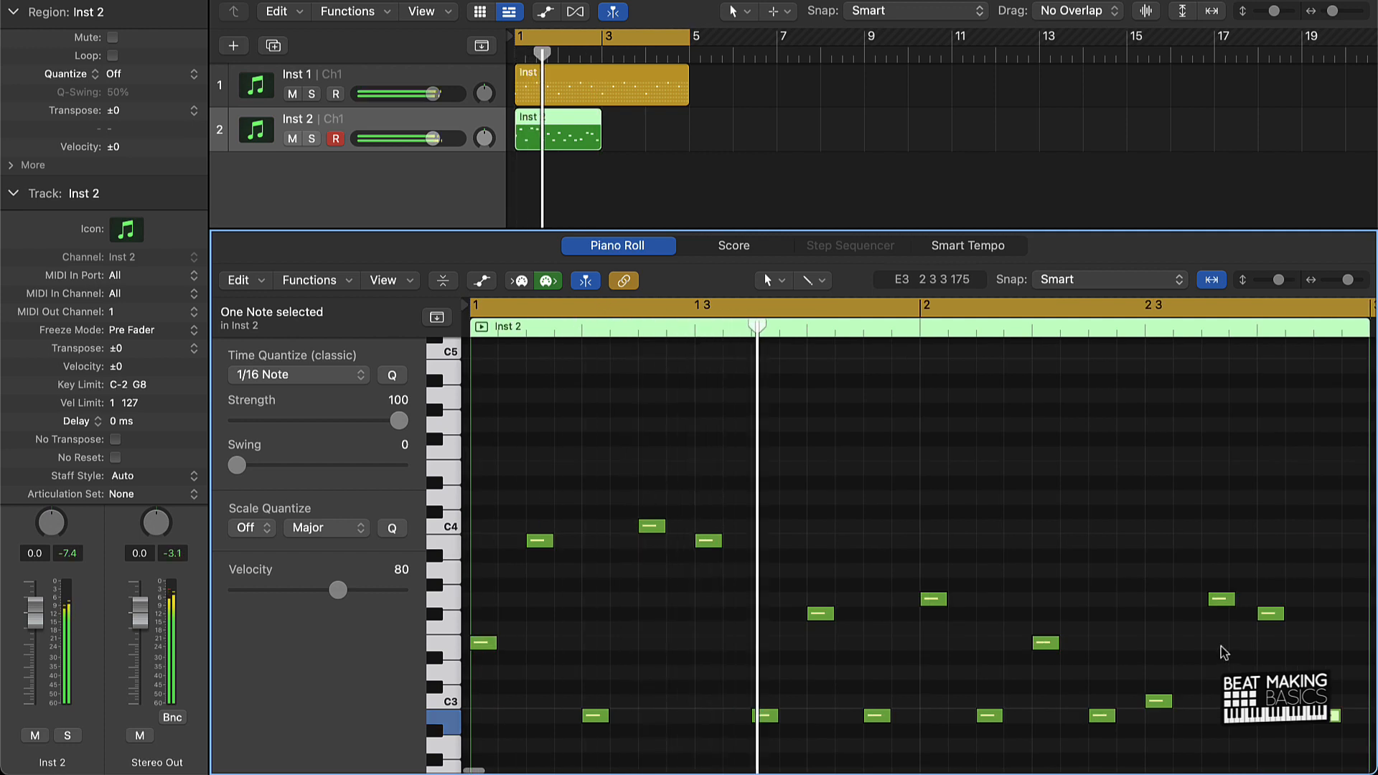
Shift the second G3 note in bar 2 slightly earlier.
click(1133, 530)
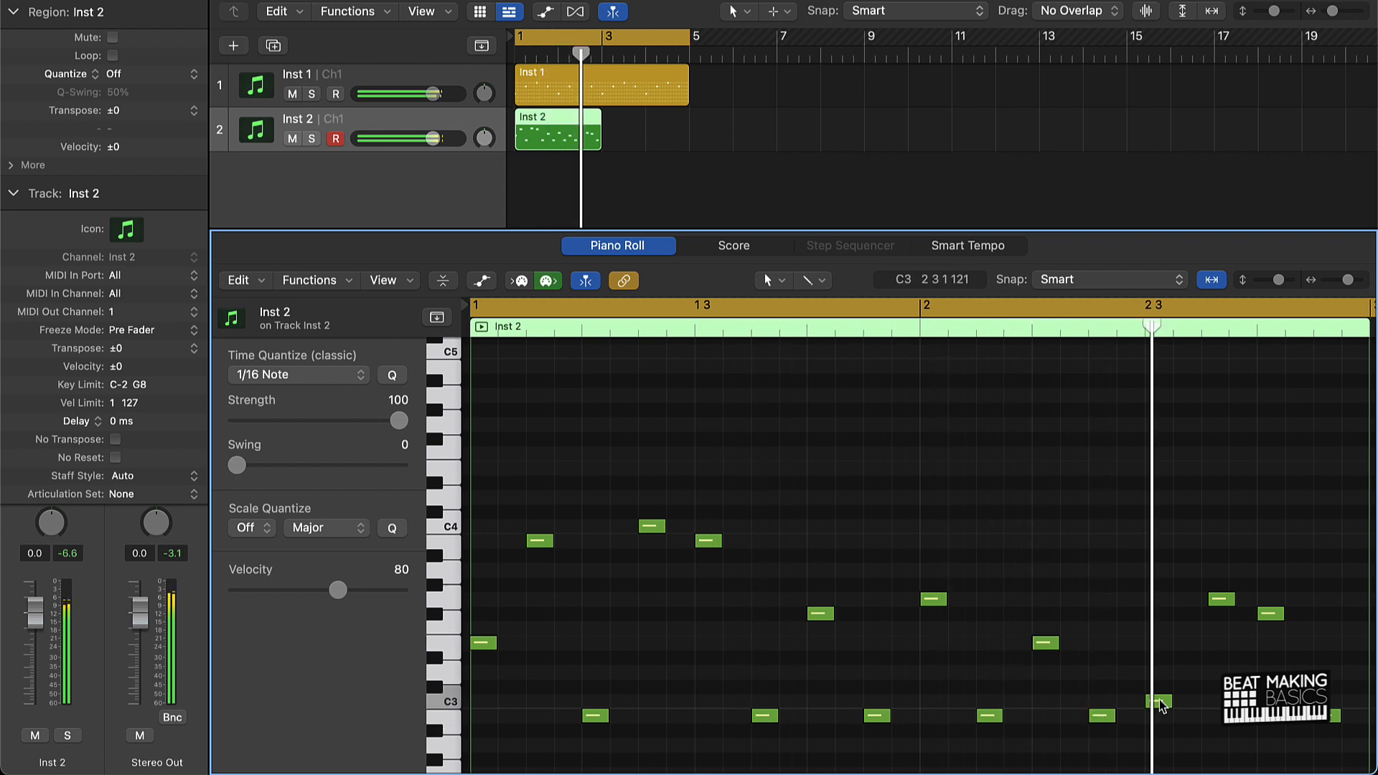
click(1217, 600)
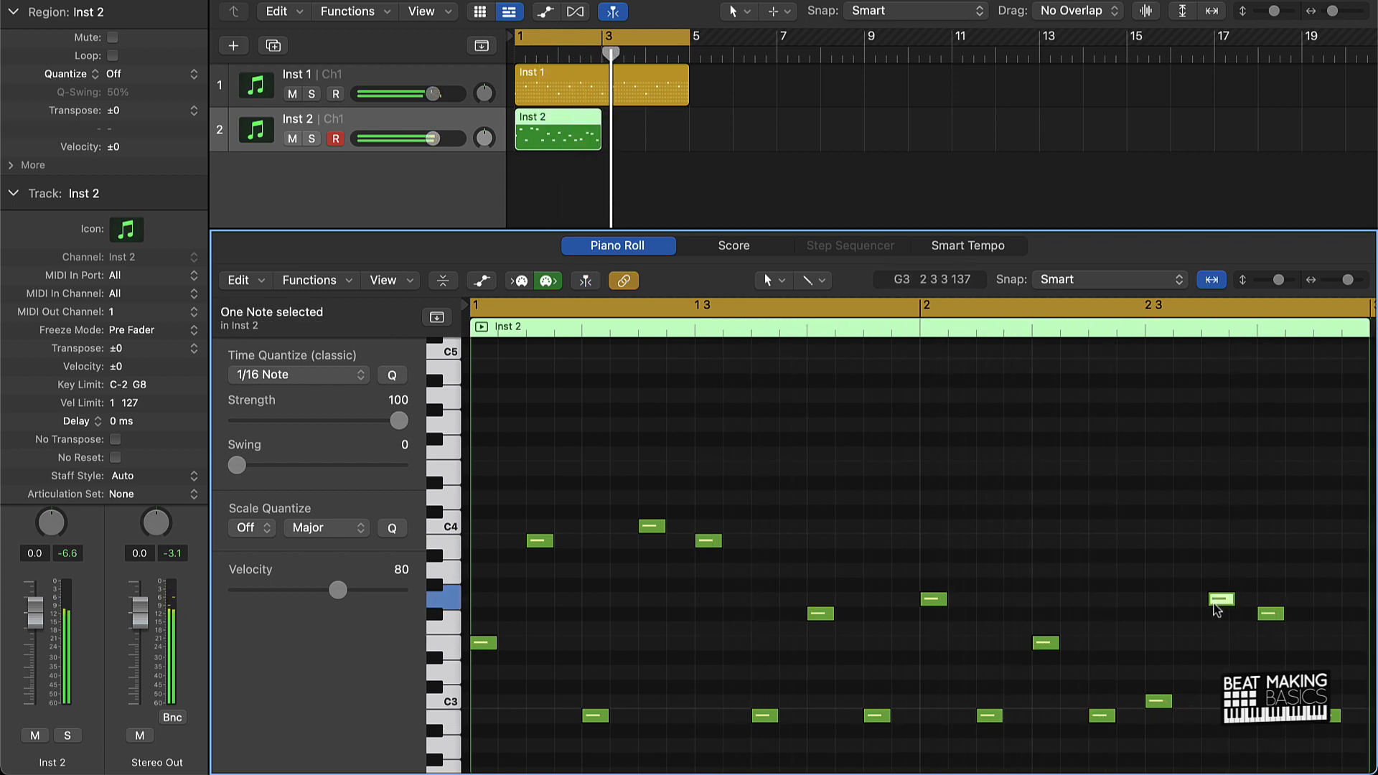
click(1228, 663)
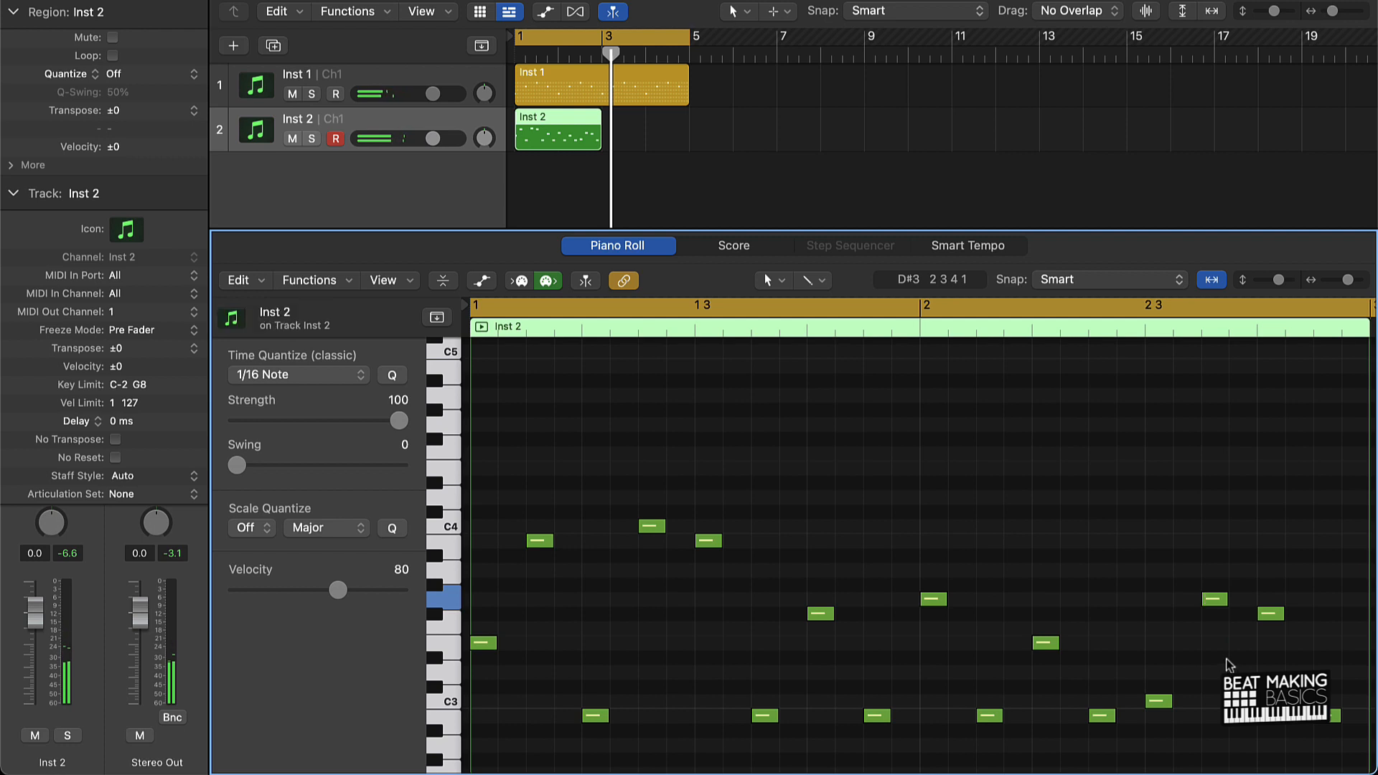
Repeat the two-bar Inst 2 region once and join both copies into one four-bar region.
click(696, 180)
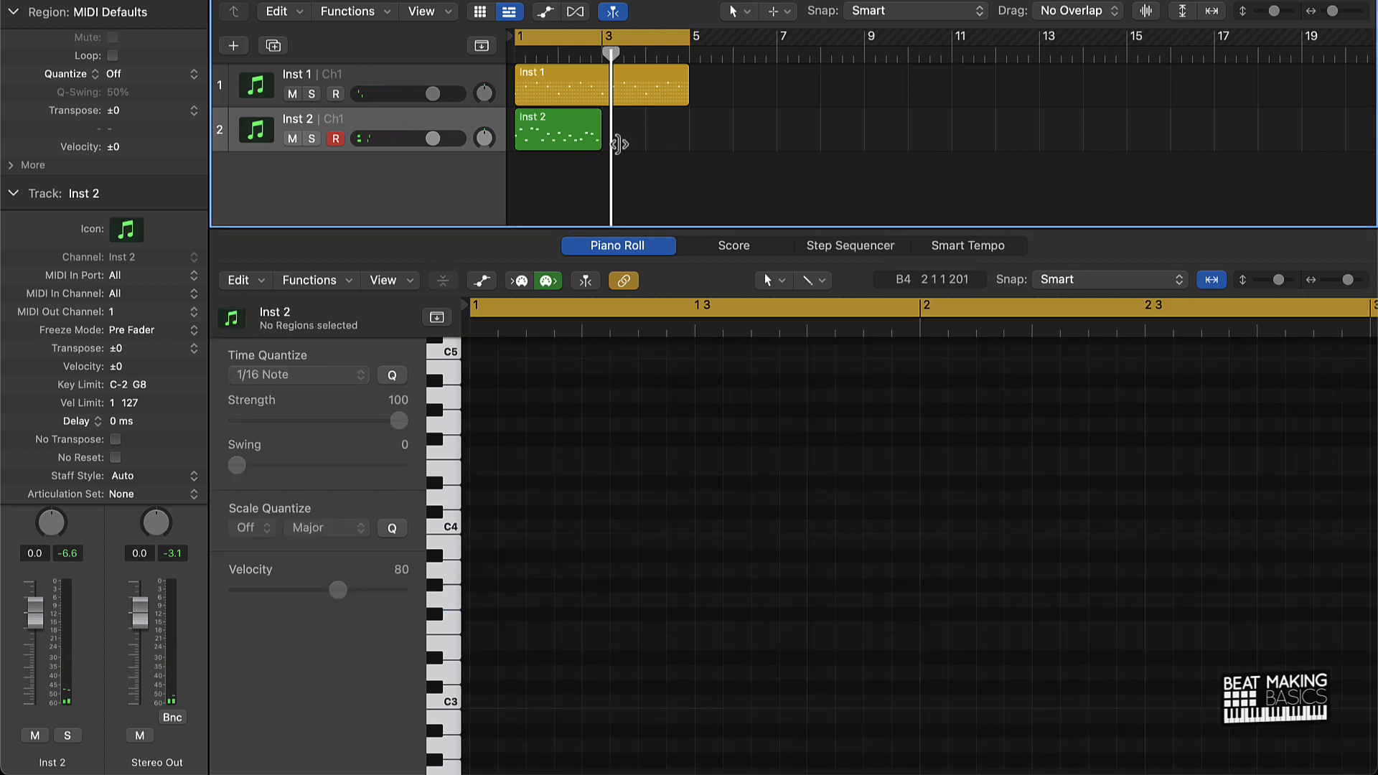
click(568, 135)
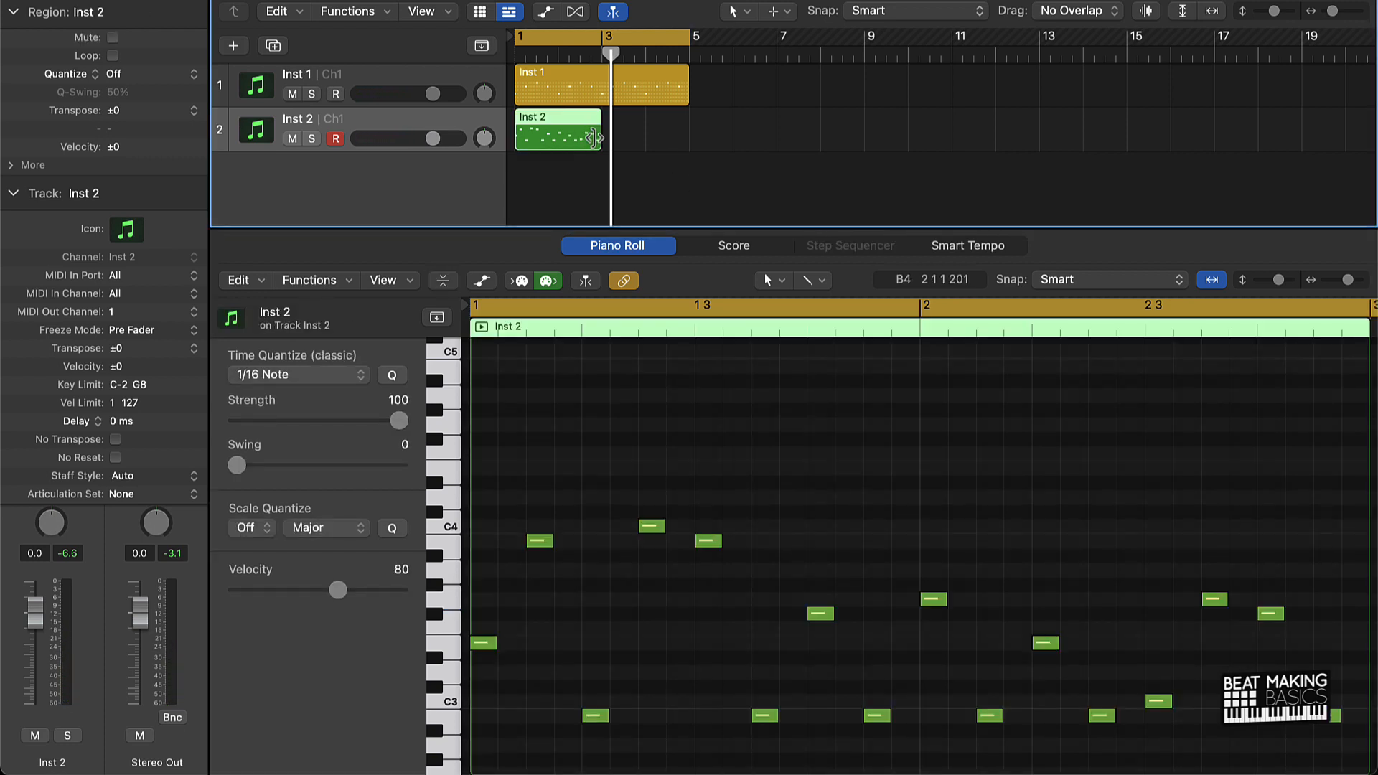
key(super+r)
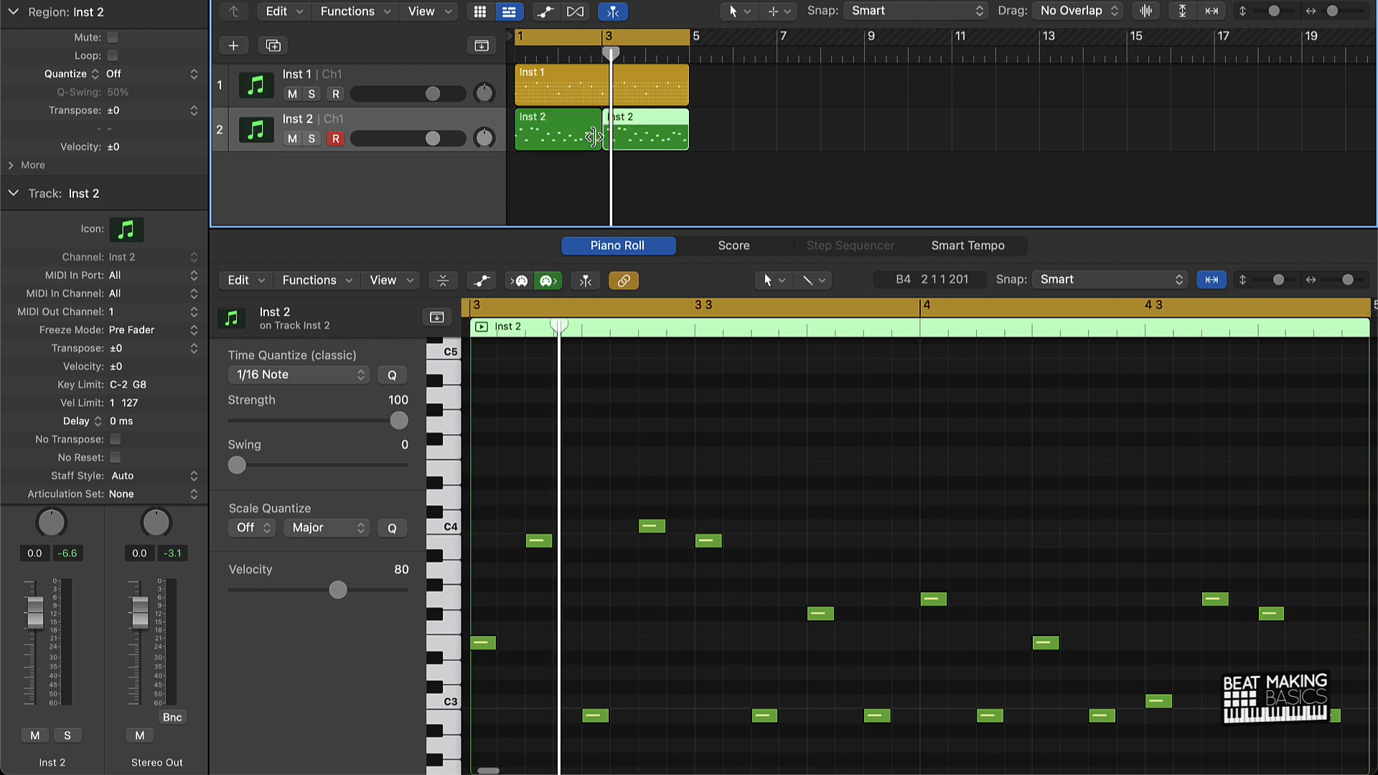
drag(551, 176, 633, 145)
key(j)
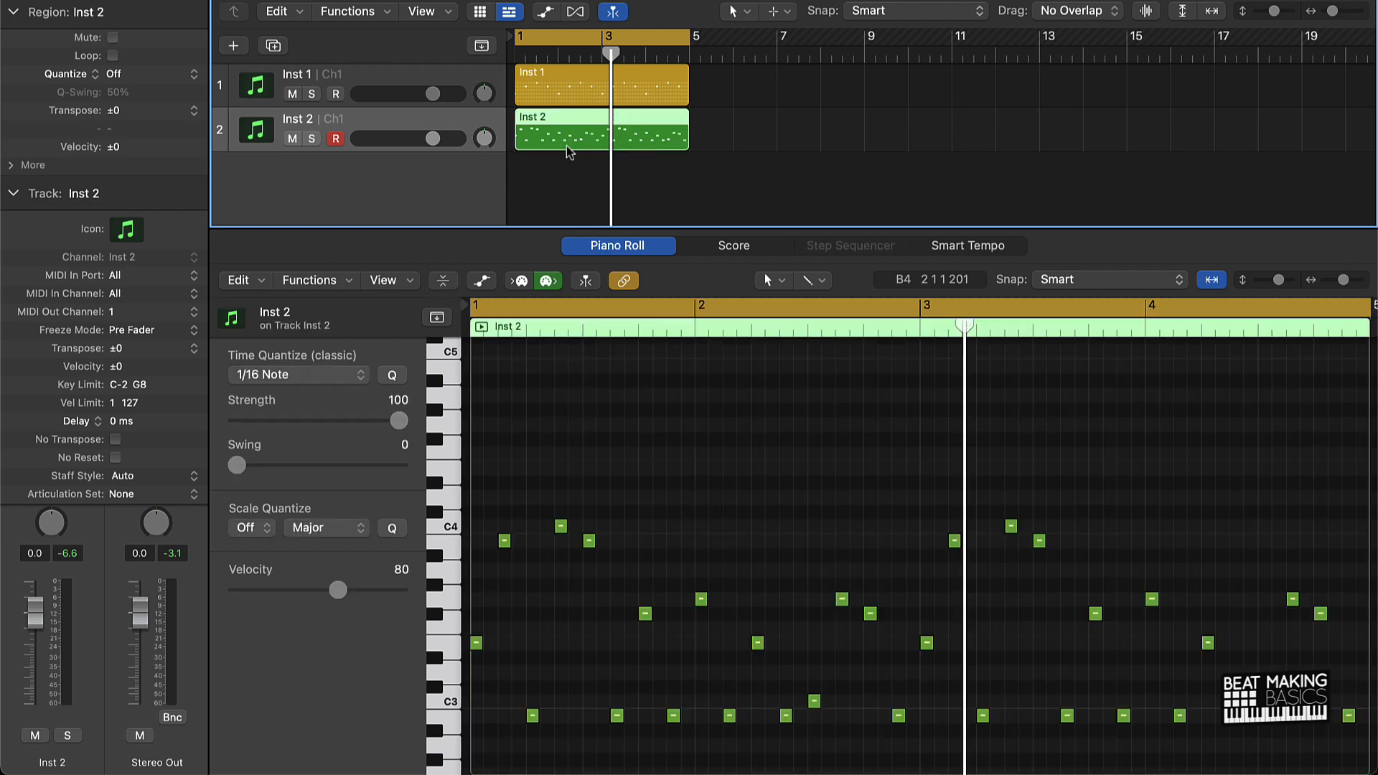
Lower the Inst 2 track volume to about -5 dB, play the loop from the start, and close the Piano Roll.
drag(433, 137, 410, 138)
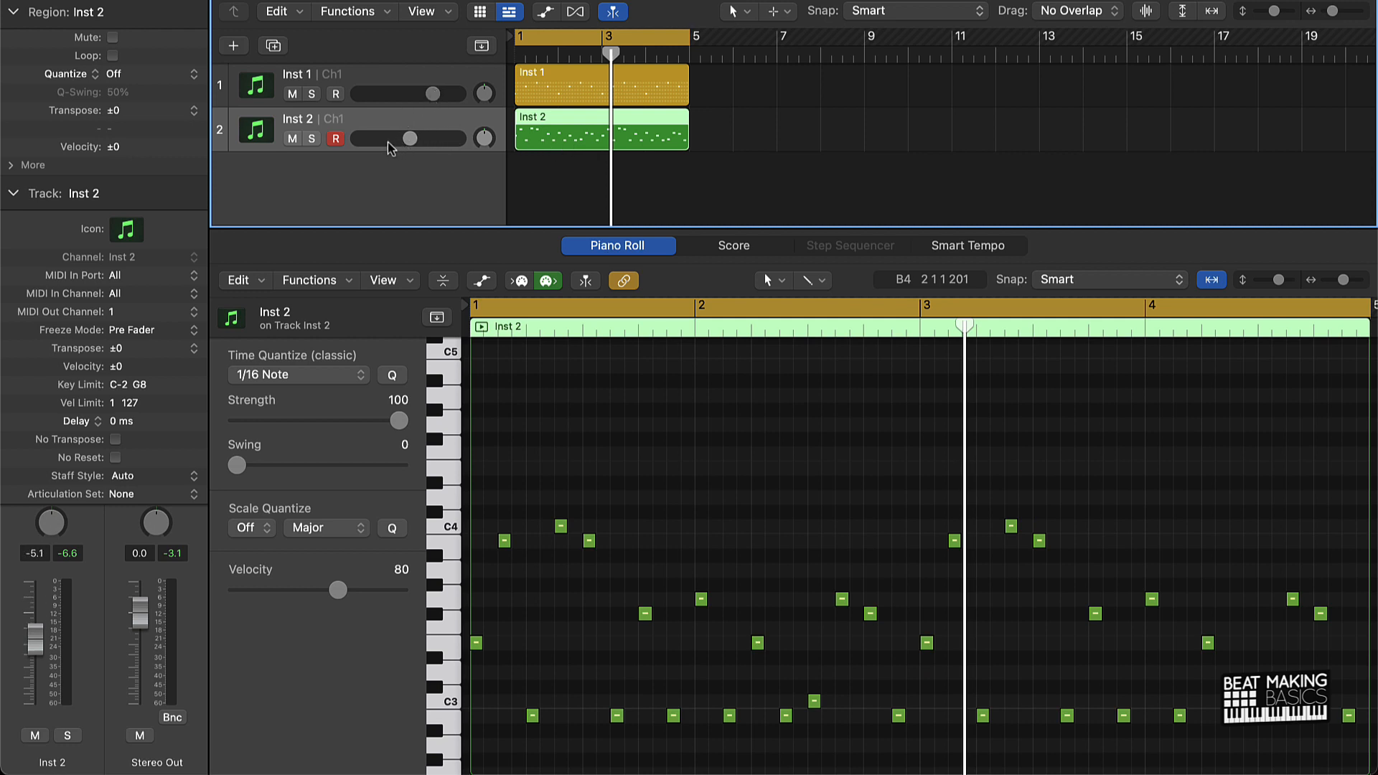
key(Return)
key(space)
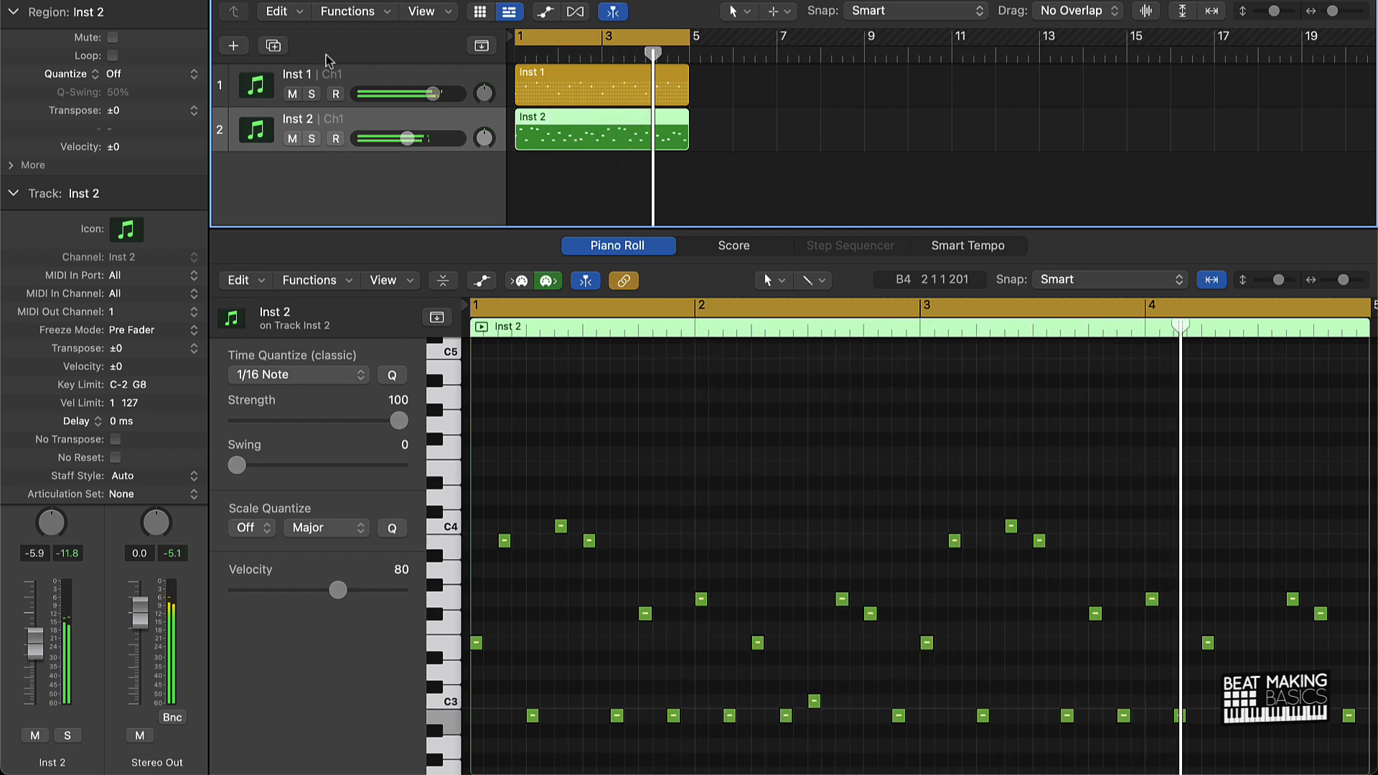
key(p)
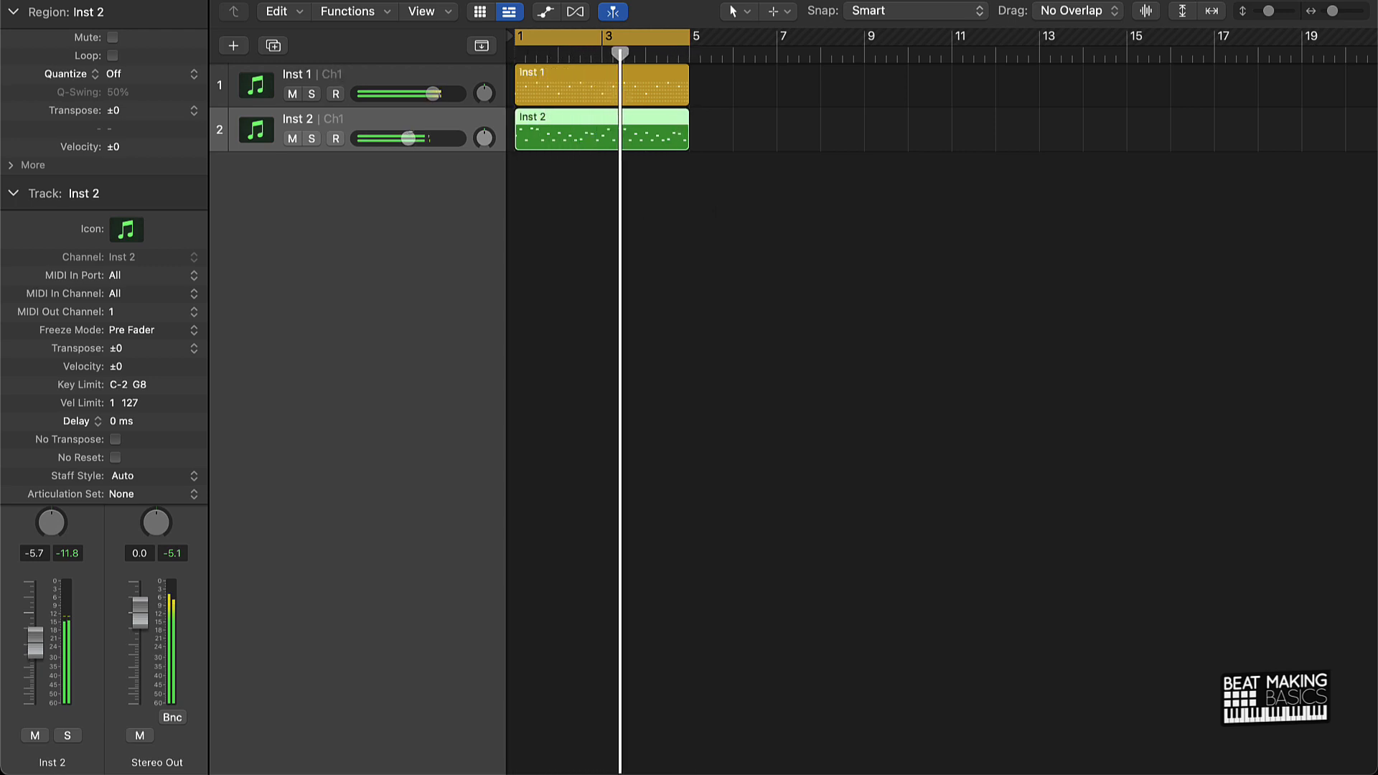
click(641, 196)
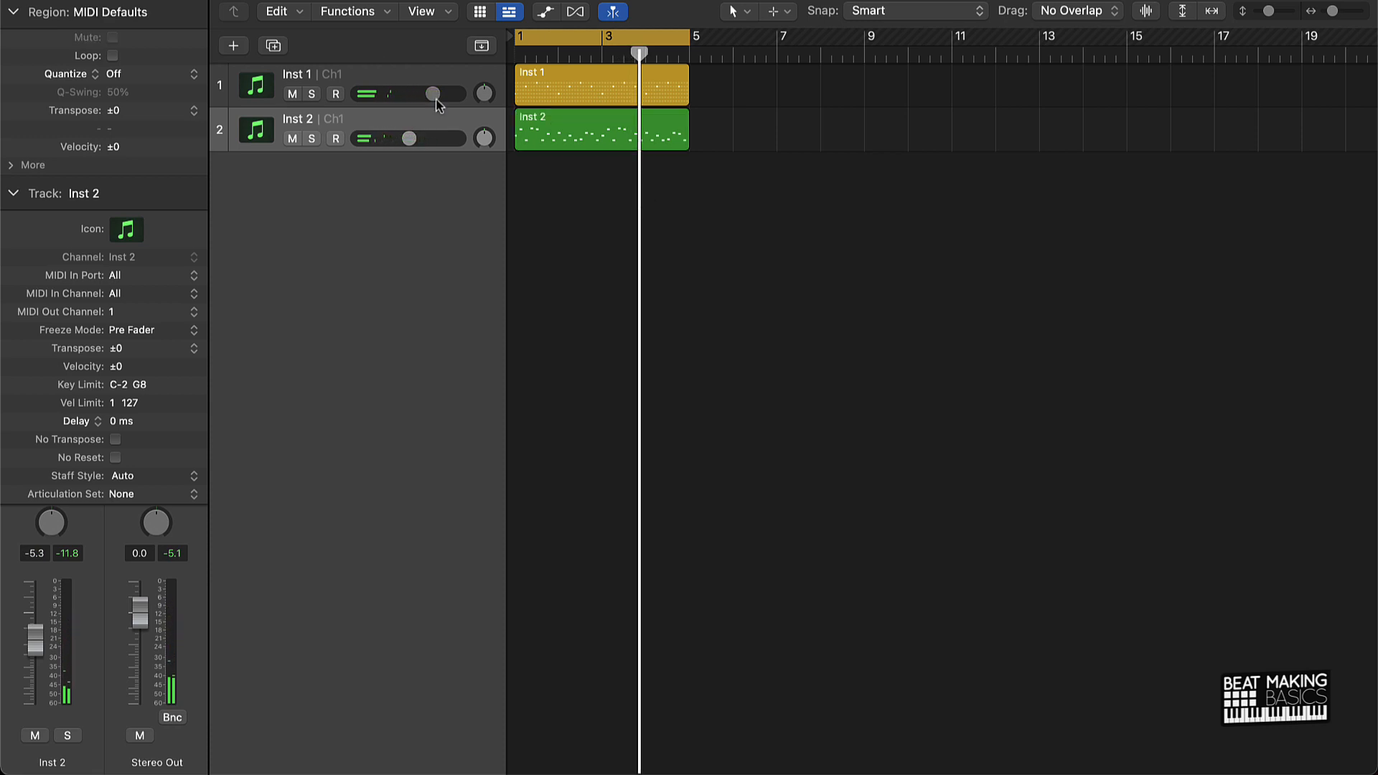
Rename the Inst 1 track as Bell and the Inst 2 track as Pluck.
double_click(292, 73)
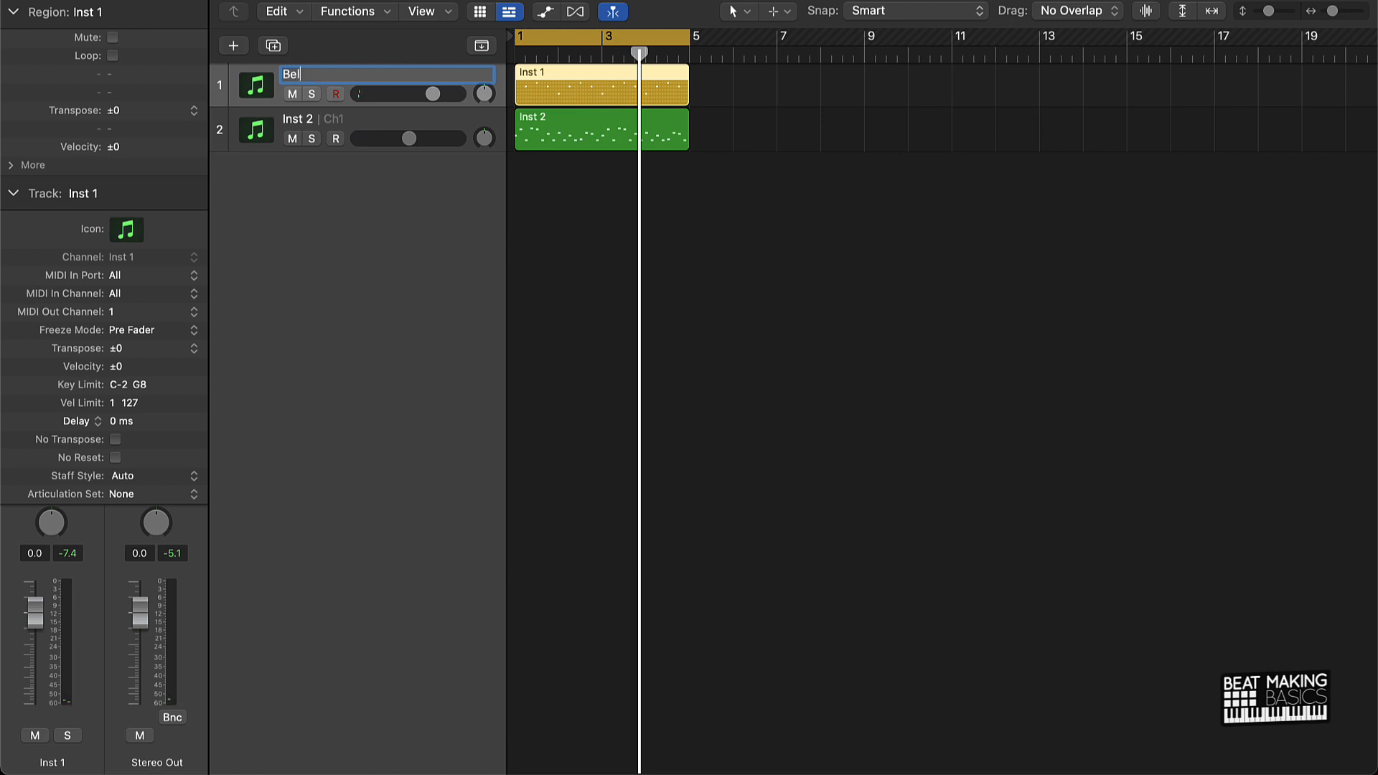
text(Bell)
double_click(307, 123)
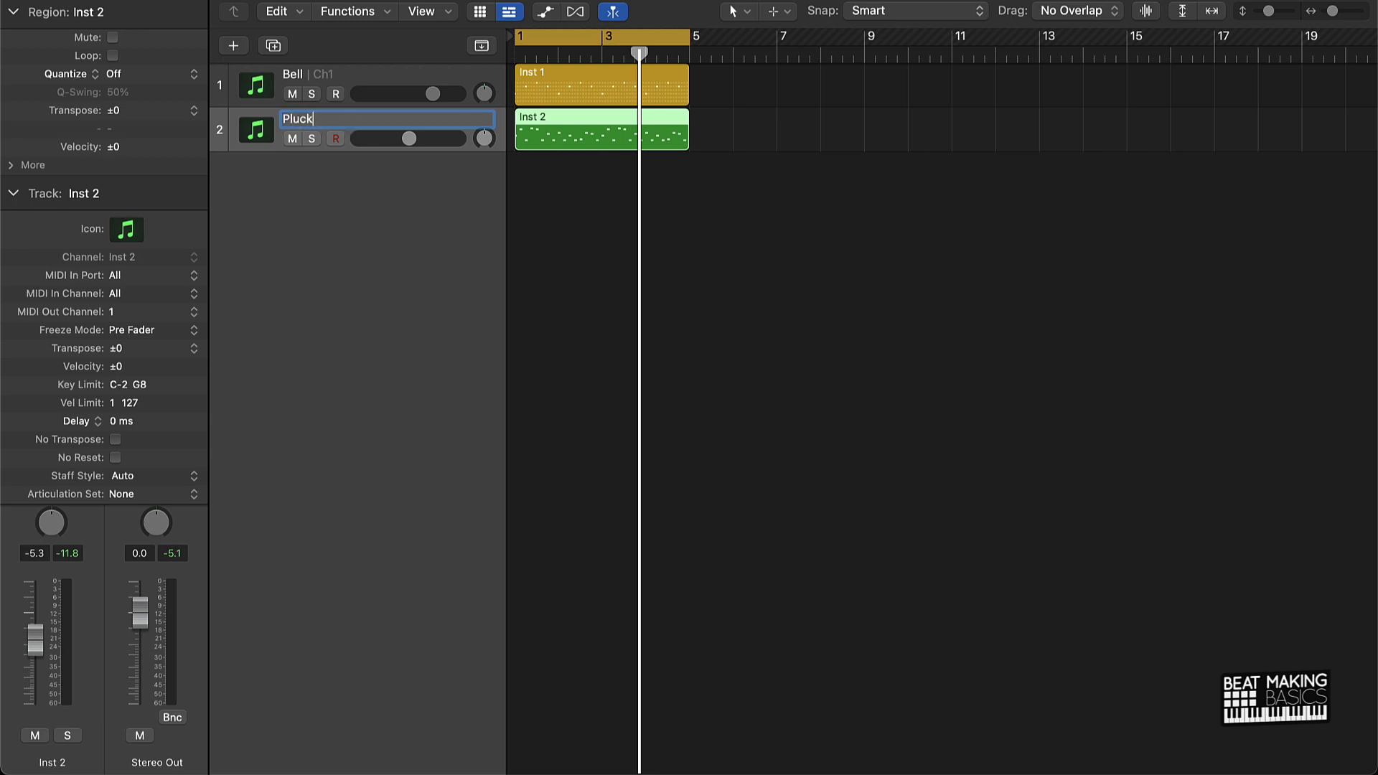
key(Return)
click(1133, 325)
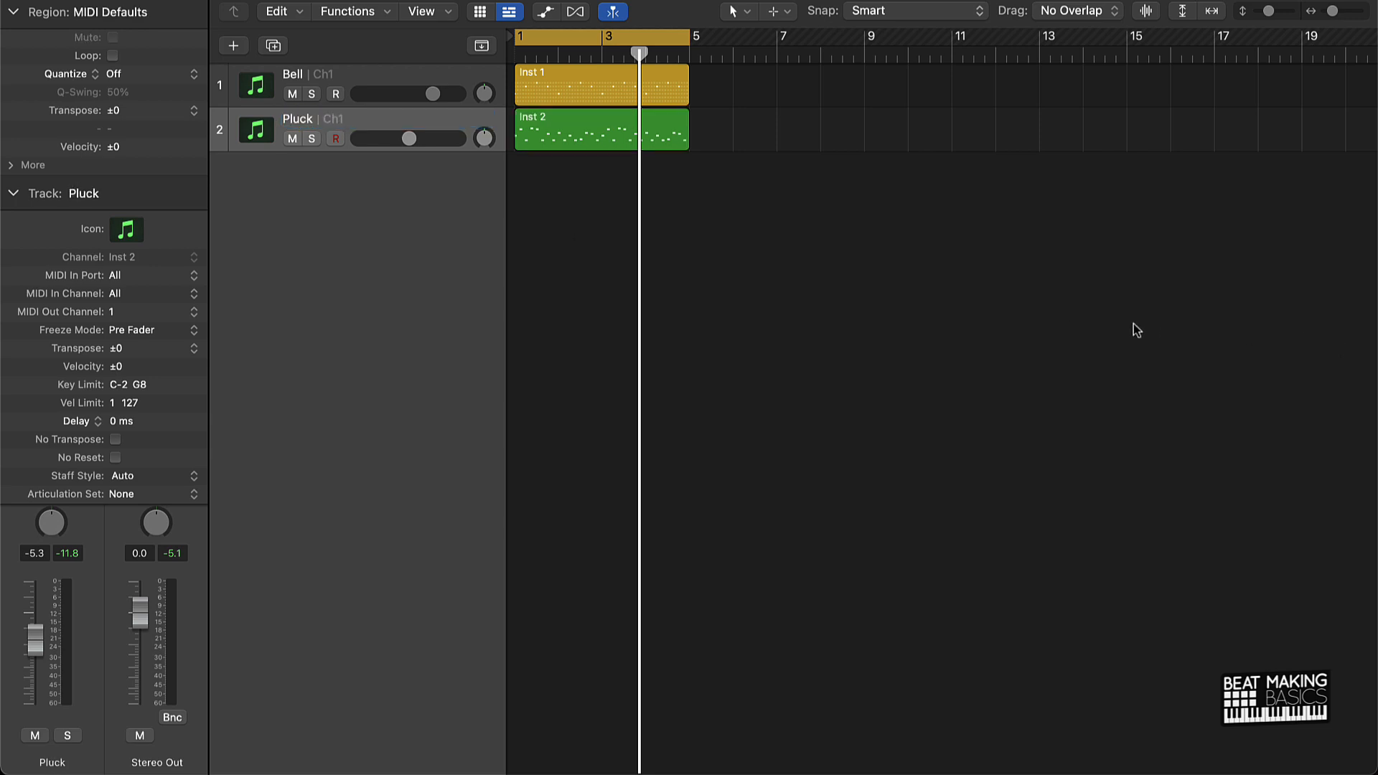
Name the regions on both tracks after their tracks, Bell and Pluck.
key(super+a)
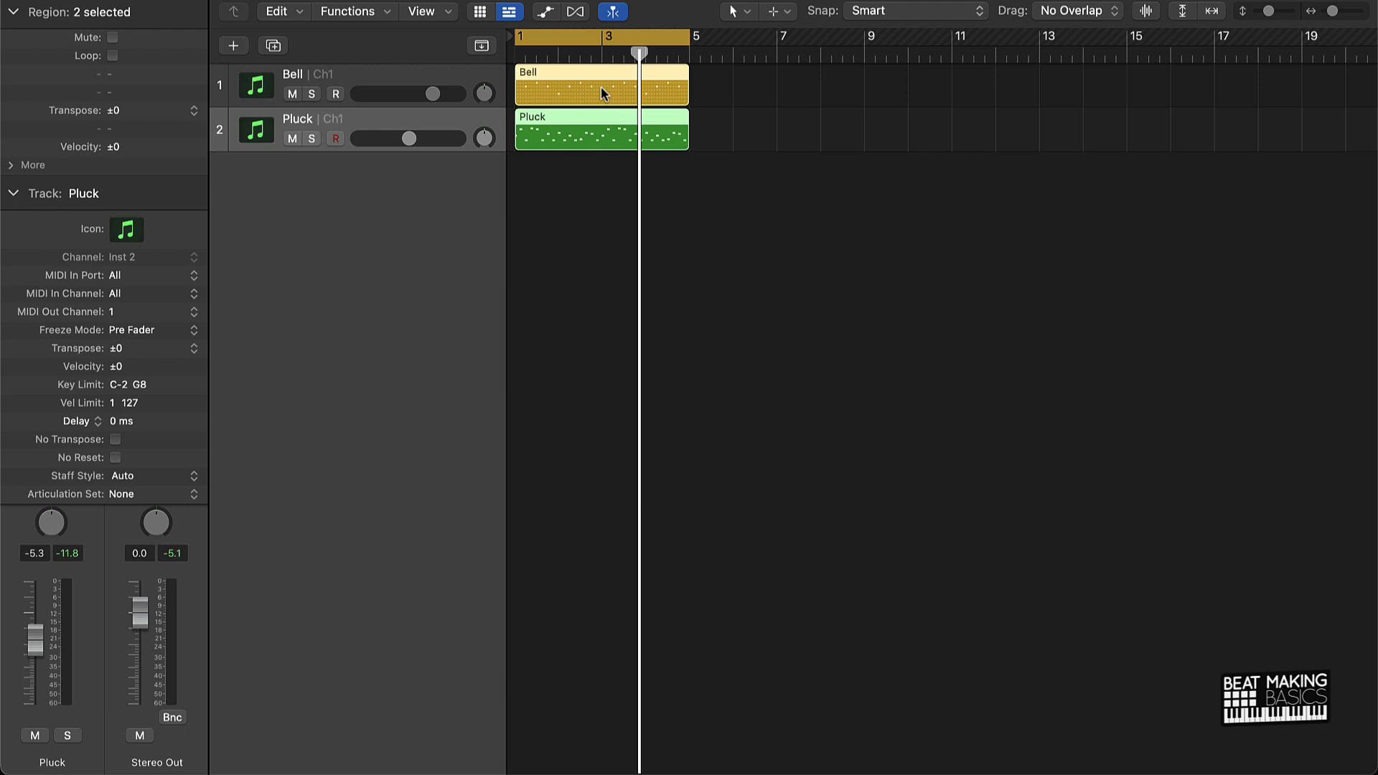
Add a third software instrument track with Omnisphere and set its MIDI Out Channel to 1.
click(233, 45)
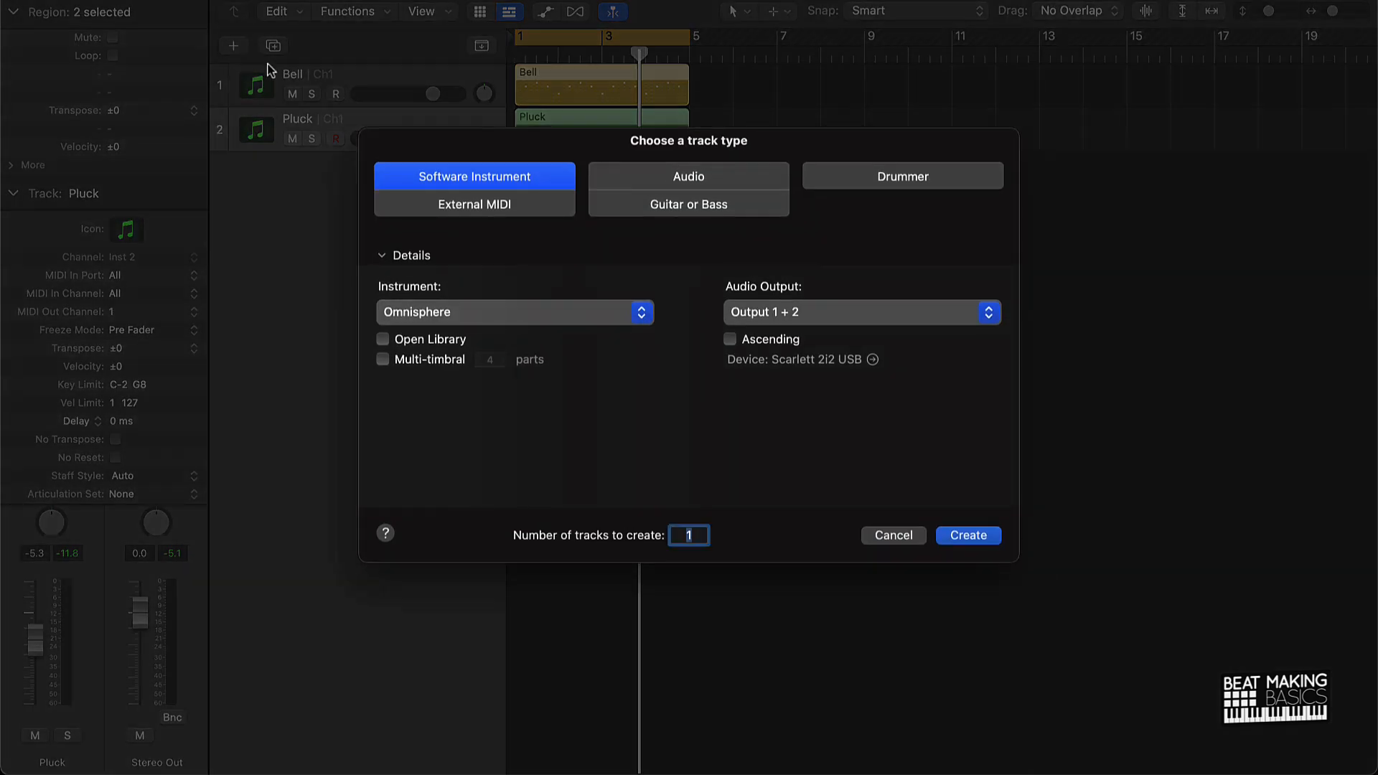
click(963, 534)
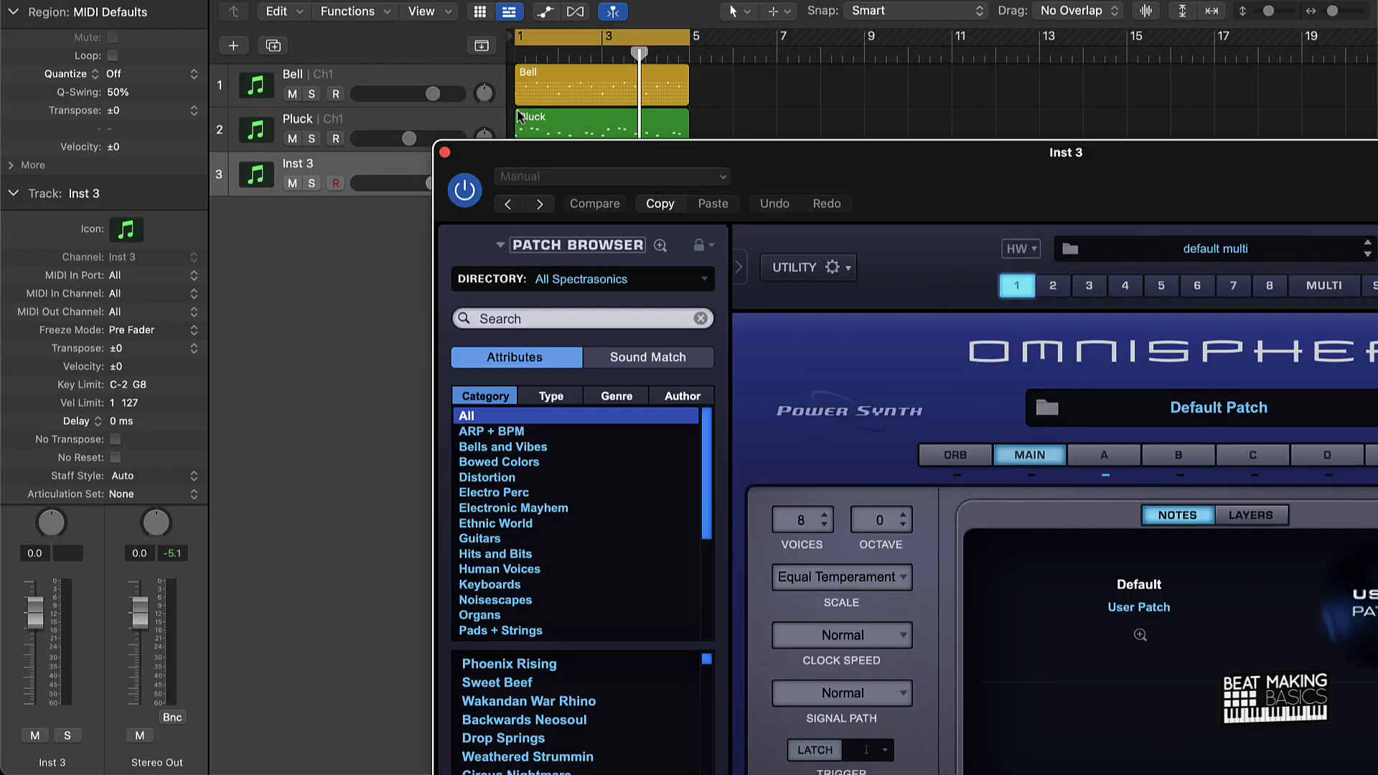
drag(909, 147, 730, 22)
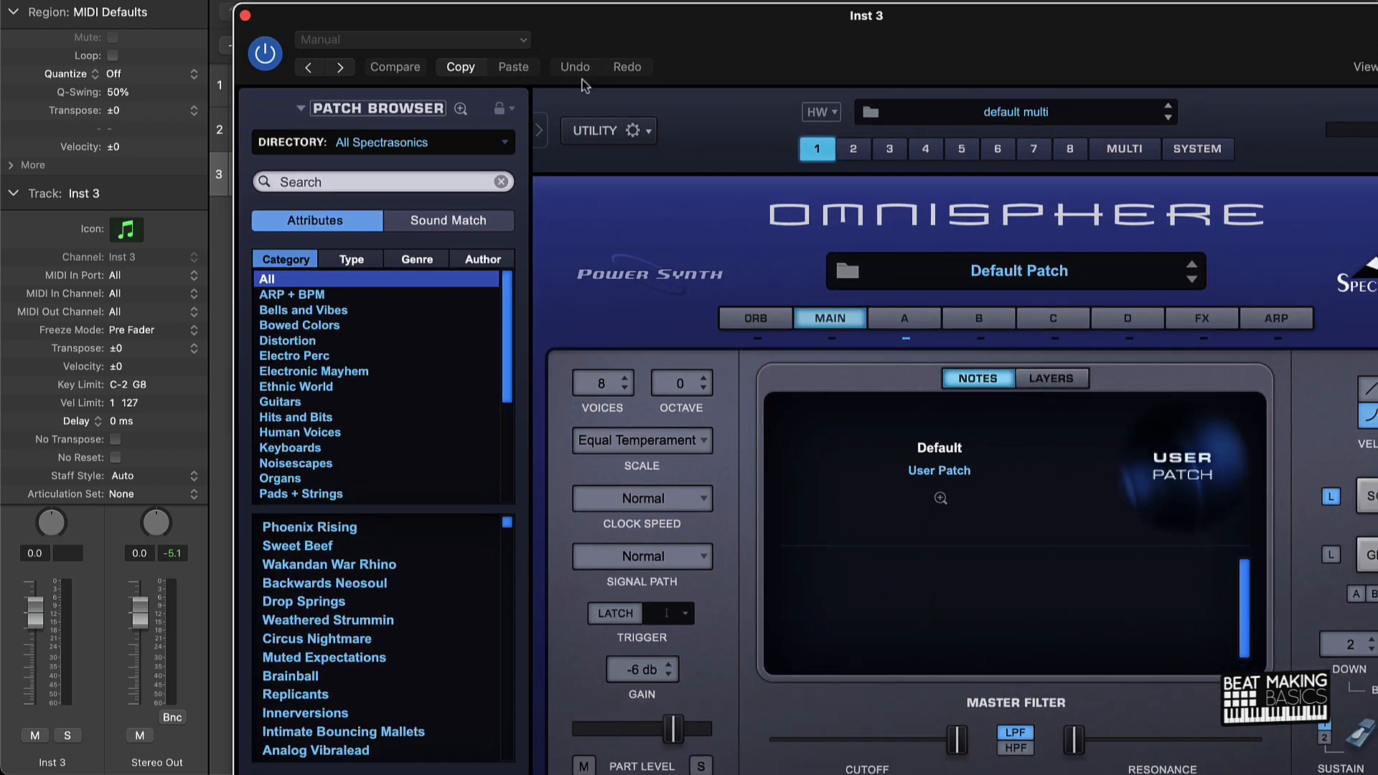
click(115, 311)
click(122, 327)
Load the SSO Clean Bass patch from the SSO Bass category of the SuperStarO Omnisphere 2 Preset Bank, and close the instrument.
click(507, 147)
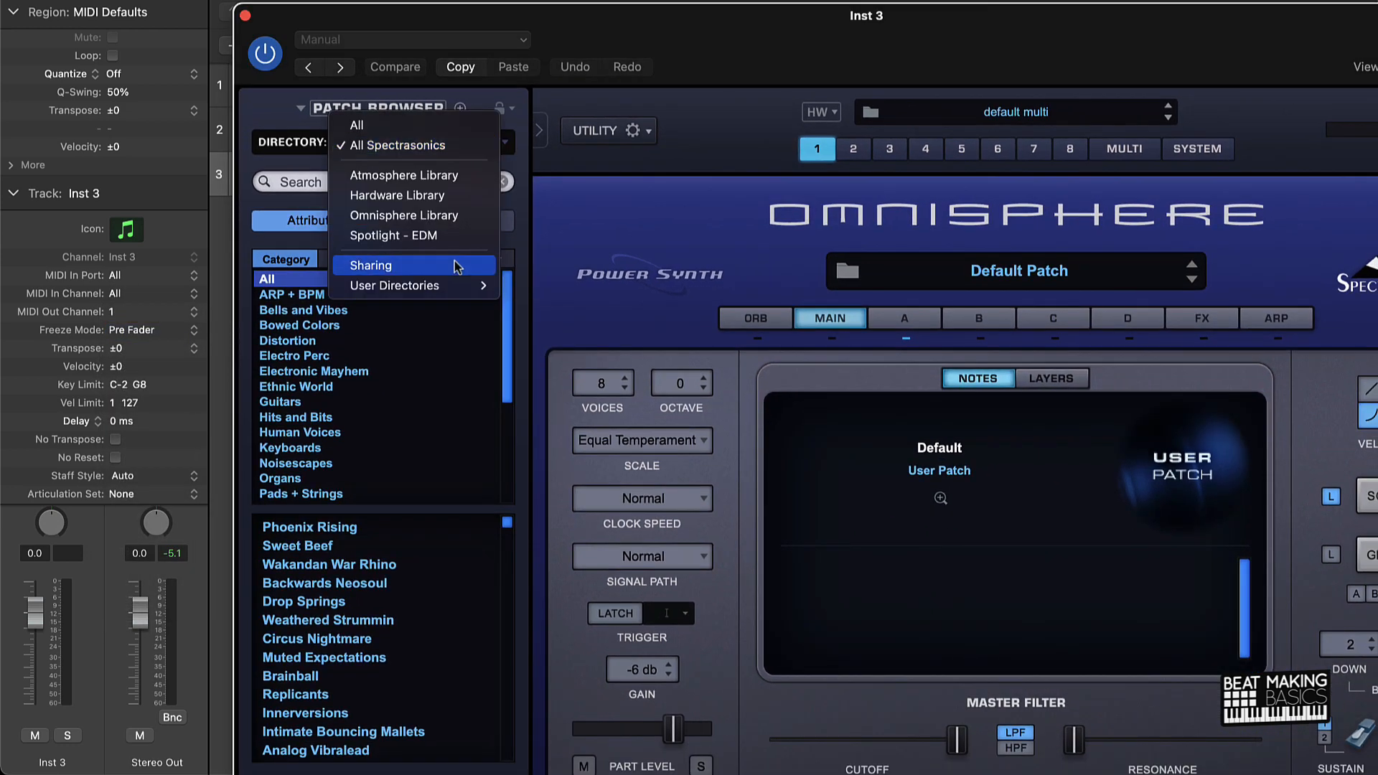
mouse_move(474, 286)
click(615, 286)
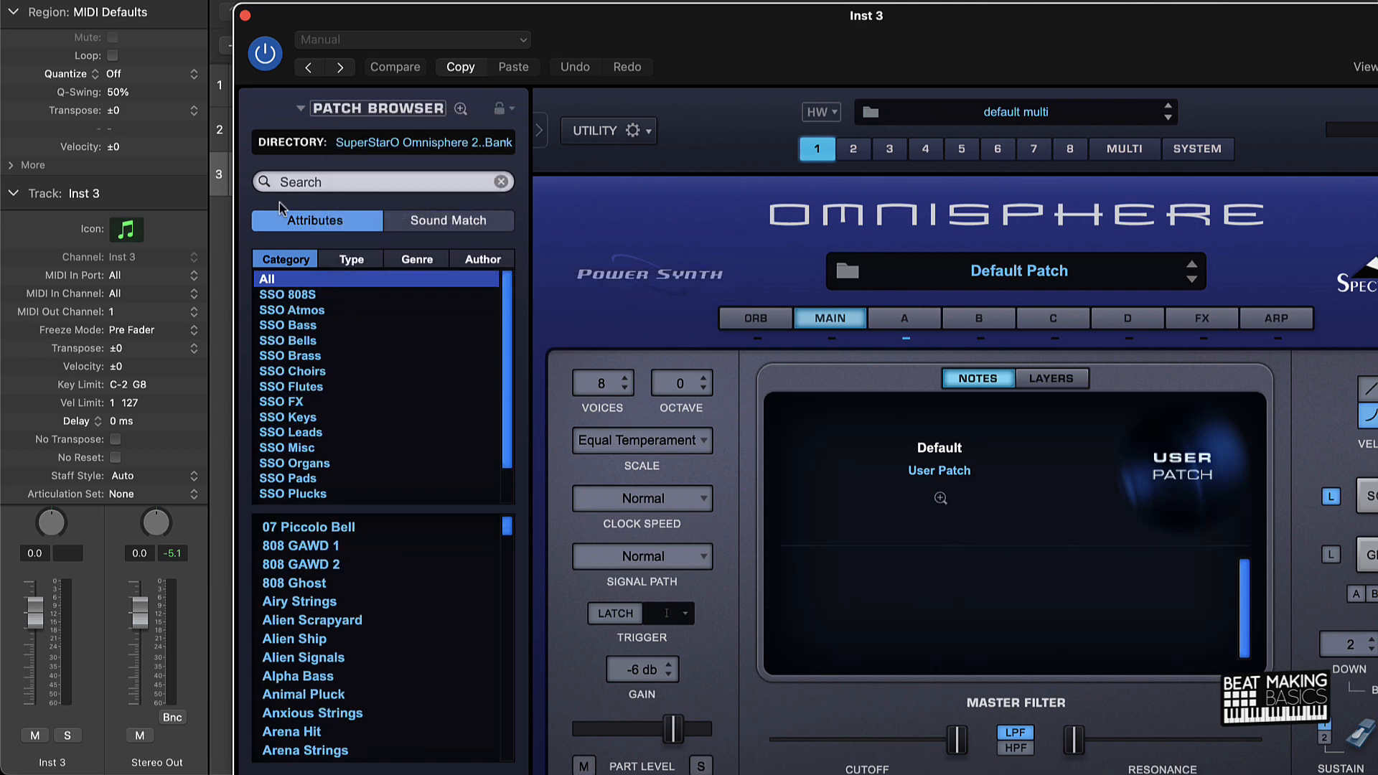
click(308, 326)
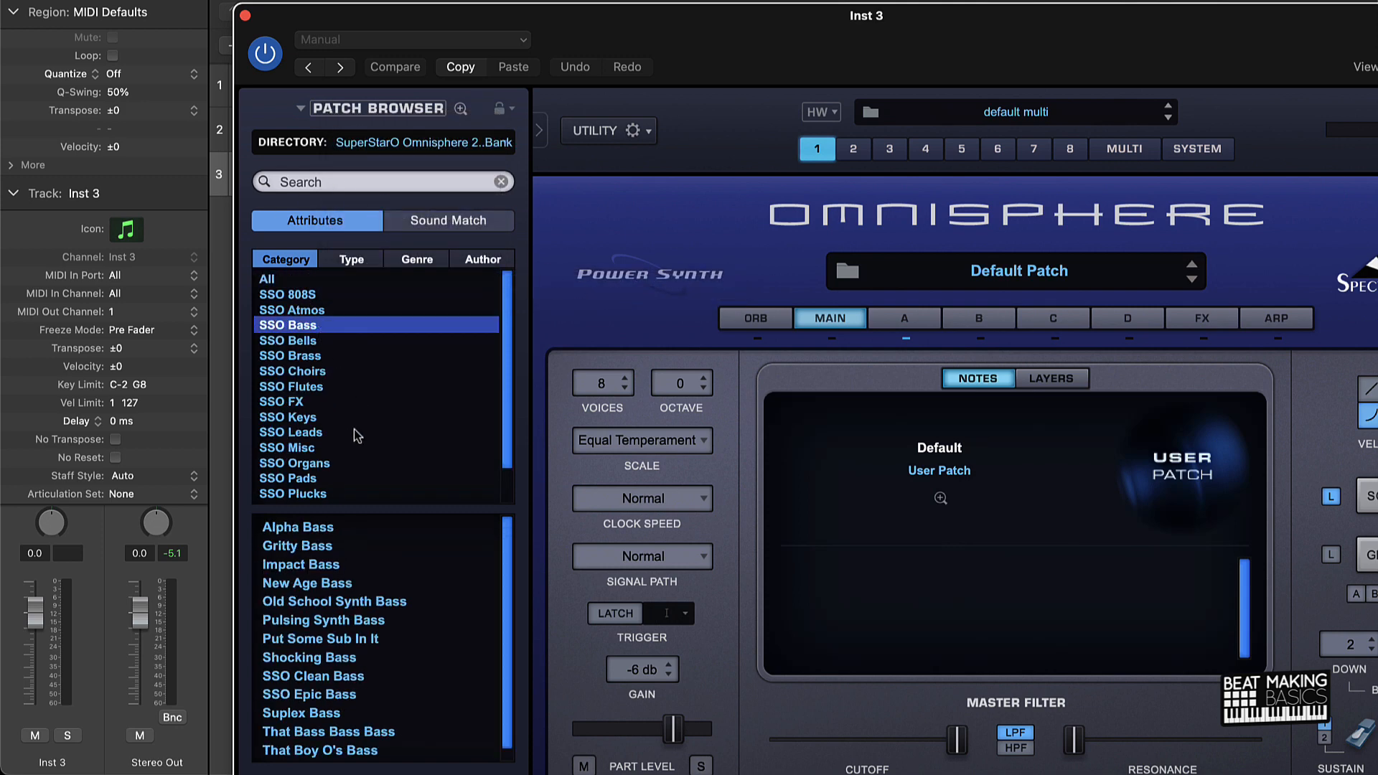
click(311, 621)
click(336, 659)
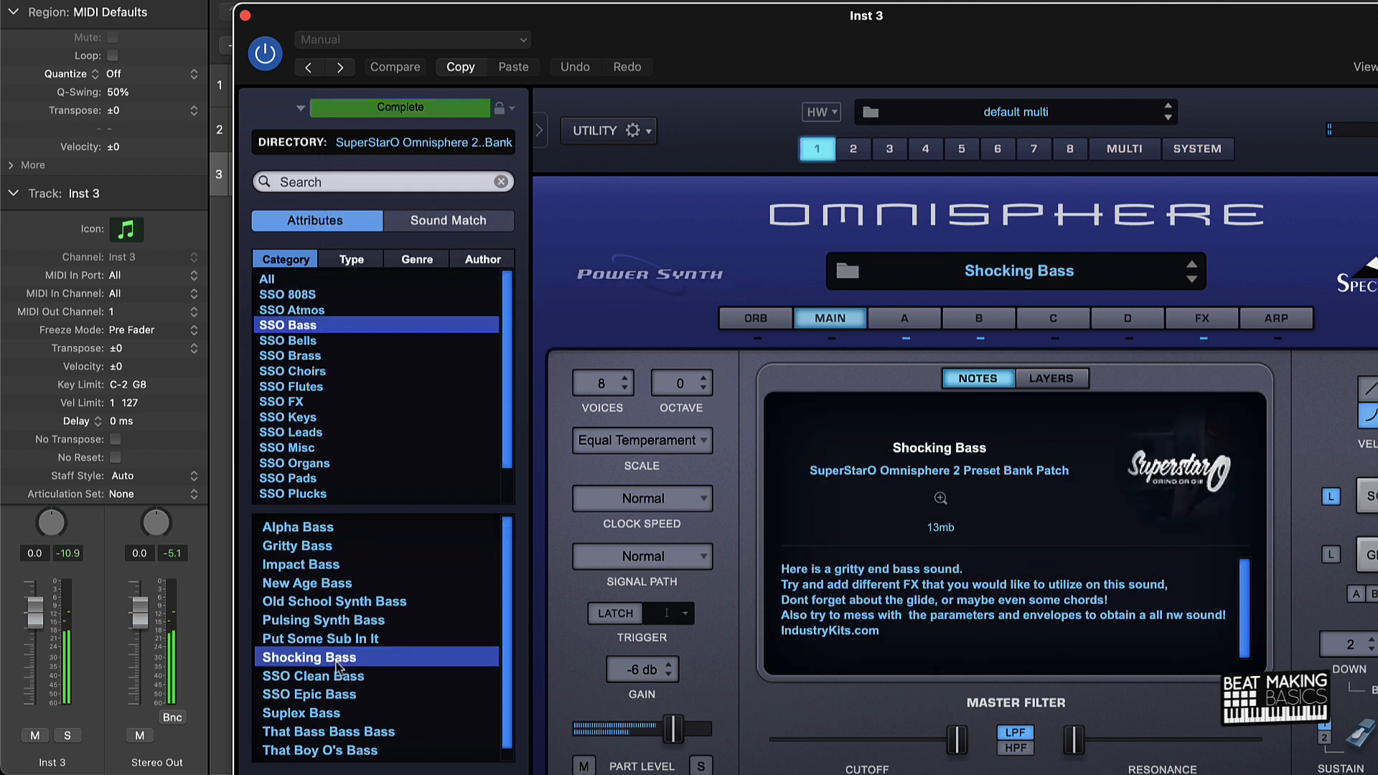
click(335, 678)
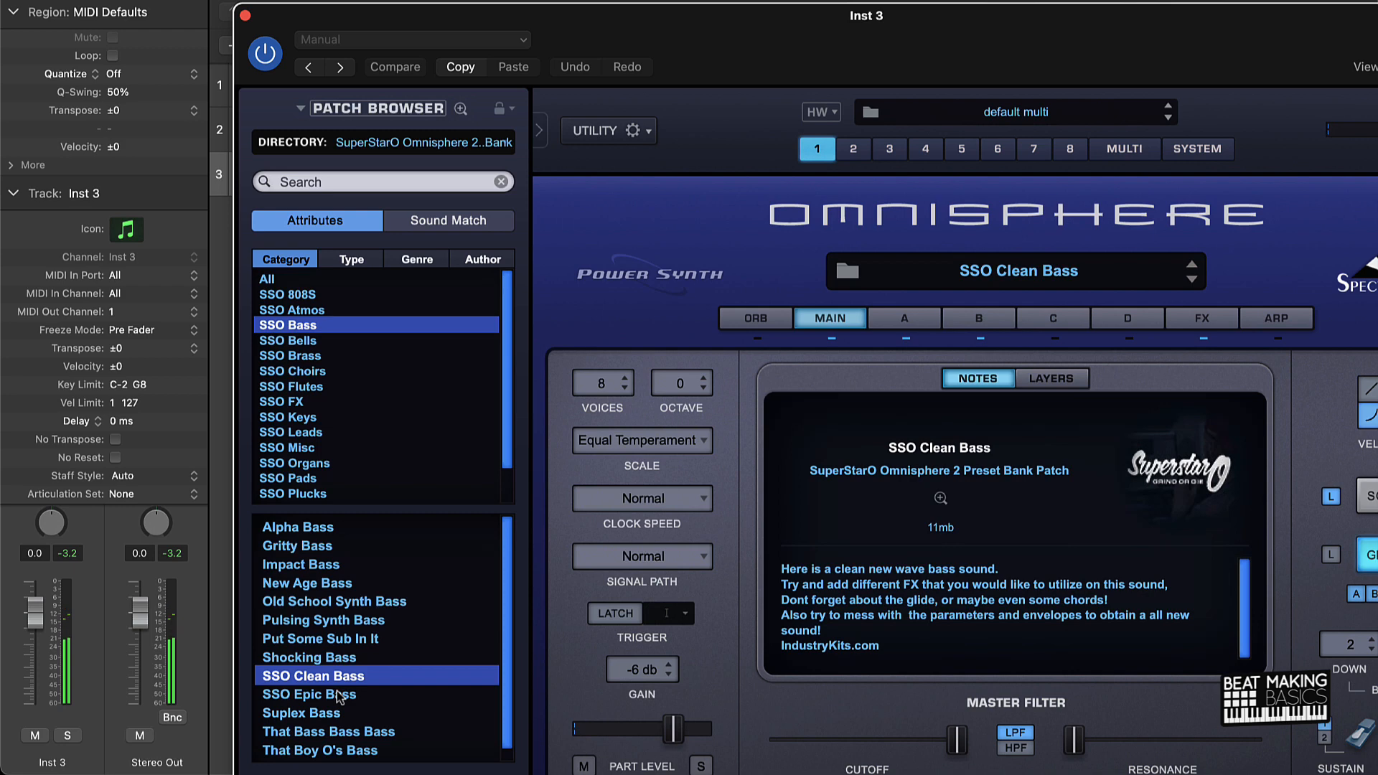
click(245, 15)
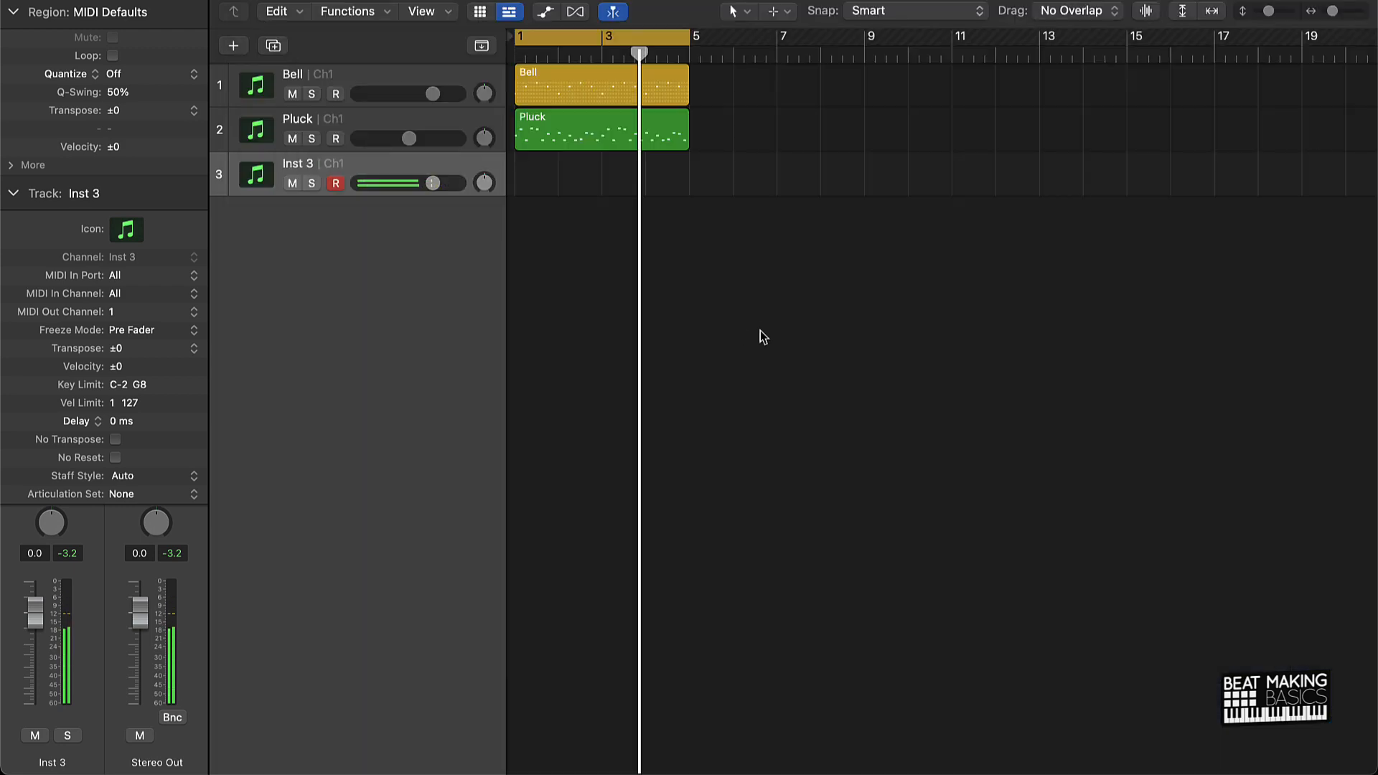
Show the on-screen piano keyboard for Inst 3 and place it well below the tracks.
key(super+k)
click(490, 463)
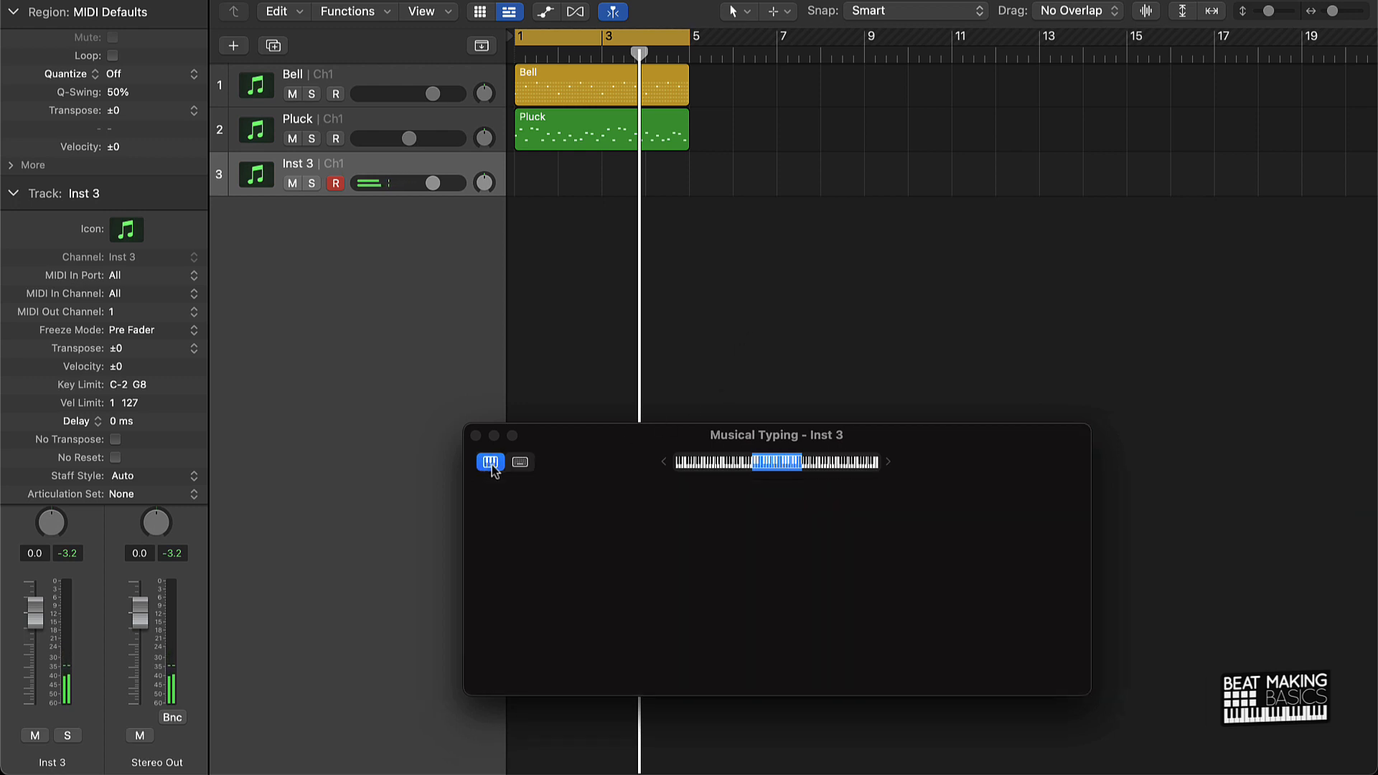
drag(906, 465, 1087, 471)
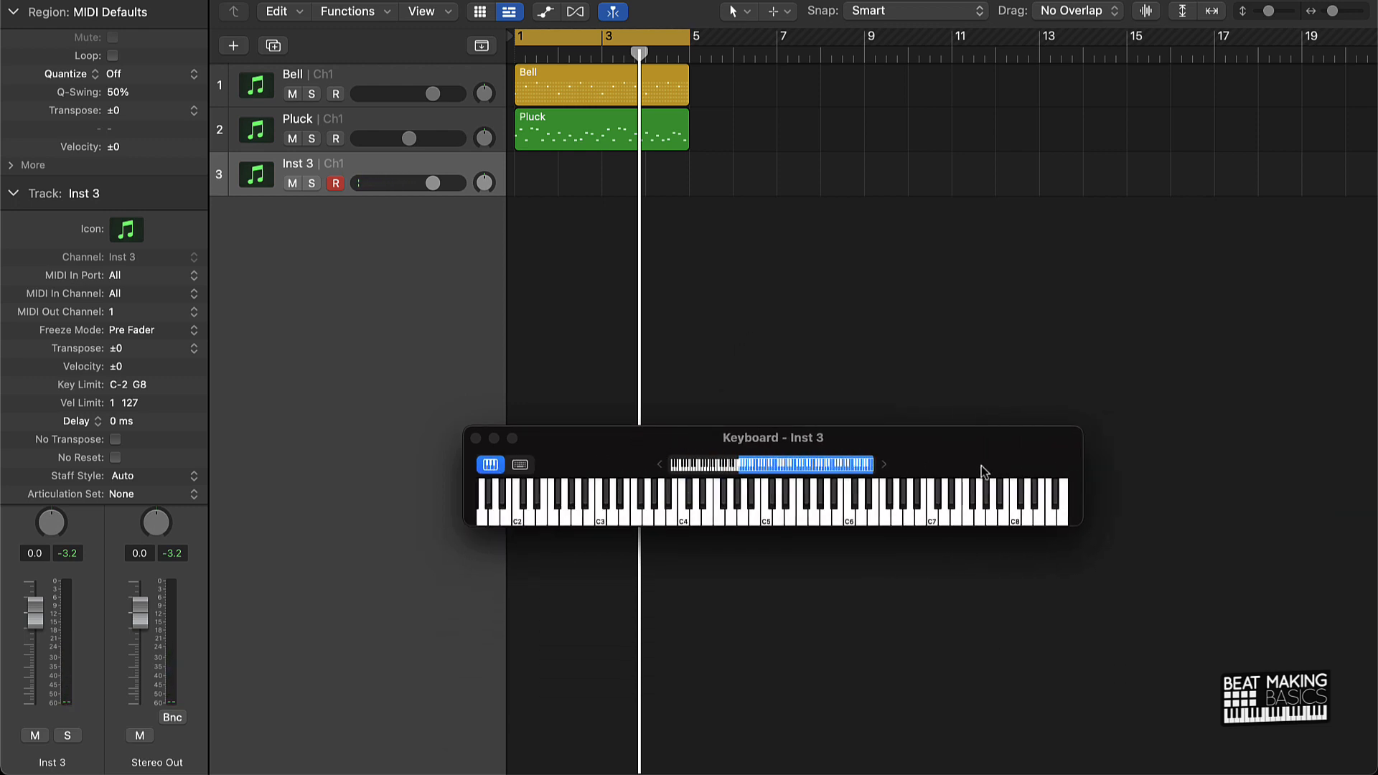
drag(977, 463, 960, 572)
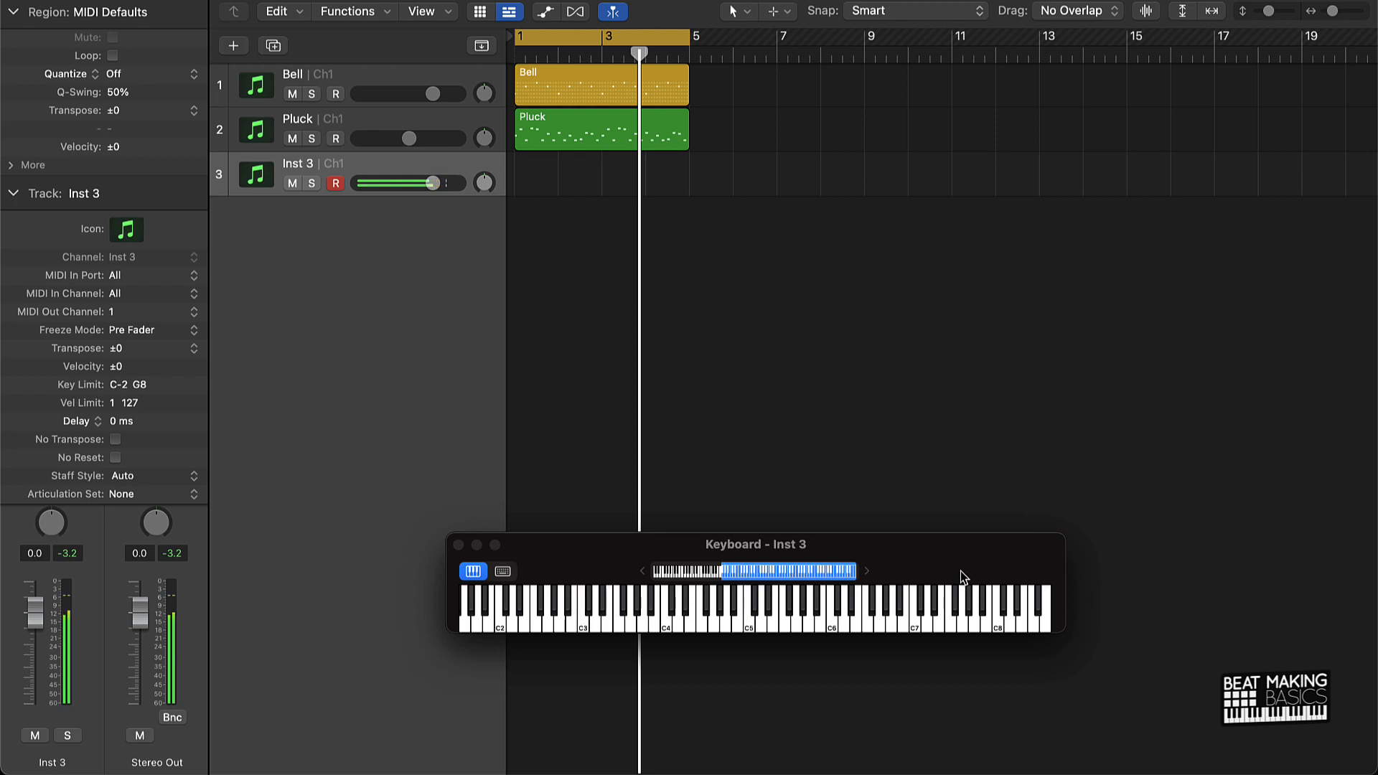
Record a four-bar bass line of long notes on the Inst 3 track over the loop, and play it back.
key(space)
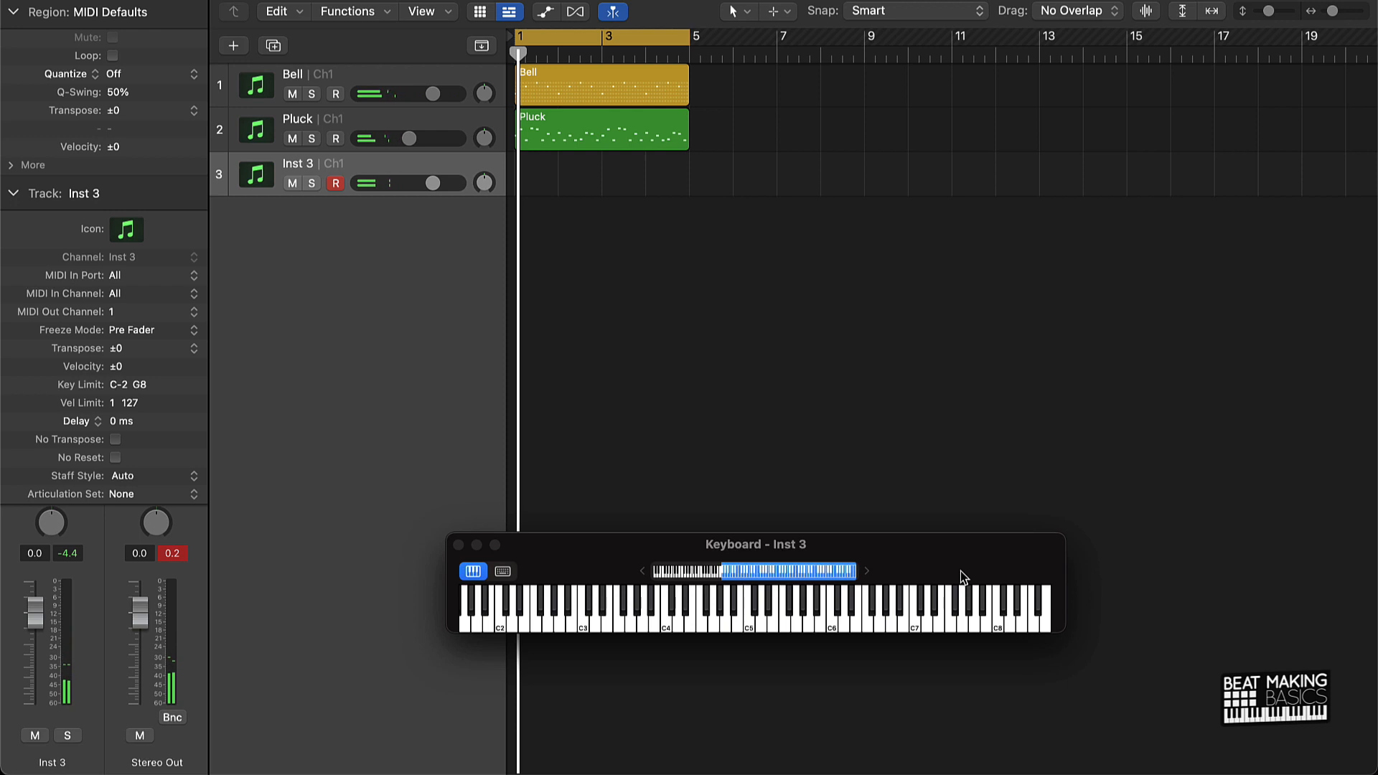
key(r)
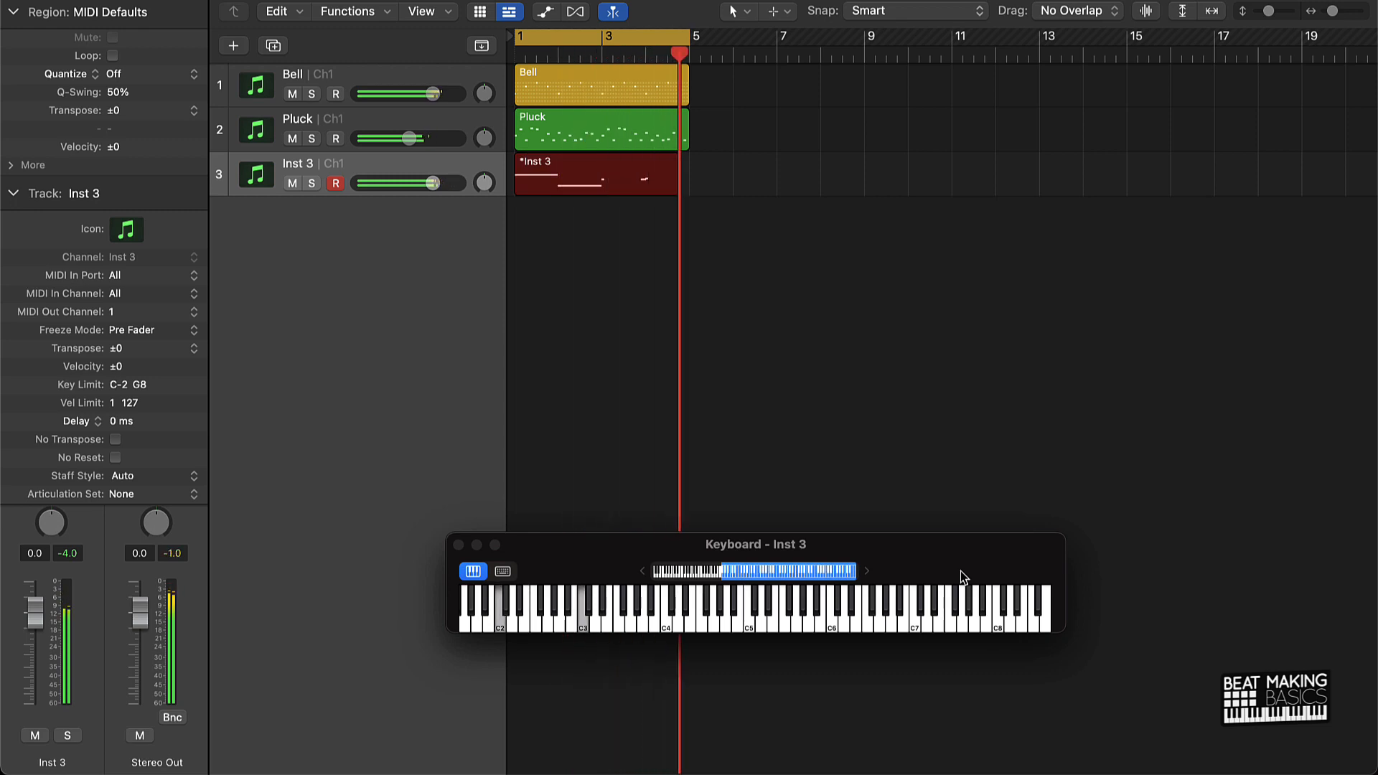
key(space)
key(space)
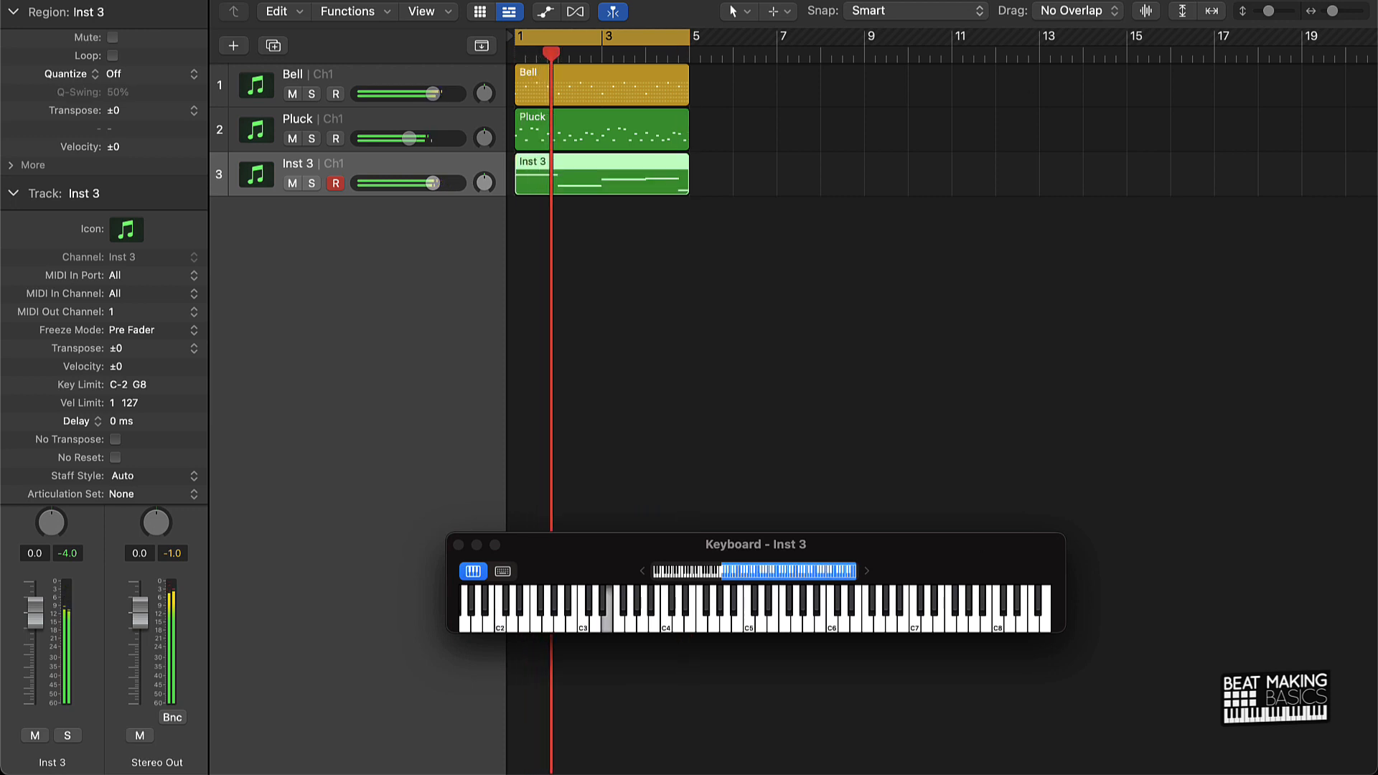
Close the on-screen keyboard and quantize the Inst 3 notes in the Piano Roll to 1/16 Note with strength 75.
key(p)
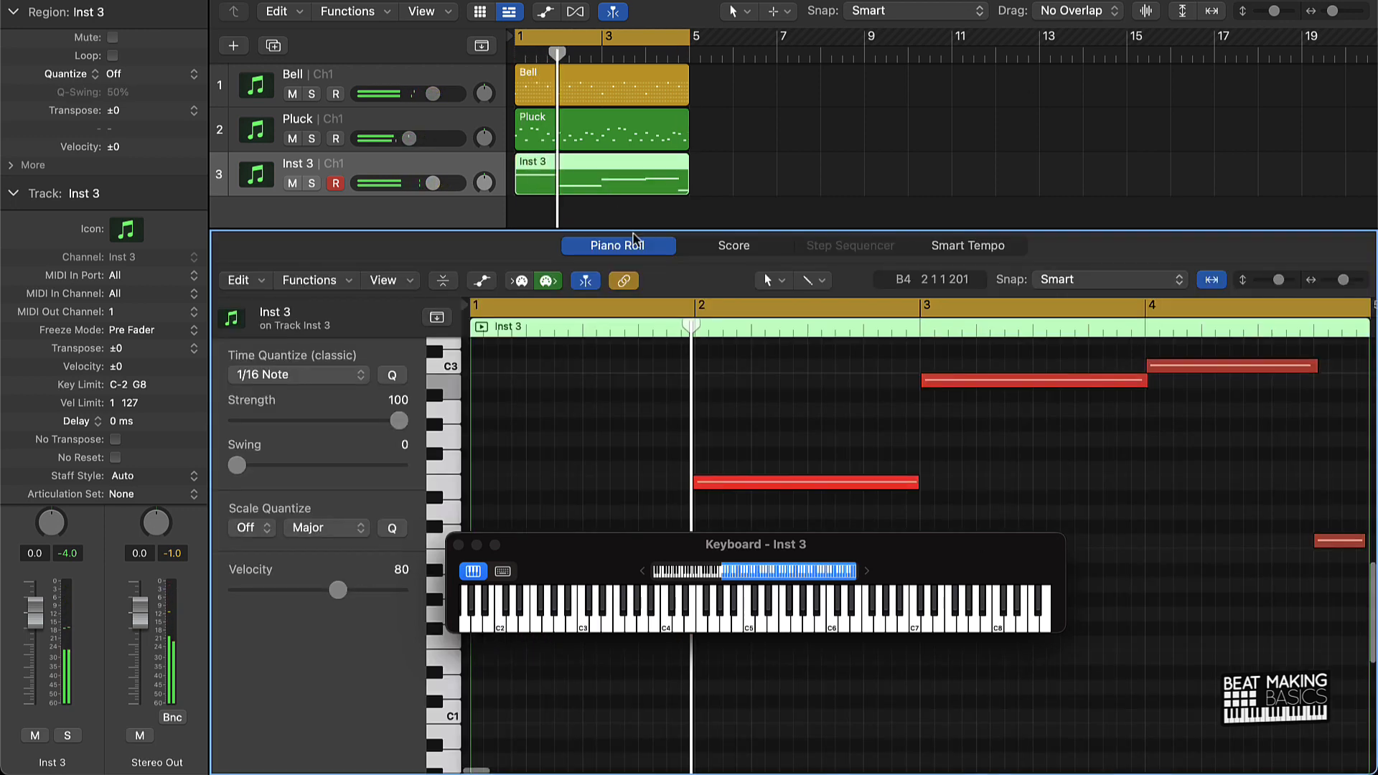
click(458, 544)
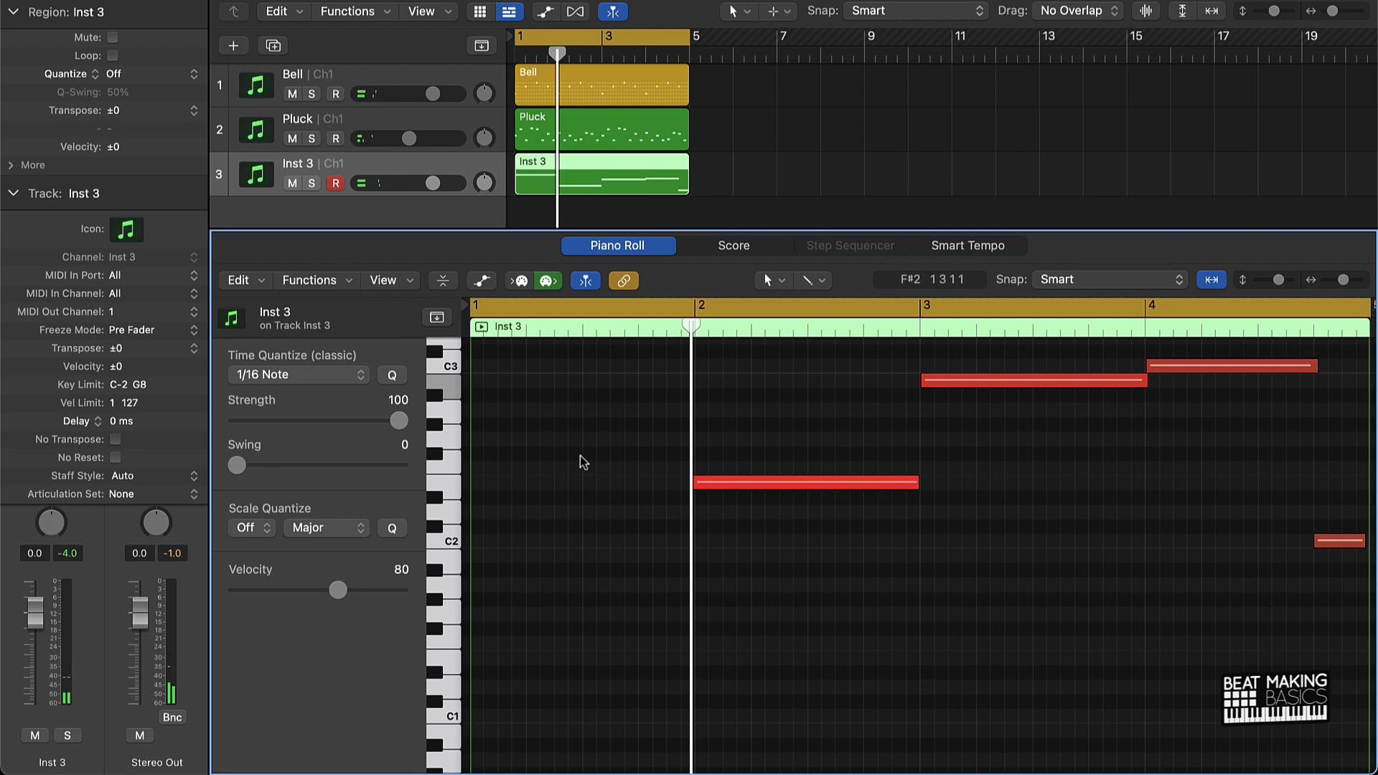
scroll(580, 460, up, 5)
key(super+a)
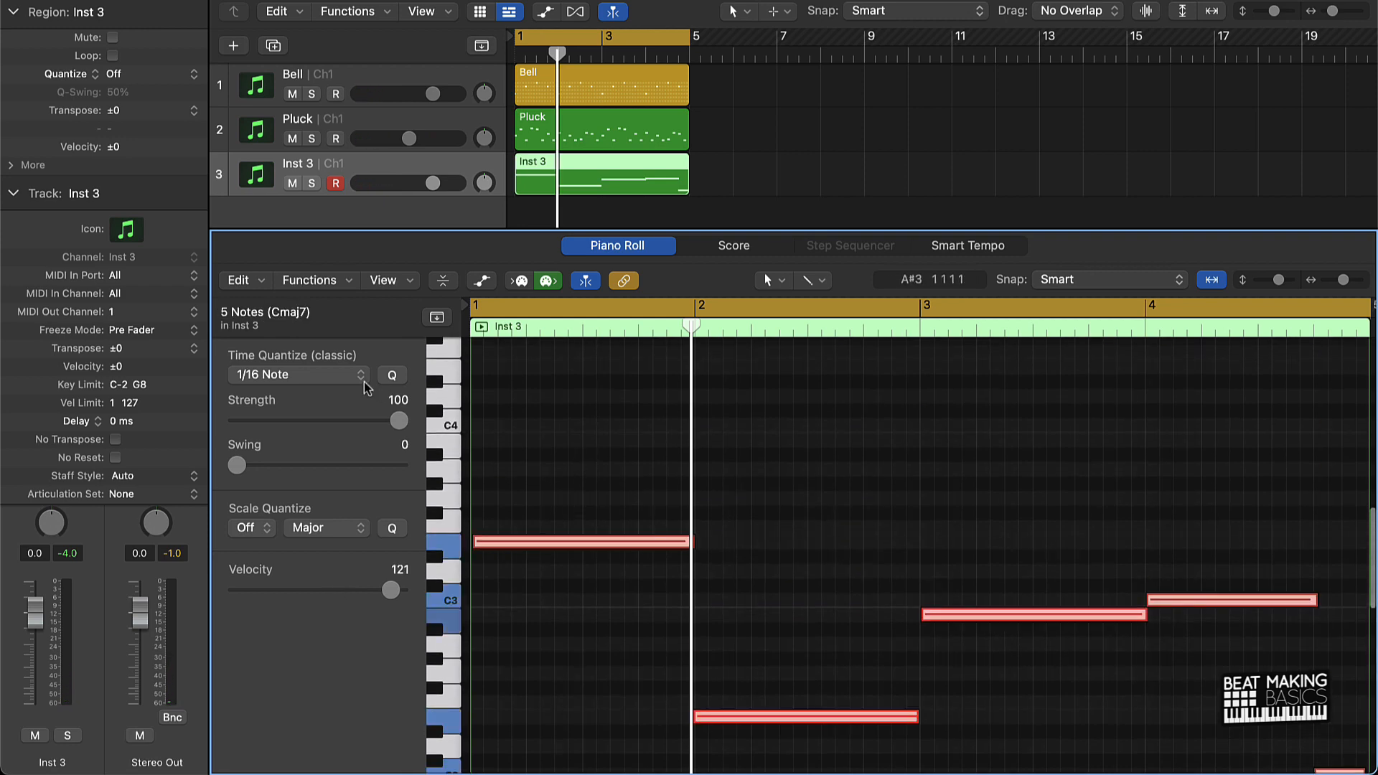
shift+click(543, 540)
drag(397, 420, 345, 421)
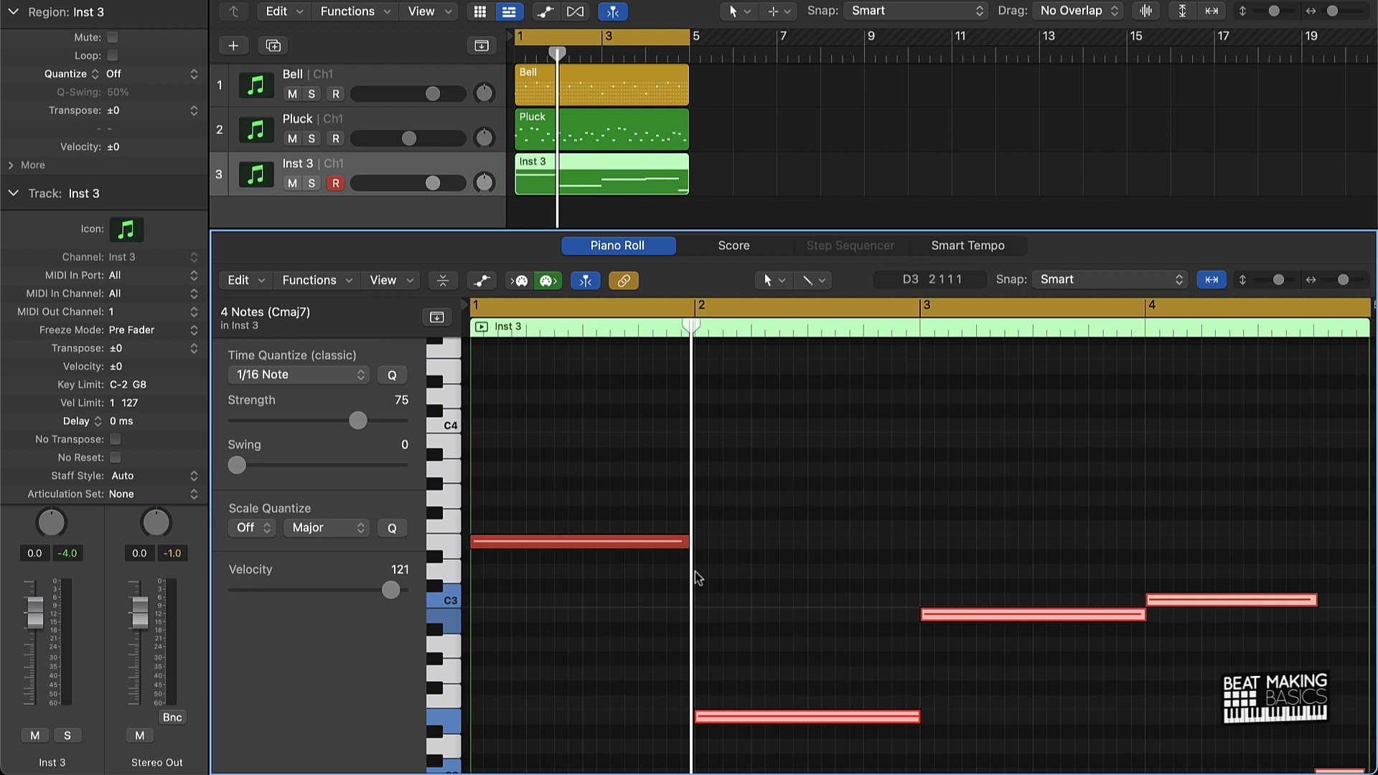
Play the loop, close the Piano Roll, and lower the Inst 3 track volume to -1.7 dB.
click(786, 561)
key(space)
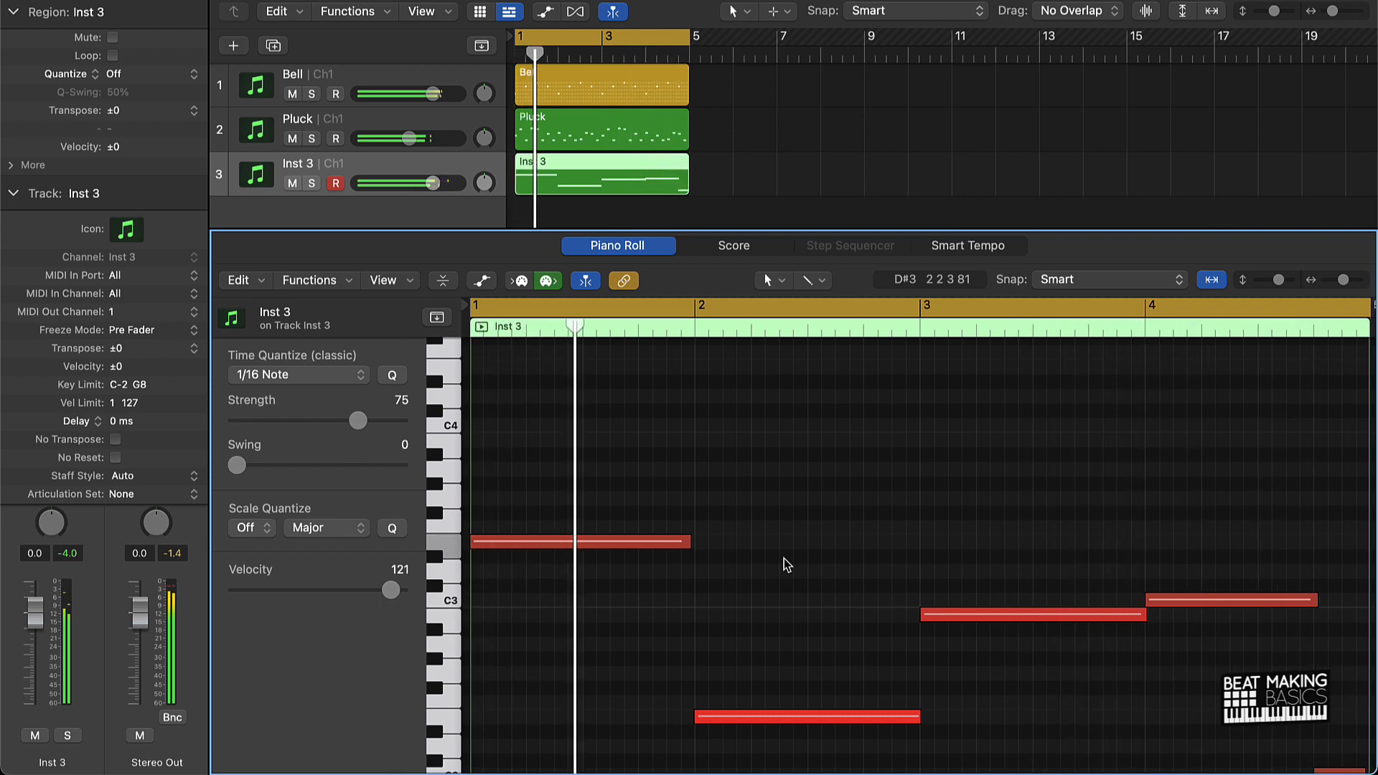
key(p)
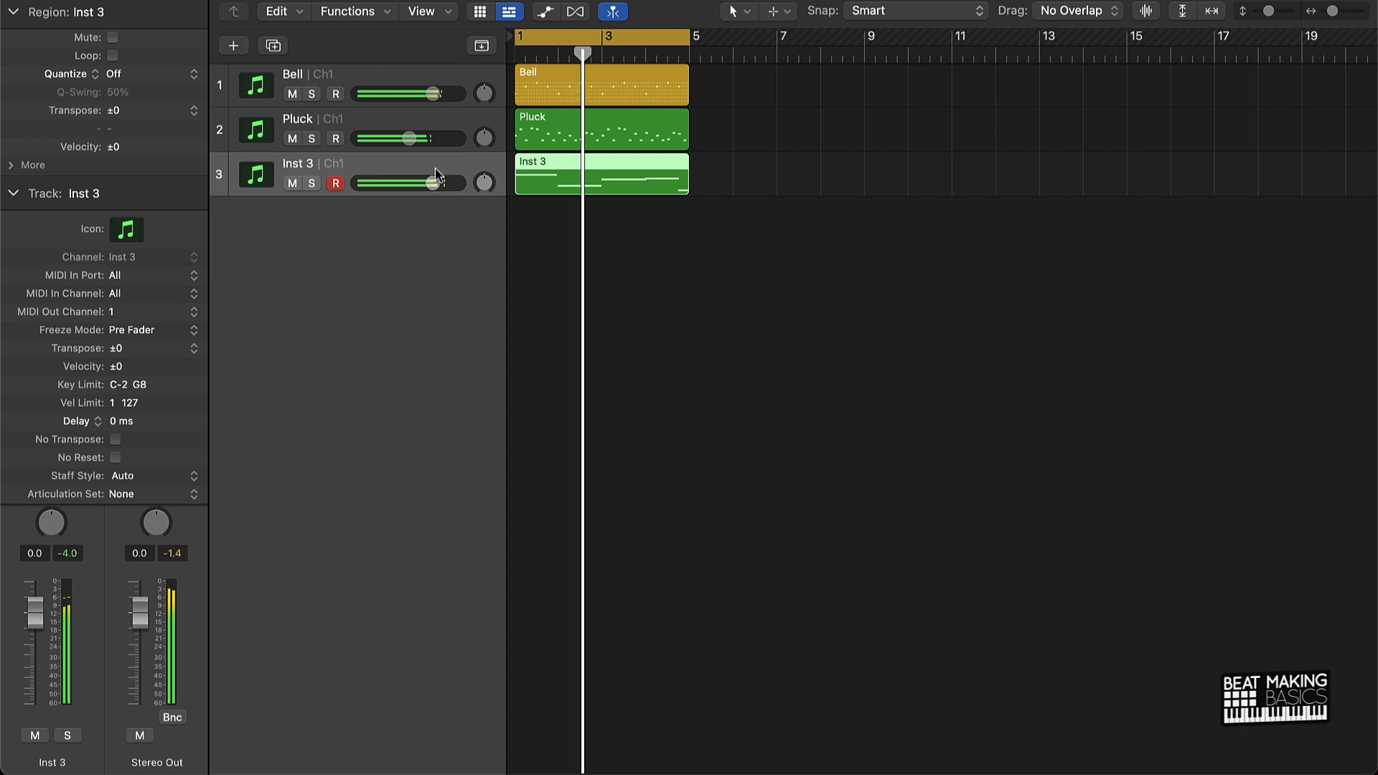
drag(433, 183, 426, 182)
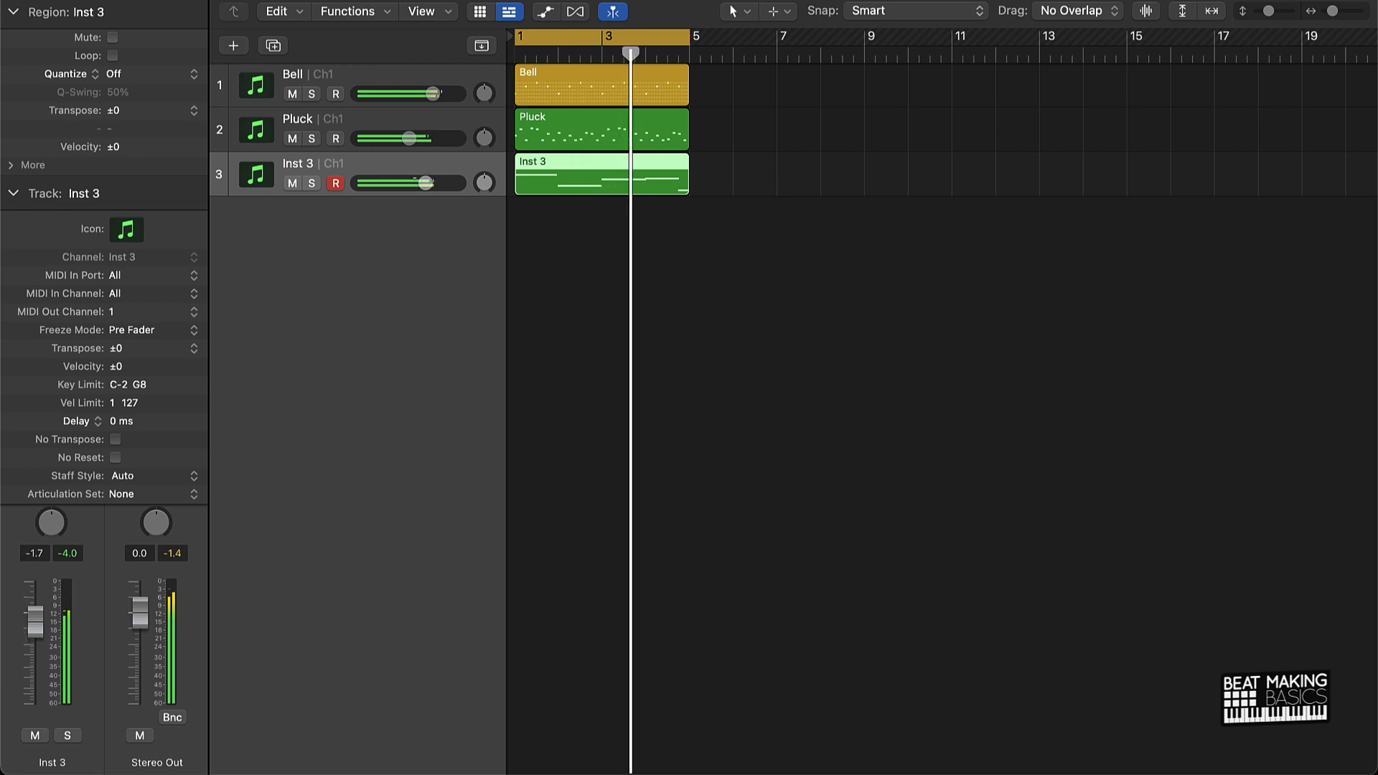
click(721, 280)
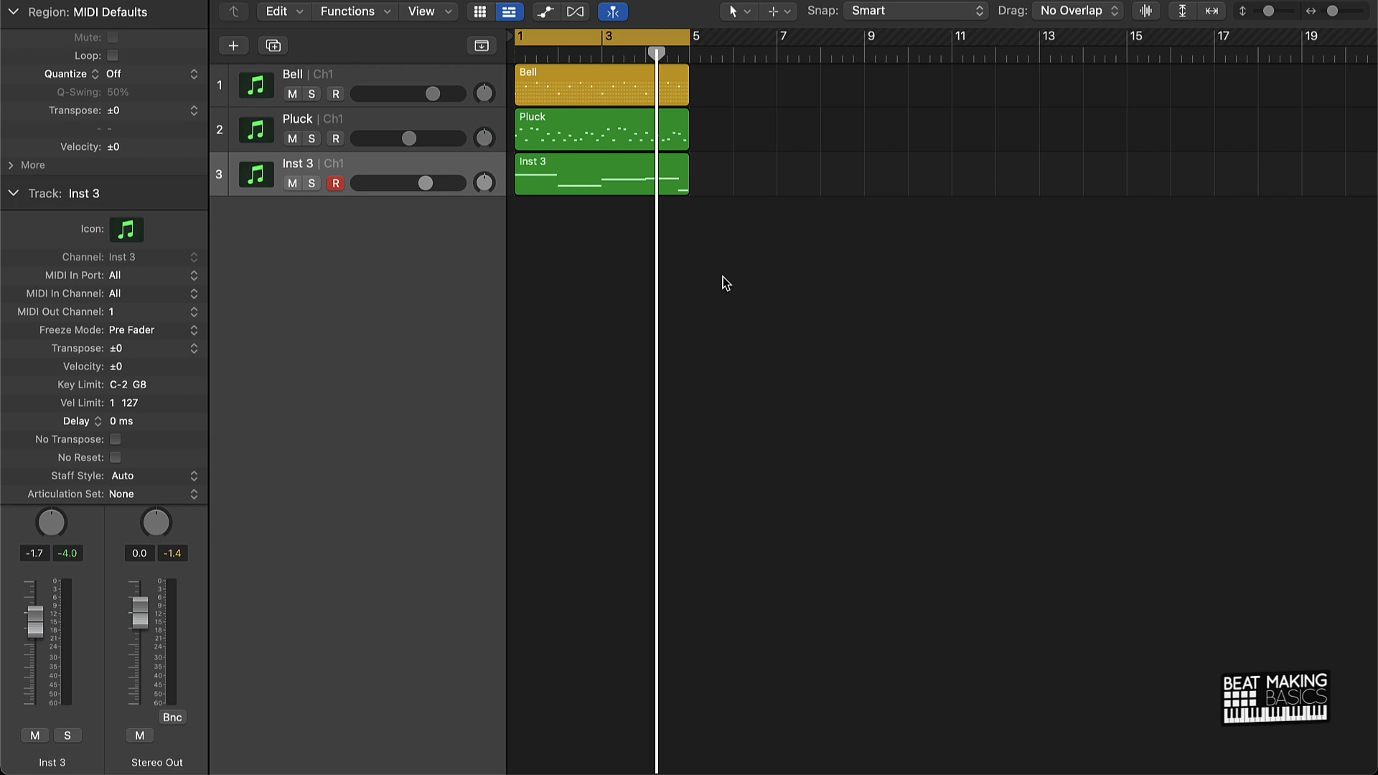
Add a fourth software instrument track with Omnisphere and set its MIDI Out Channel to 1.
scroll(721, 266, up, 5)
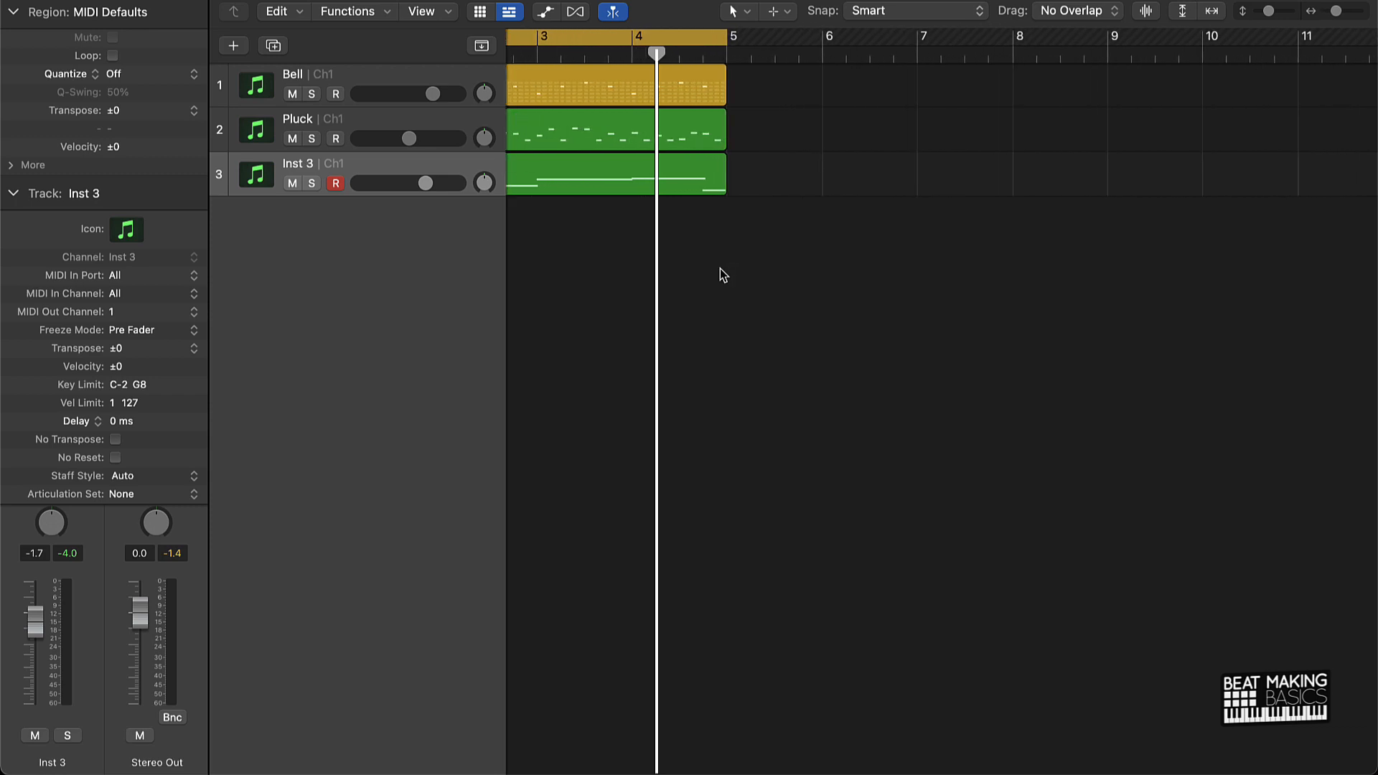
scroll(722, 264, left, 2)
scroll(722, 264, left, 2)
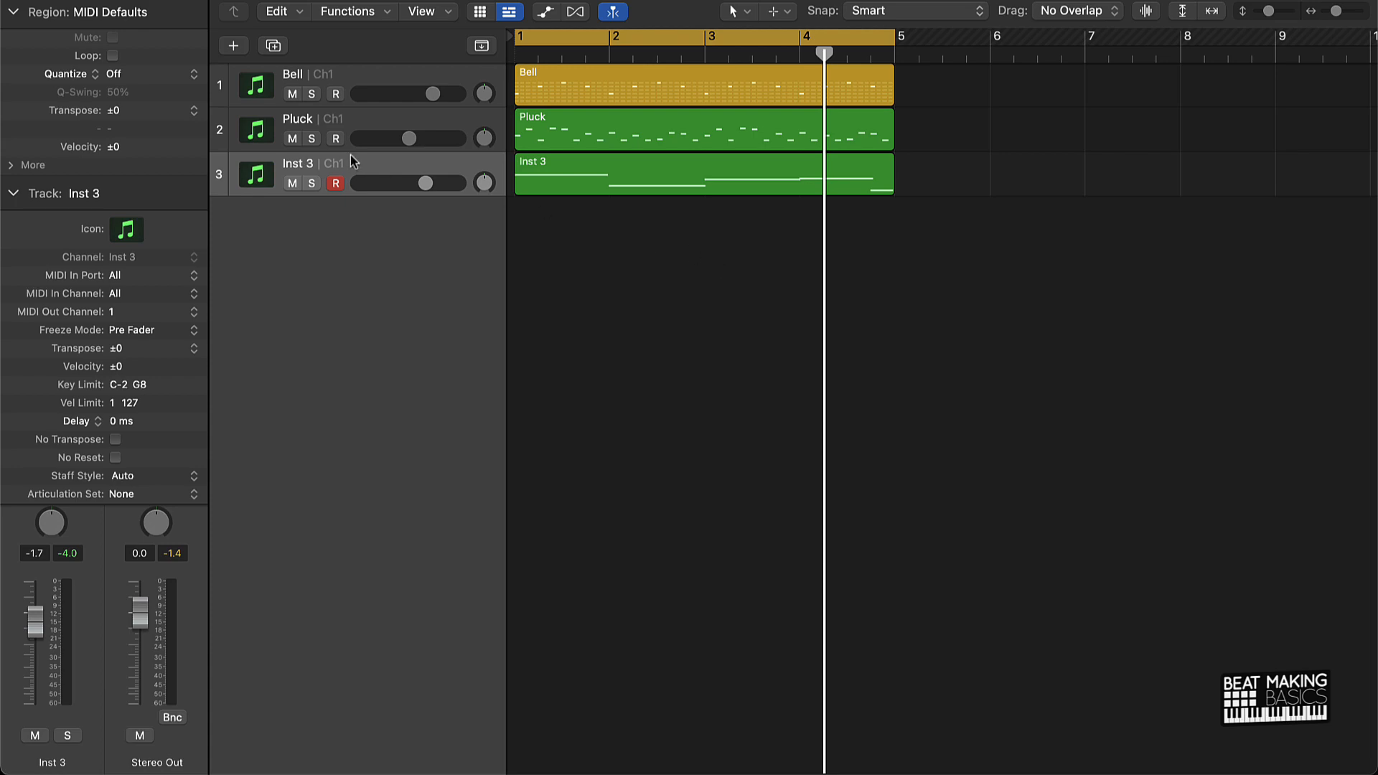
click(231, 46)
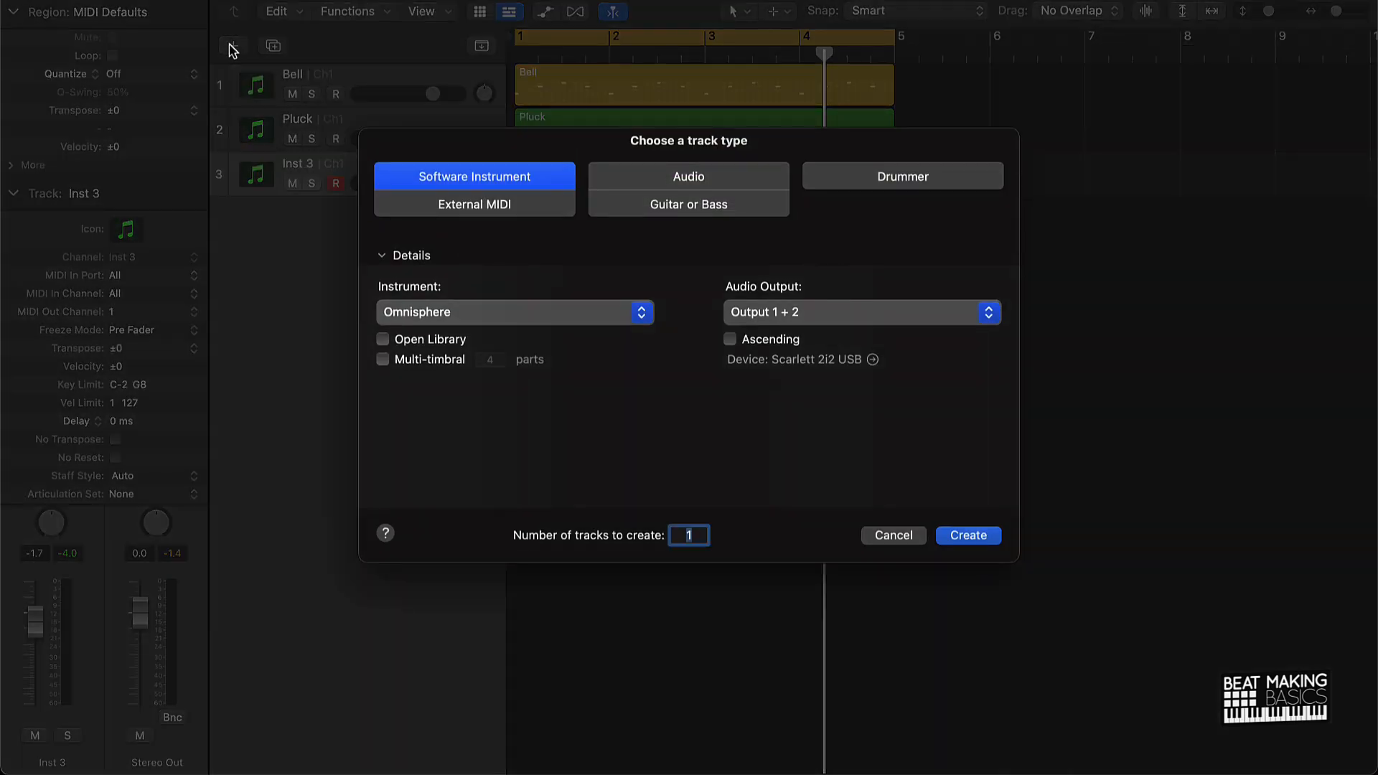
click(968, 535)
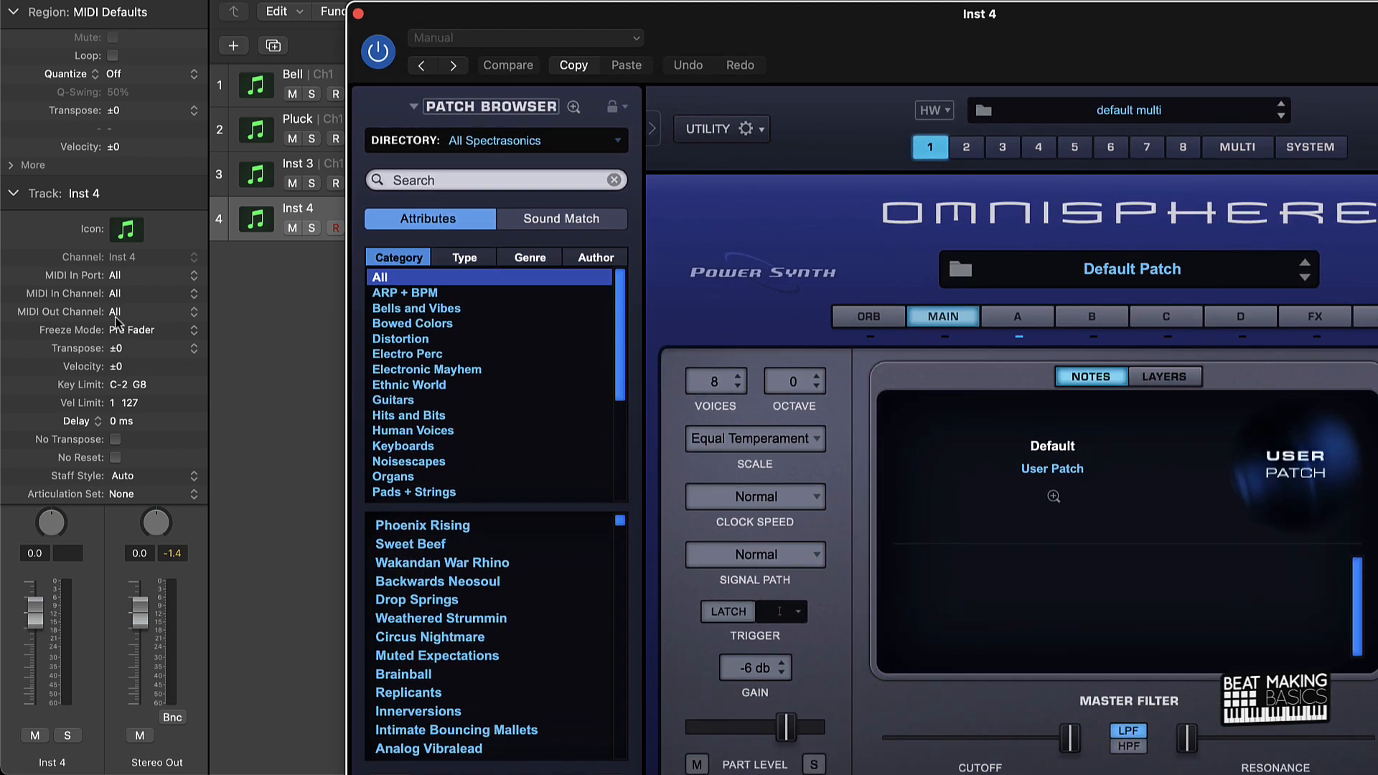
click(115, 313)
click(120, 327)
Load the EZ Flutes patch from the SSO Flutes category of the SuperStarO Omnisphere 2 Preset Bank, and close the instrument.
click(498, 148)
mouse_move(531, 283)
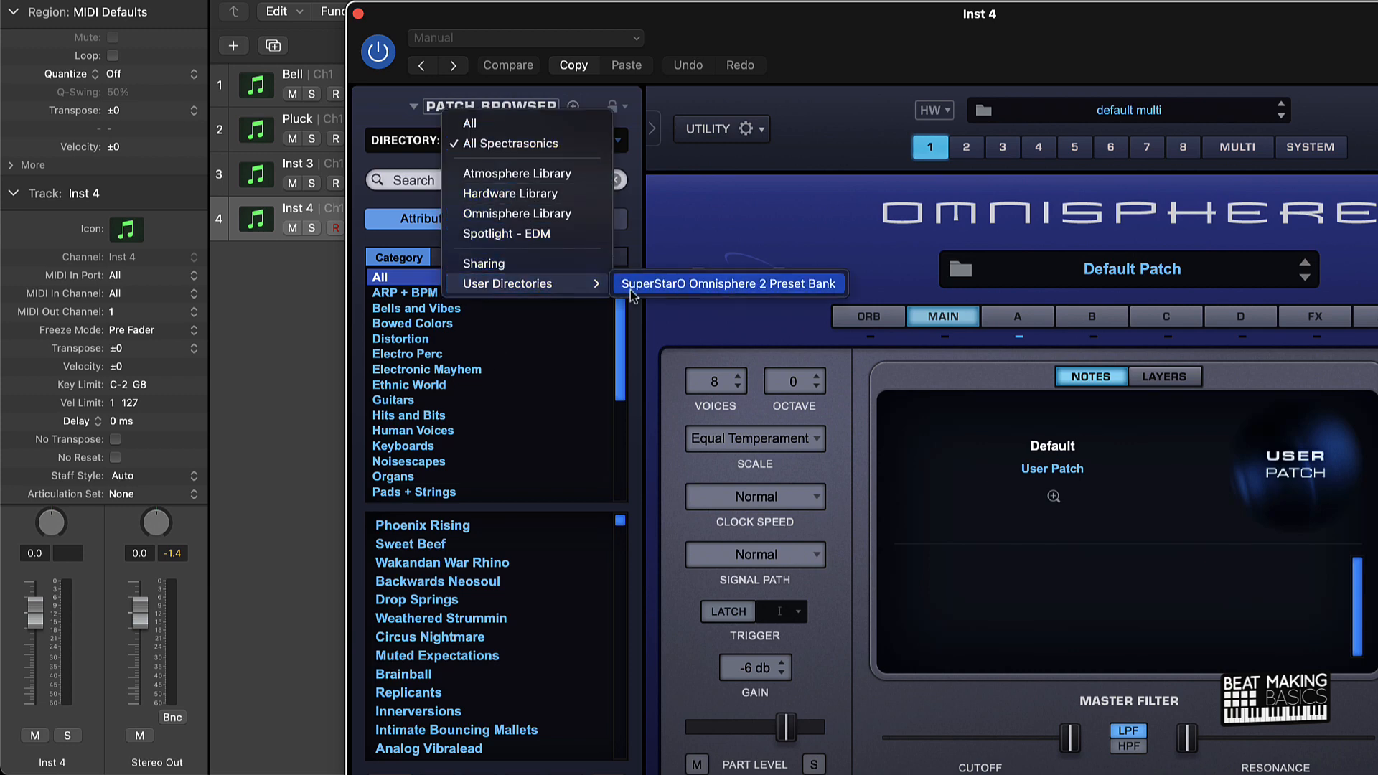
click(693, 284)
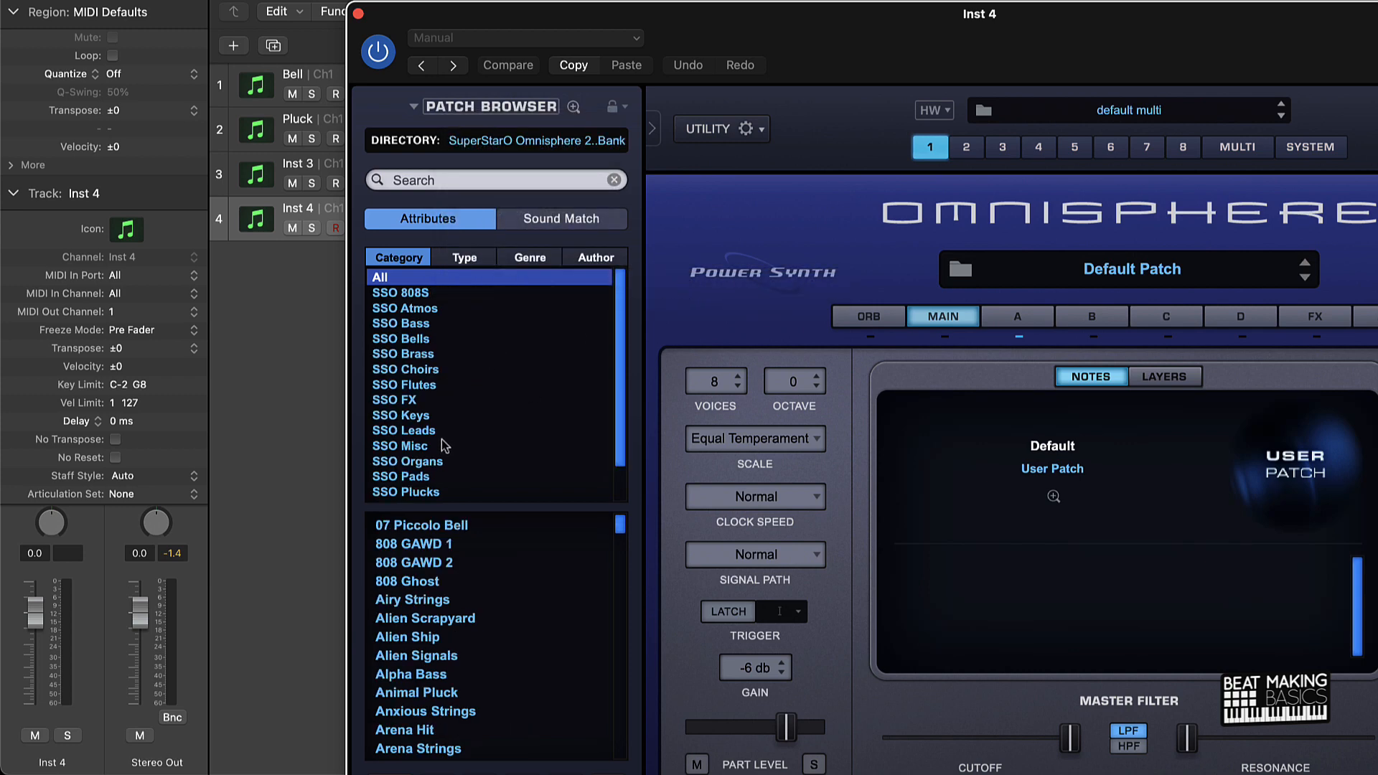
scroll(441, 452, down, 2)
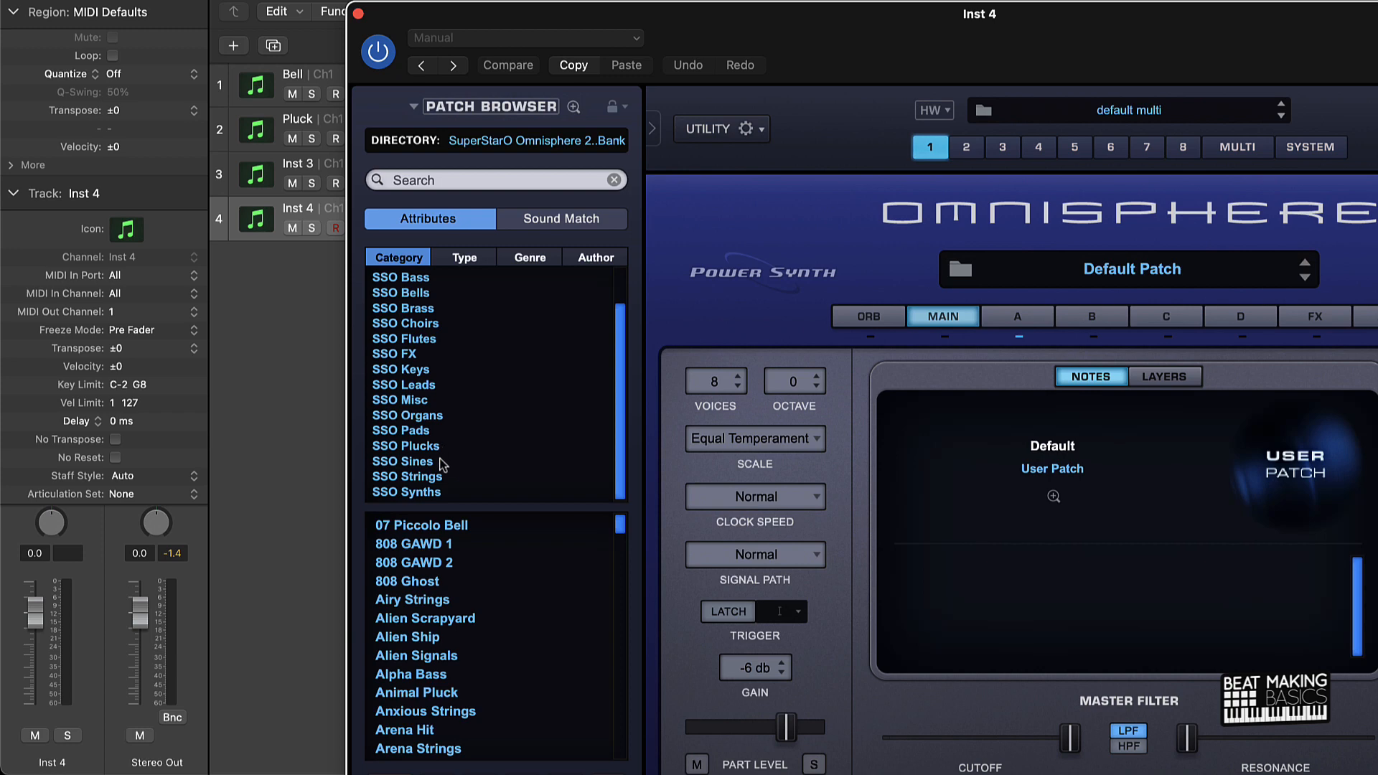
click(440, 346)
click(444, 543)
click(430, 526)
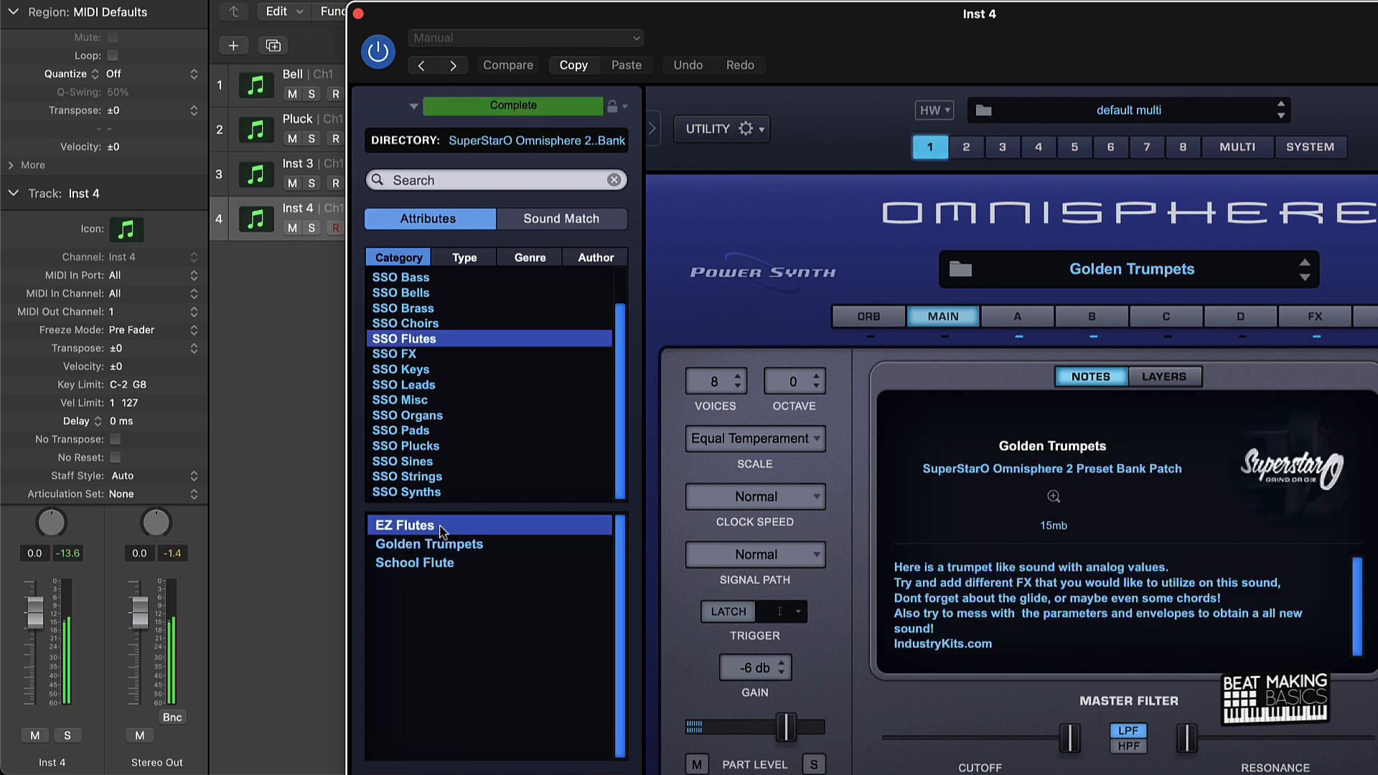
click(358, 13)
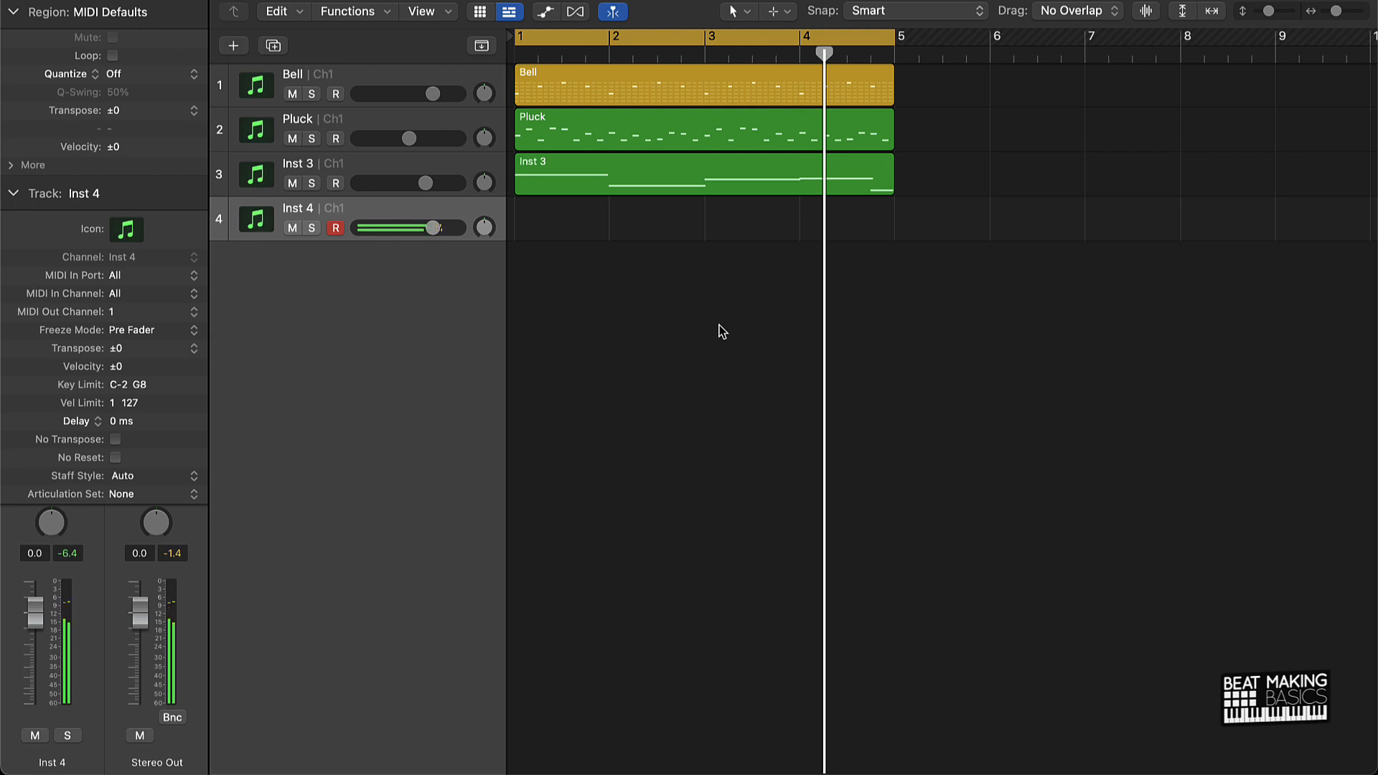
Play the loop from the start and record a flute melody on the Inst 4 track across the four bars.
key(Return)
key(space)
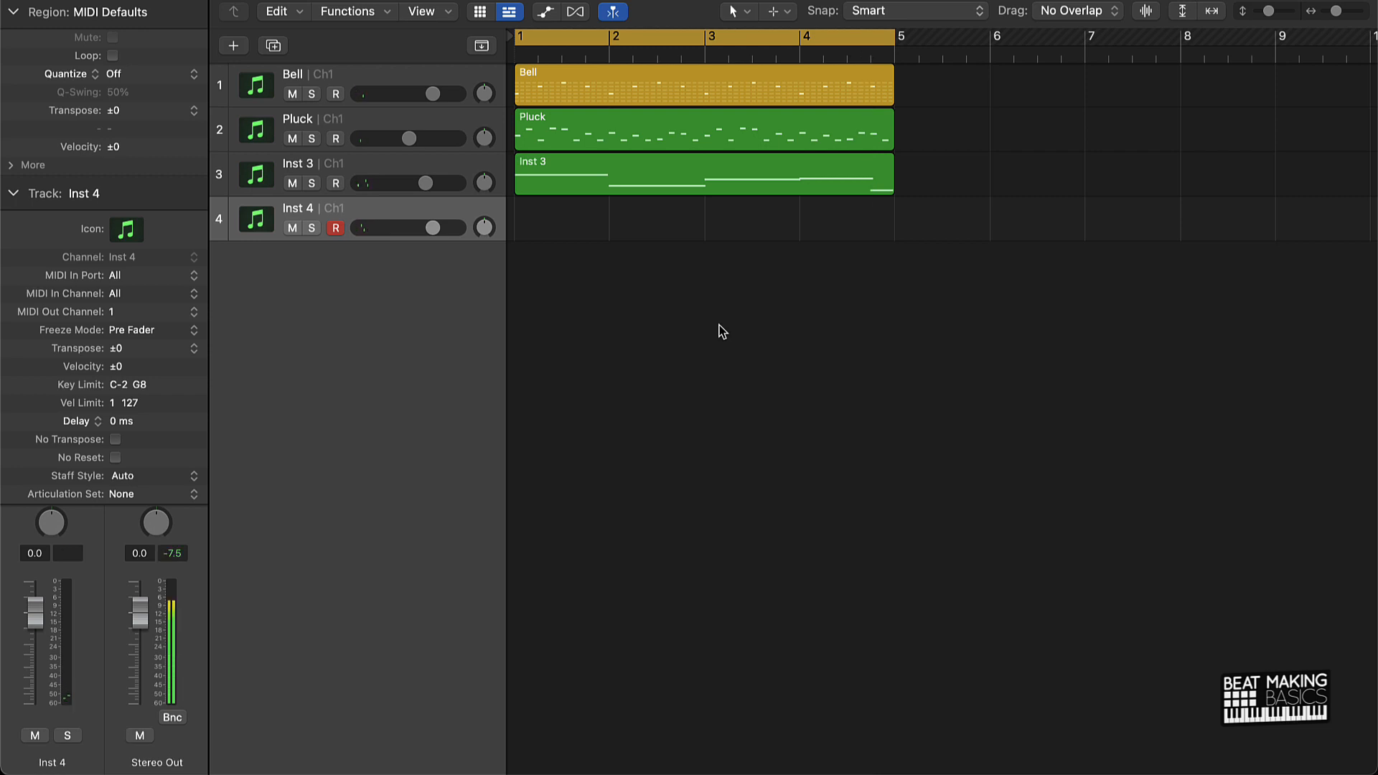
key(r)
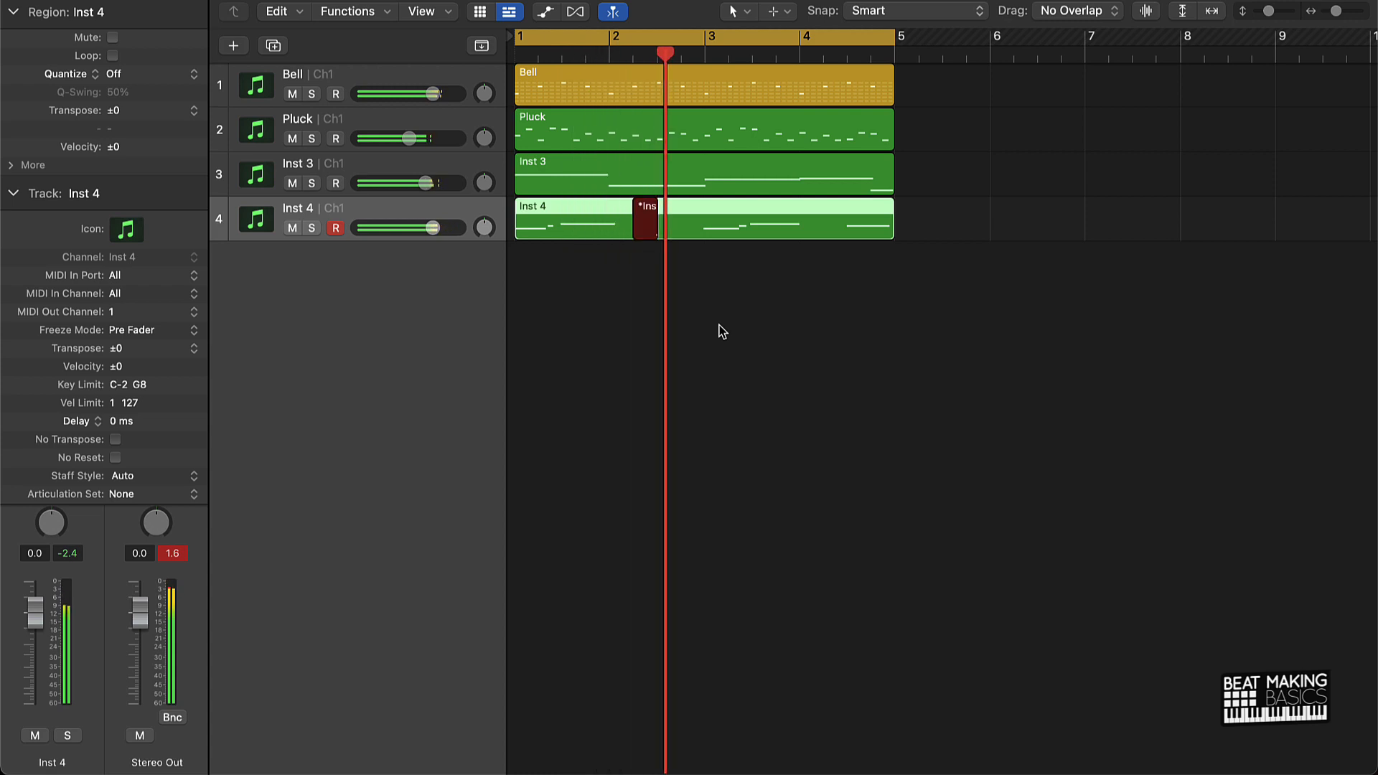
key(space)
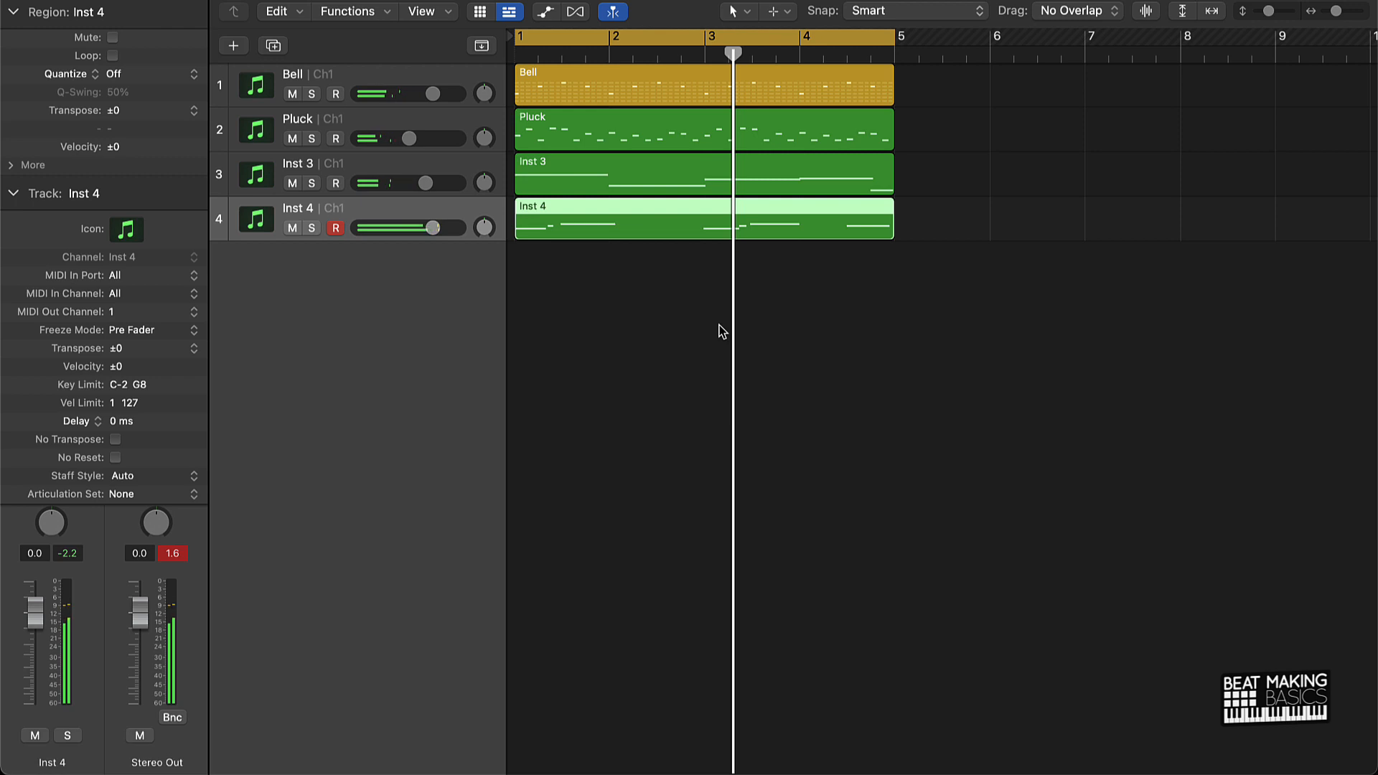
Restart the loop and overdub a sustained flute note on Inst 4 in the second half of bar 2.
key(Return)
key(space)
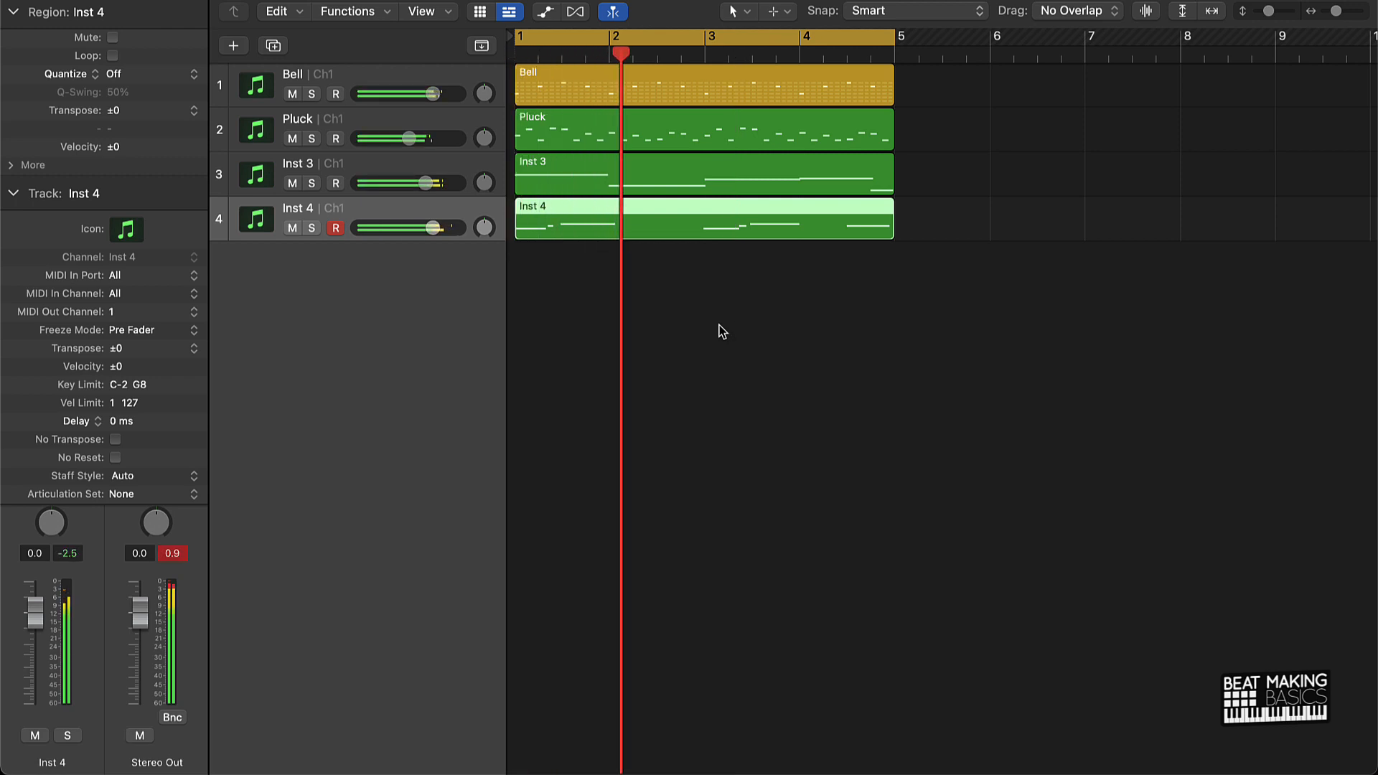
key(r)
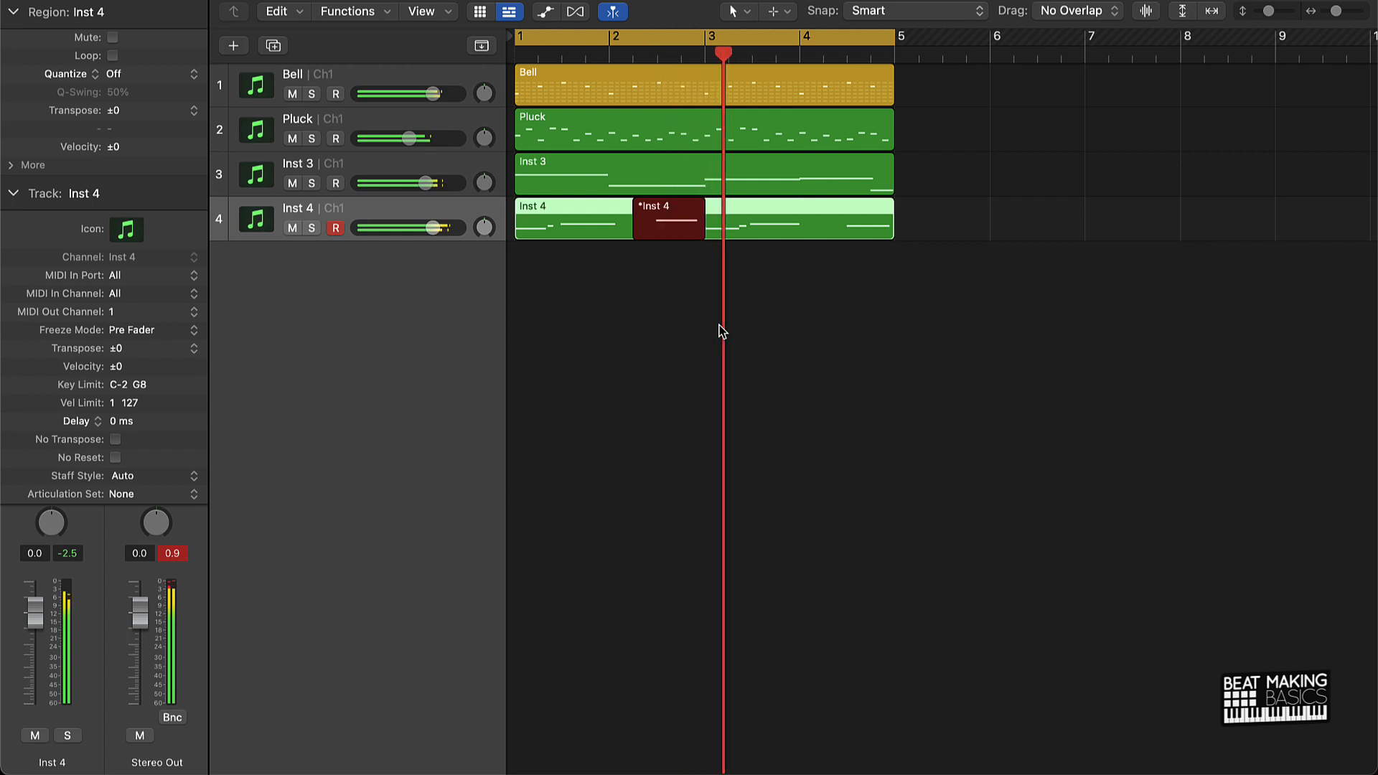
key(r)
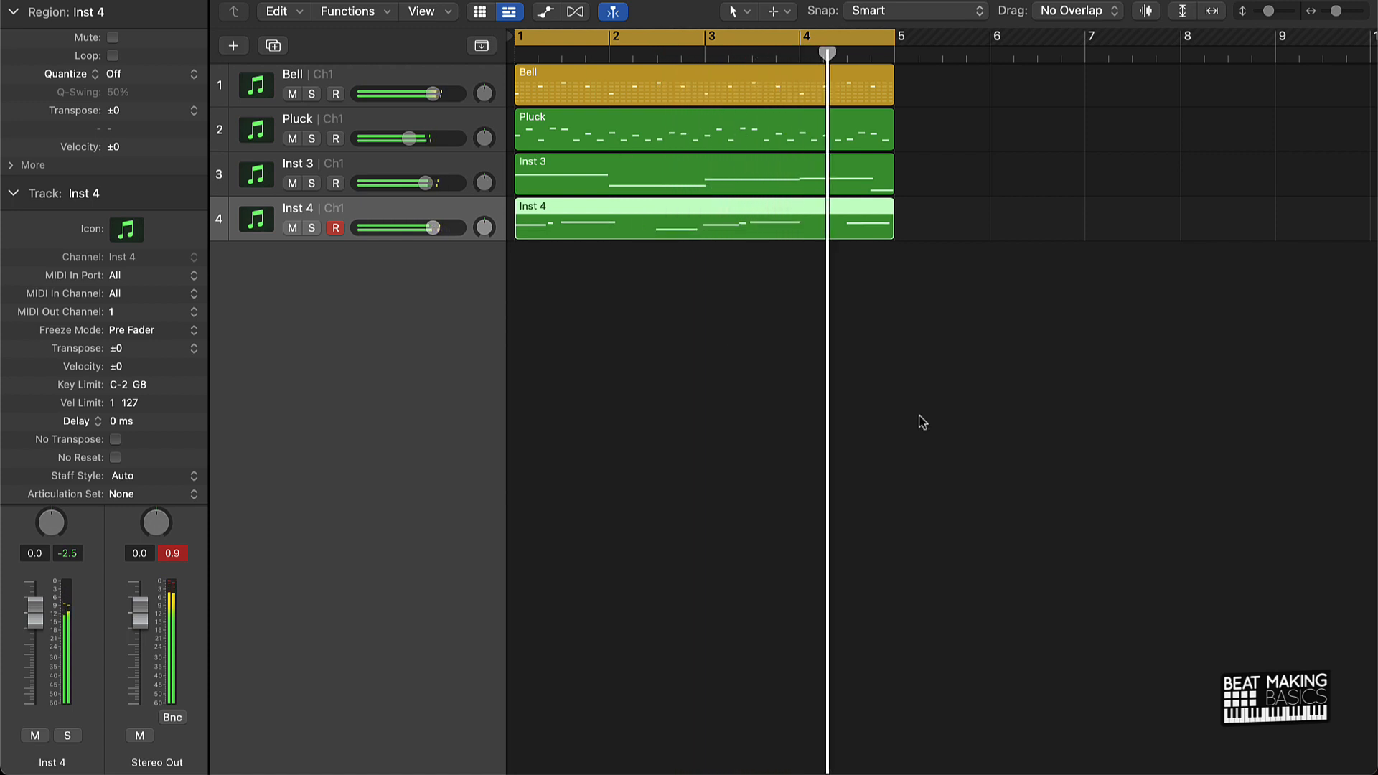
Quantize the Inst 4 notes in the Piano Roll to 1/16 Note at strength 100, and set all but the first note to strength 75.
click(919, 418)
double_click(708, 230)
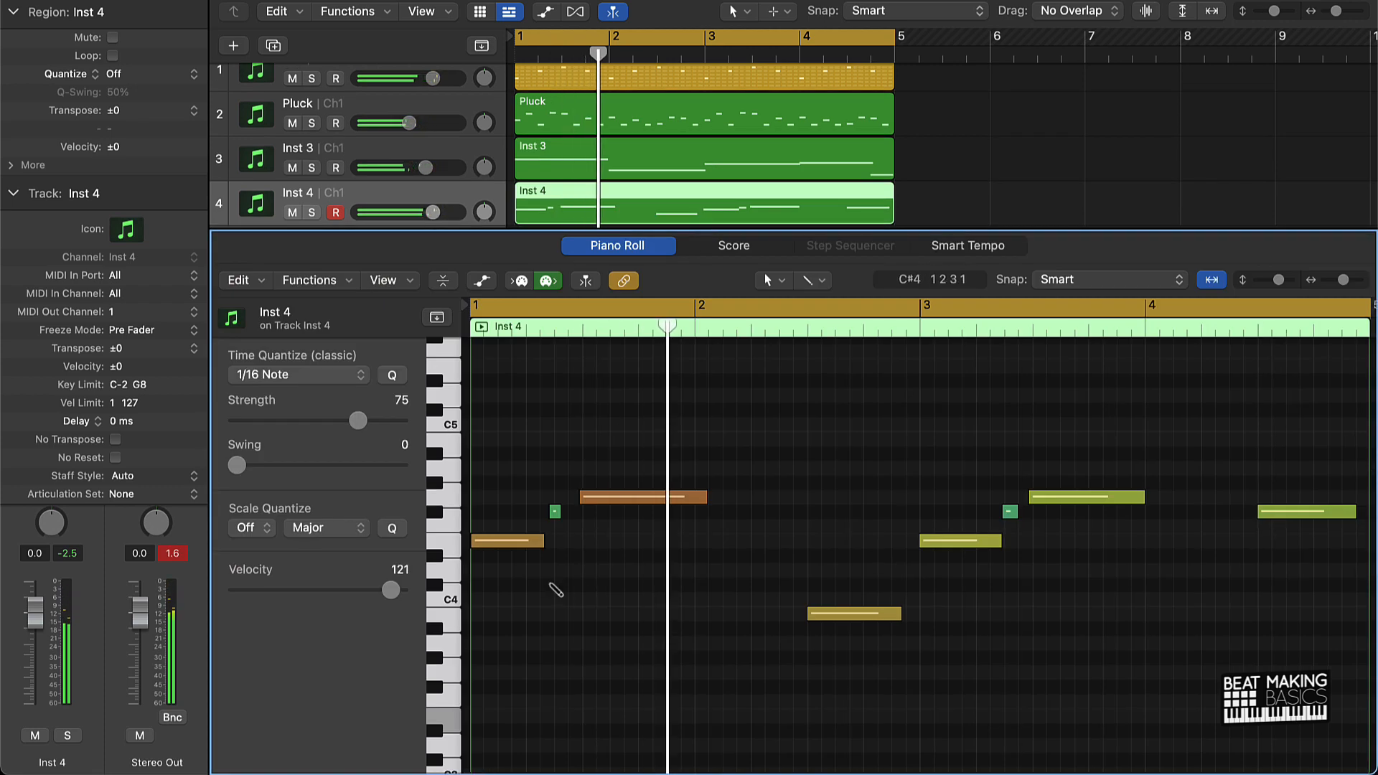
key(super+a)
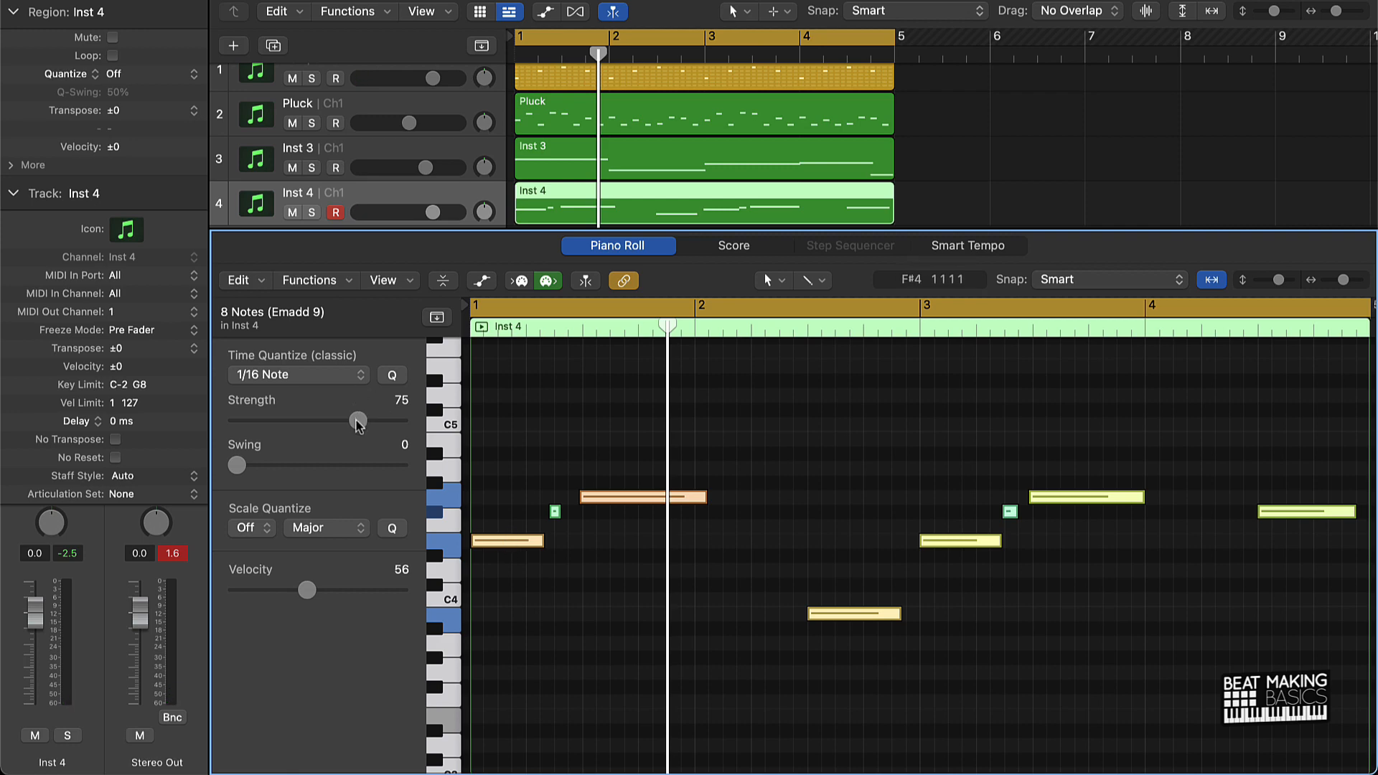
drag(358, 424, 399, 421)
shift+click(515, 544)
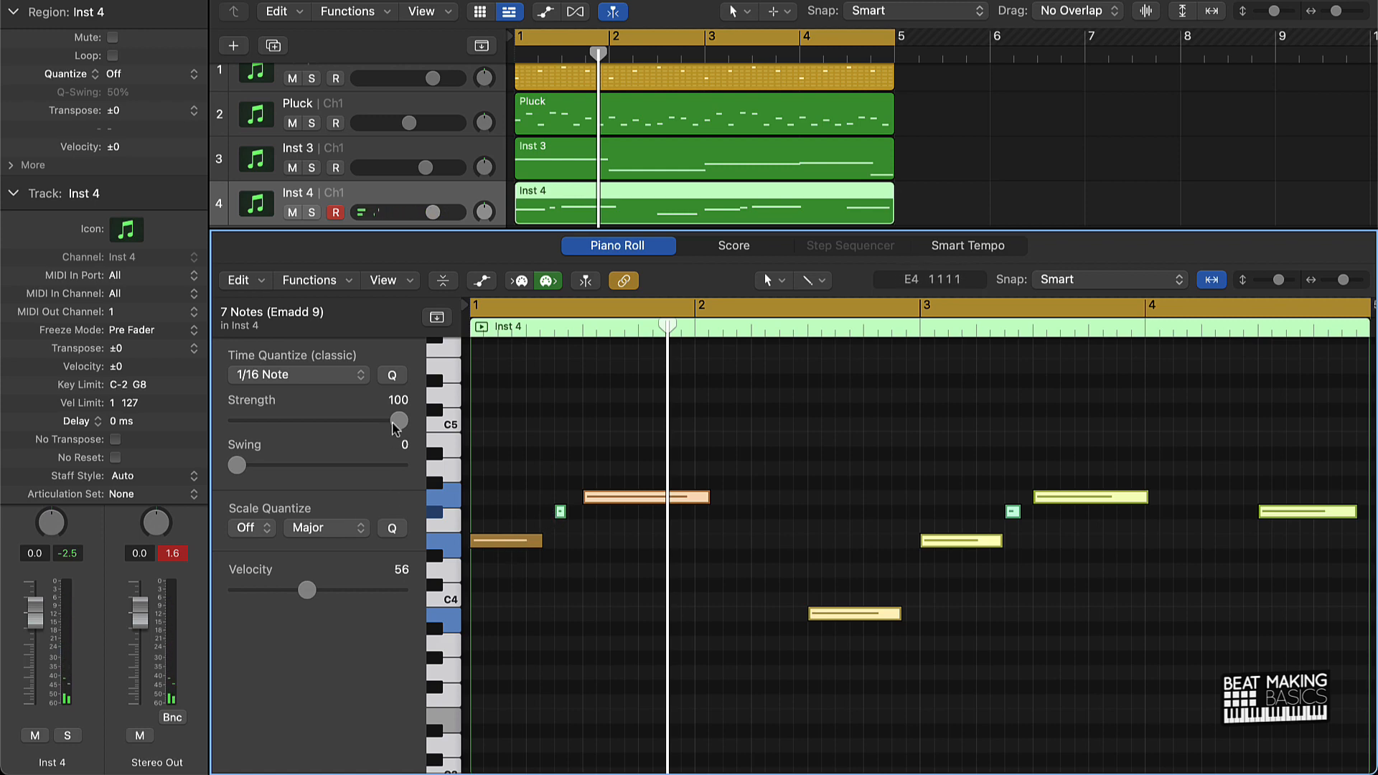
drag(393, 424, 357, 424)
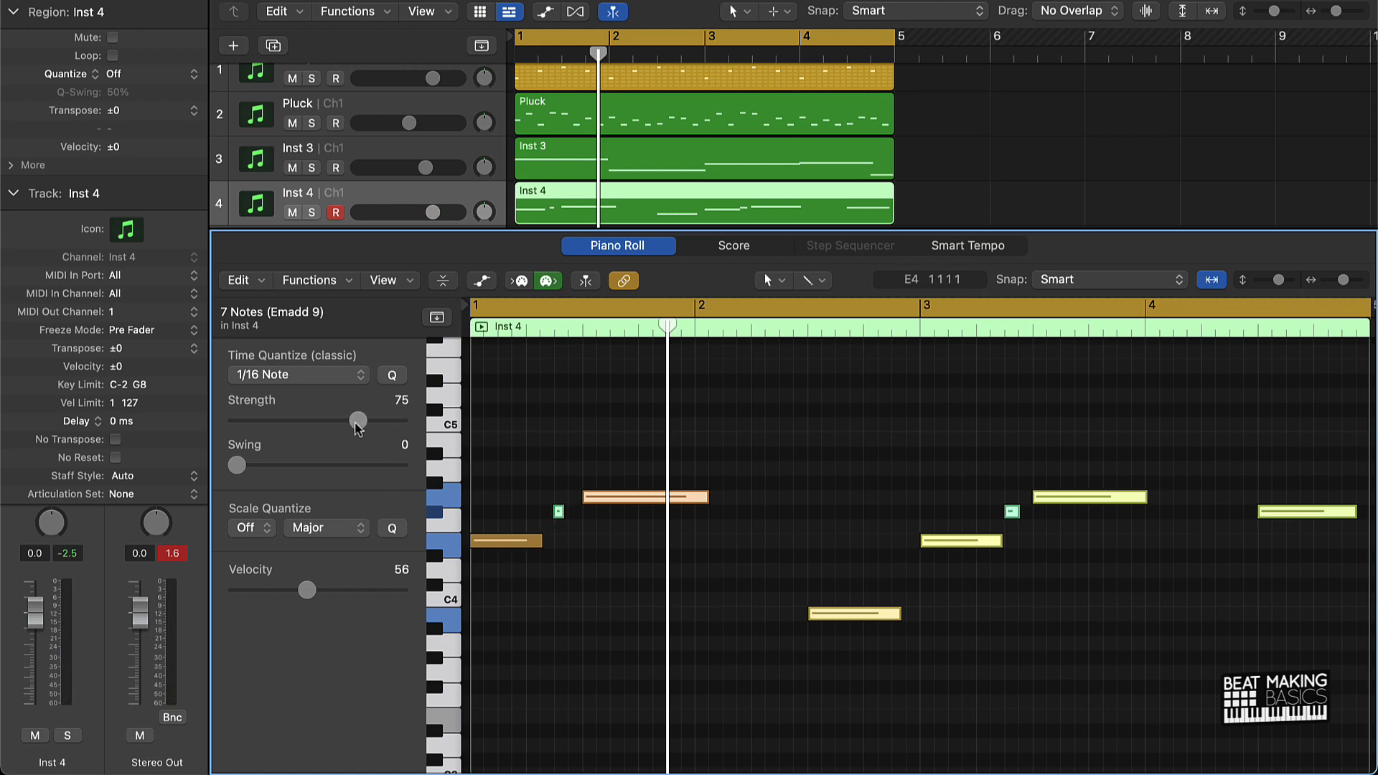
Close the Piano Roll and, during playback, lower the Inst 4 volume to -5.8 dB and the Inst 3 volume to -3.0 dB.
key(space)
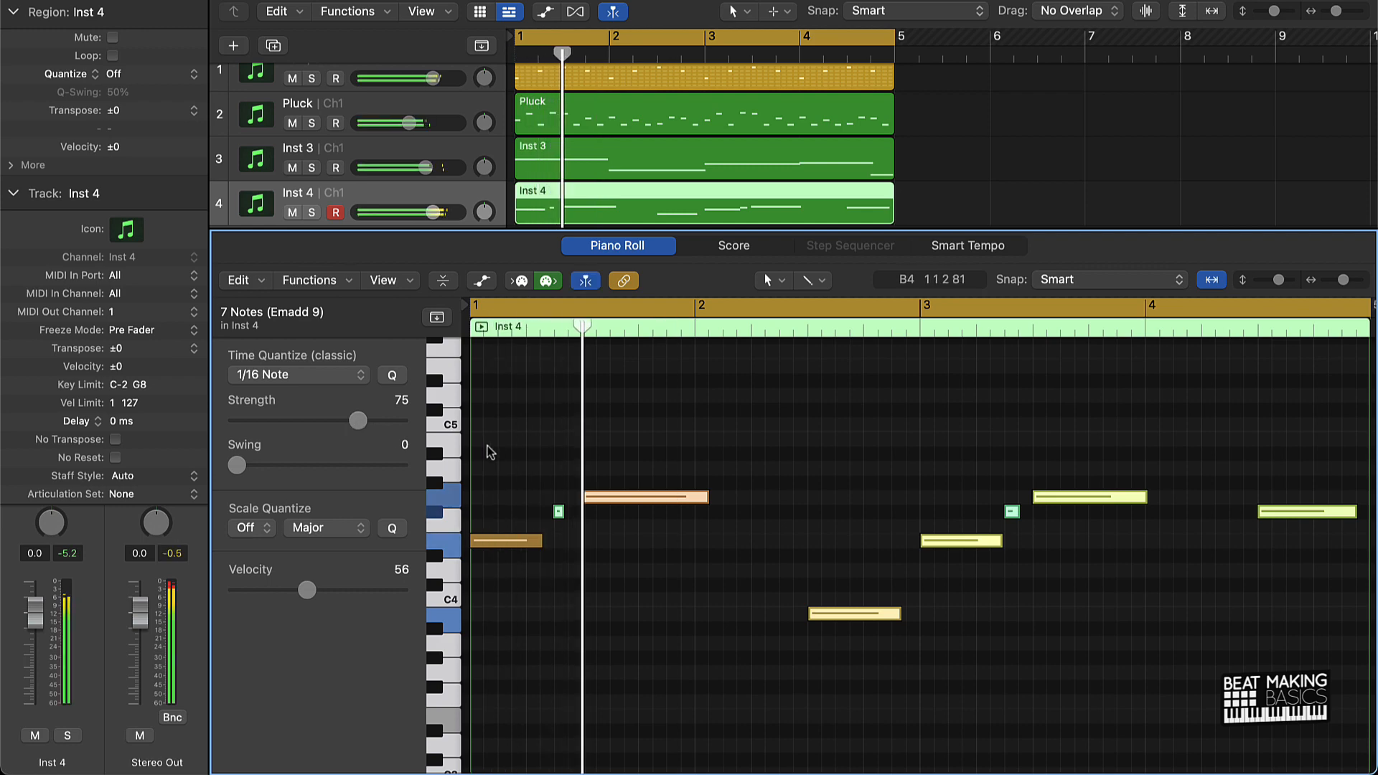
key(e)
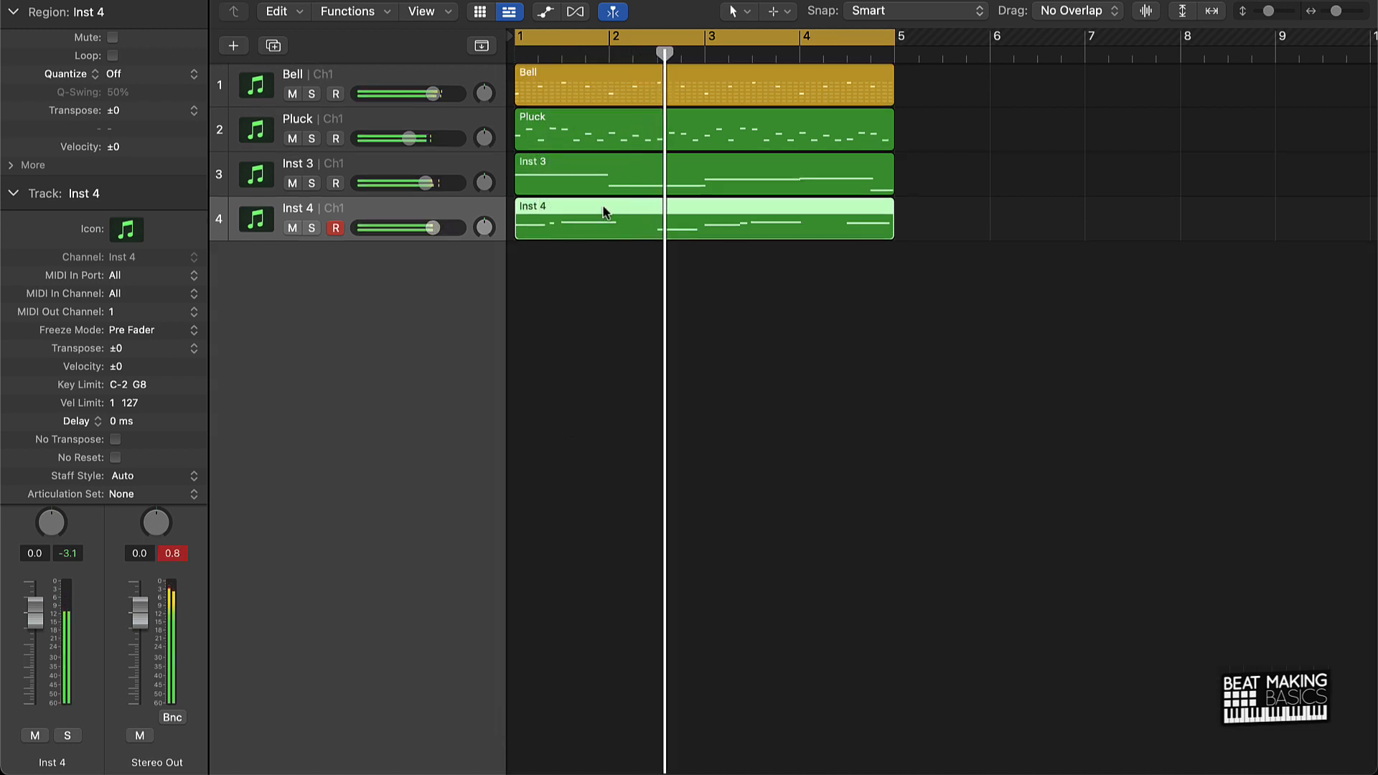
drag(417, 232, 392, 230)
drag(425, 186, 409, 186)
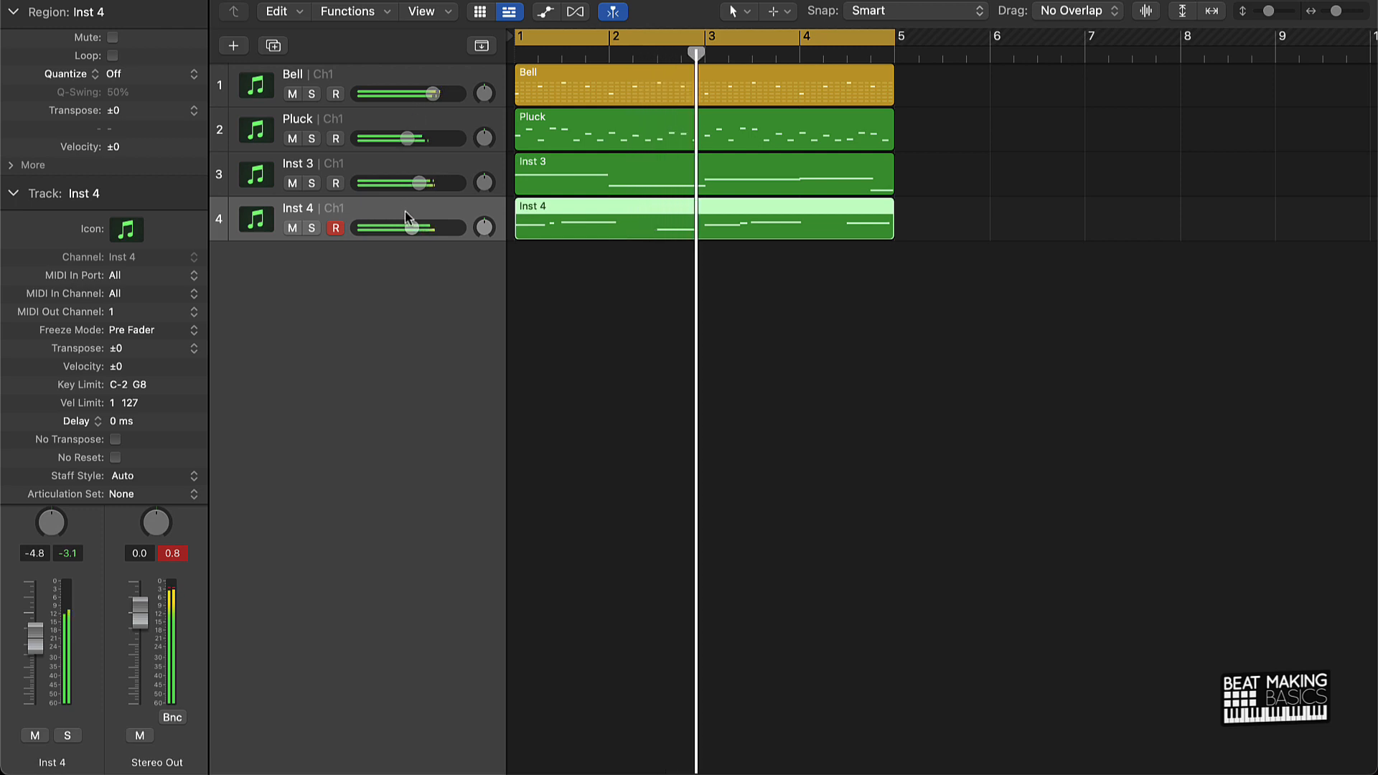
drag(410, 228, 406, 231)
click(729, 310)
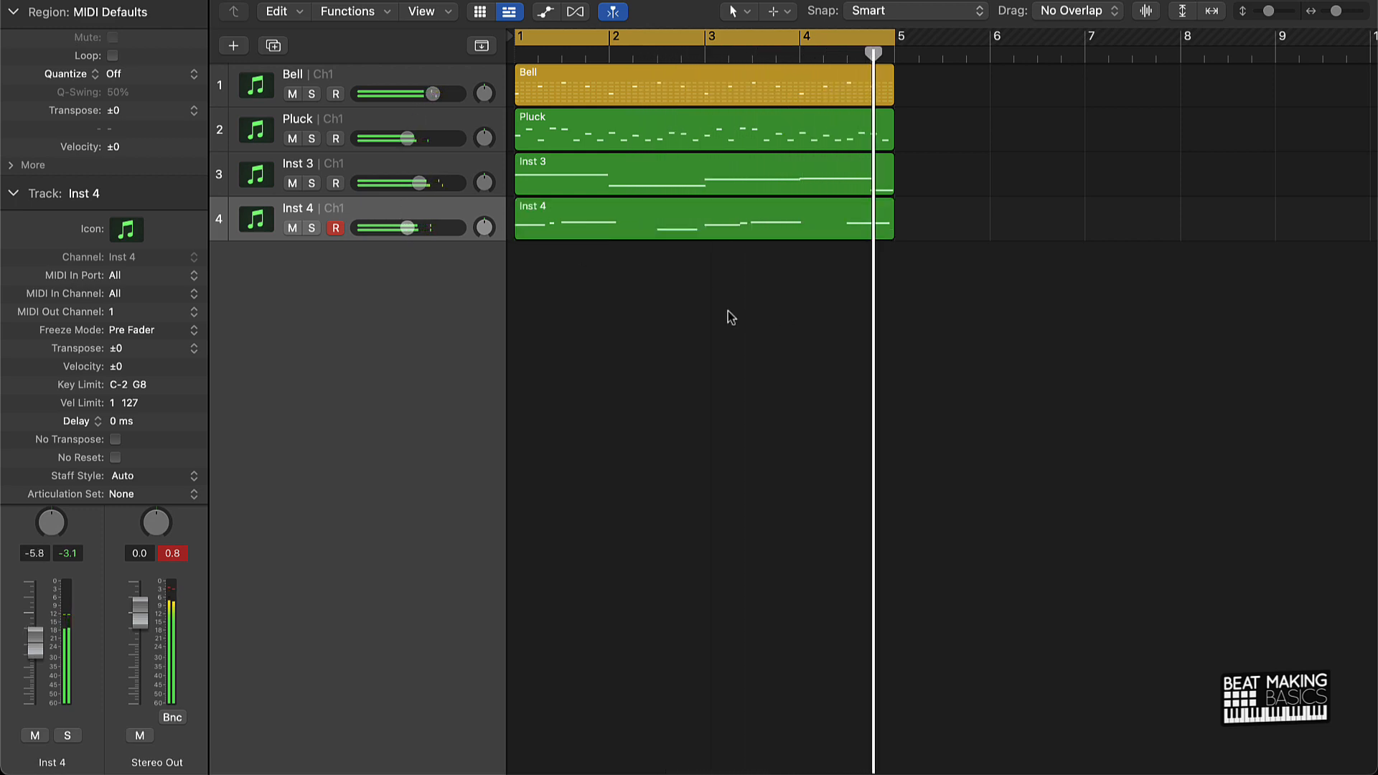
Rename the third track Bass and the fourth track Flute, and name all regions after their tracks.
double_click(299, 165)
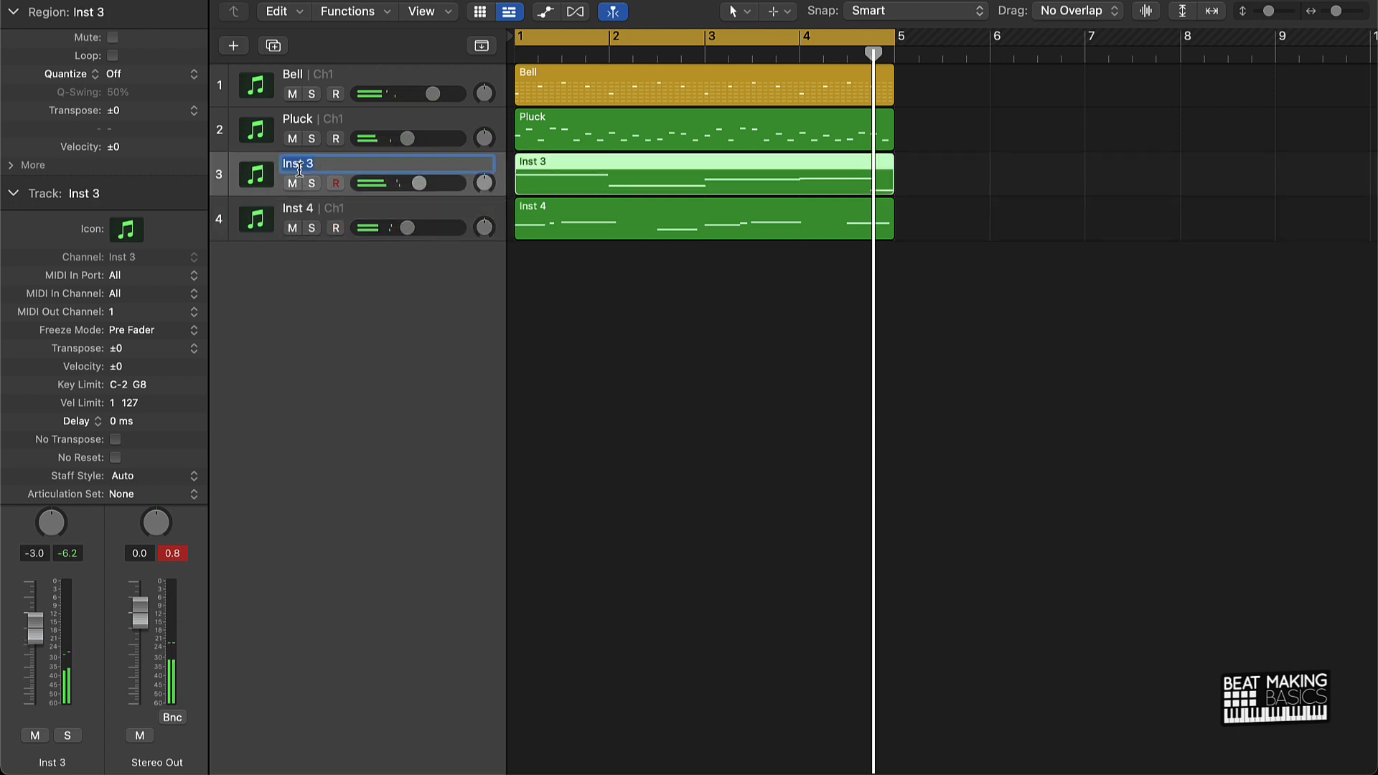
text(Bass)
key(Return)
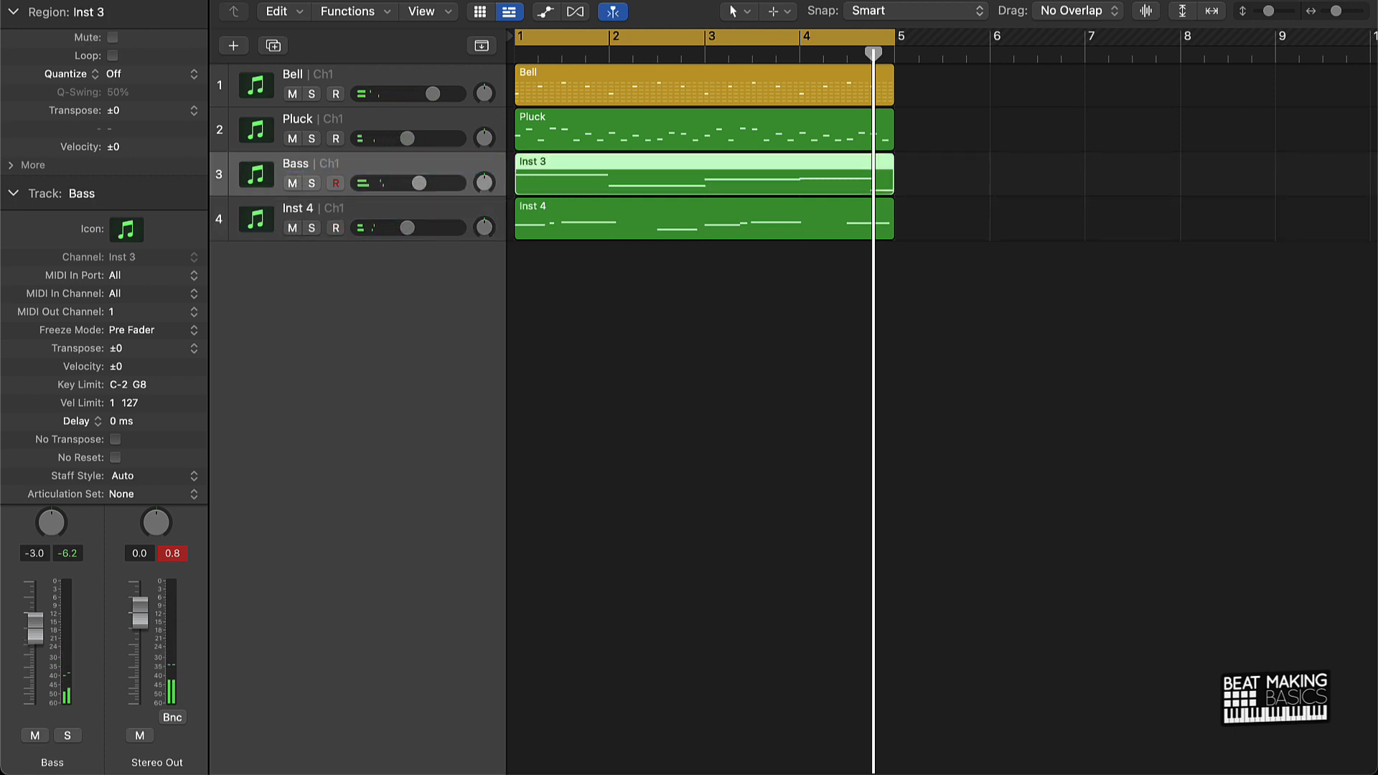
double_click(300, 208)
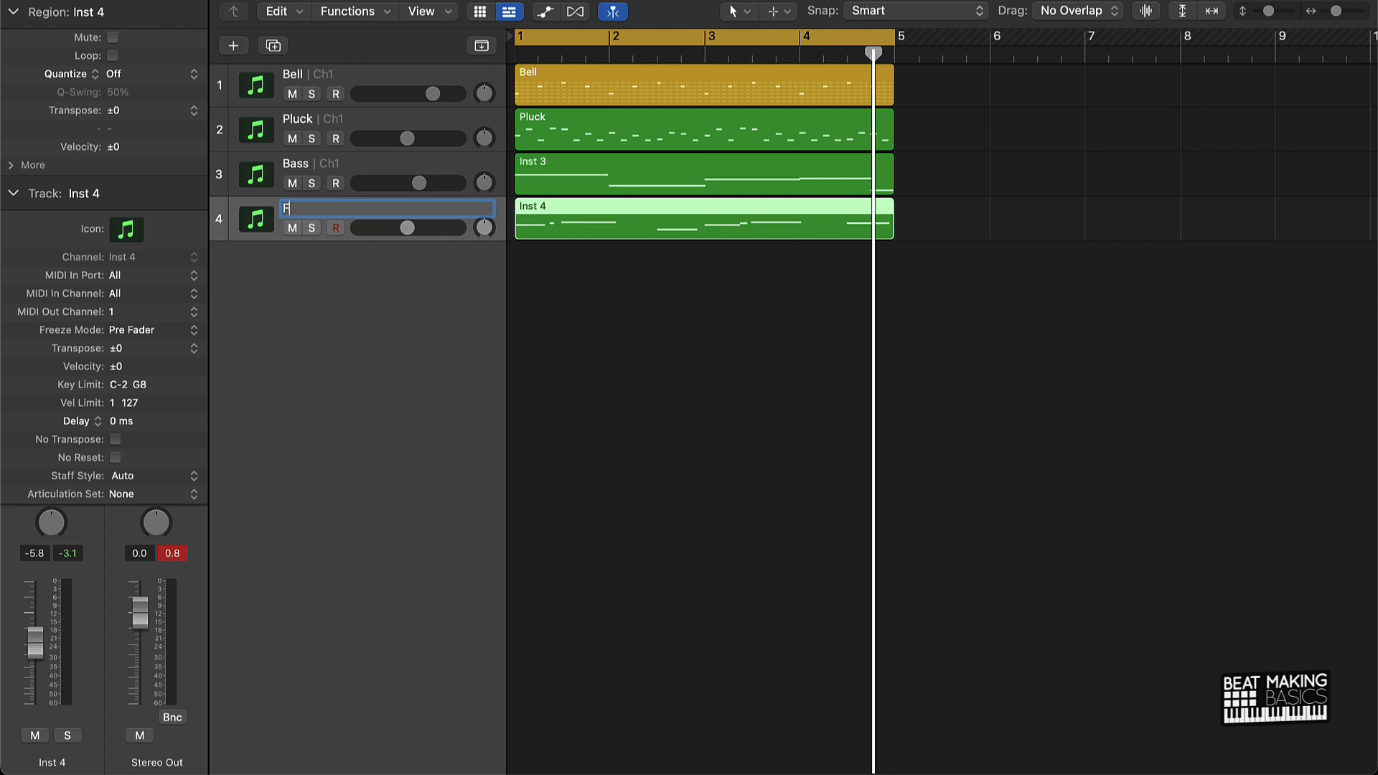
text(Flute)
key(Return)
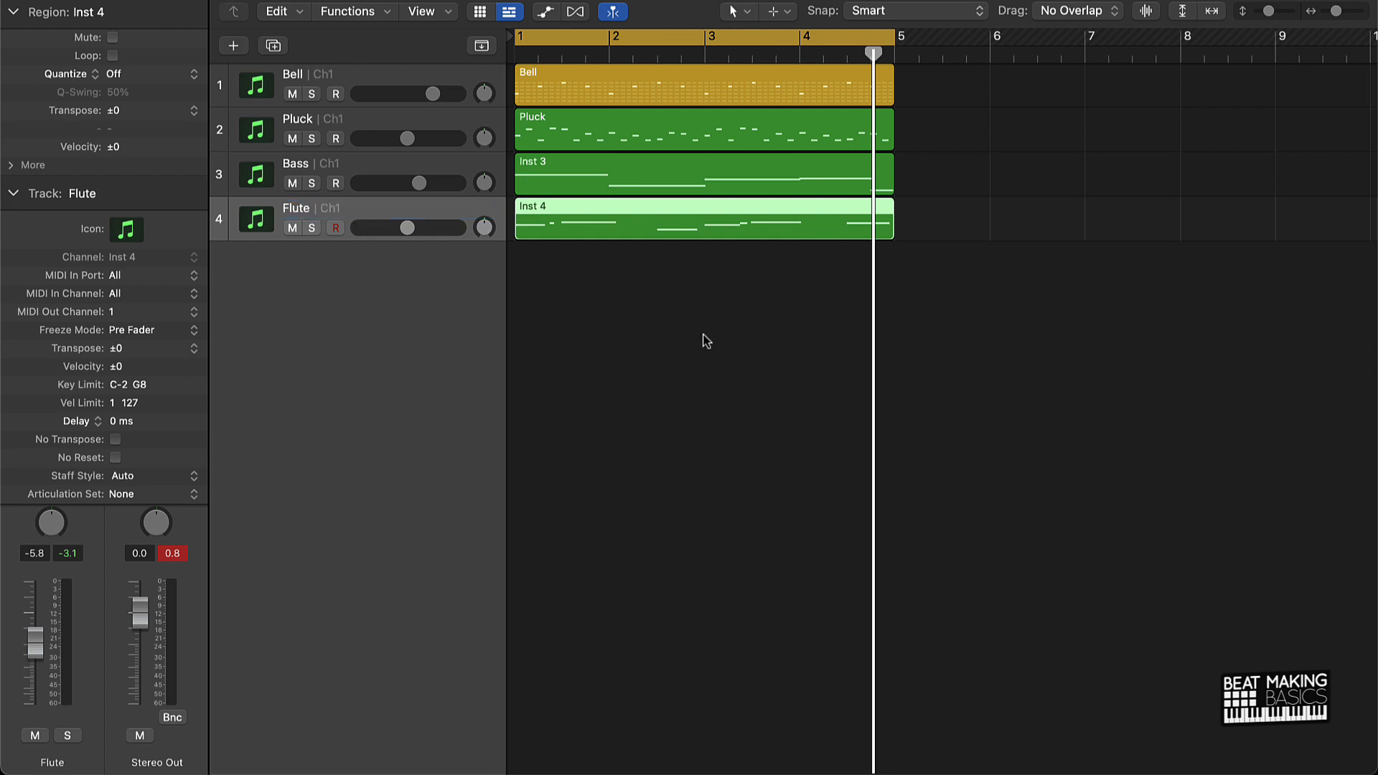
key(super+a)
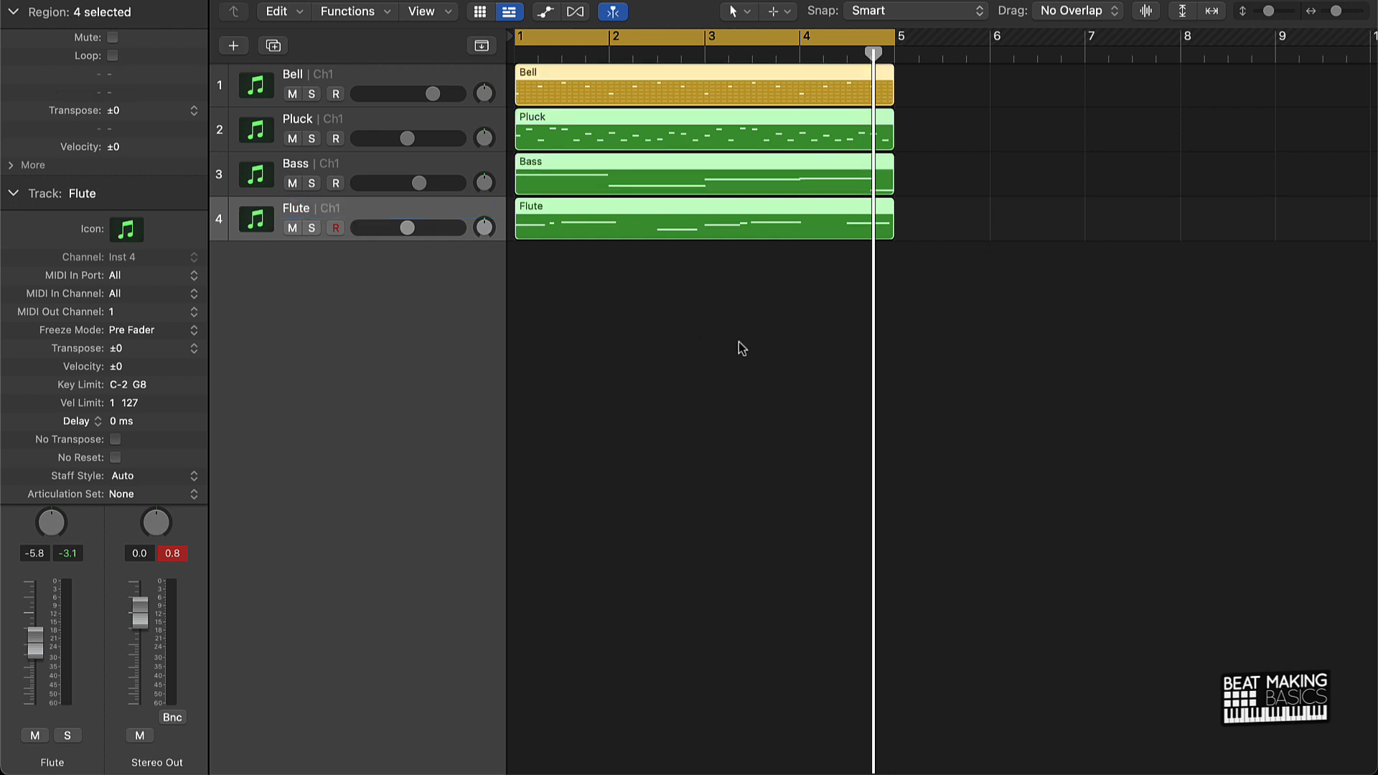
click(742, 348)
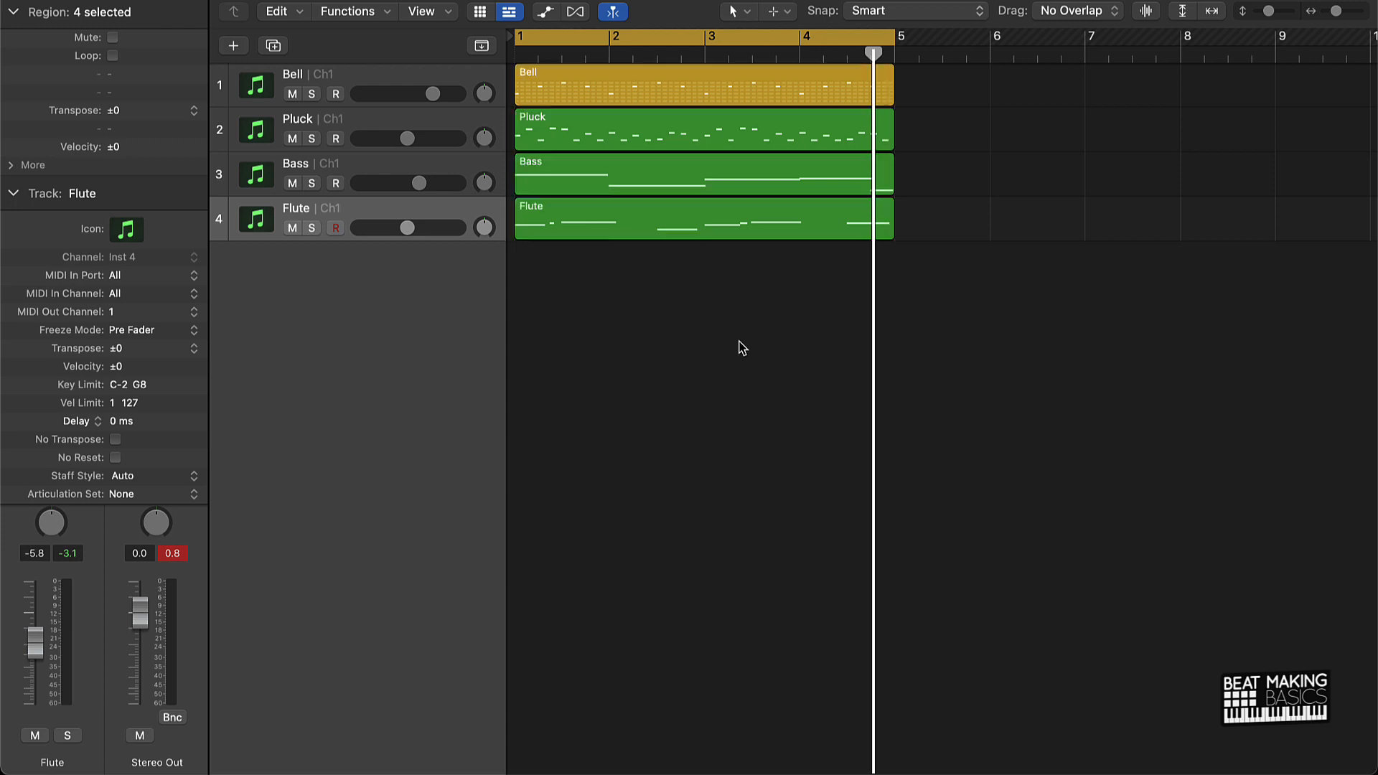
Repeat the Bell, Pluck, Bass and Flute regions three times so the arrangement extends to bar 17.
ctrl+alt+click(741, 343)
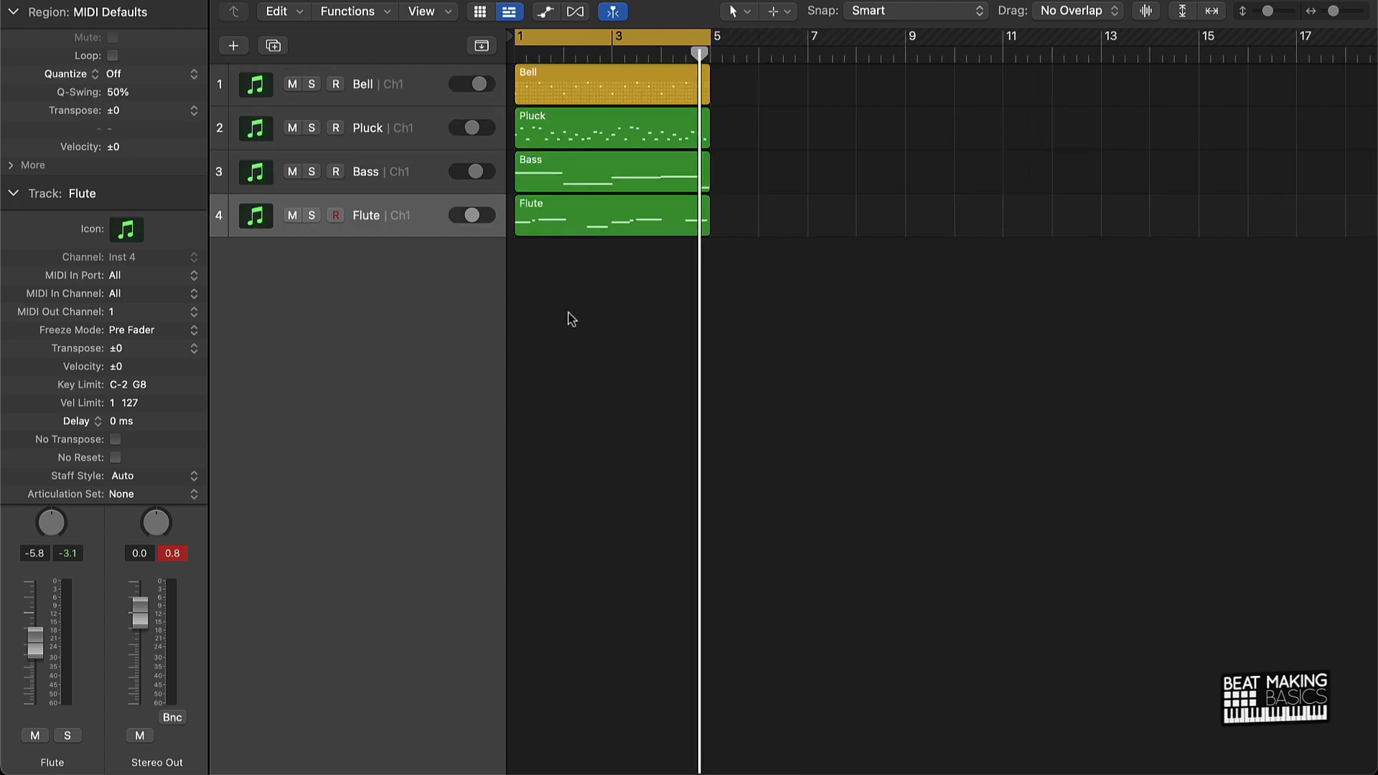
drag(588, 314, 617, 72)
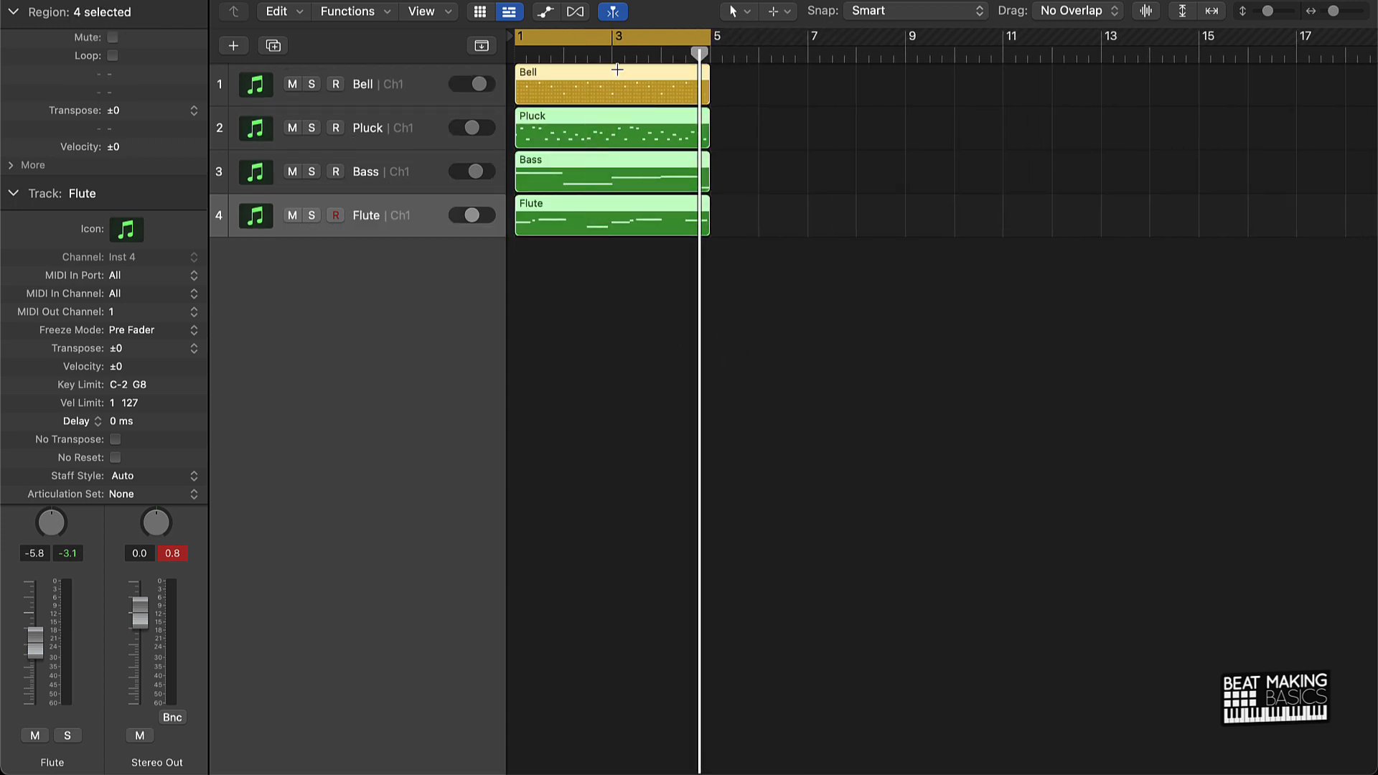
key(super+r)
key(super+r)
key(super+r)
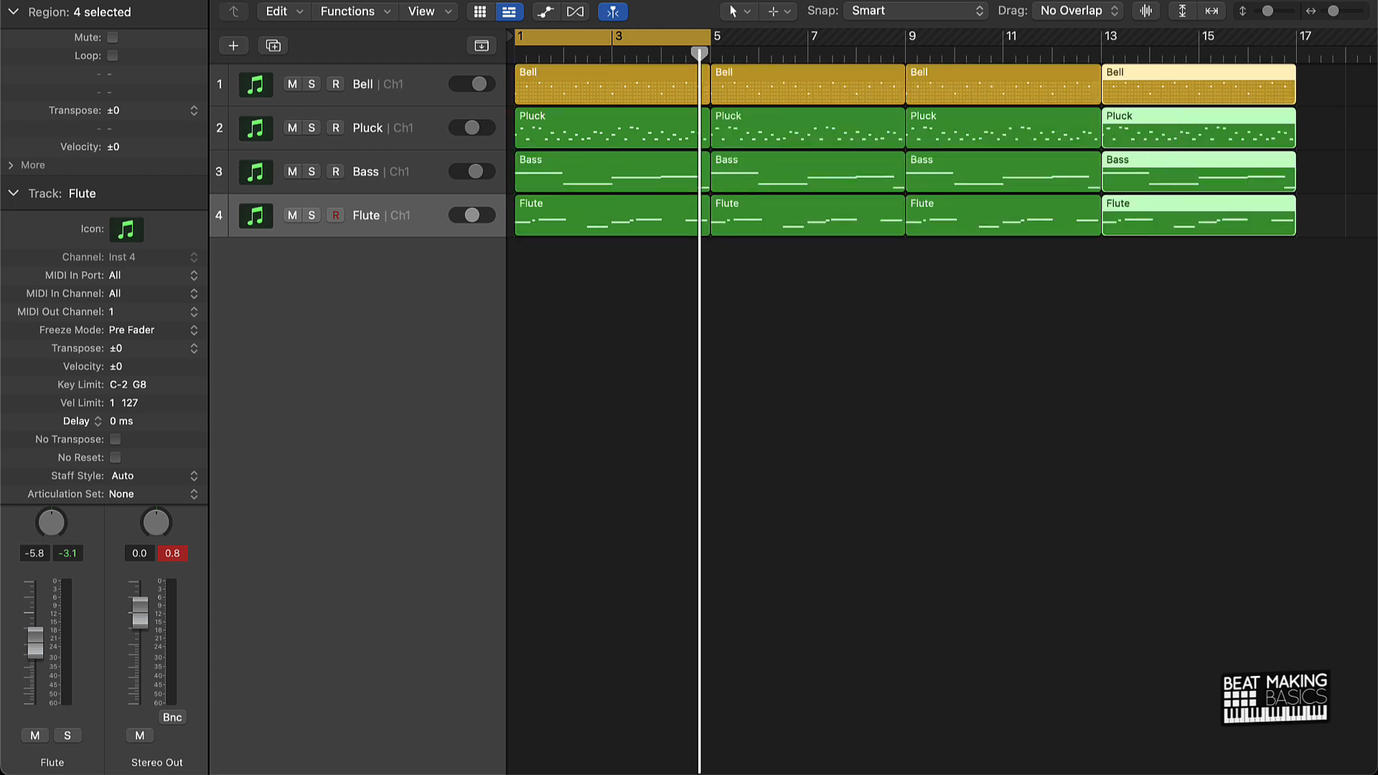
click(576, 349)
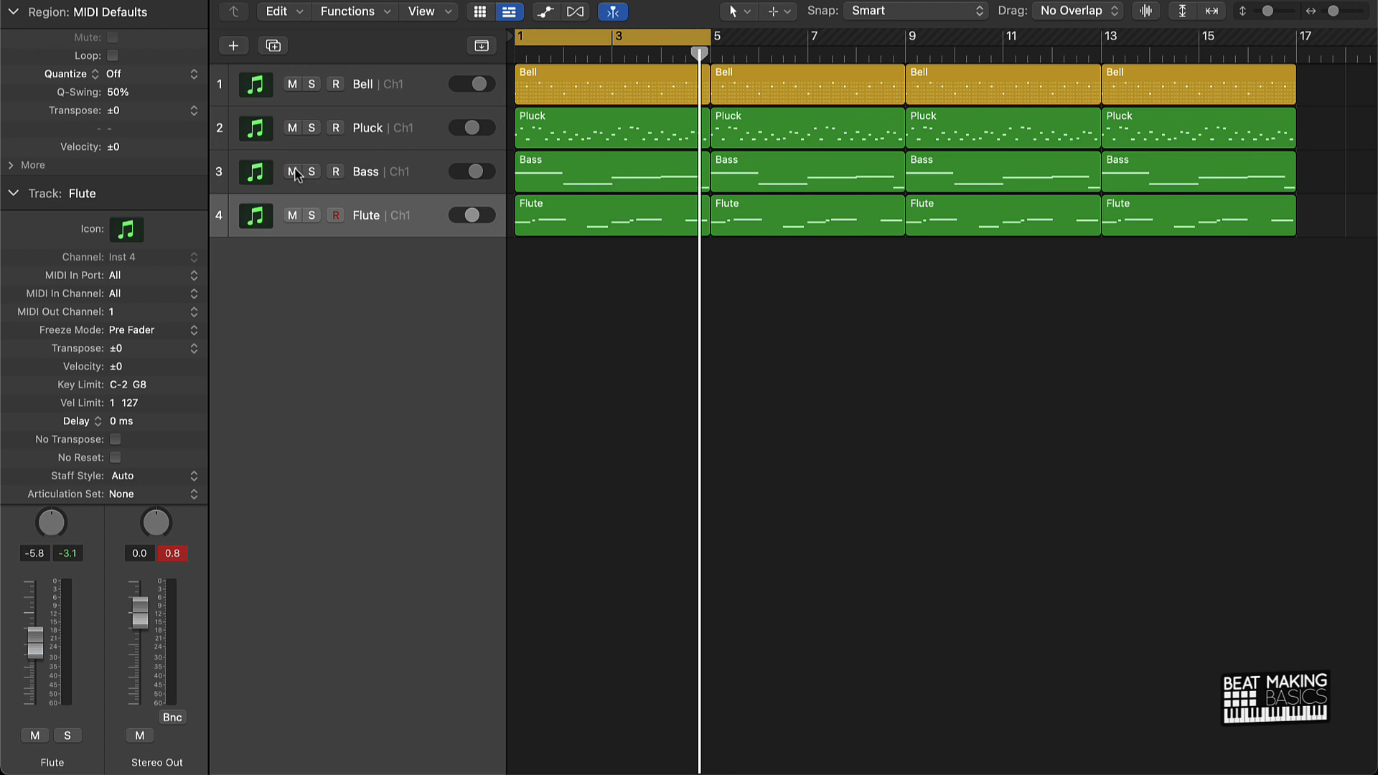
Mute the first two Flute regions and the first Bass region, and turn off Cycle mode.
drag(901, 262, 608, 210)
key(m)
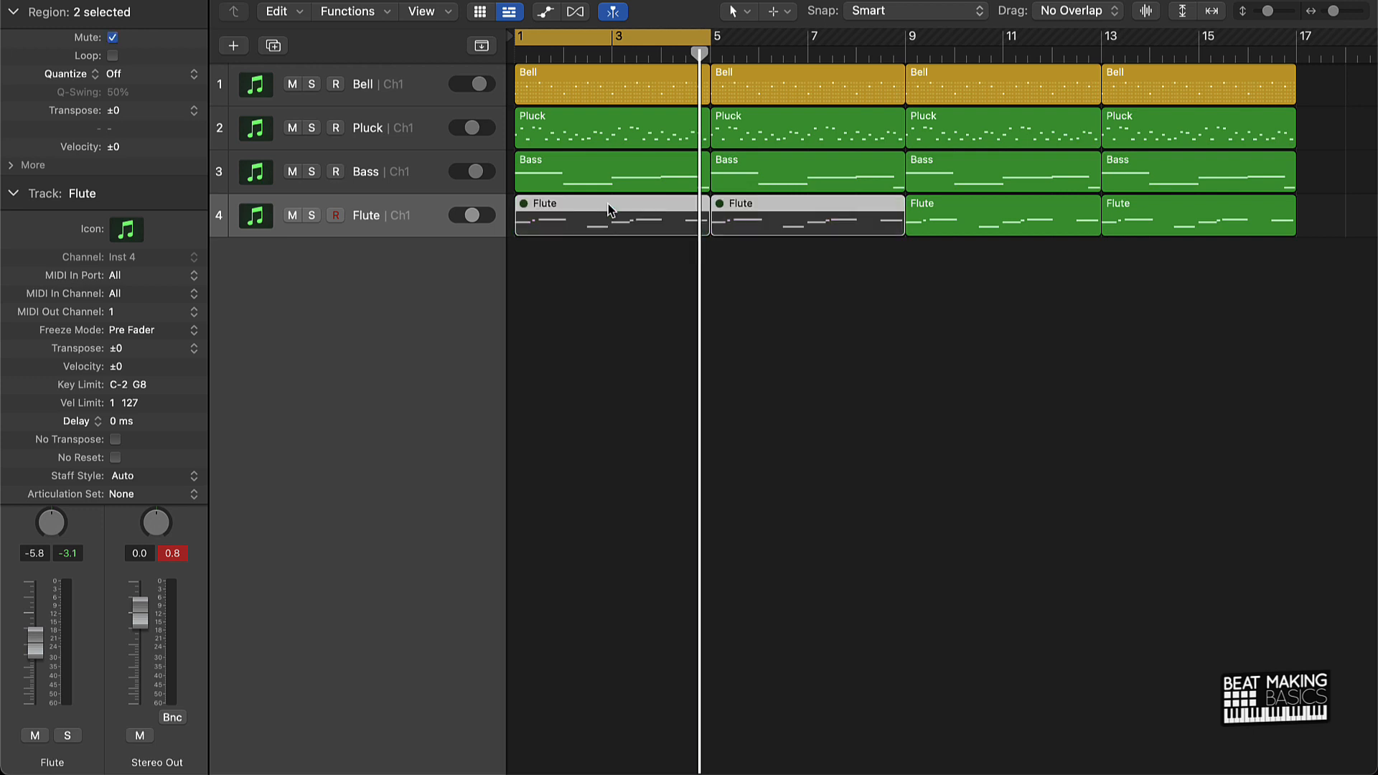
click(608, 184)
key(m)
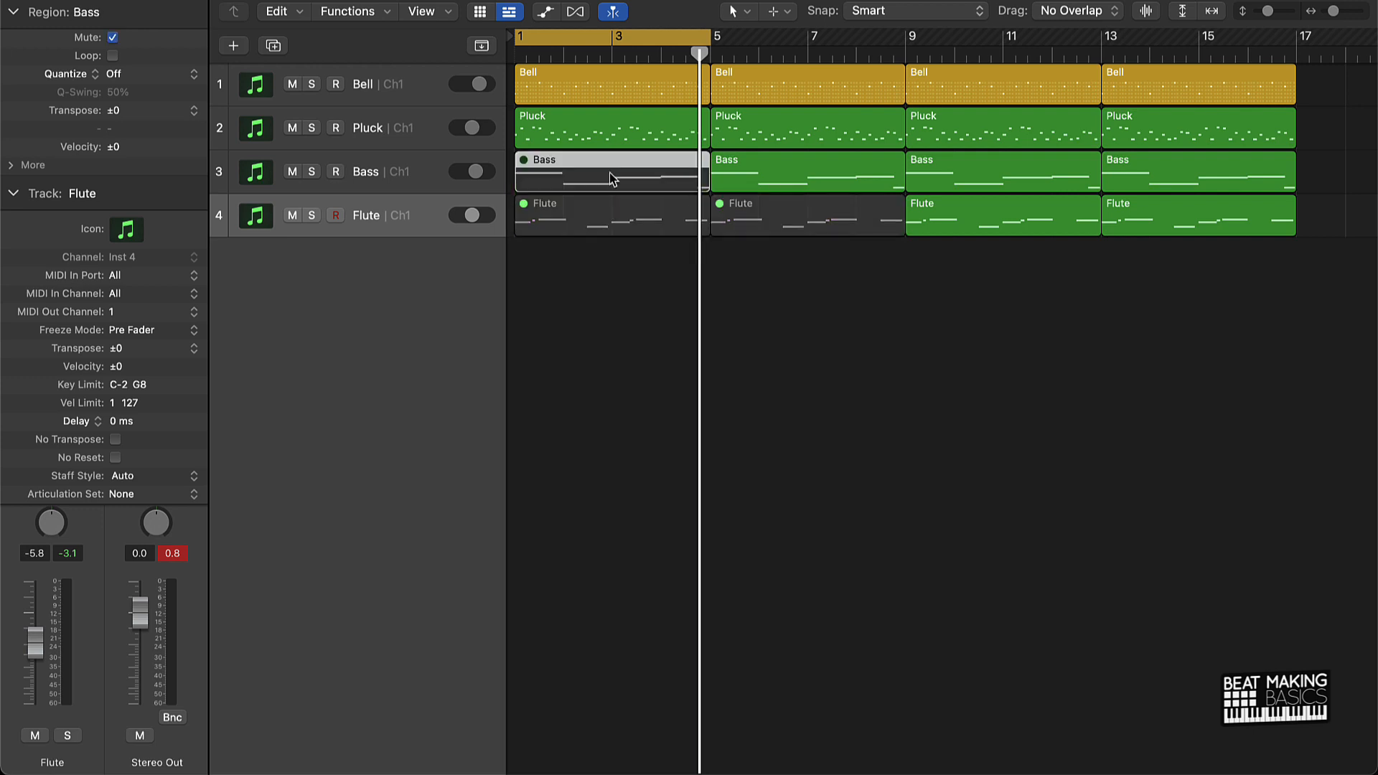
click(616, 30)
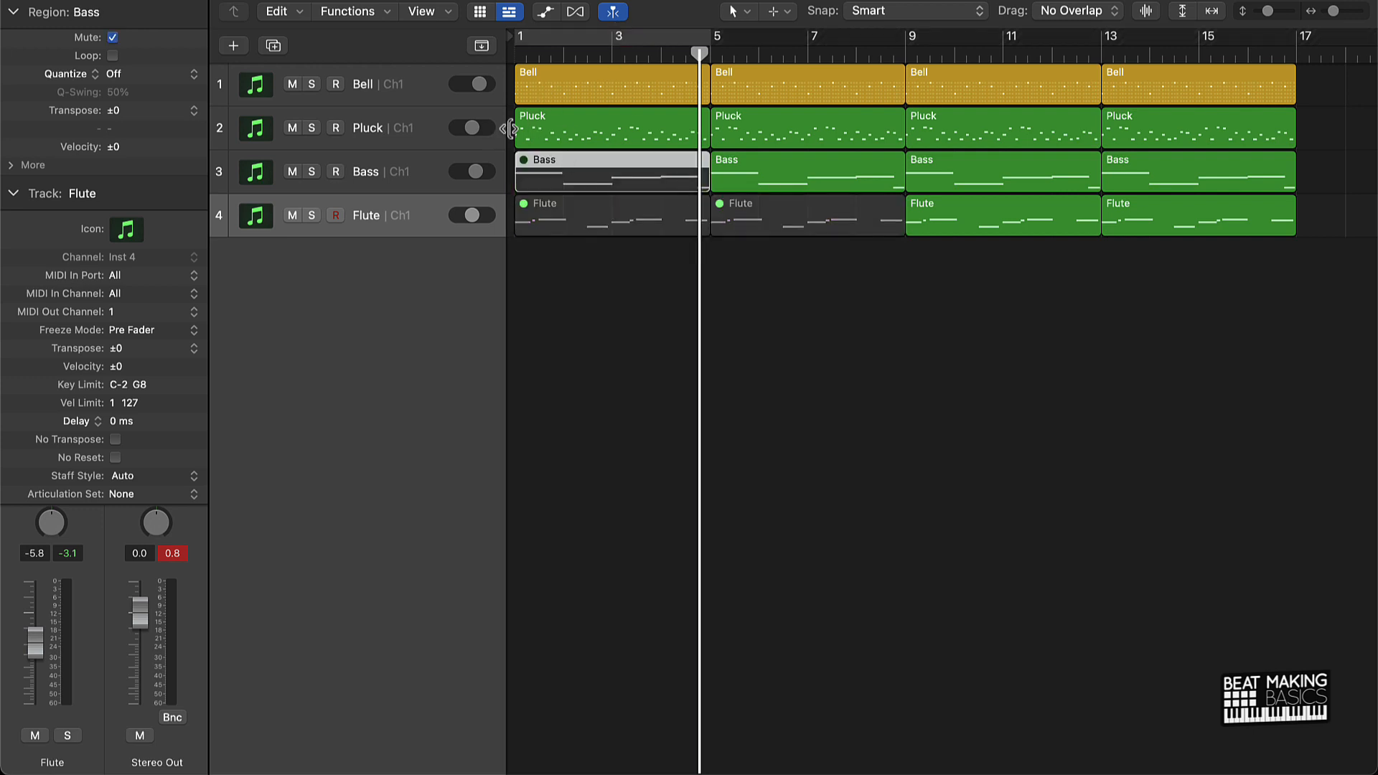
Mute the third Flute region, the second Bass region and the first Pluck region.
click(1003, 233)
key(m)
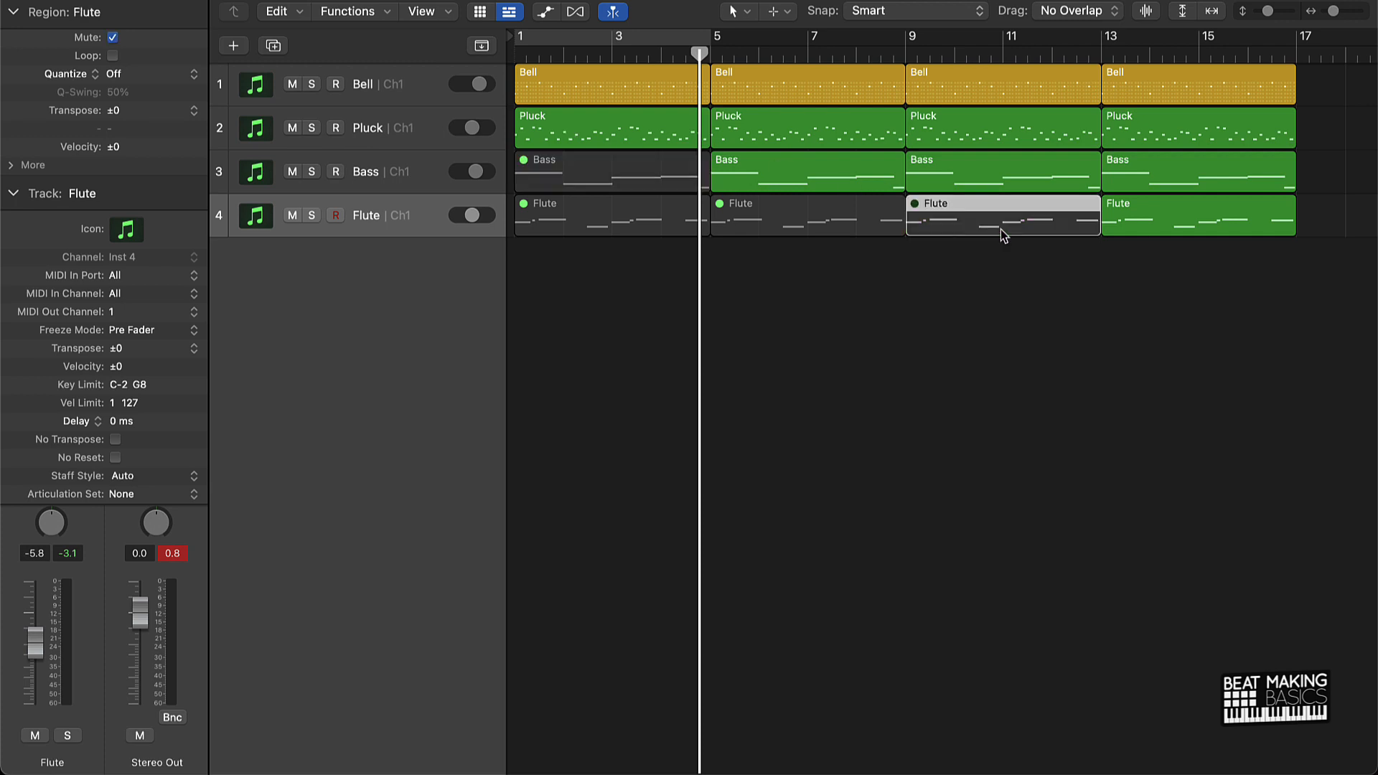
click(753, 204)
click(811, 181)
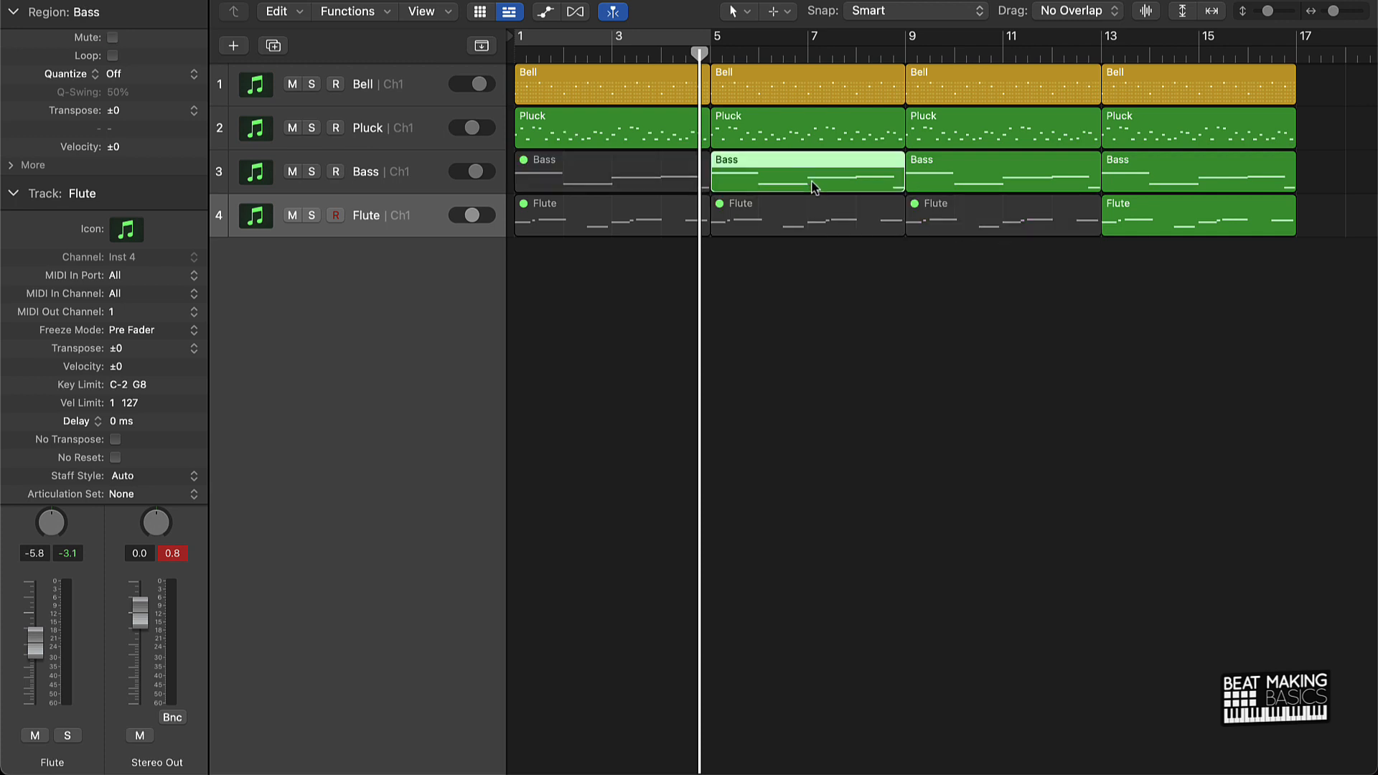
key(m)
click(659, 133)
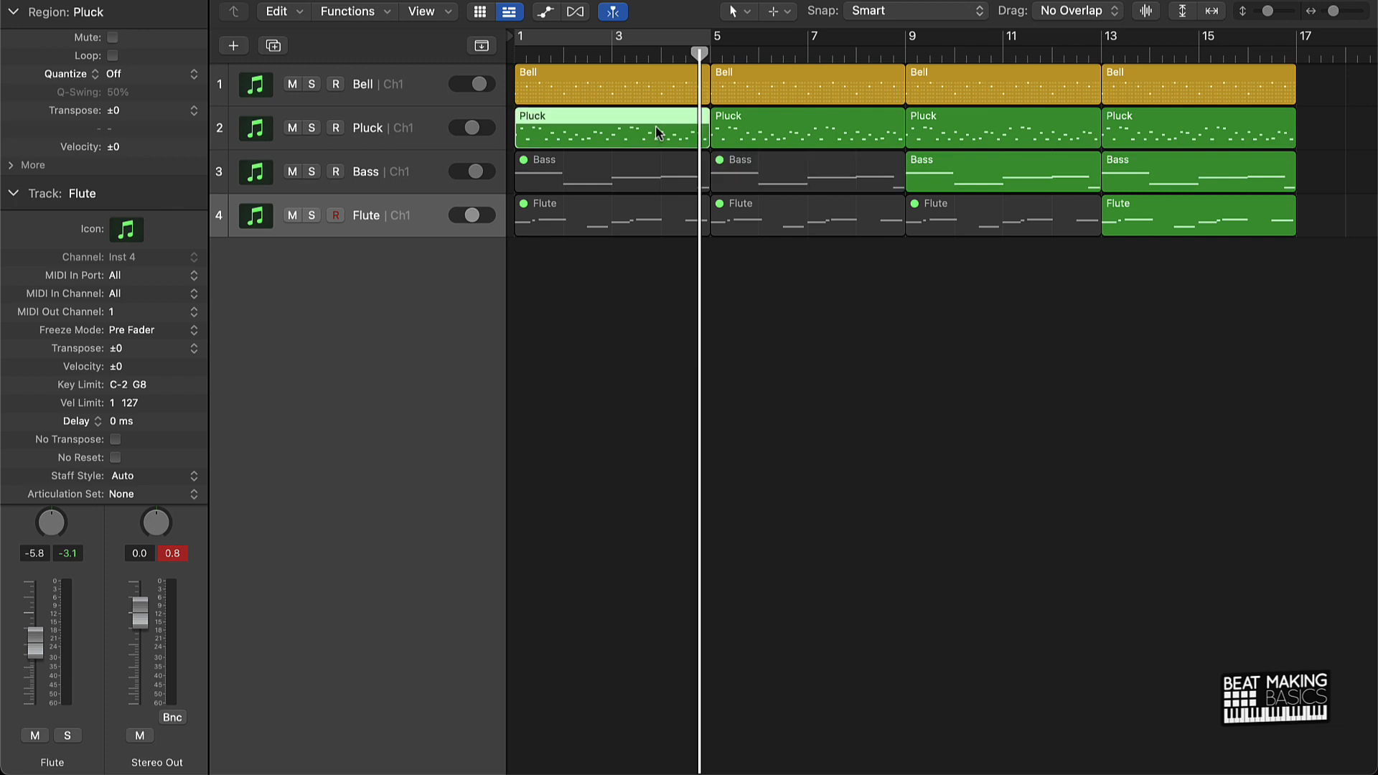
key(m)
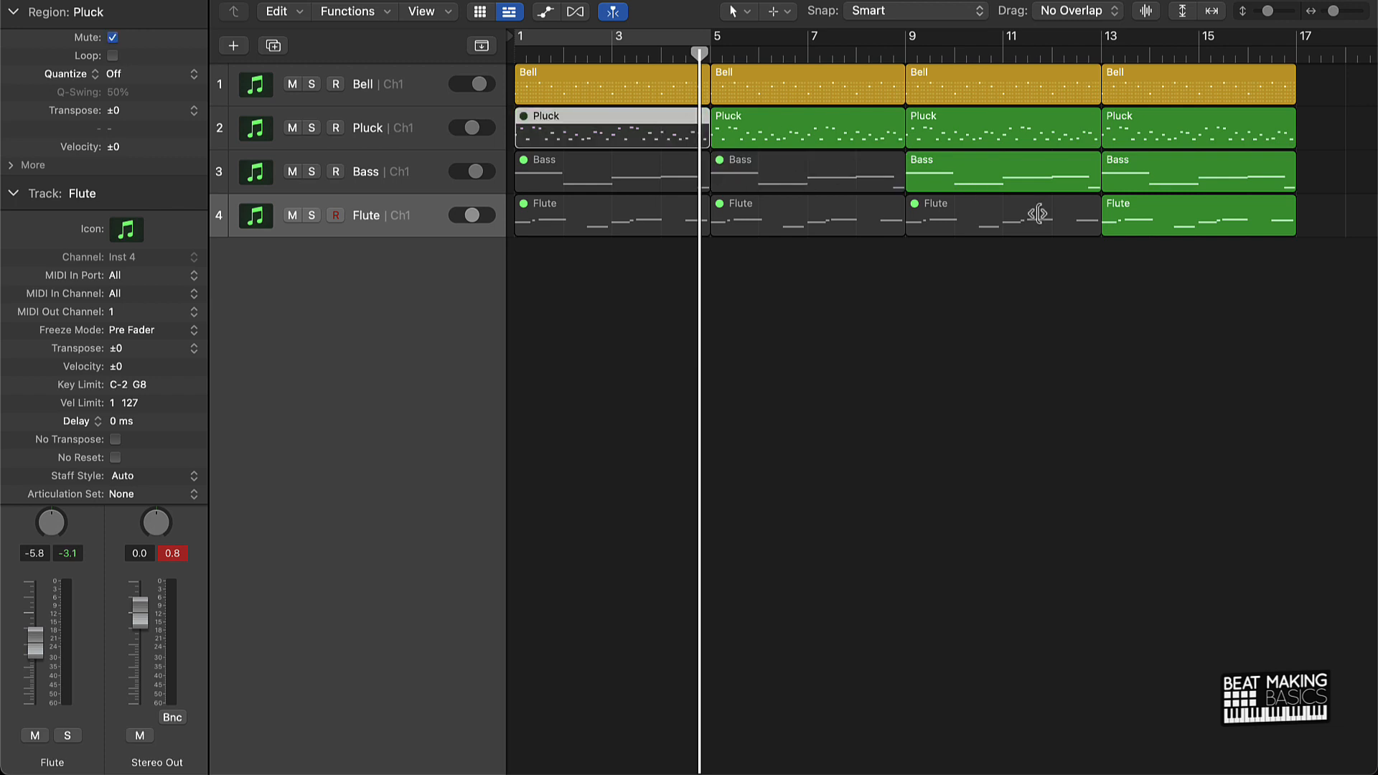
click(1067, 416)
Play the arrangement from the start and repeat the four regions at bar 13 twice, extending them to bar 25.
key(Return)
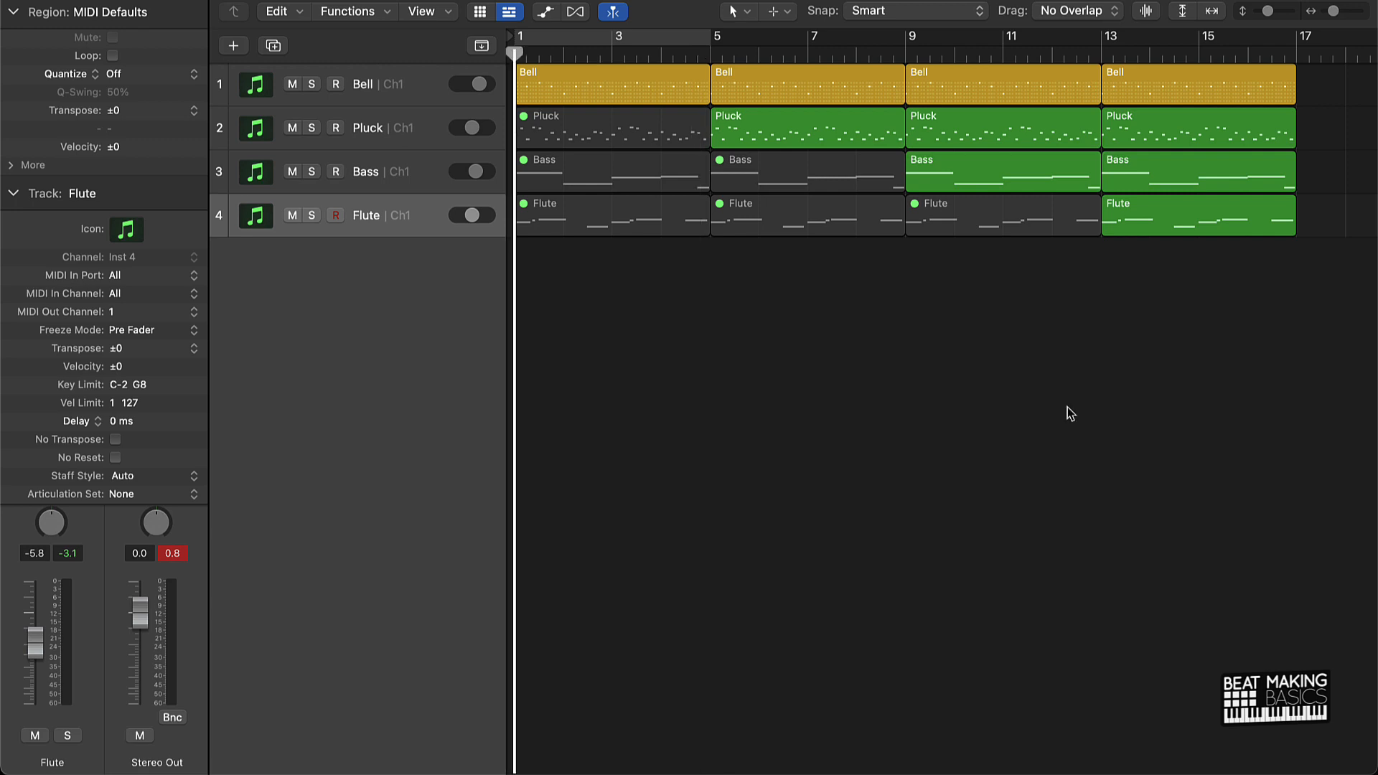
key(space)
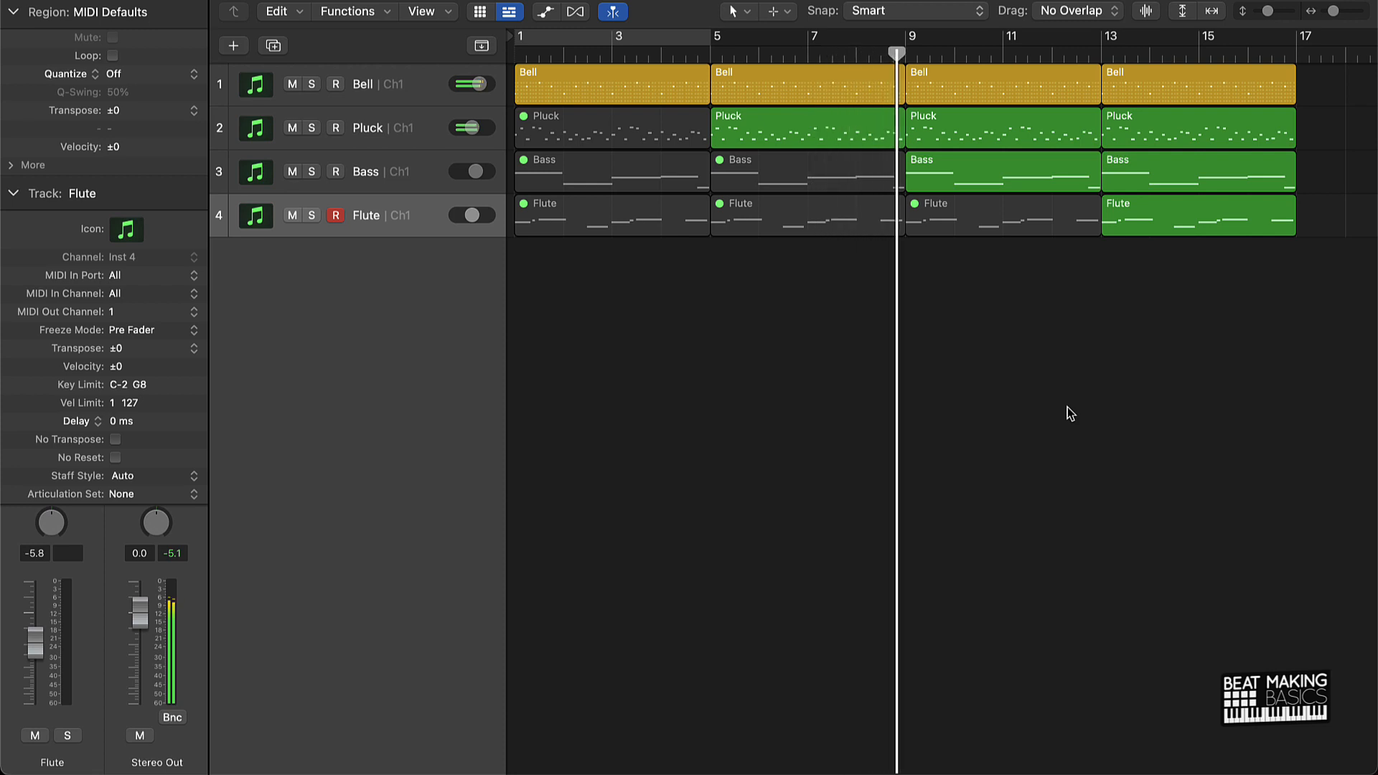
drag(1220, 372, 1202, 69)
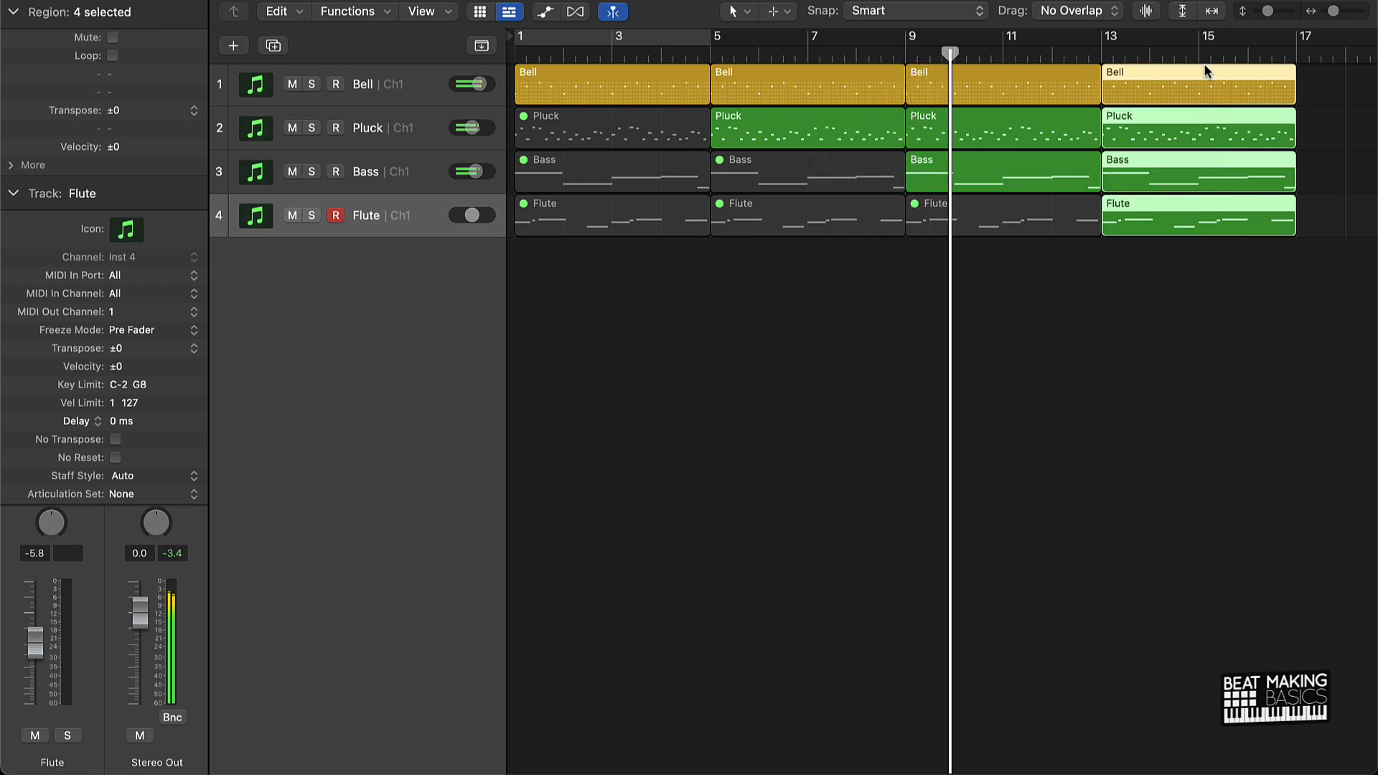
key(super+r)
scroll(1246, 307, right, 1)
key(super+r)
scroll(1206, 306, right, 3)
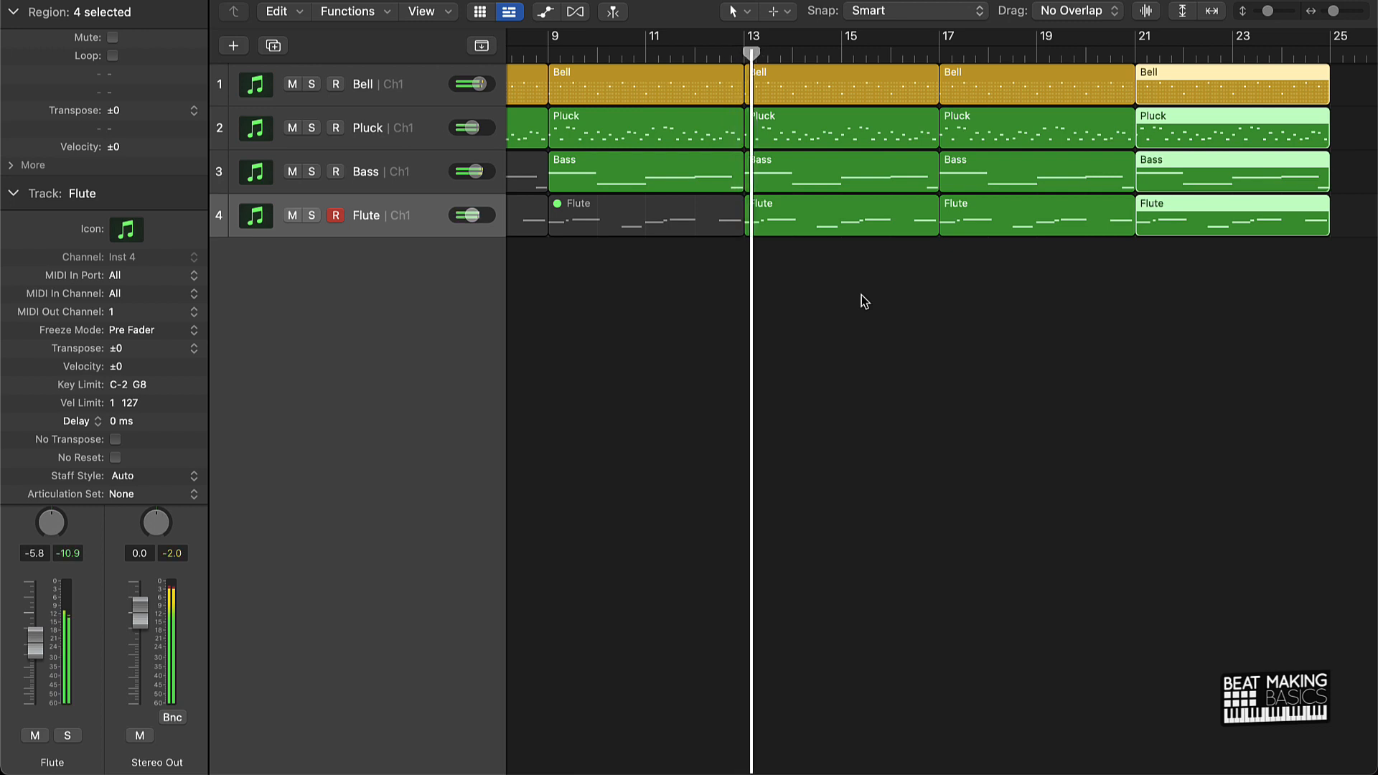
Mute the Flute region at bar 21.
click(472, 215)
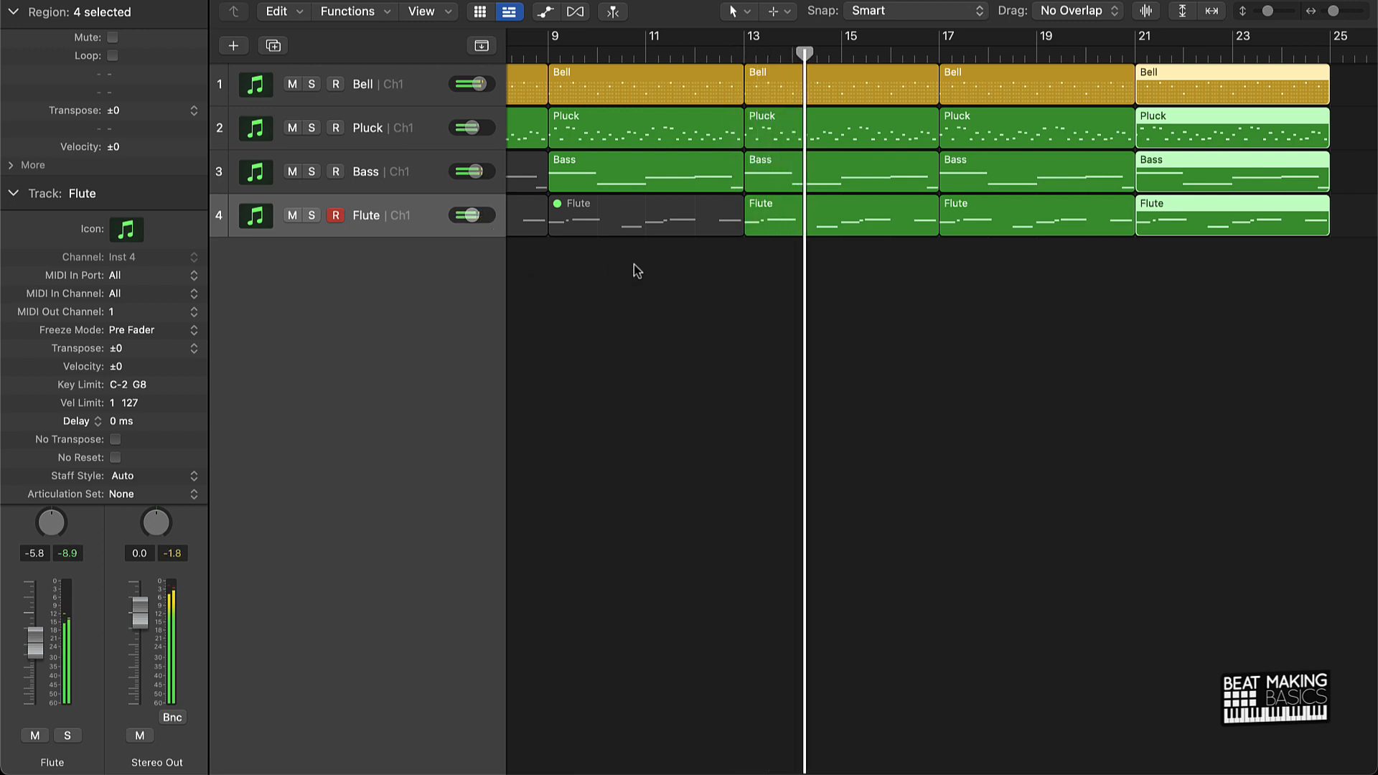
click(982, 300)
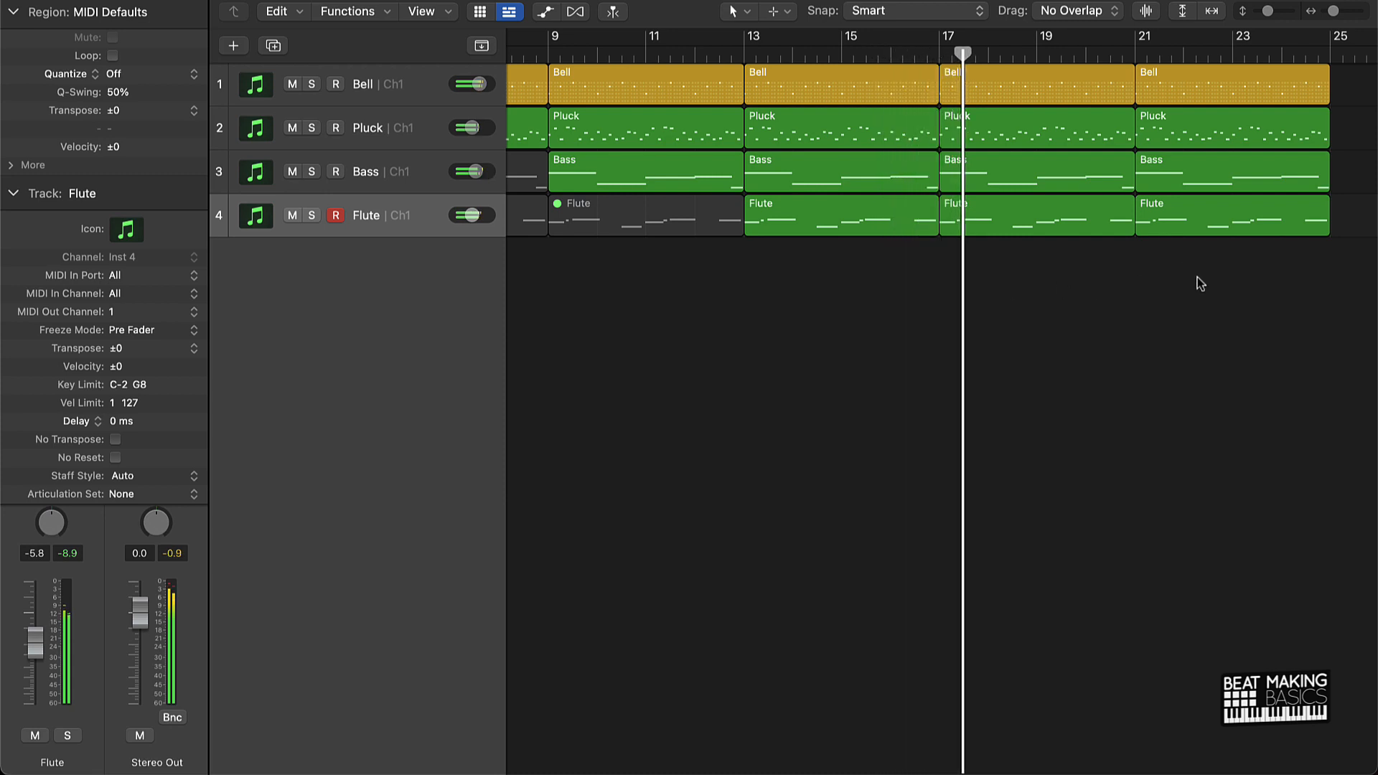
scroll(1197, 277, right, 5)
drag(1072, 288, 1071, 225)
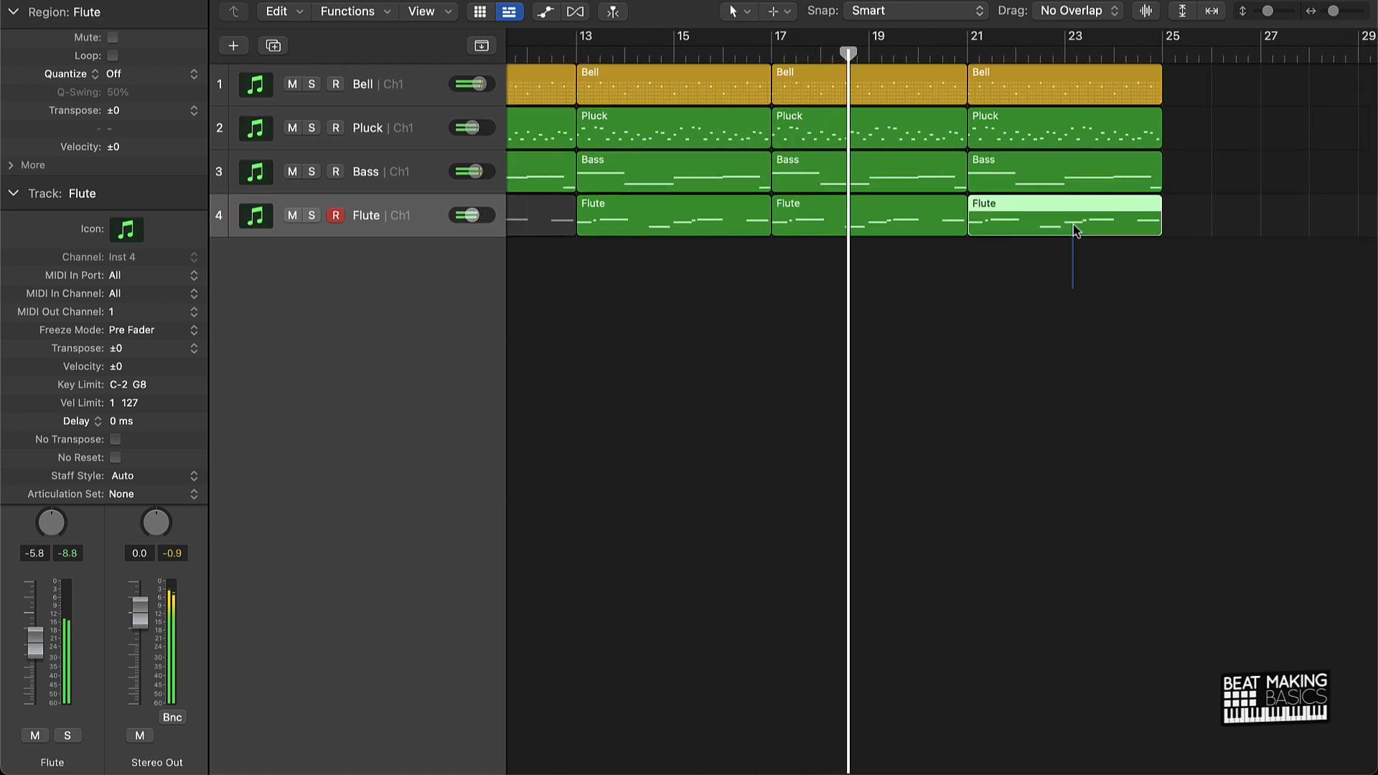
key(ctrl+m)
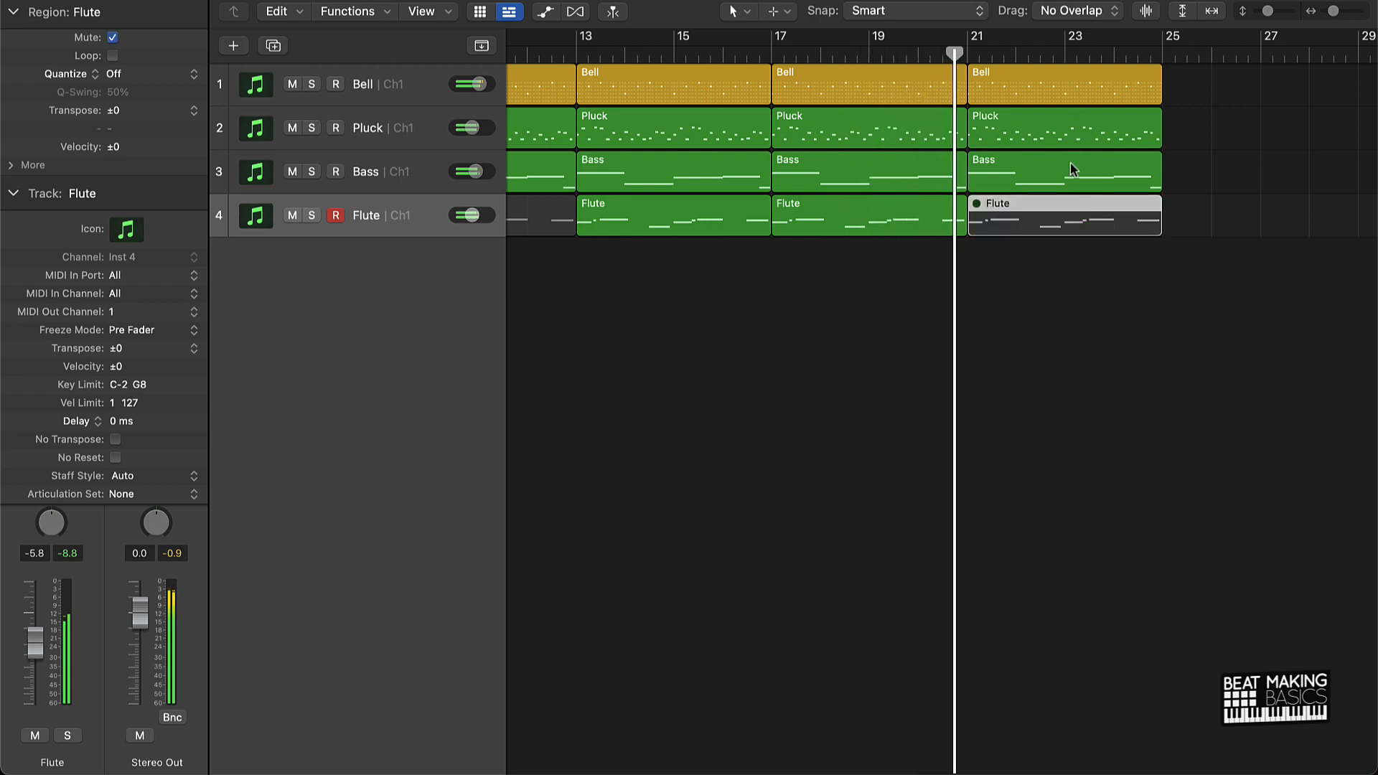
Repeat the Bell, Pluck, Bass and Flute regions at bar 21 once, extending the arrangement to bar 29.
drag(1040, 280, 1128, 46)
key(super+r)
scroll(1252, 239, right, 4)
click(1048, 278)
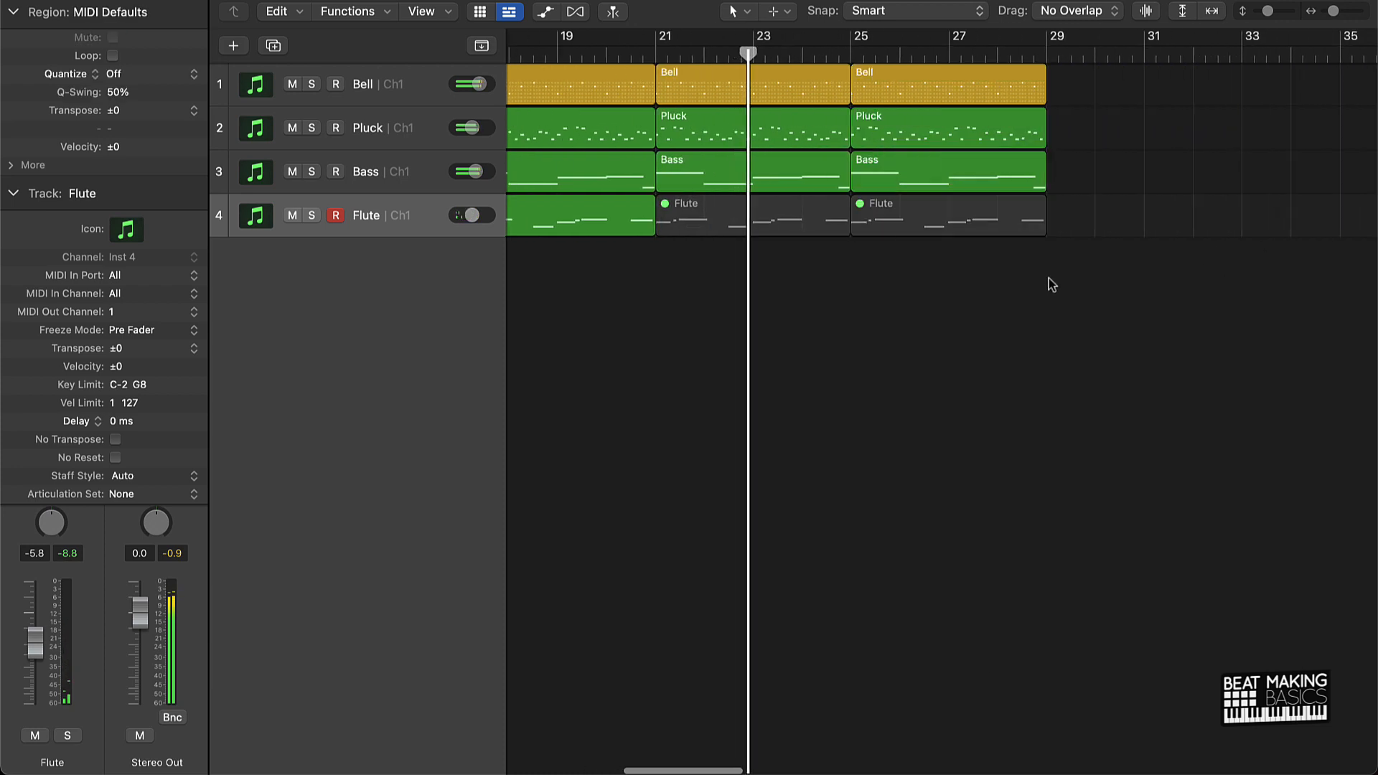
Mute the Bell region at bar 25 and repeat the four regions there once, extending the arrangement to bar 33.
click(951, 86)
key(ctrl+m)
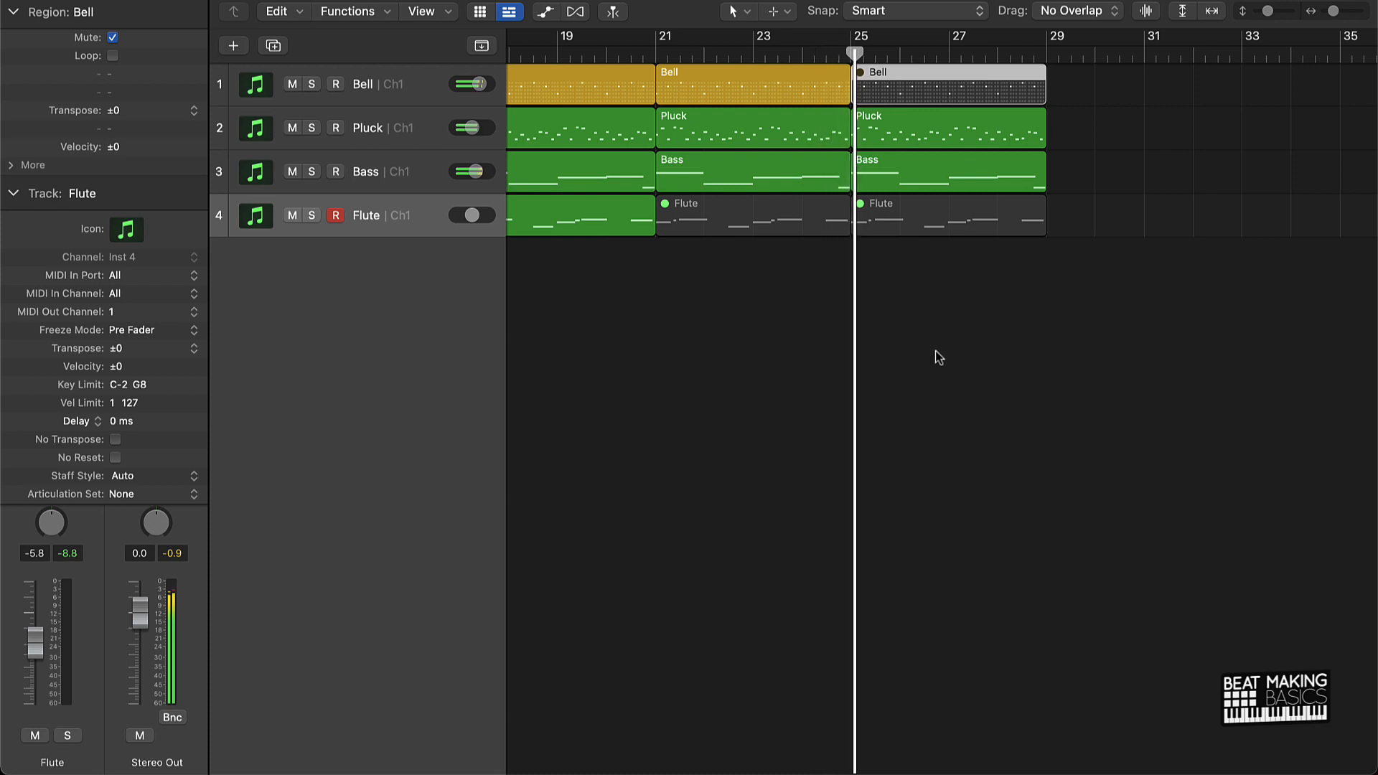
click(931, 310)
drag(939, 262, 1006, 74)
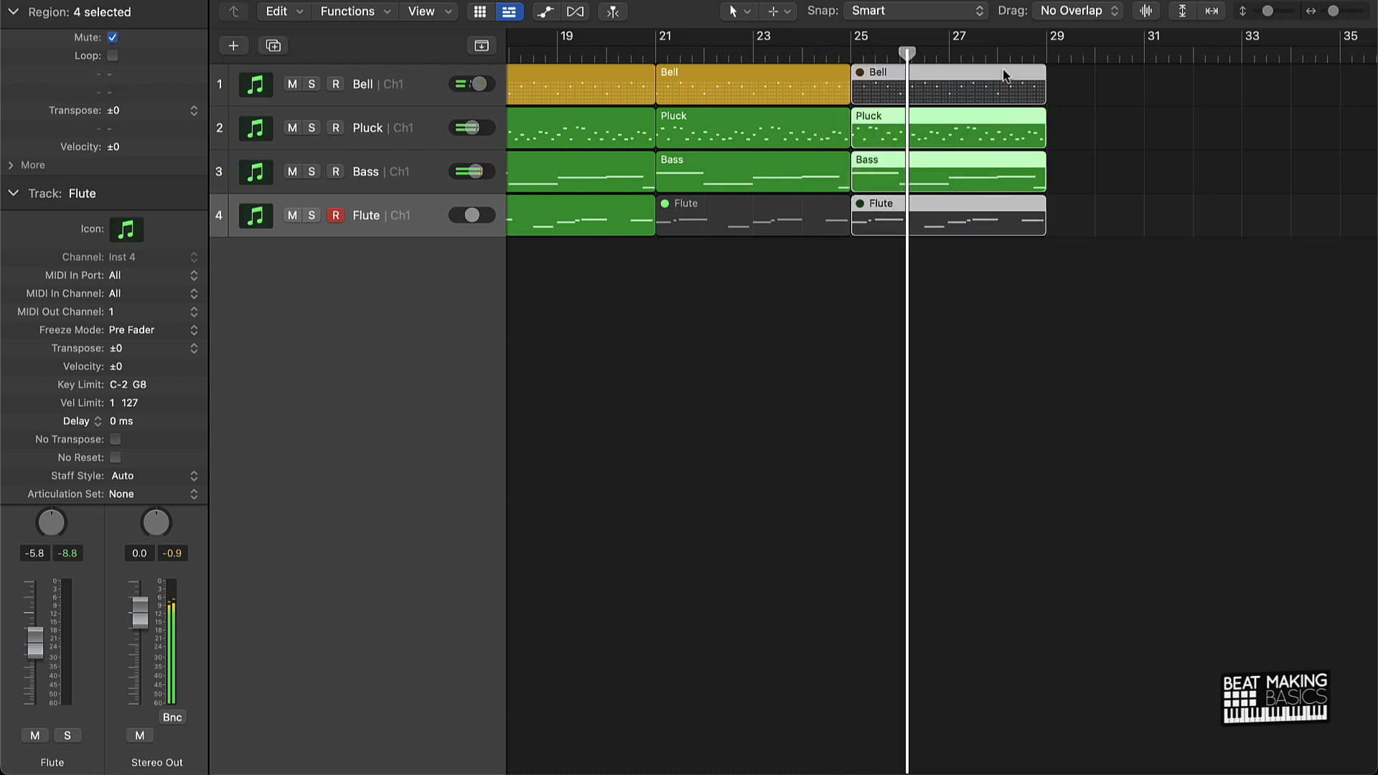
key(super+r)
click(1130, 321)
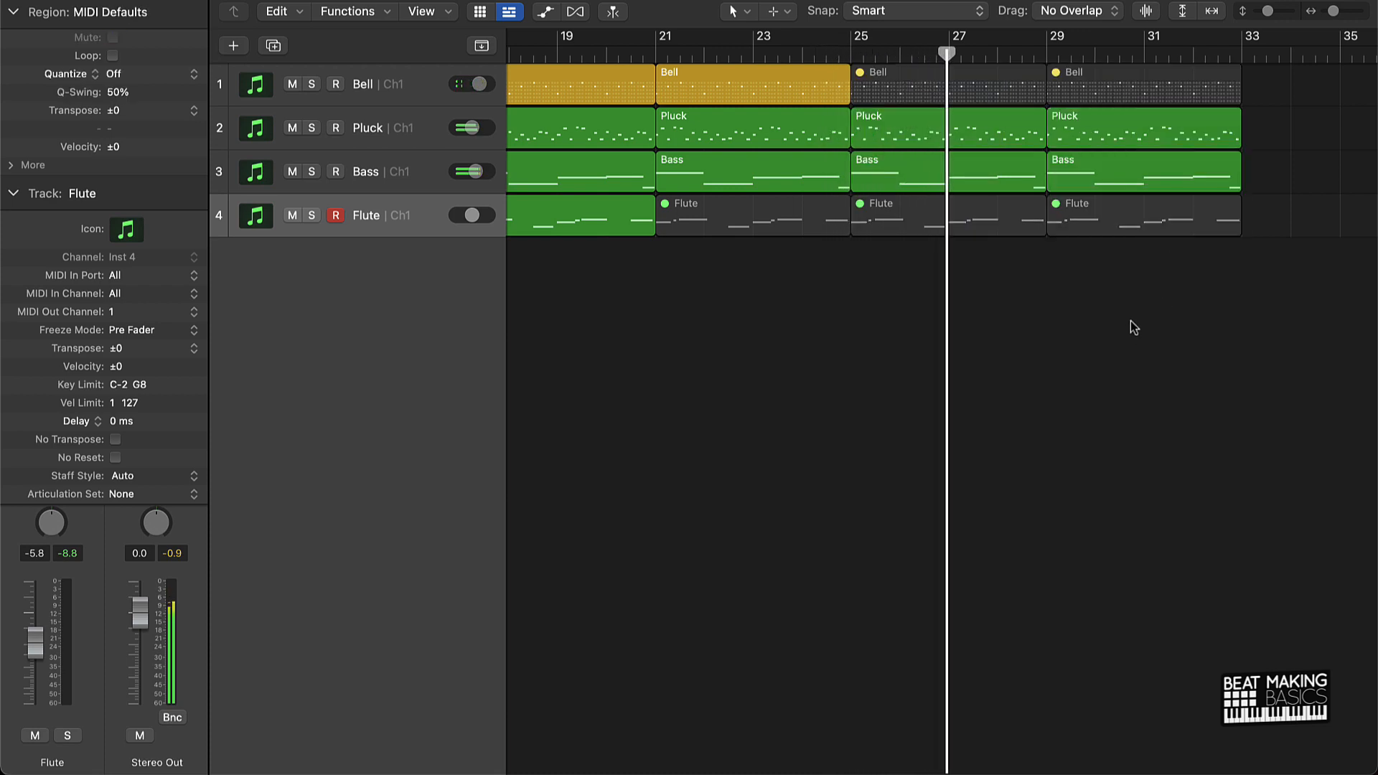
Repeat all regions from bar 25 to bar 33 once, extending the arrangement to bar 41.
click(1112, 92)
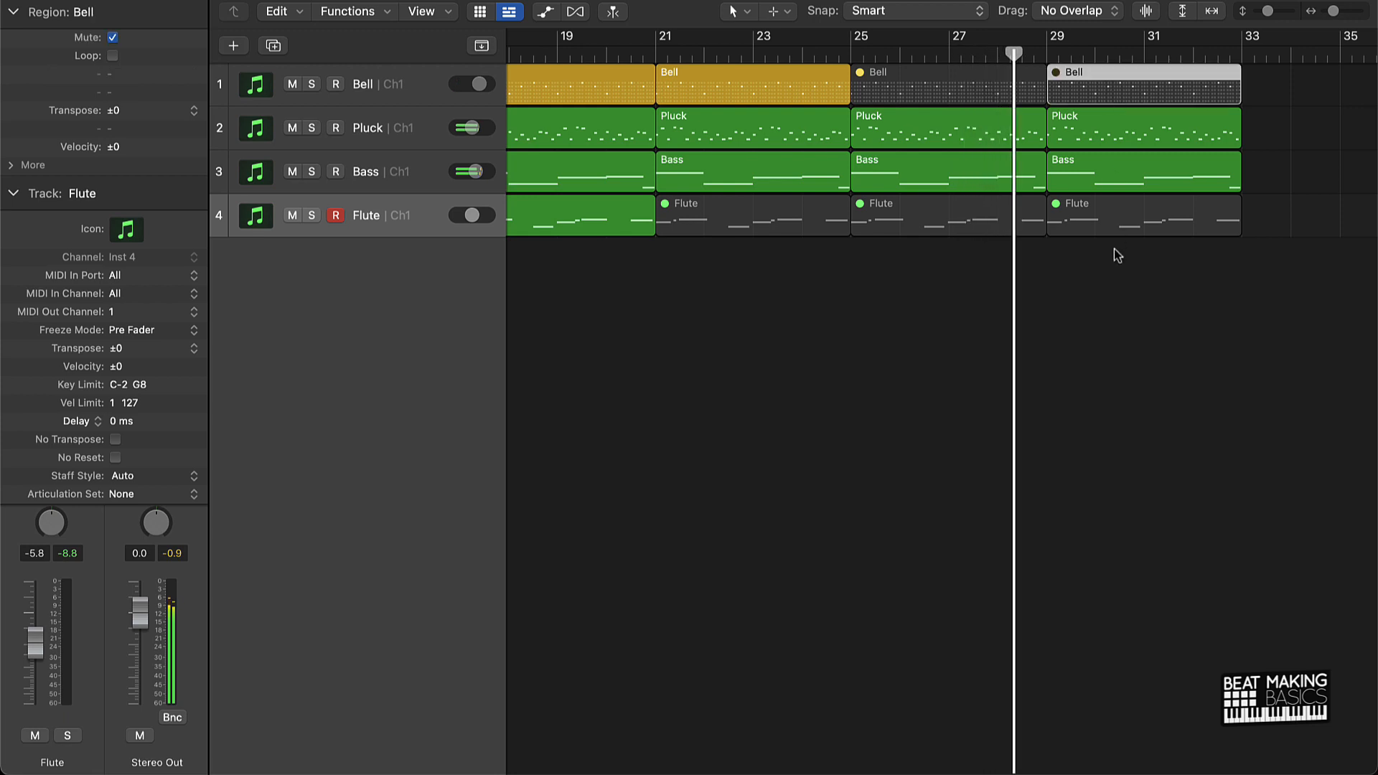
ctrl+alt+click(1004, 275)
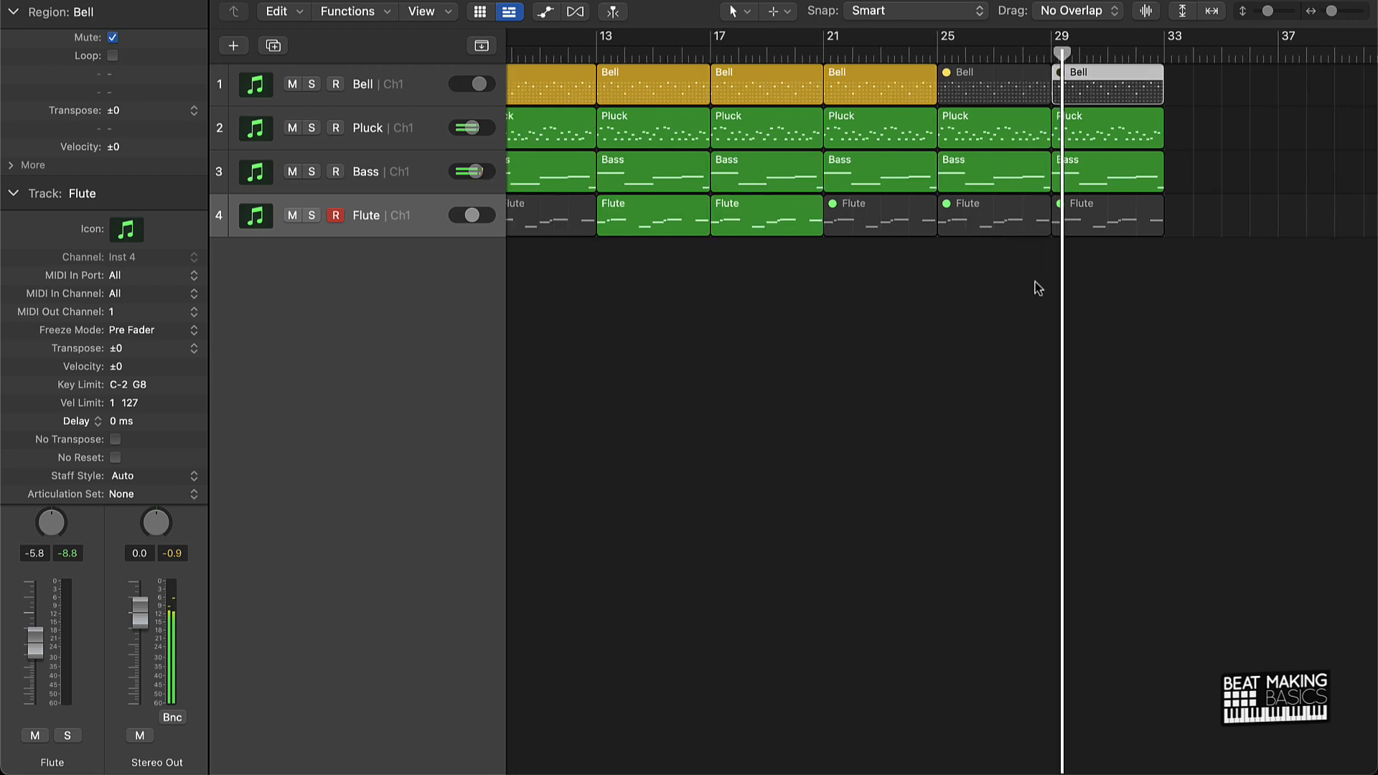
drag(981, 278, 1160, 57)
key(super+r)
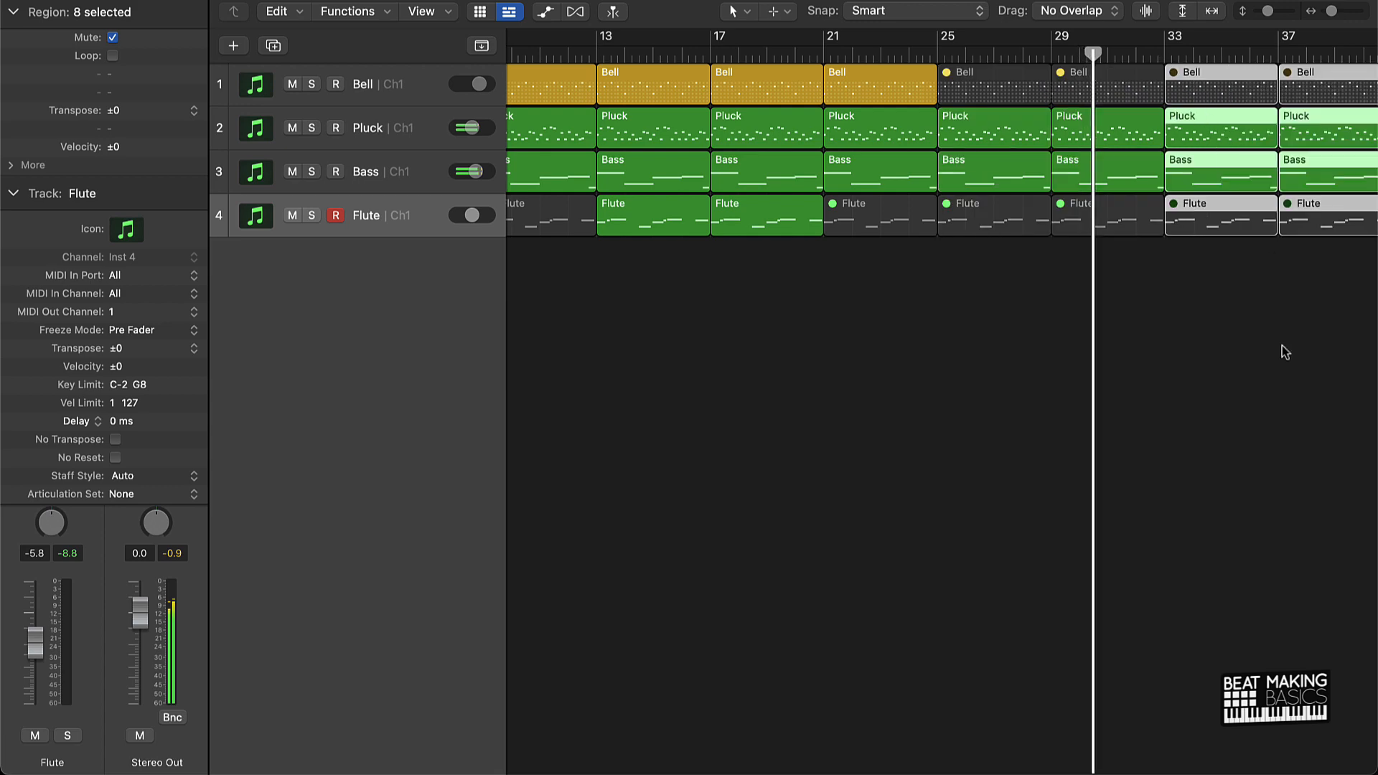
click(1279, 339)
scroll(1278, 336, right, 5)
Unmute the Bell regions and mute the Pluck regions at bars 33 and 37.
click(886, 115)
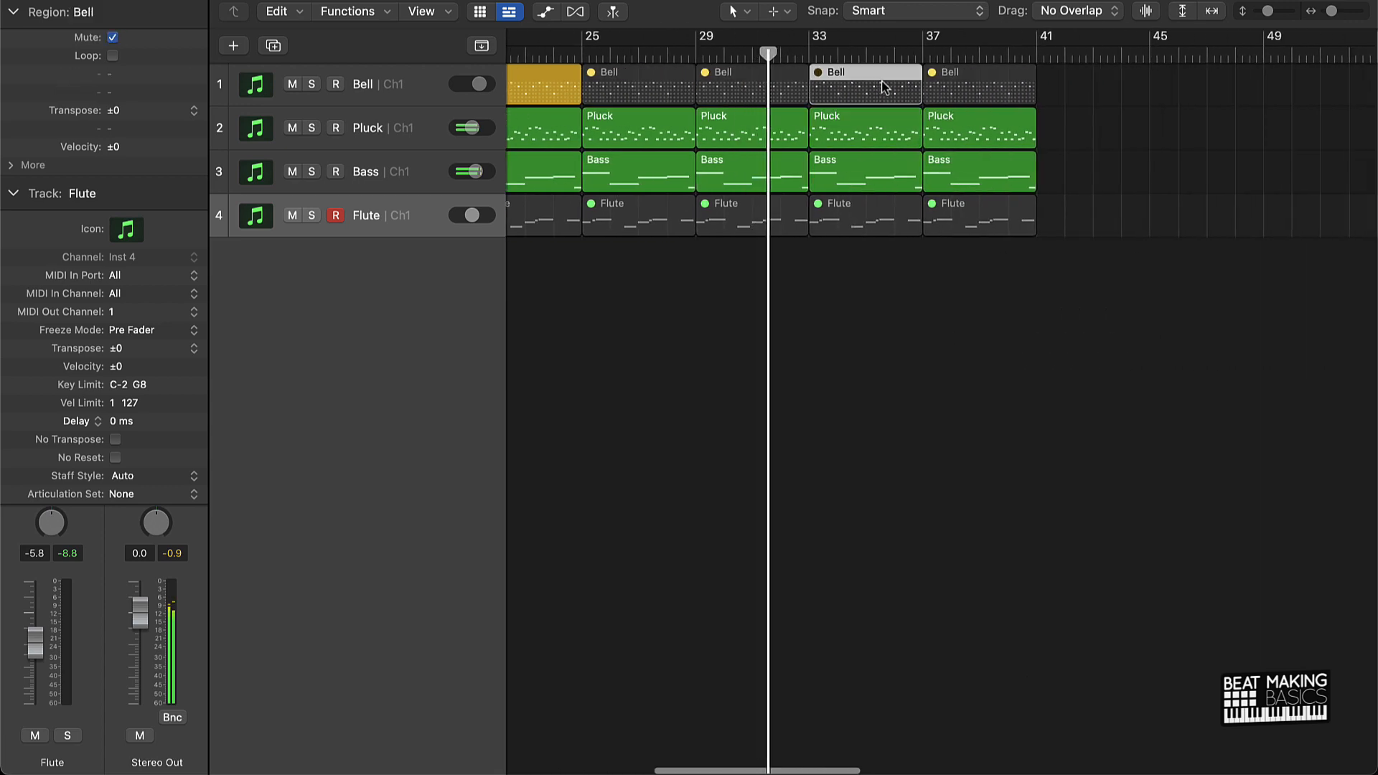
shift+click(881, 80)
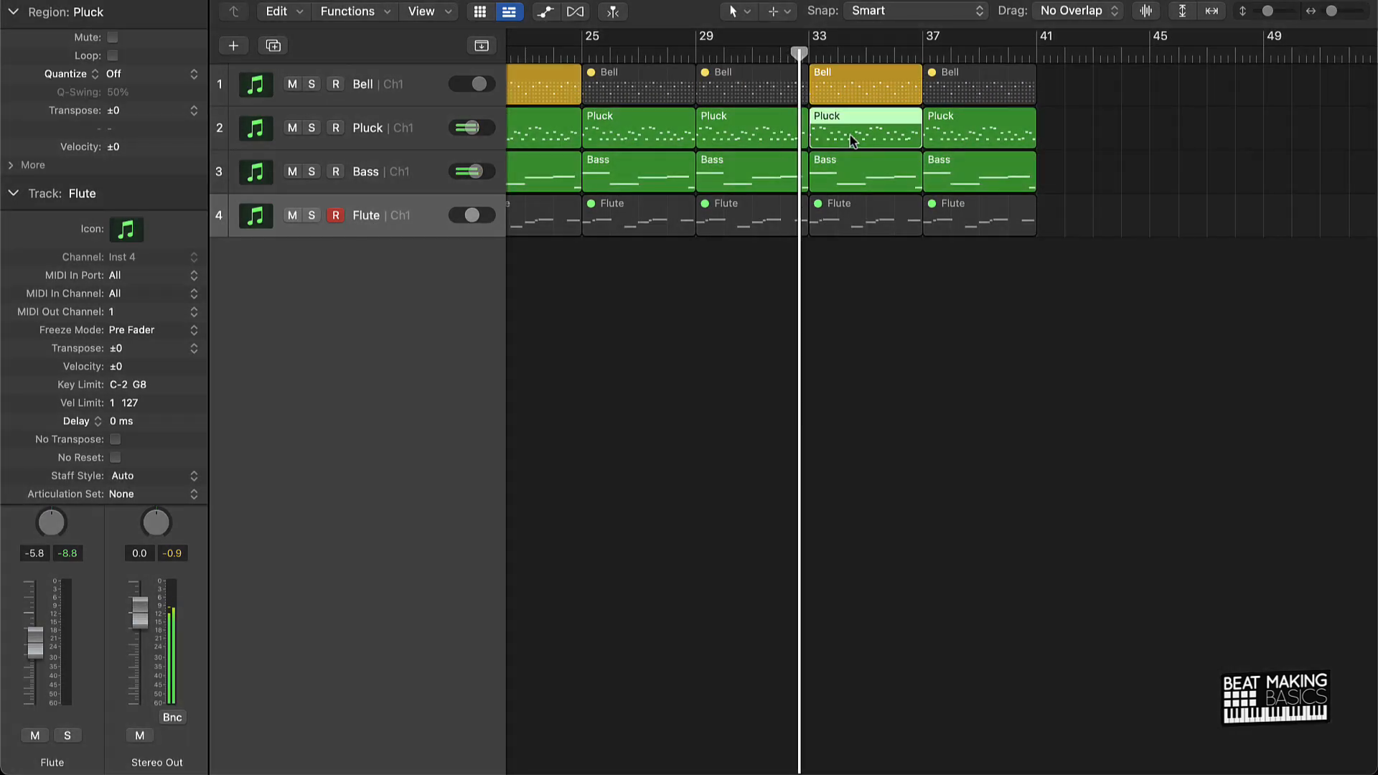
key(ctrl+m)
click(963, 124)
key(ctrl+m)
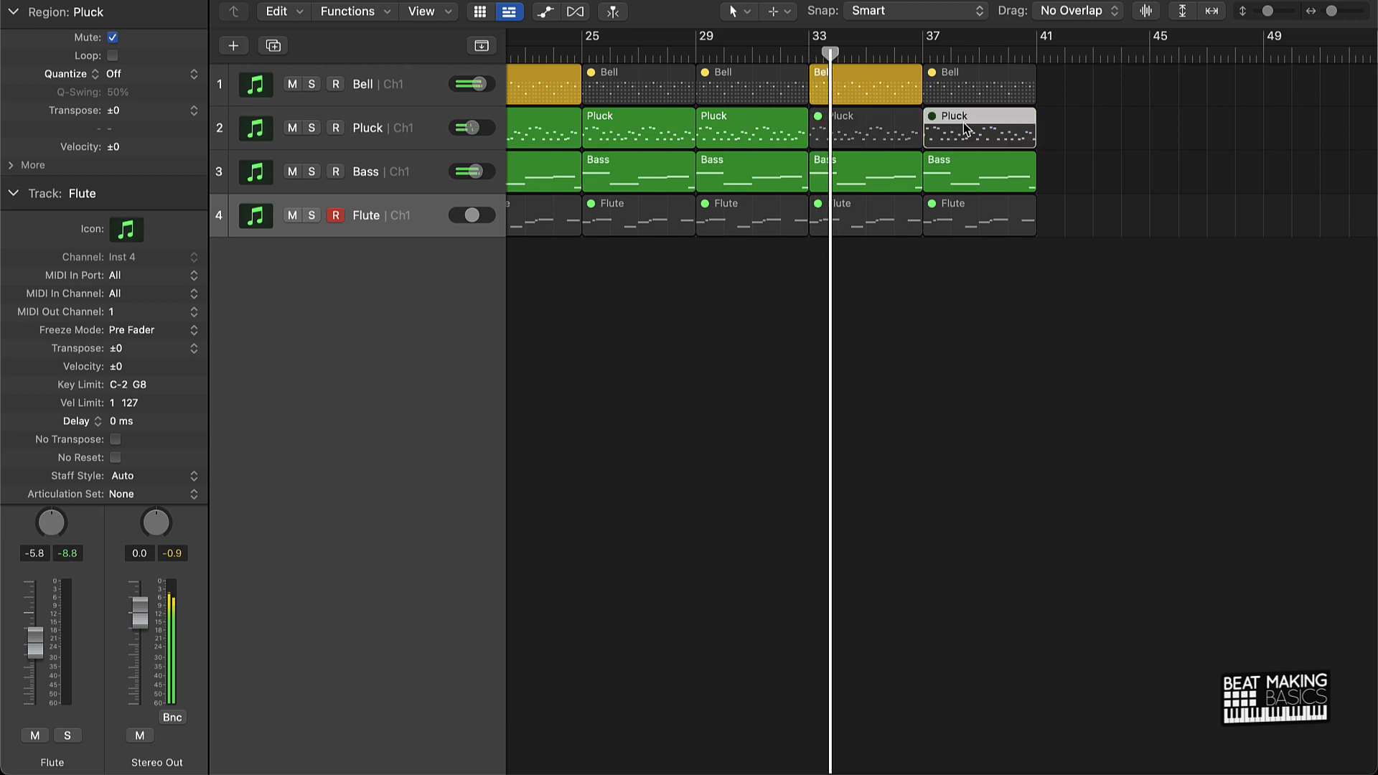
click(942, 101)
key(ctrl+m)
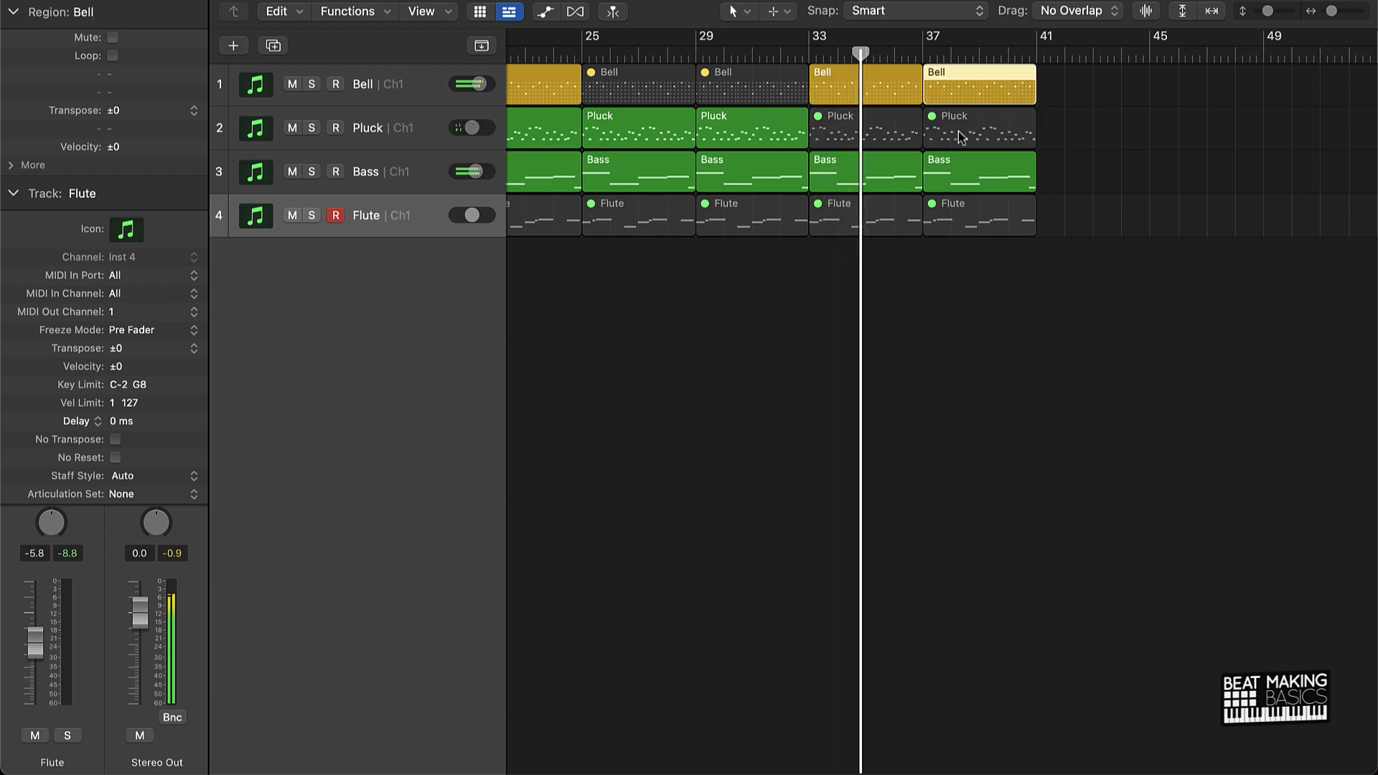
click(993, 278)
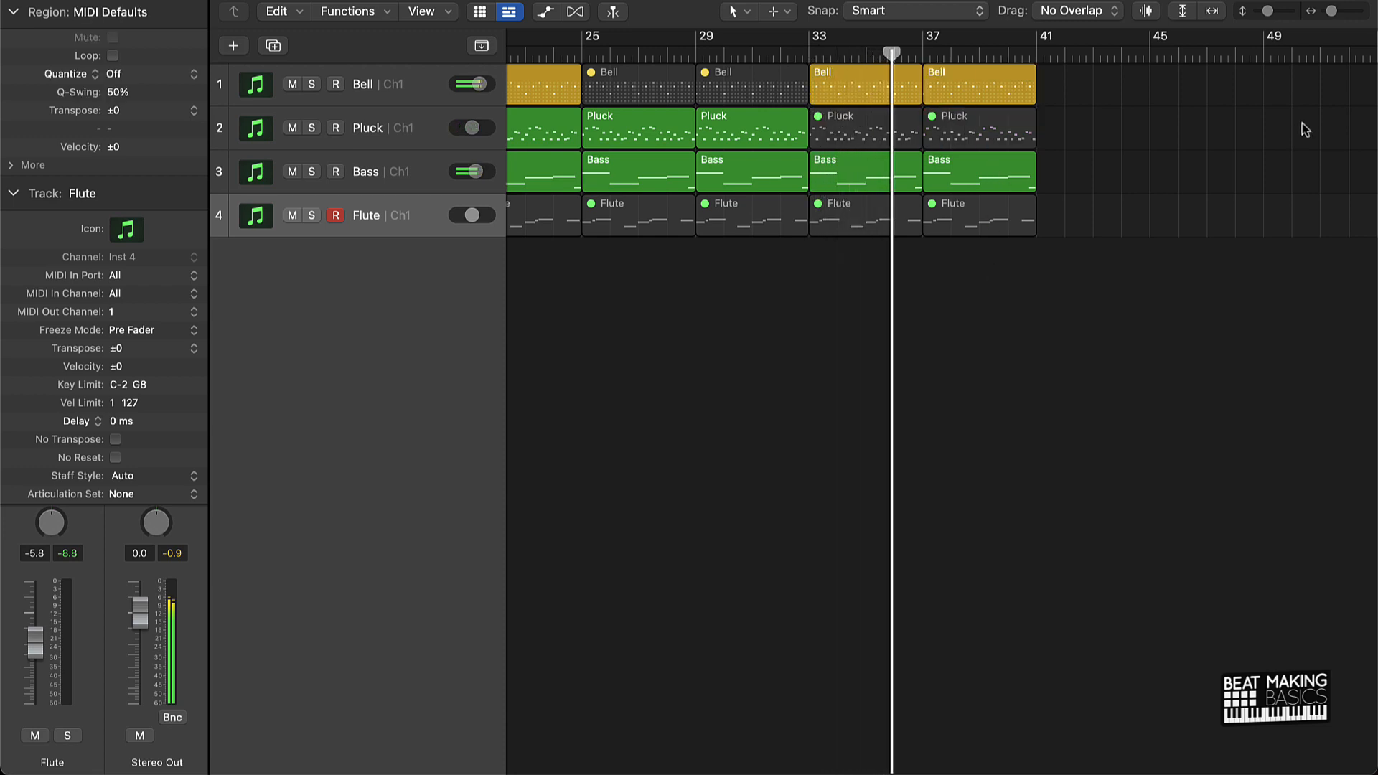
Move the project end marker to just past the last regions, at about bar 43.
scroll(1300, 126, down, 5)
mouse_move(1367, 42)
mouse_down()
mouse_move(1258, 55)
mouse_move(793, 181)
mouse_up()
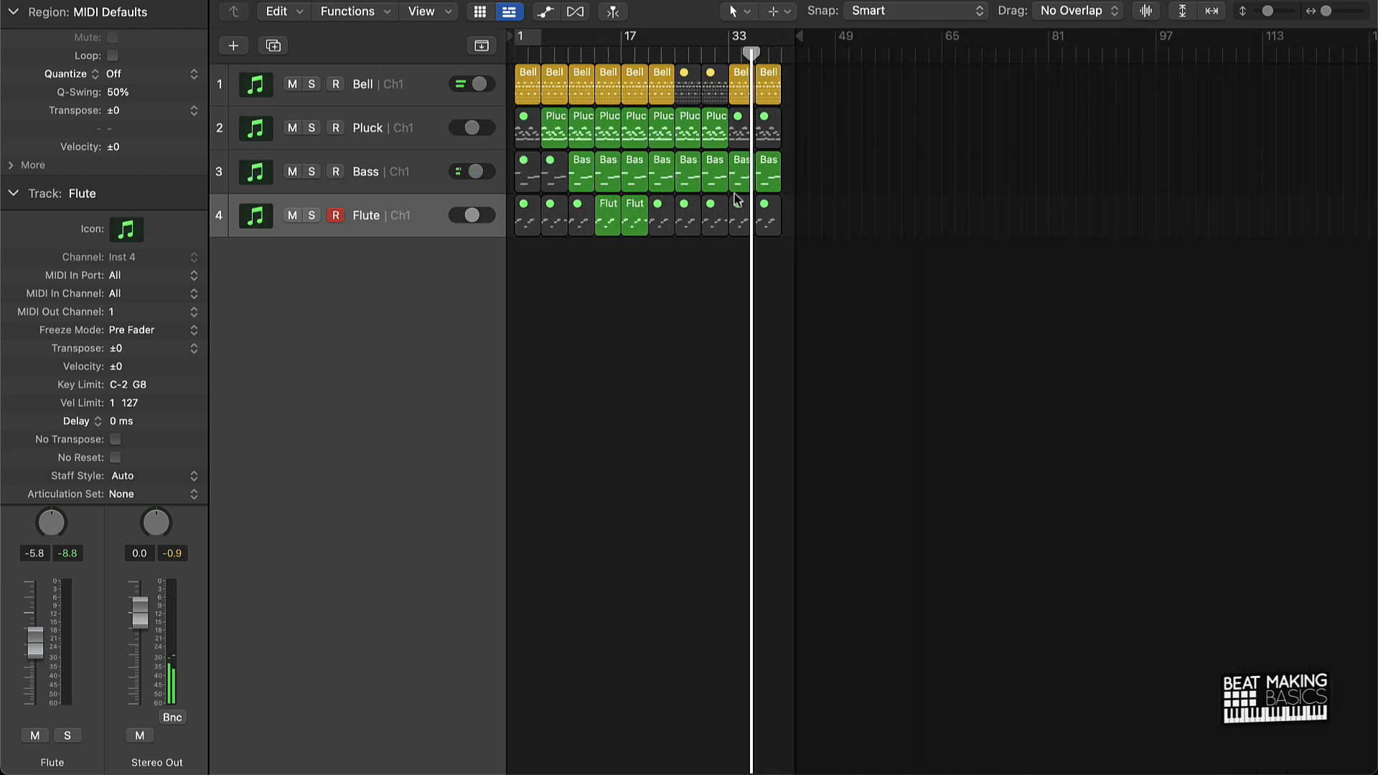
key(z)
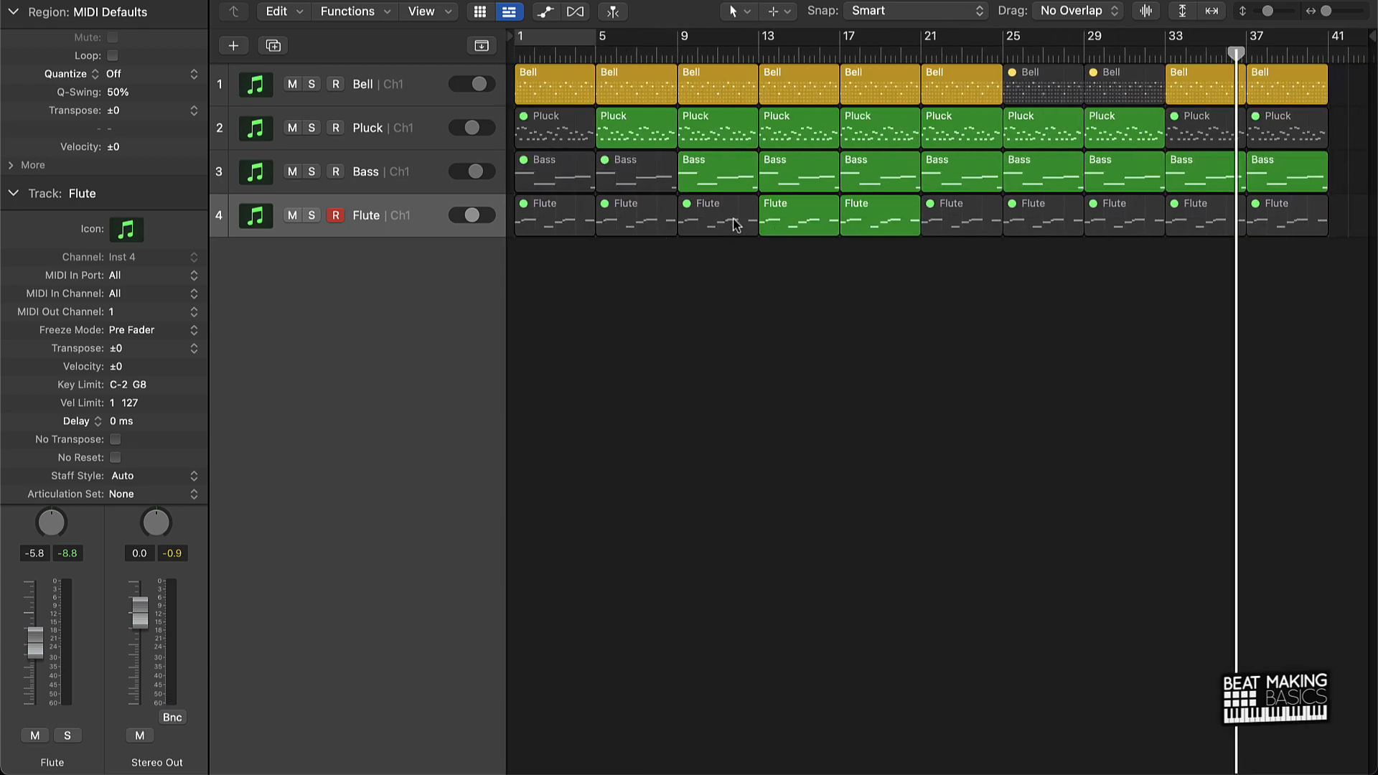
Bounce all regions in place to a new track named Trap Sample, muting the source and leaving normalization off.
key(super+a)
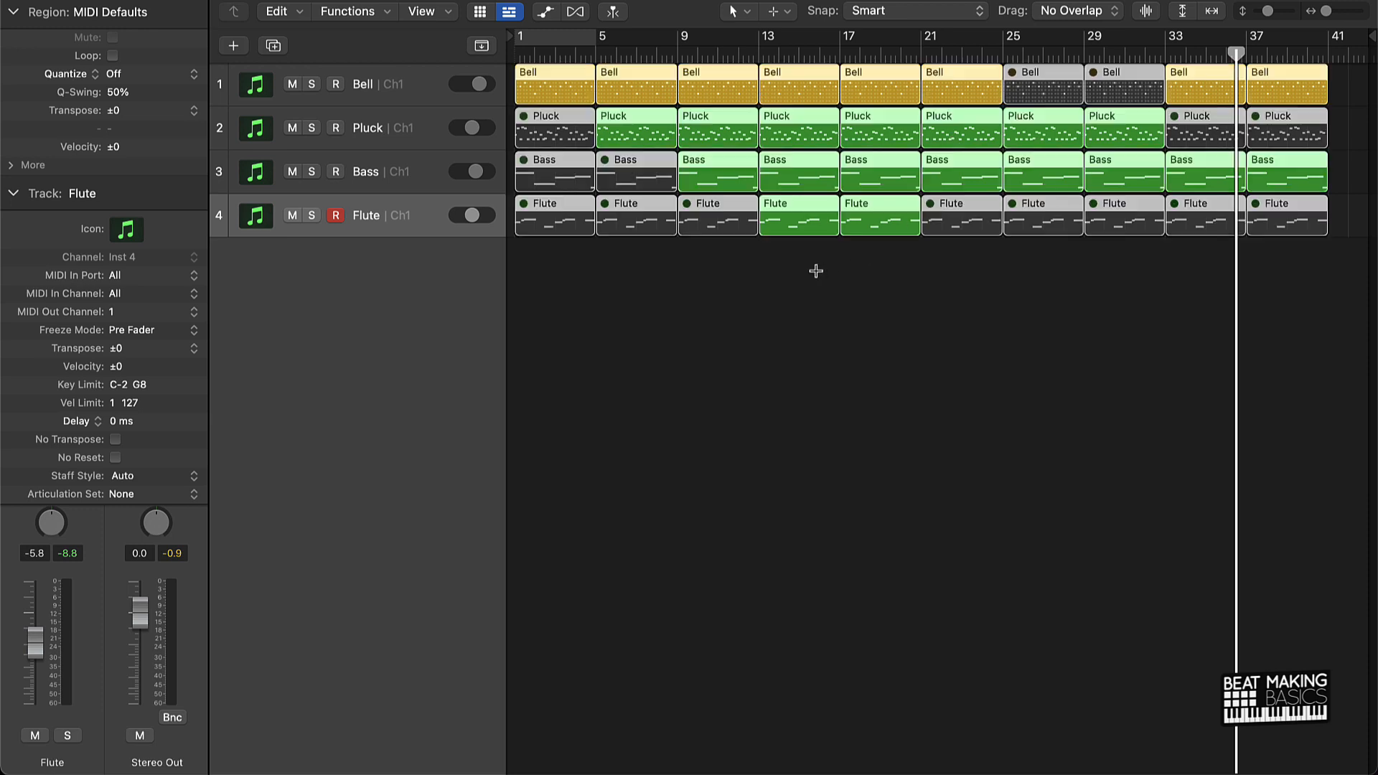
right_click(713, 183)
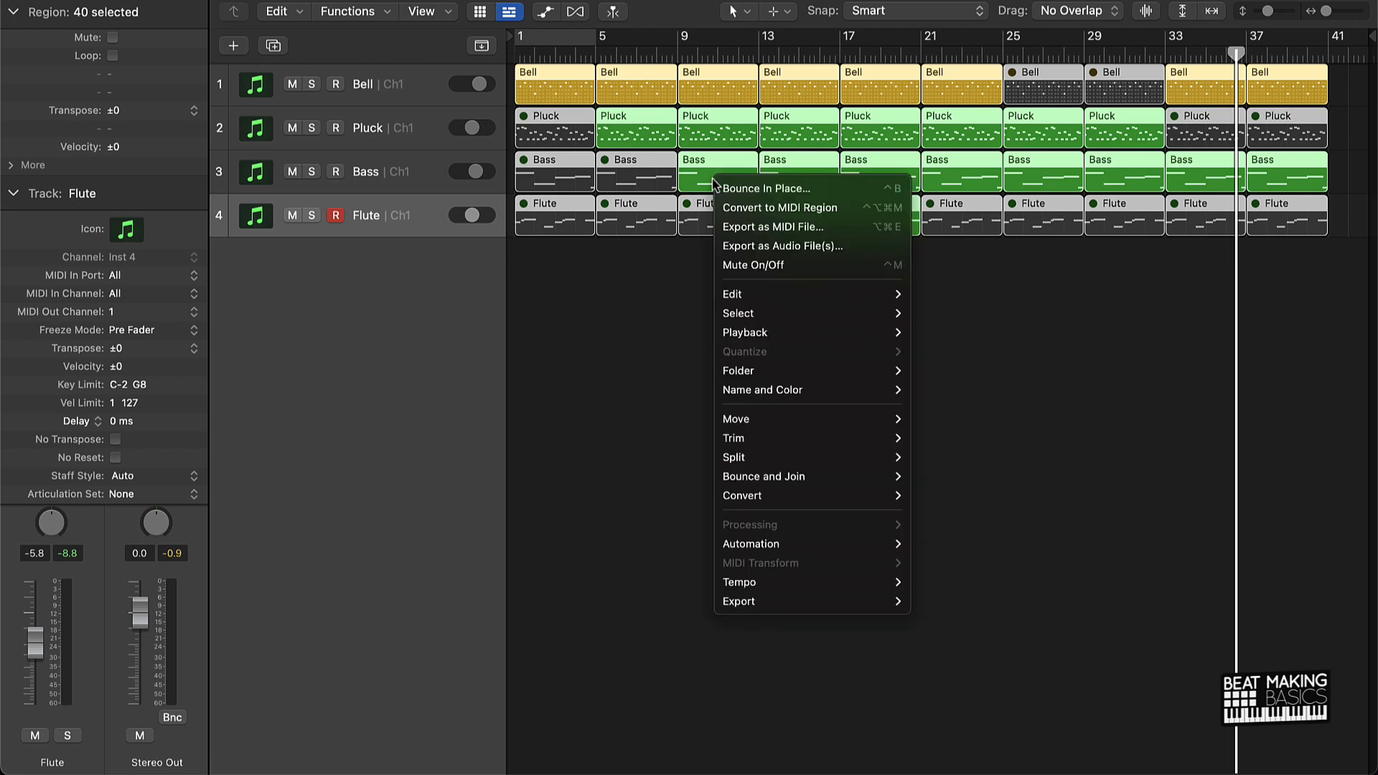
click(772, 188)
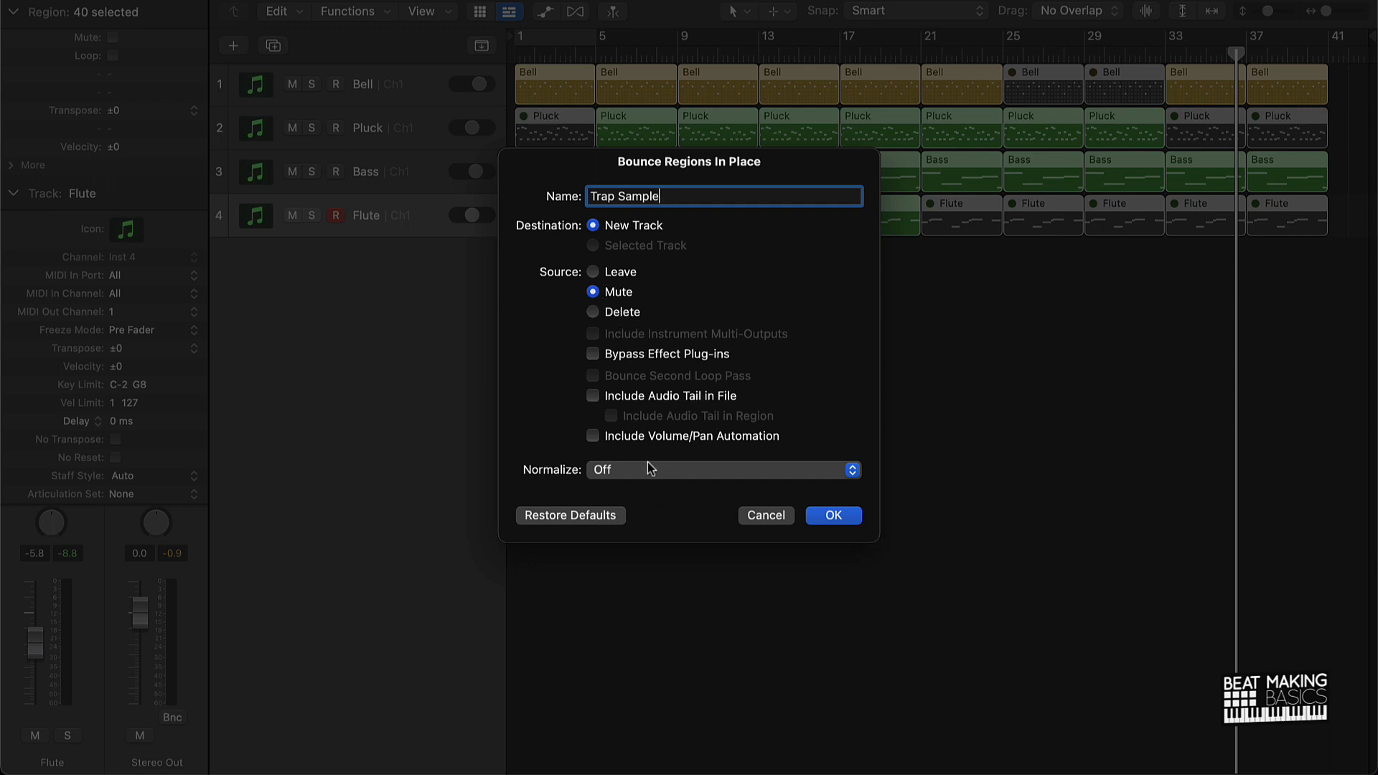
click(827, 517)
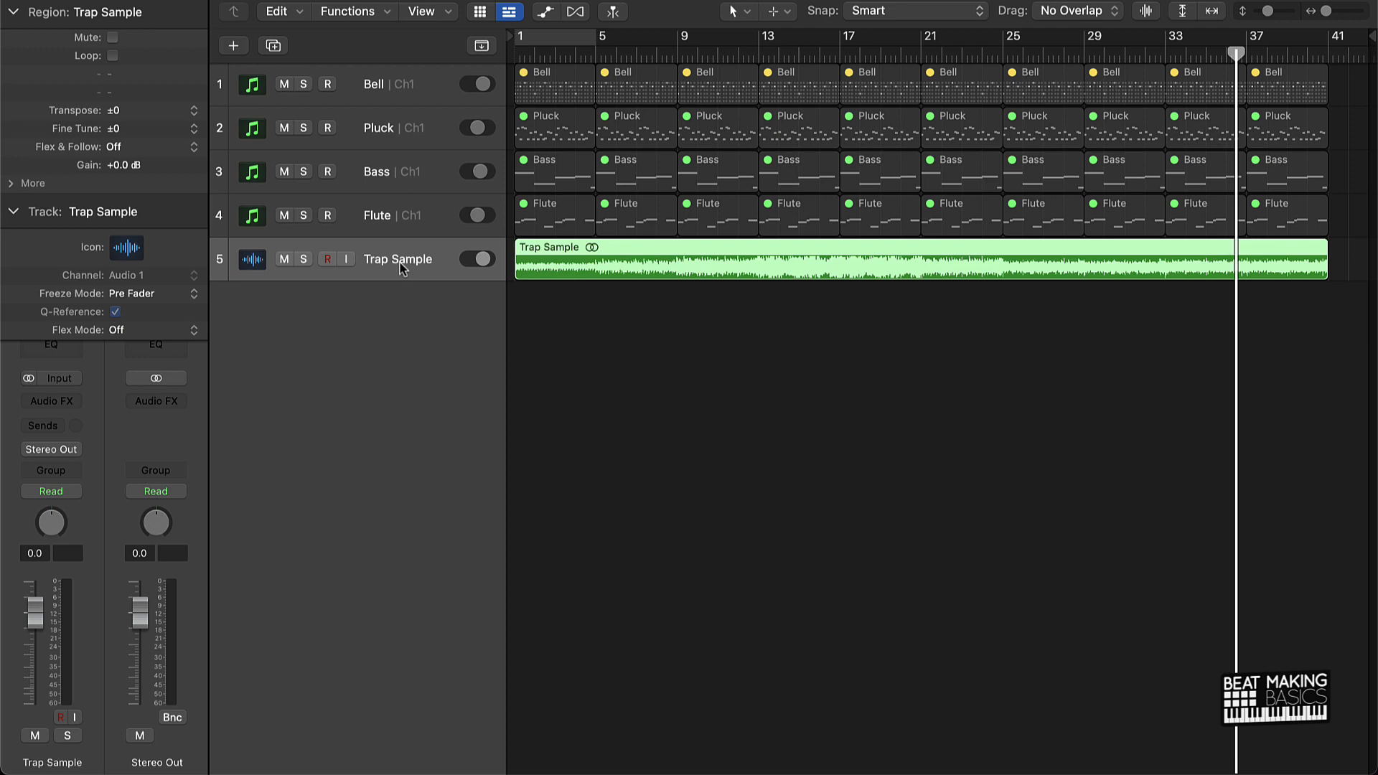
Insert the stereo Slate Digital Murda Melodies effect on the Trap Sample track.
click(13, 212)
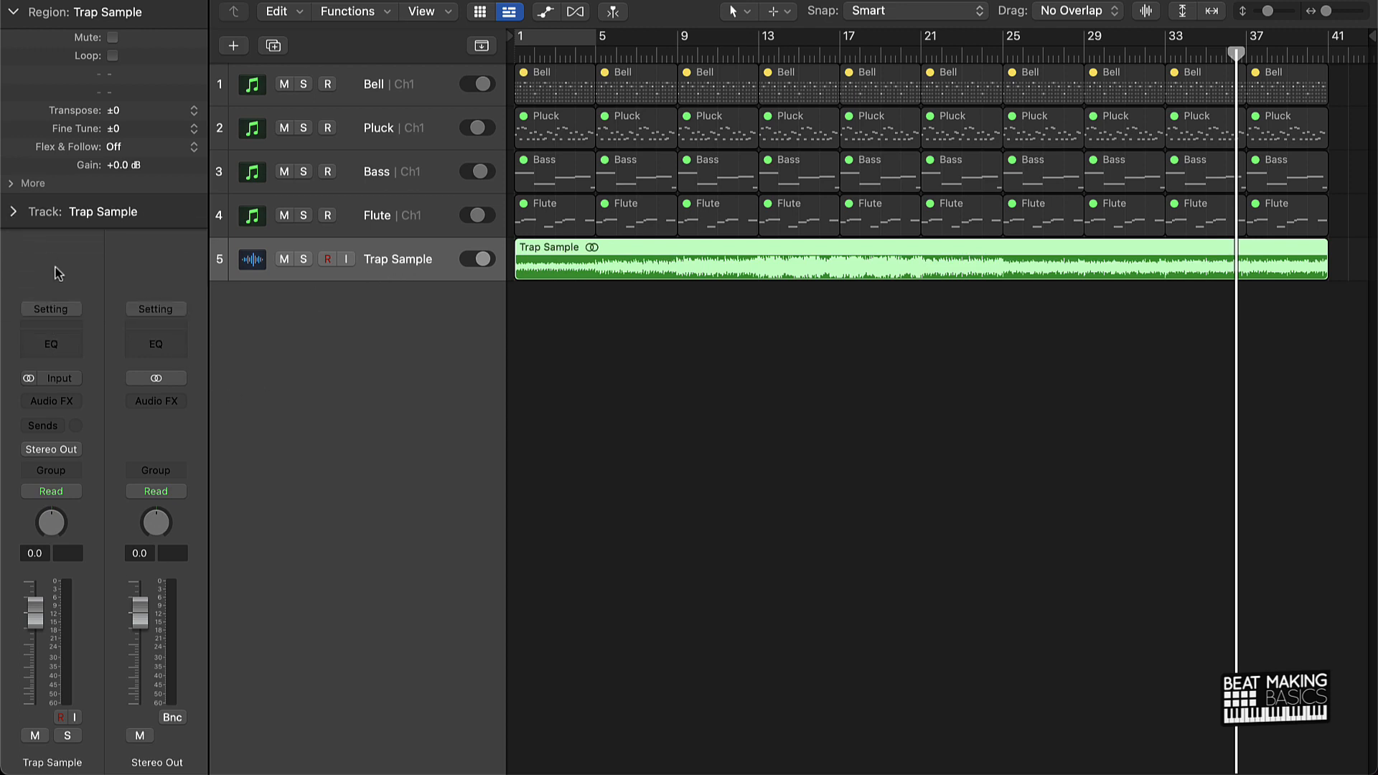
click(78, 402)
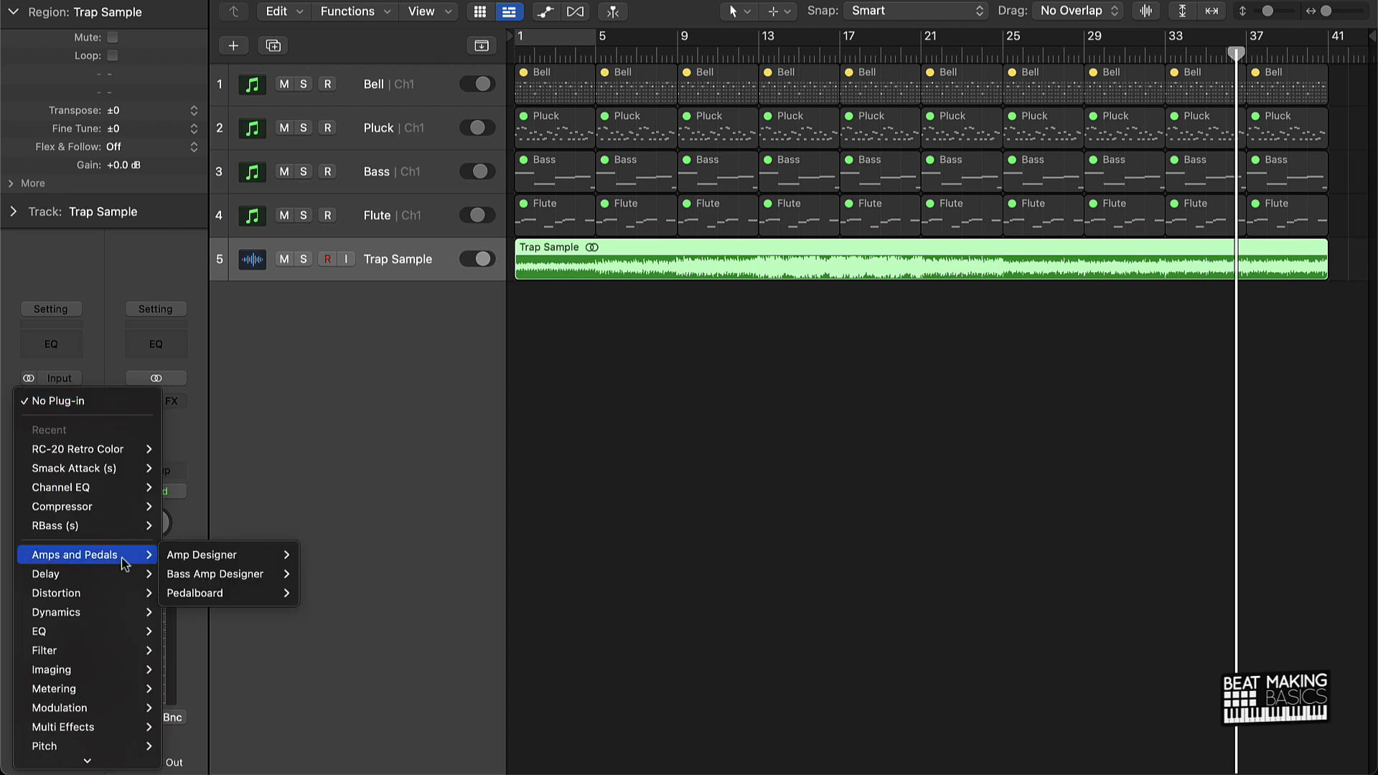
mouse_move(102, 771)
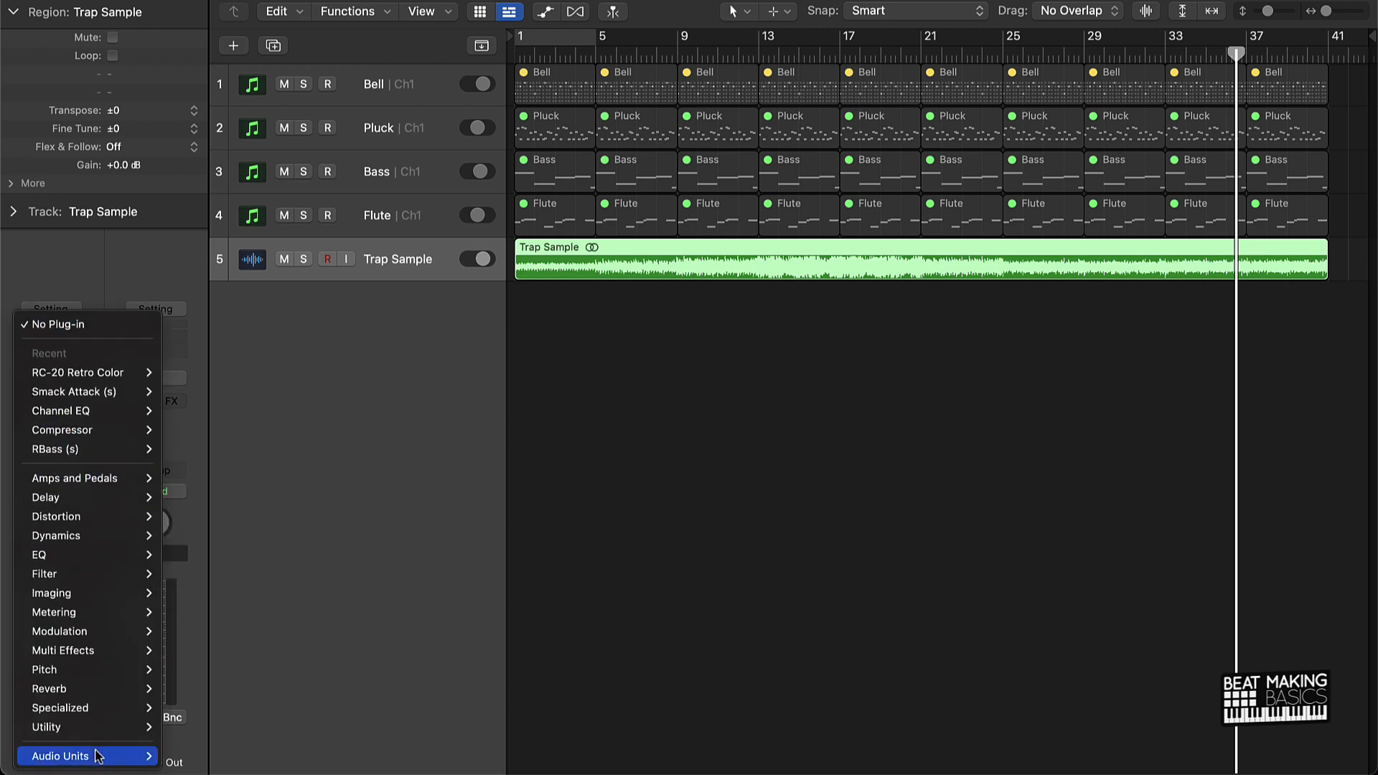
mouse_move(231, 700)
mouse_move(358, 711)
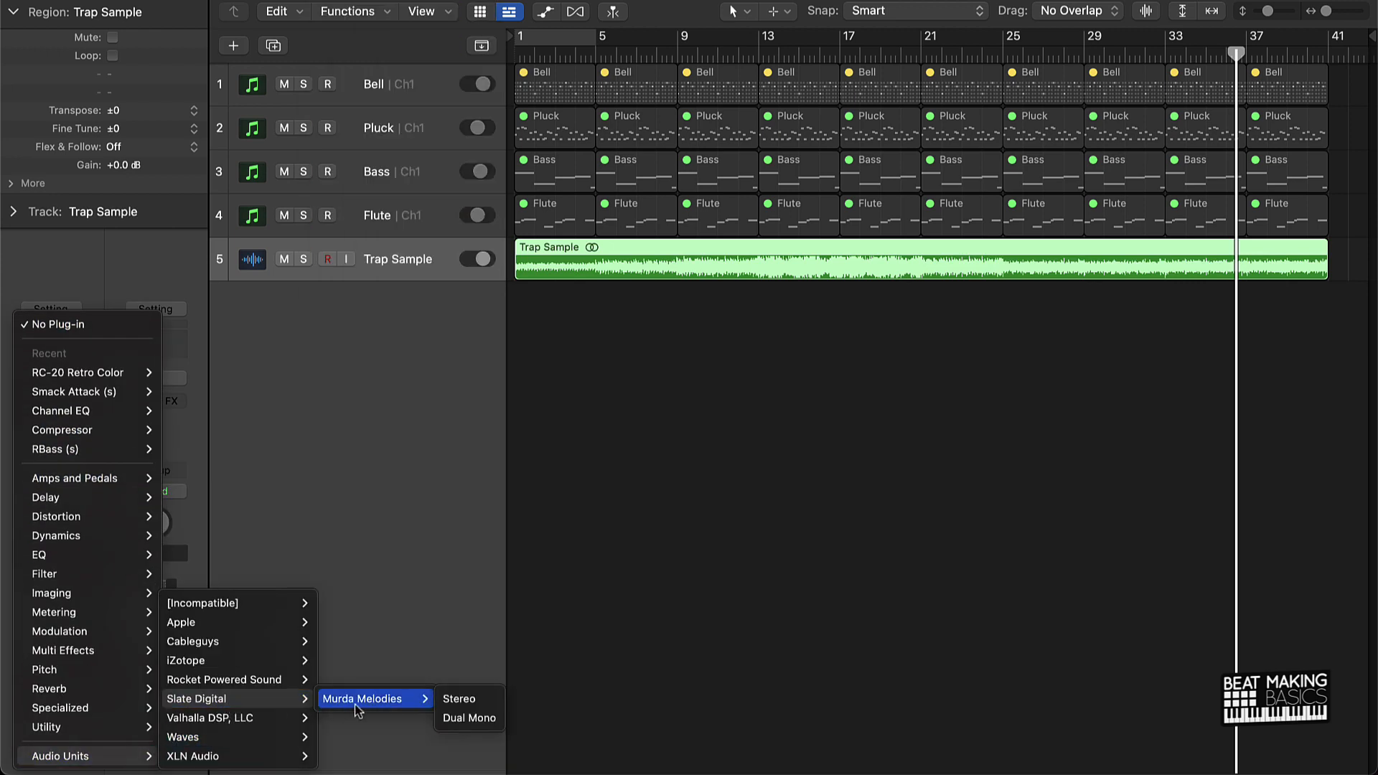
click(463, 701)
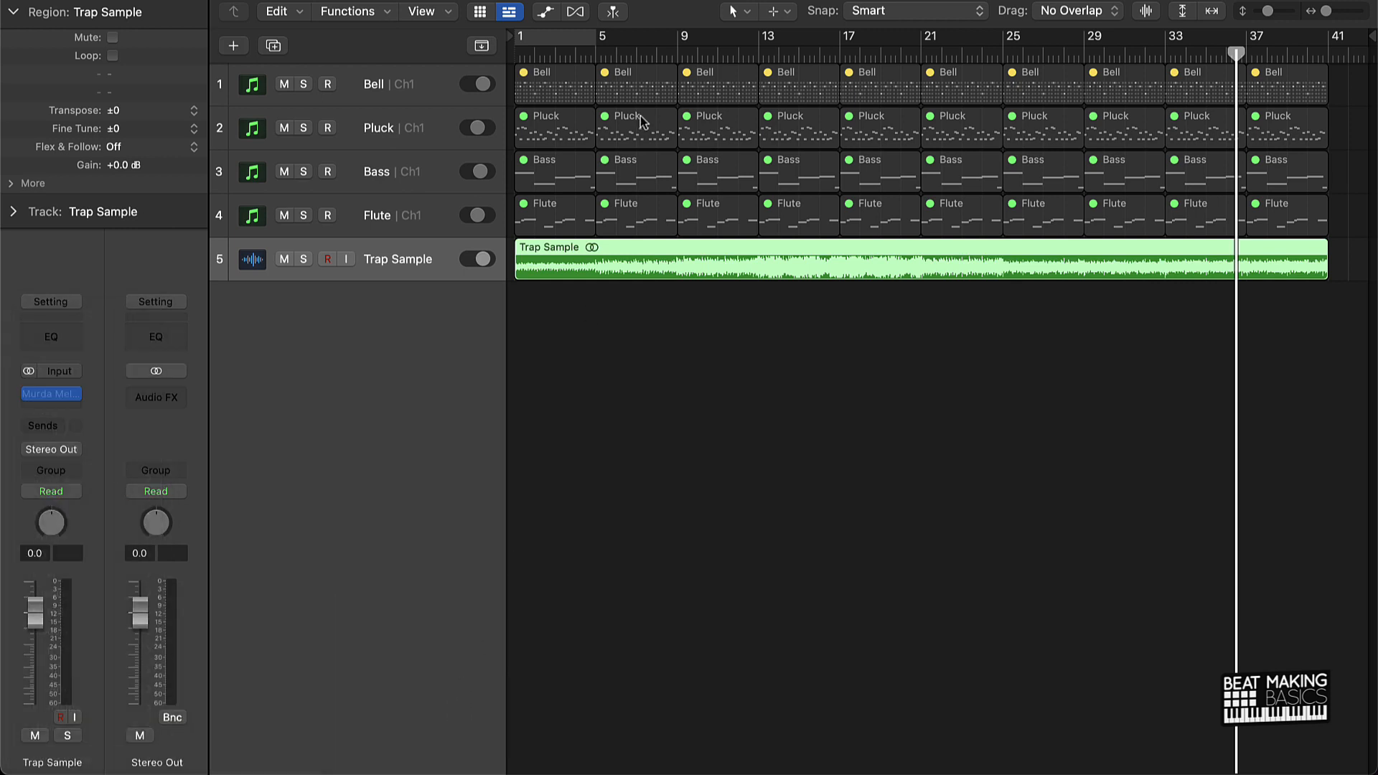
Set the cycle range from bar 13 to bar 21 and play it with the Murda Melodies window moved aside.
drag(766, 36, 890, 44)
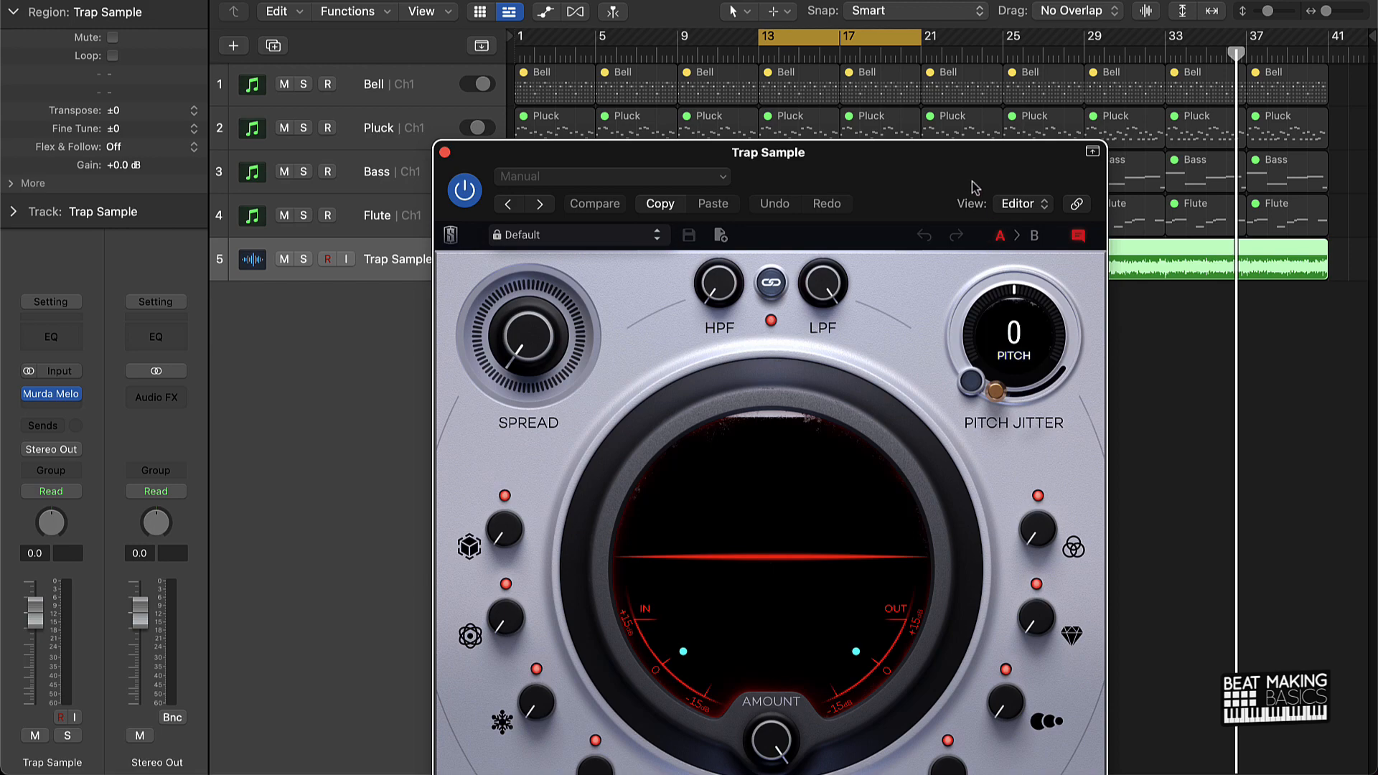
drag(974, 188, 600, 49)
key(space)
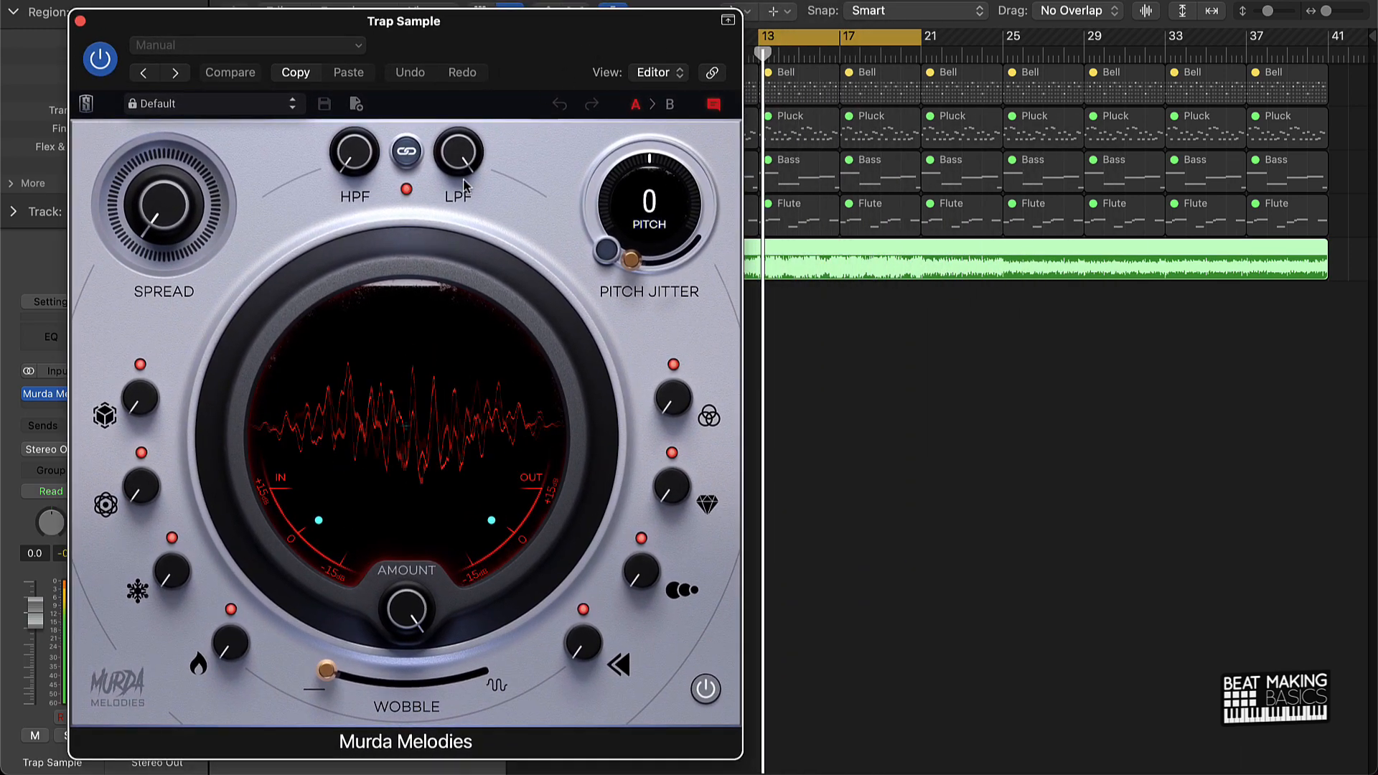
Audition the Murda Melodies presets in order from Dark and Low to Too Hot on the looping sample, and stop playback.
click(293, 108)
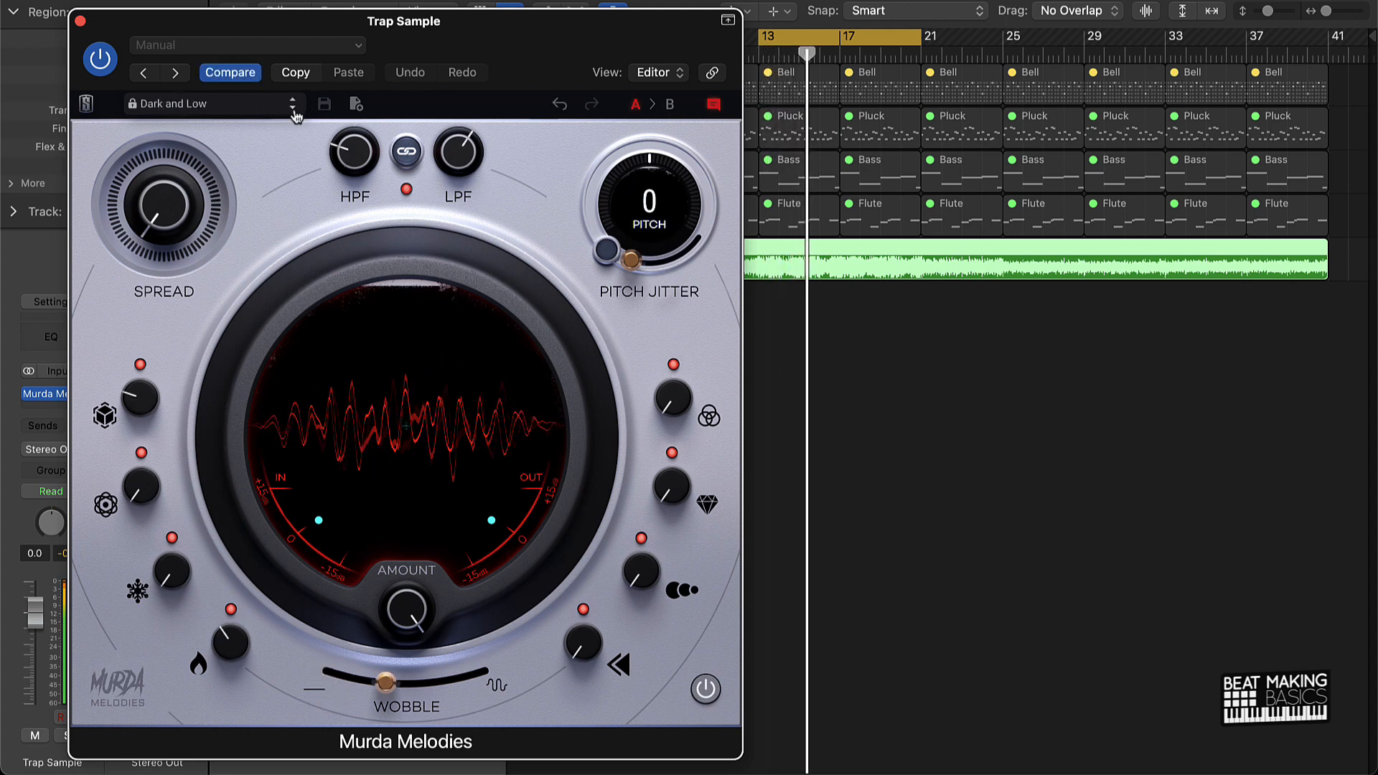
click(293, 109)
click(293, 109)
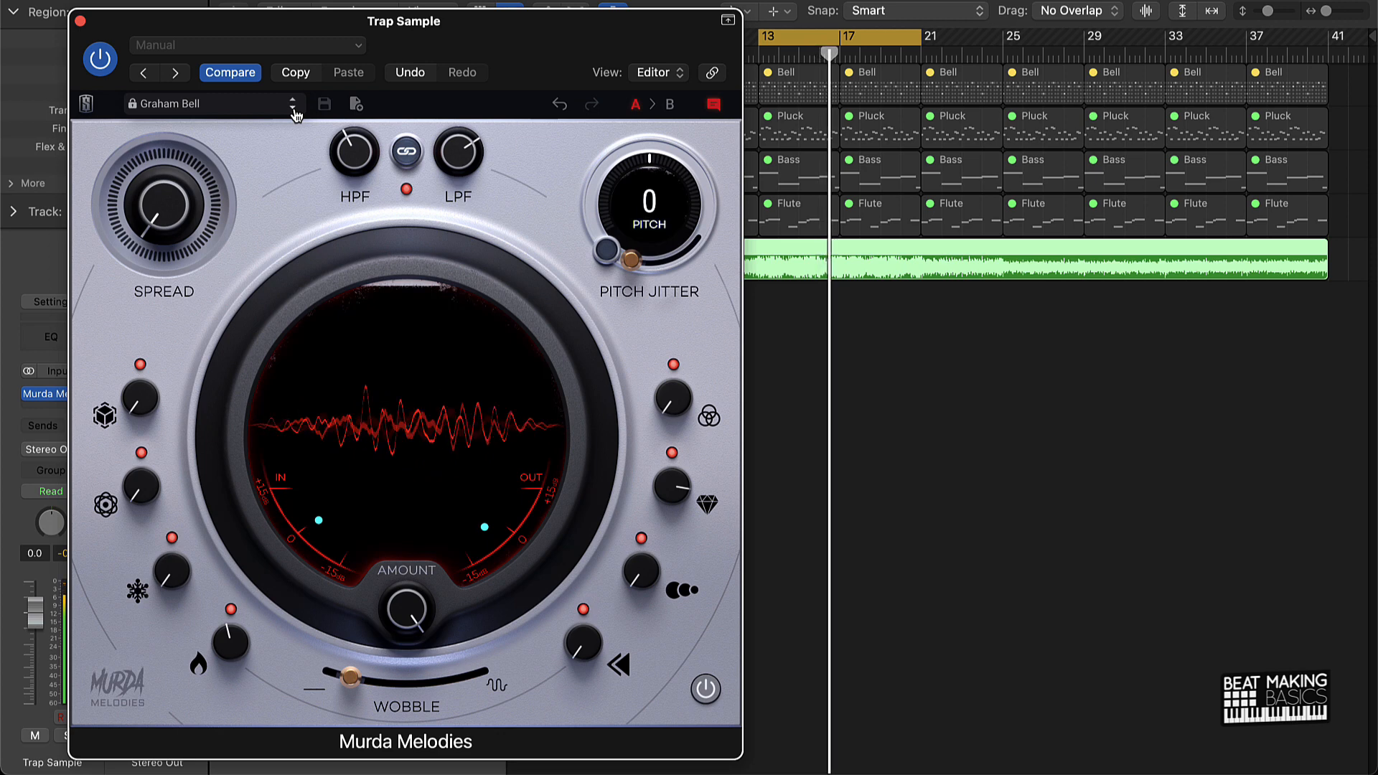
click(294, 109)
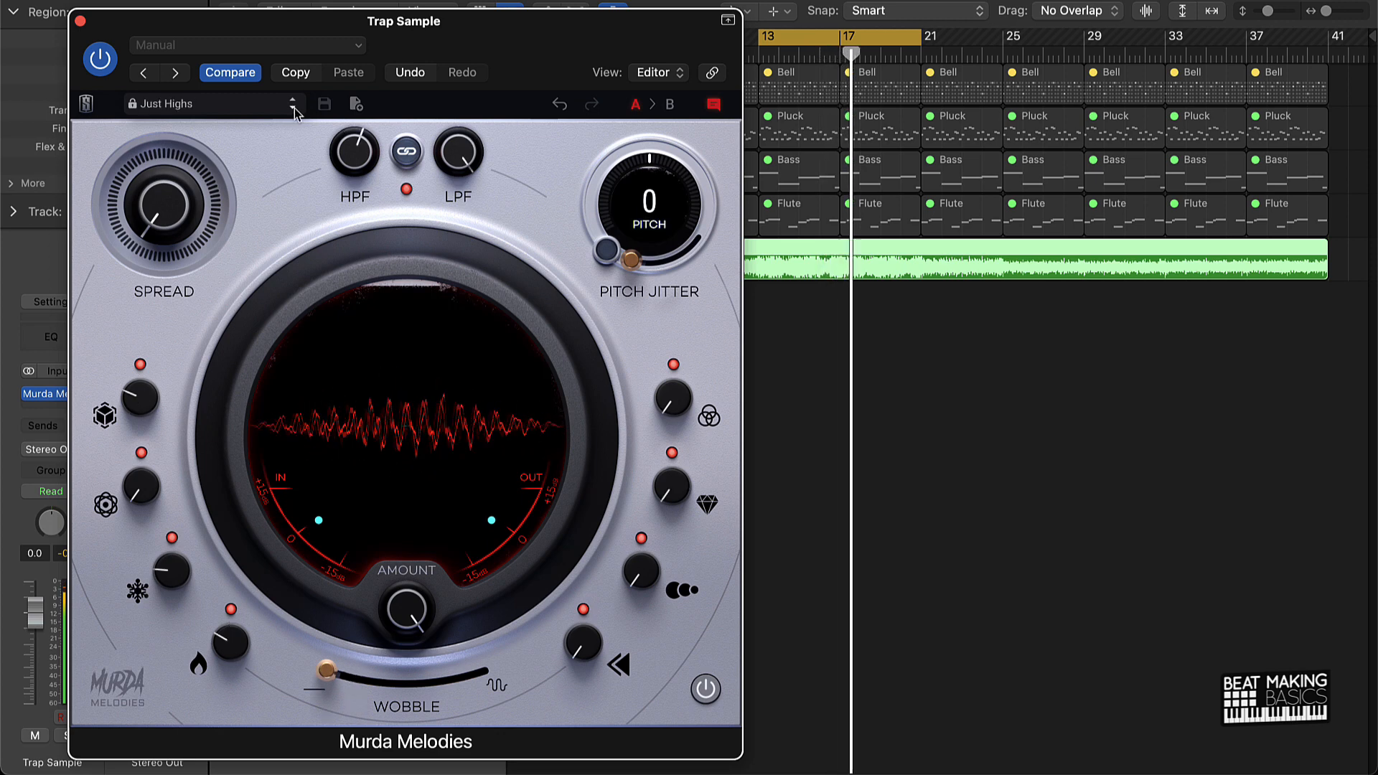
click(294, 109)
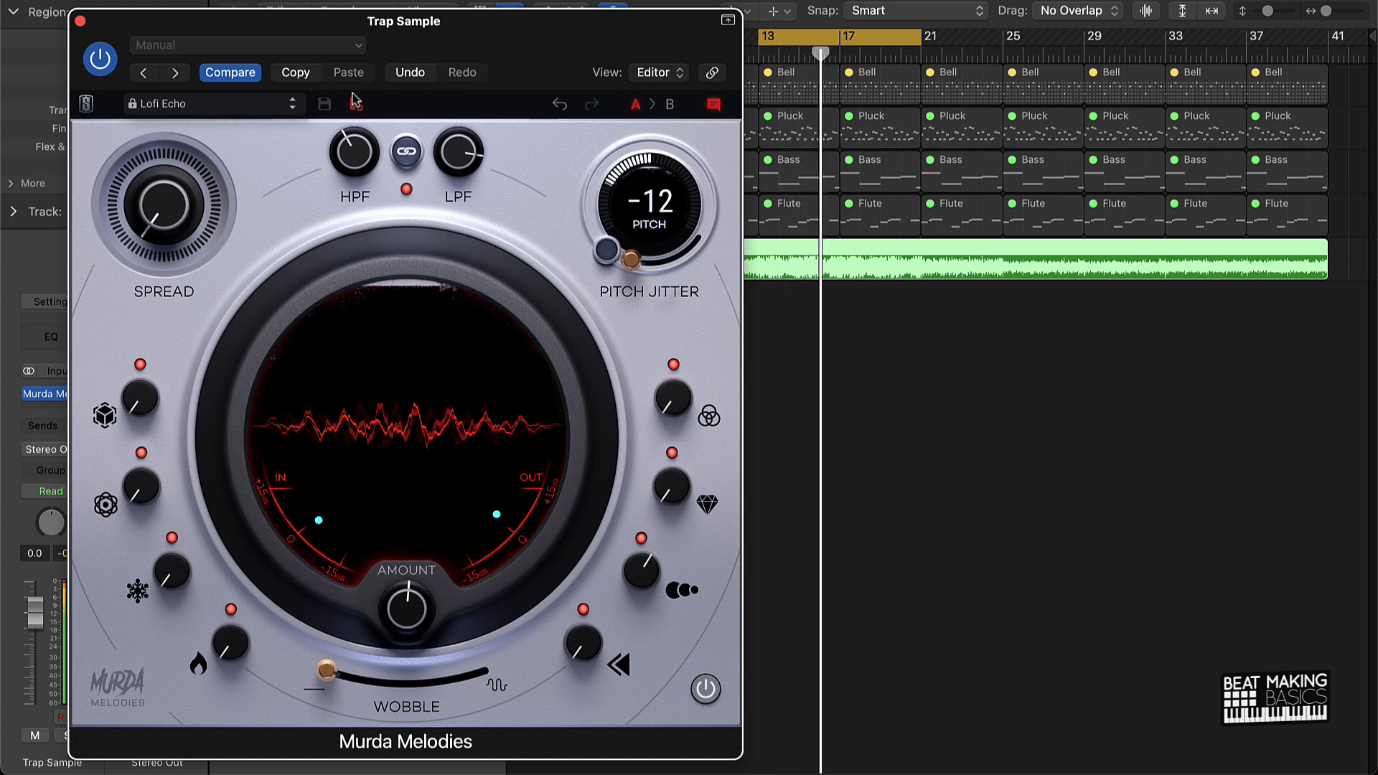
click(292, 110)
click(292, 110)
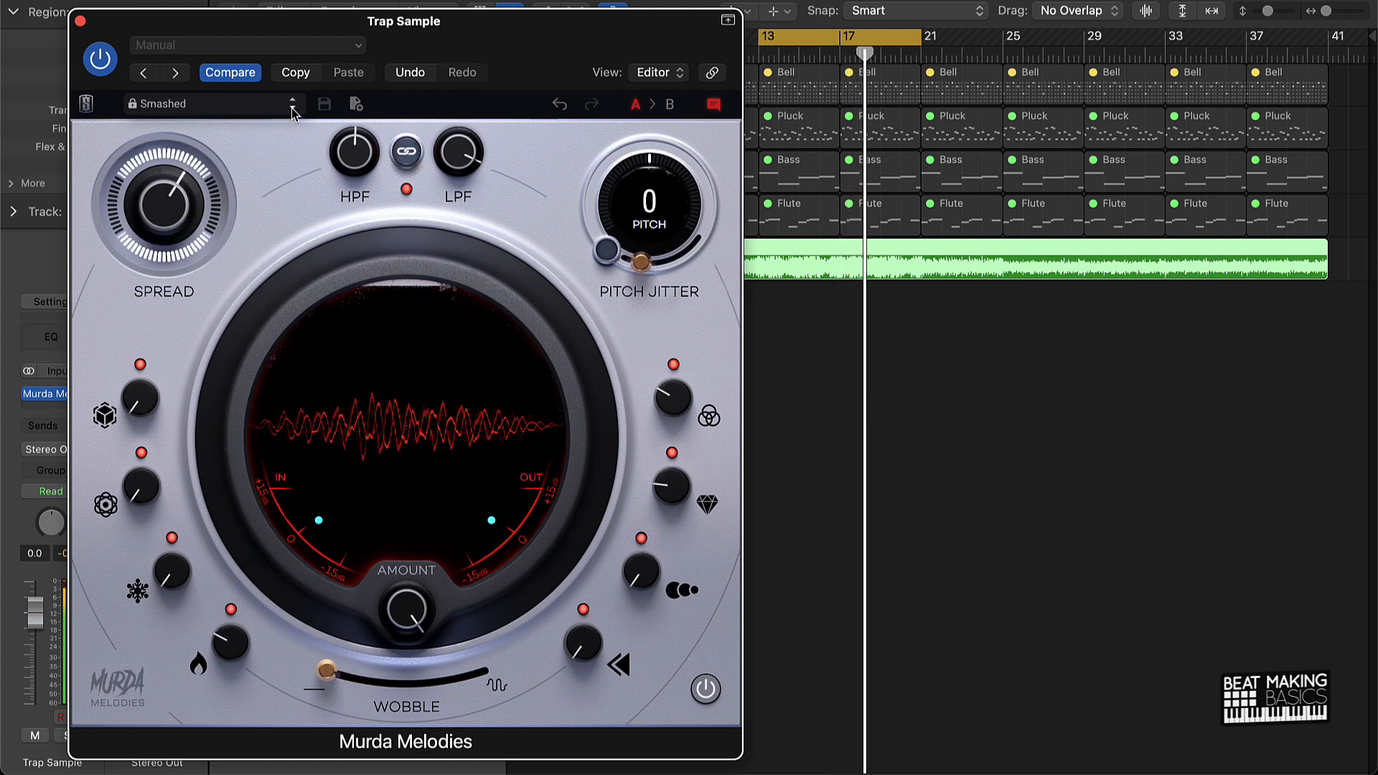
click(292, 110)
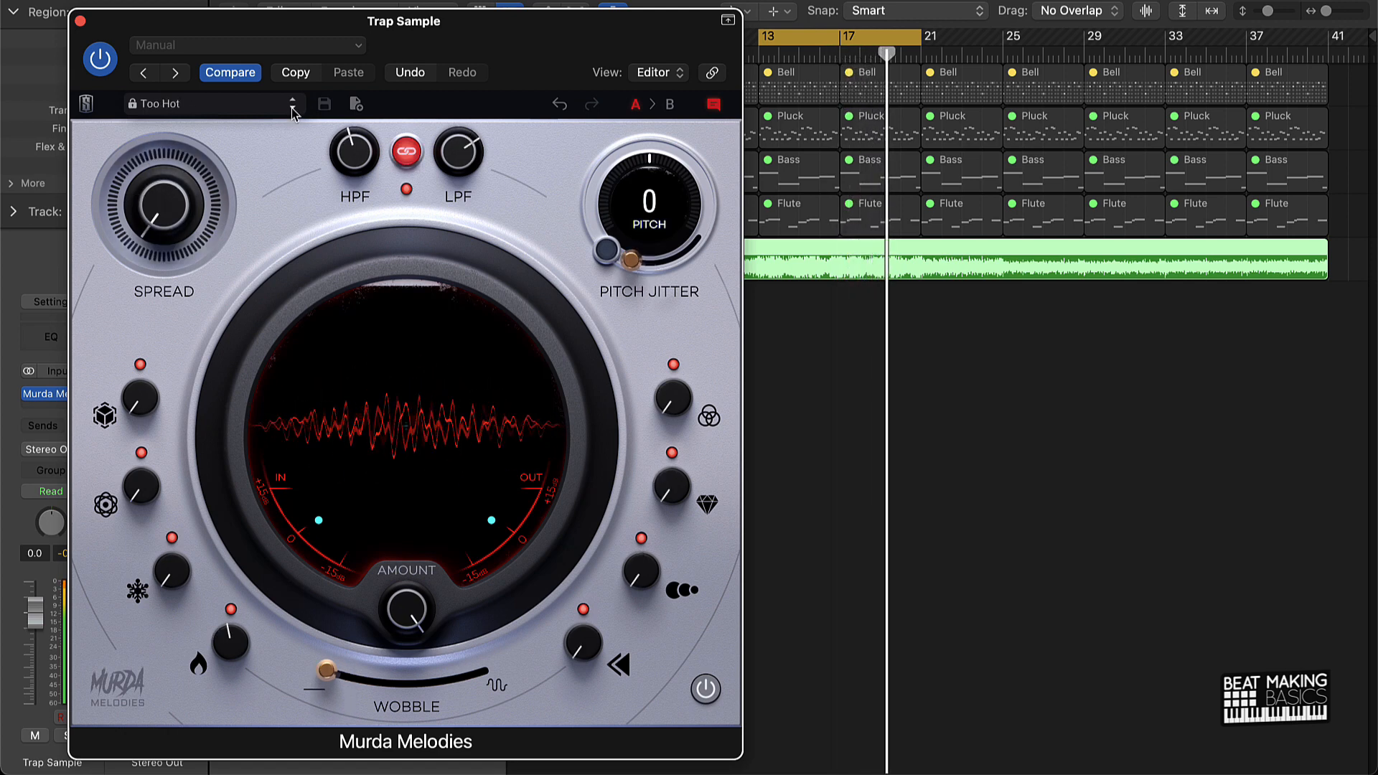
key(space)
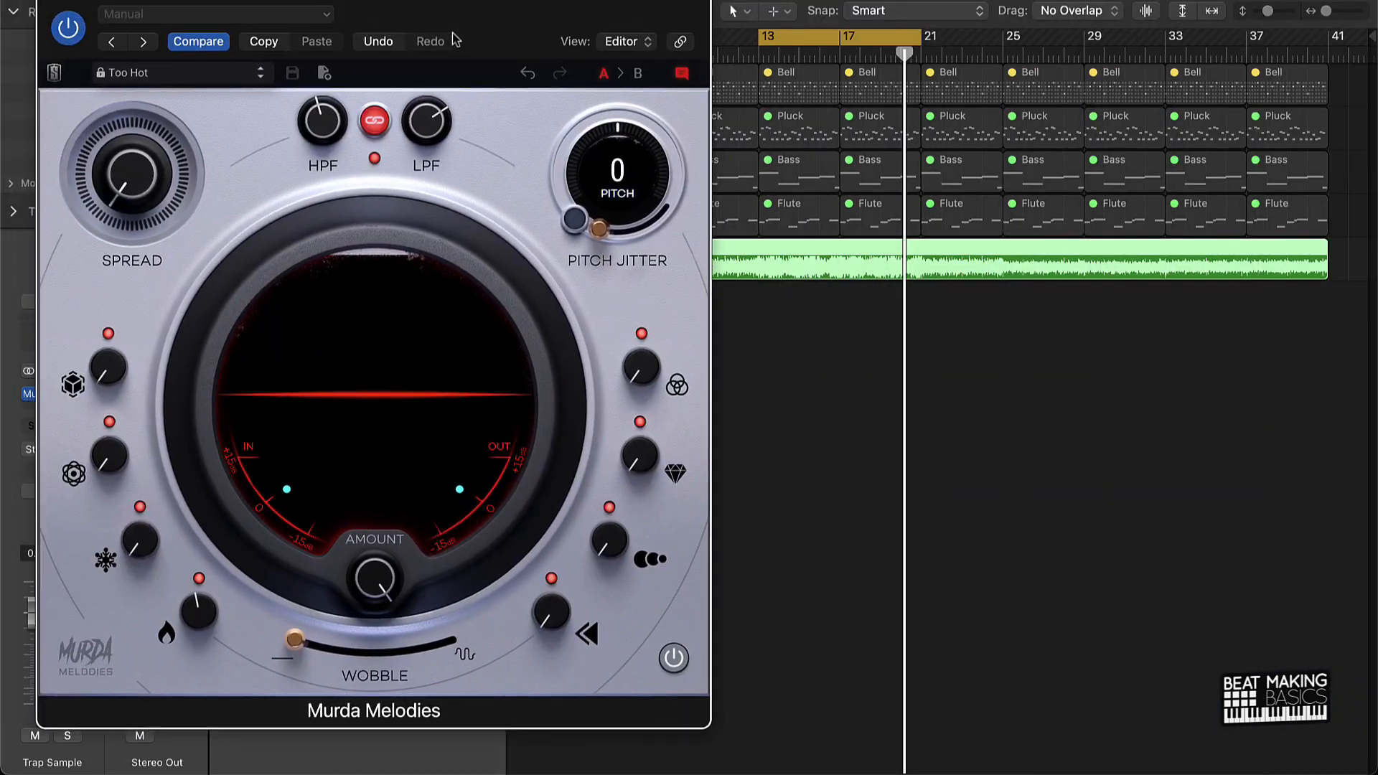
Reposition the Murda Melodies window and audition the presets Wonder, Broken Tape and Crunchy Downshift on the looping sample.
drag(453, 41, 478, 67)
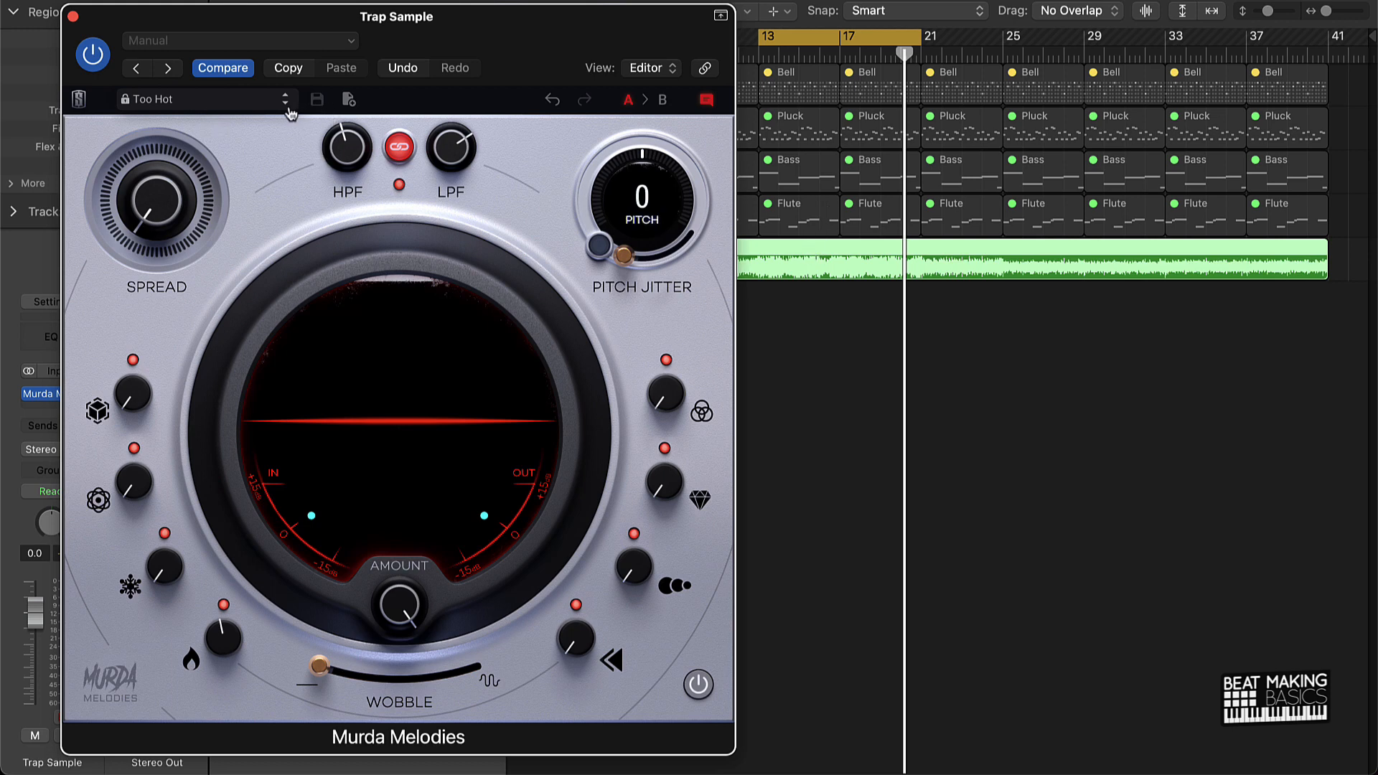
key(space)
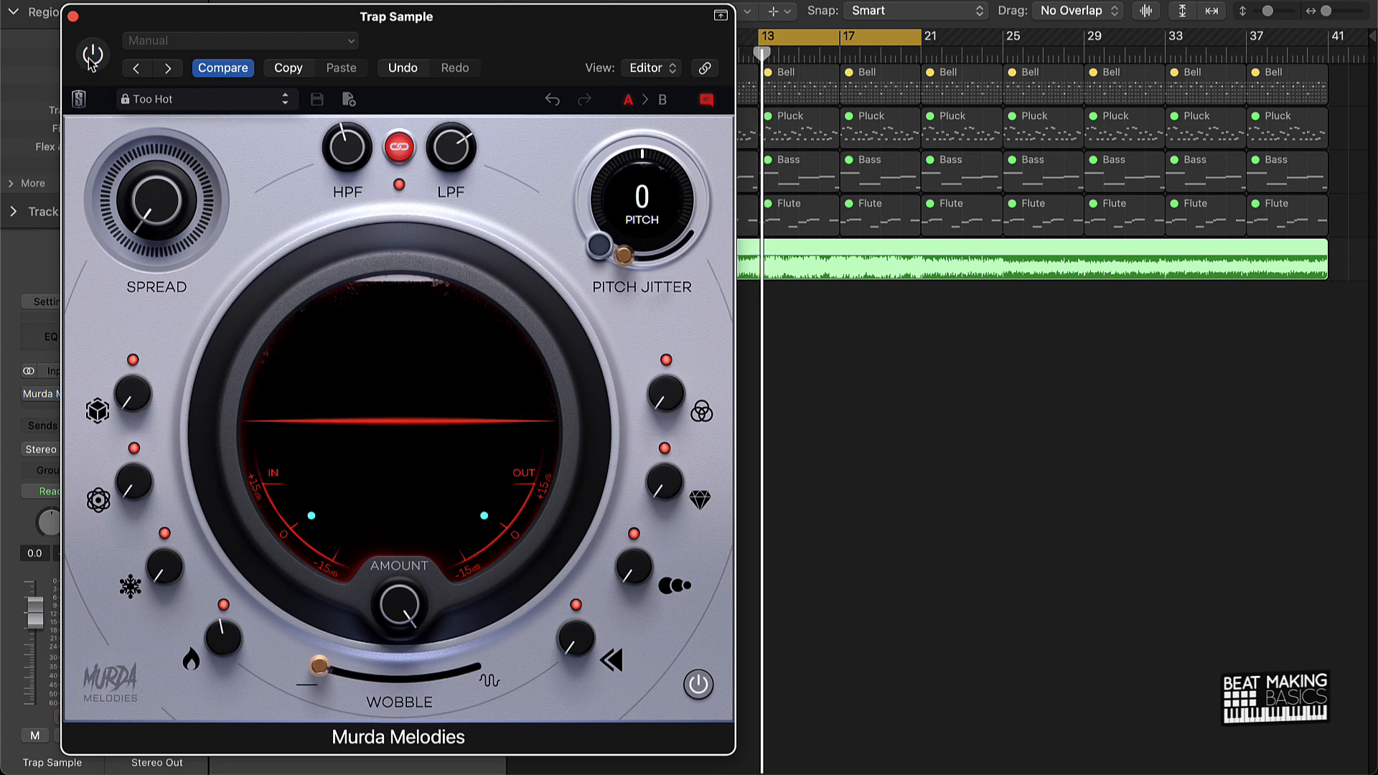
click(285, 104)
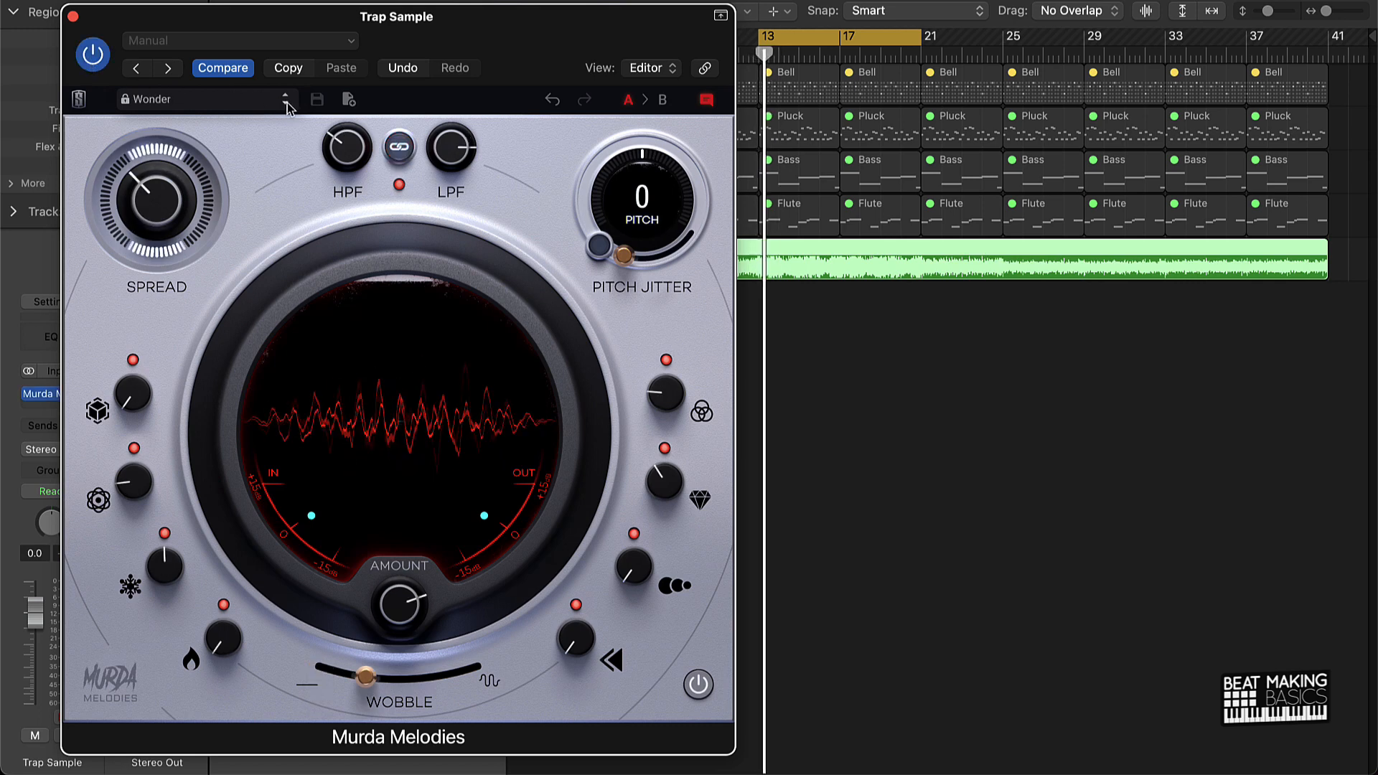
click(287, 103)
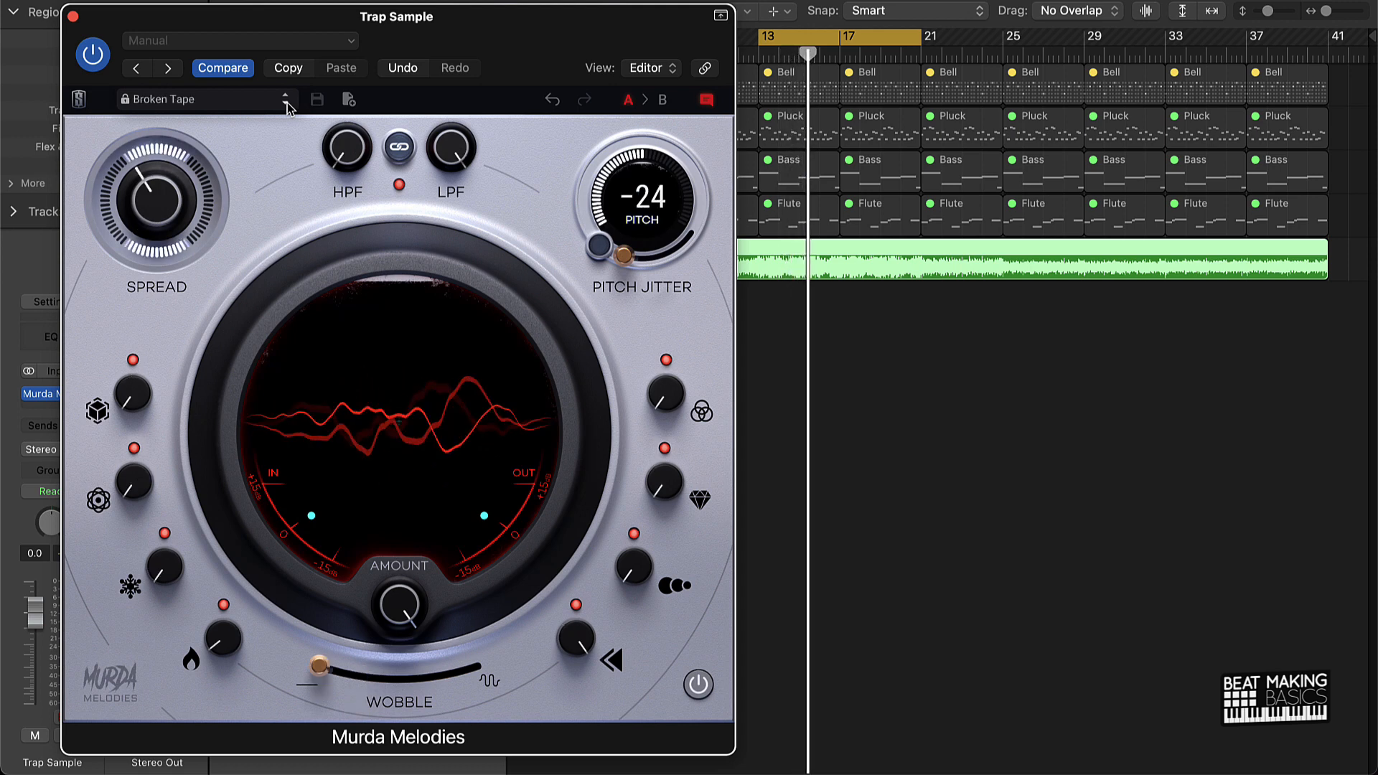
click(287, 102)
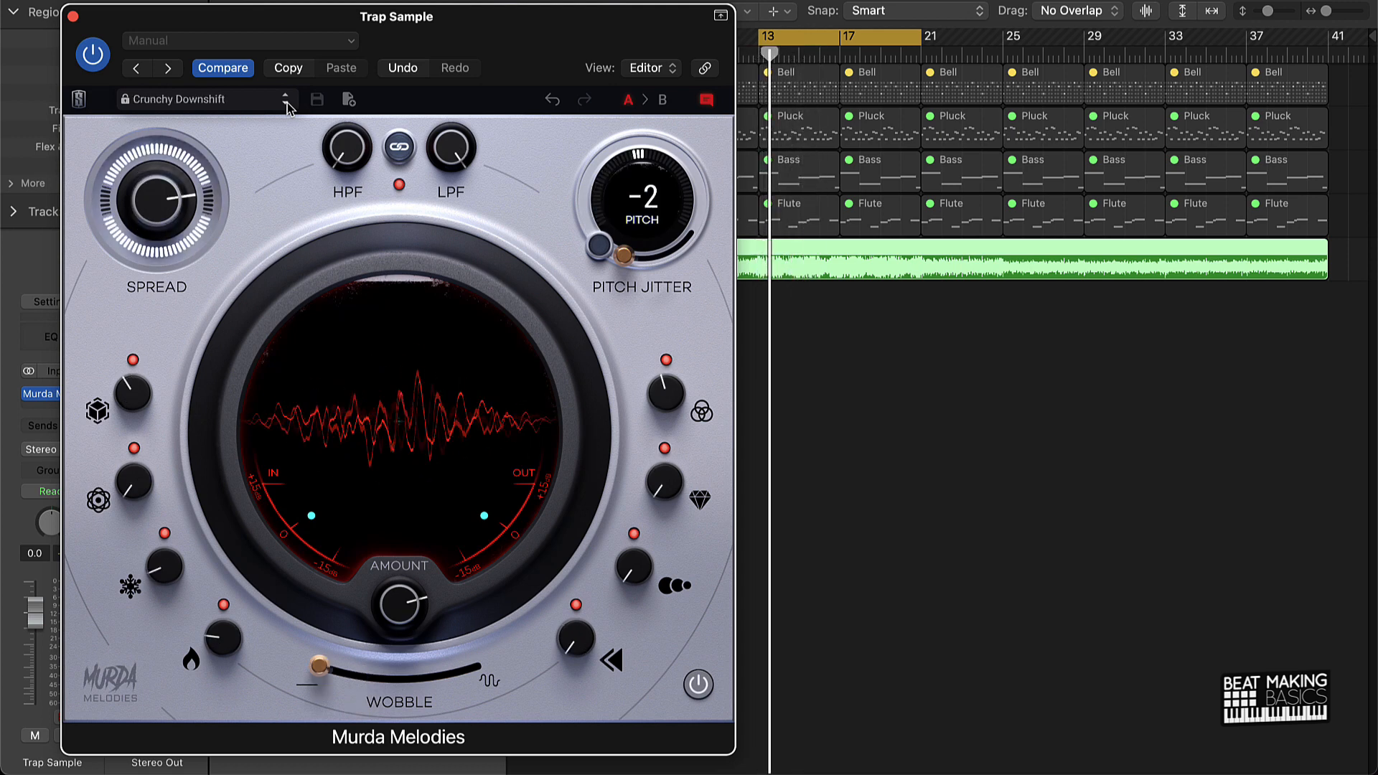
key(space)
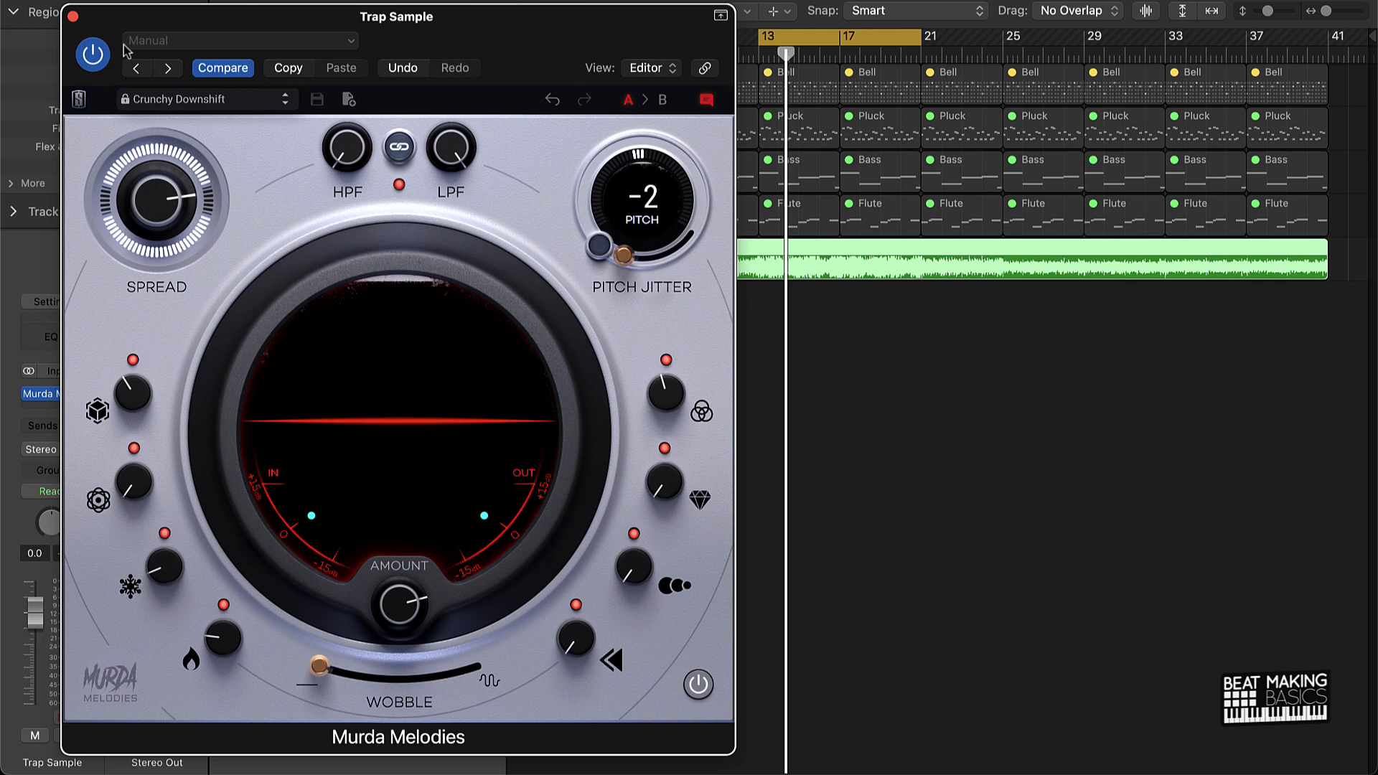
Close the effect window, play the processed sample from the project start without the cycle range, and reopen Murda Melodies.
click(73, 16)
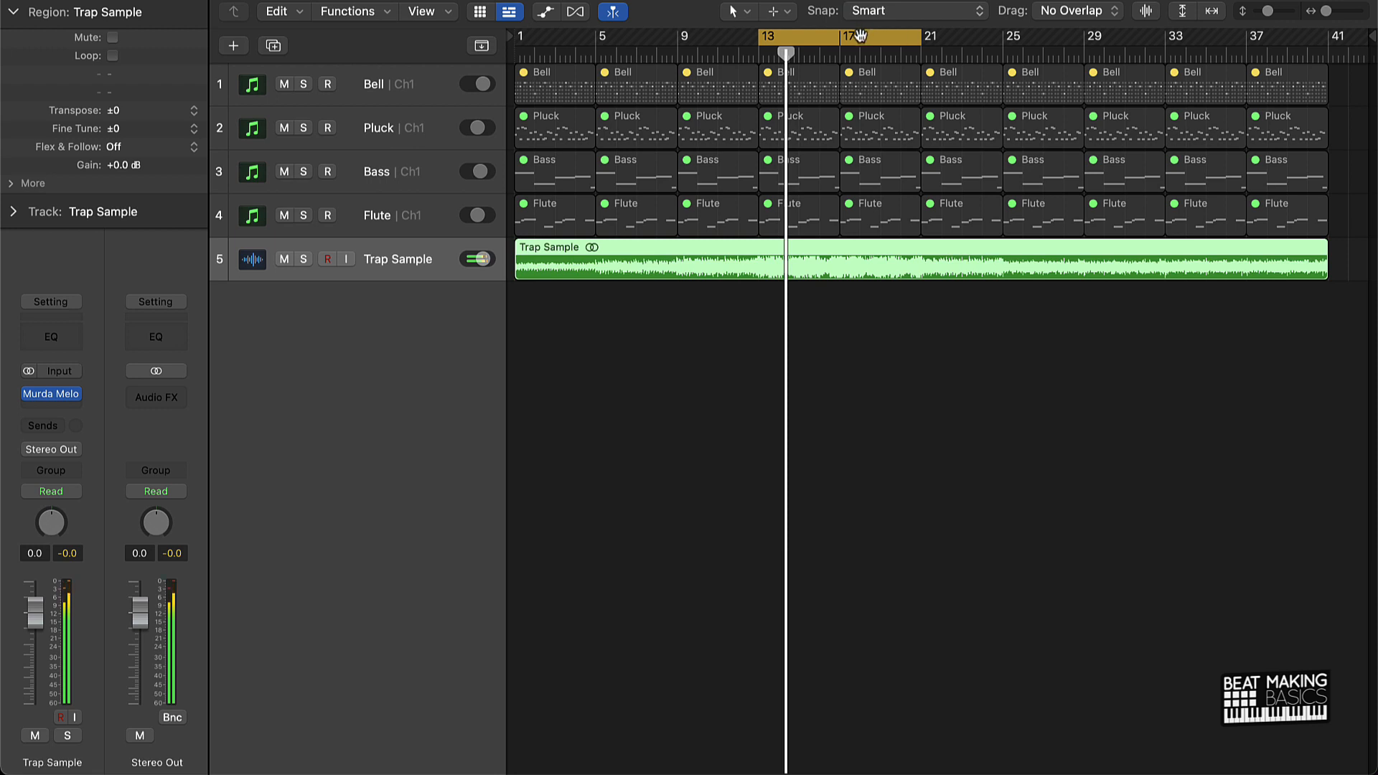
key(Return)
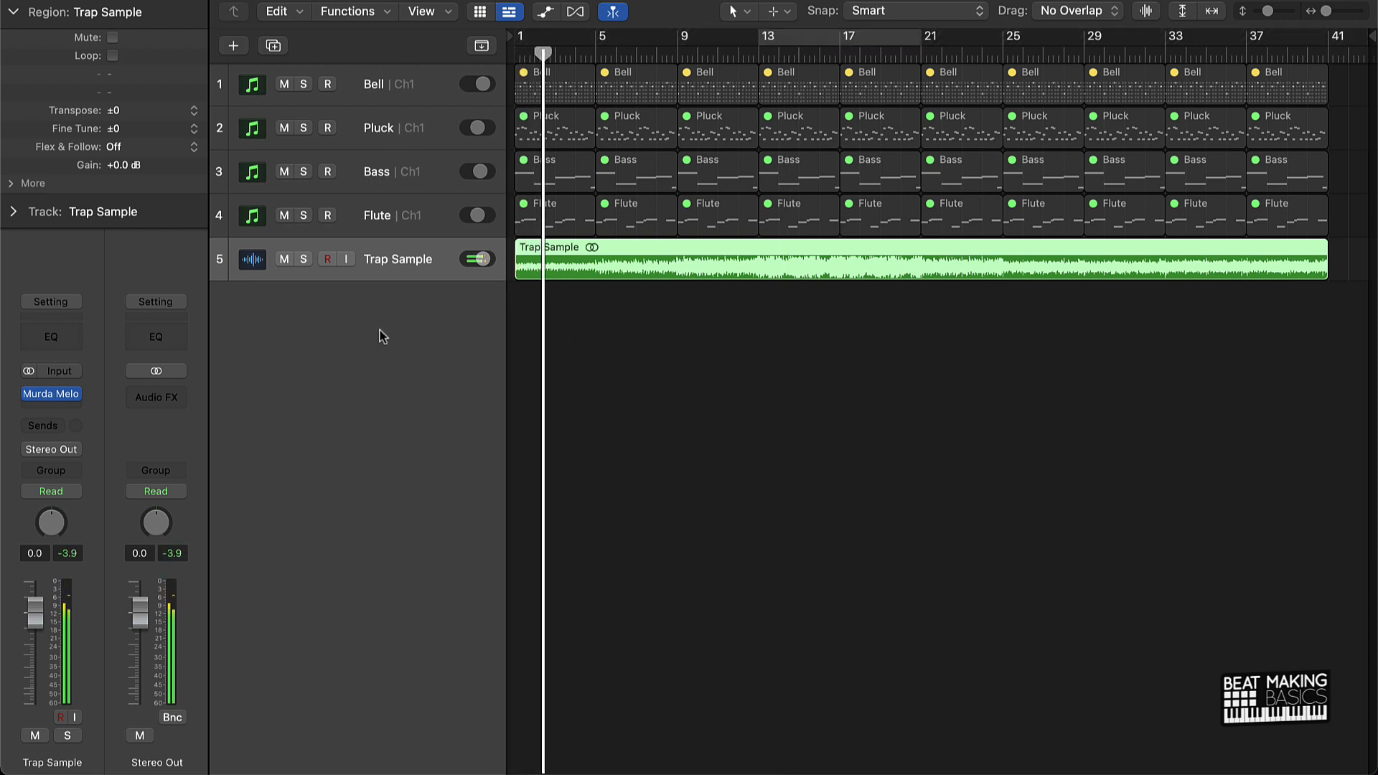
click(50, 393)
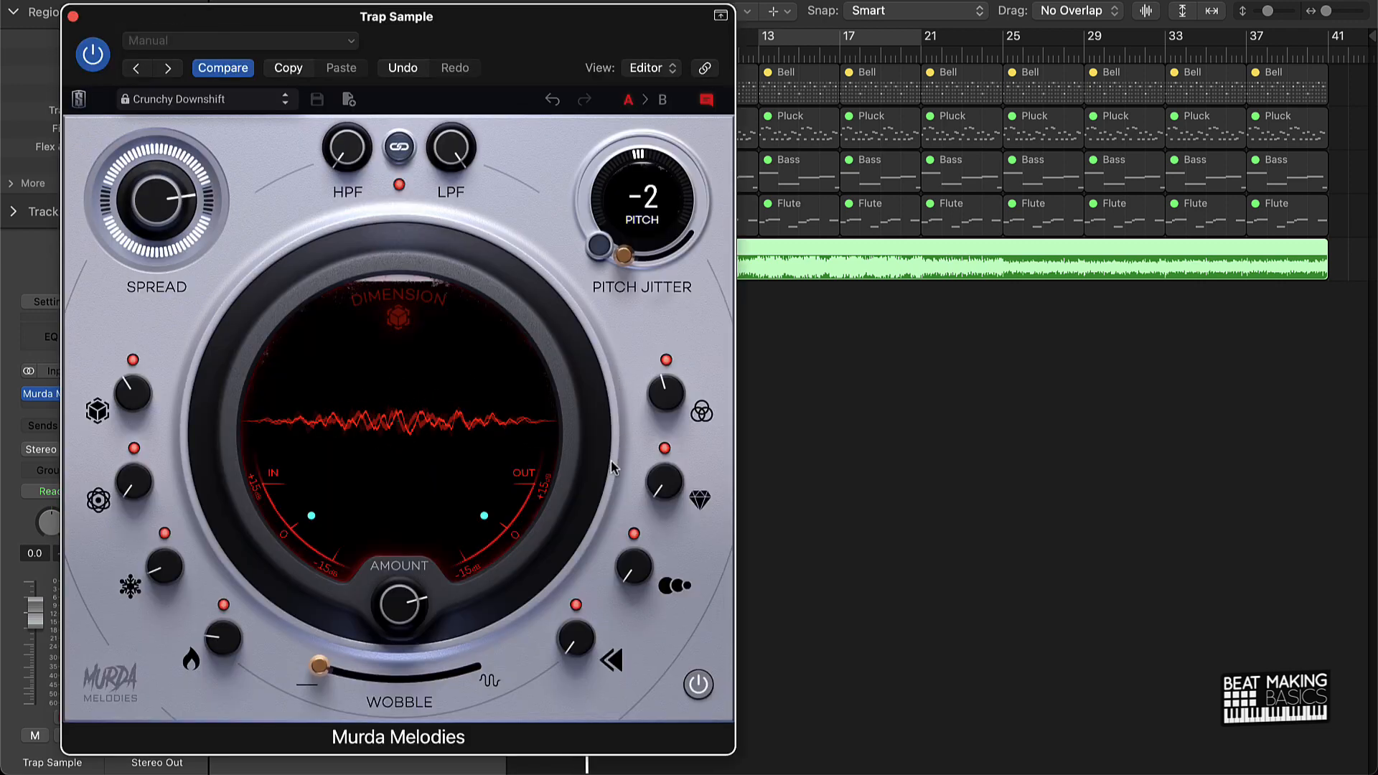
Lower the overlapping-circles and cube effects of Crunchy Downshift, turn Heat fully down, set Spread to 72%, and stop playback.
drag(666, 402, 636, 444)
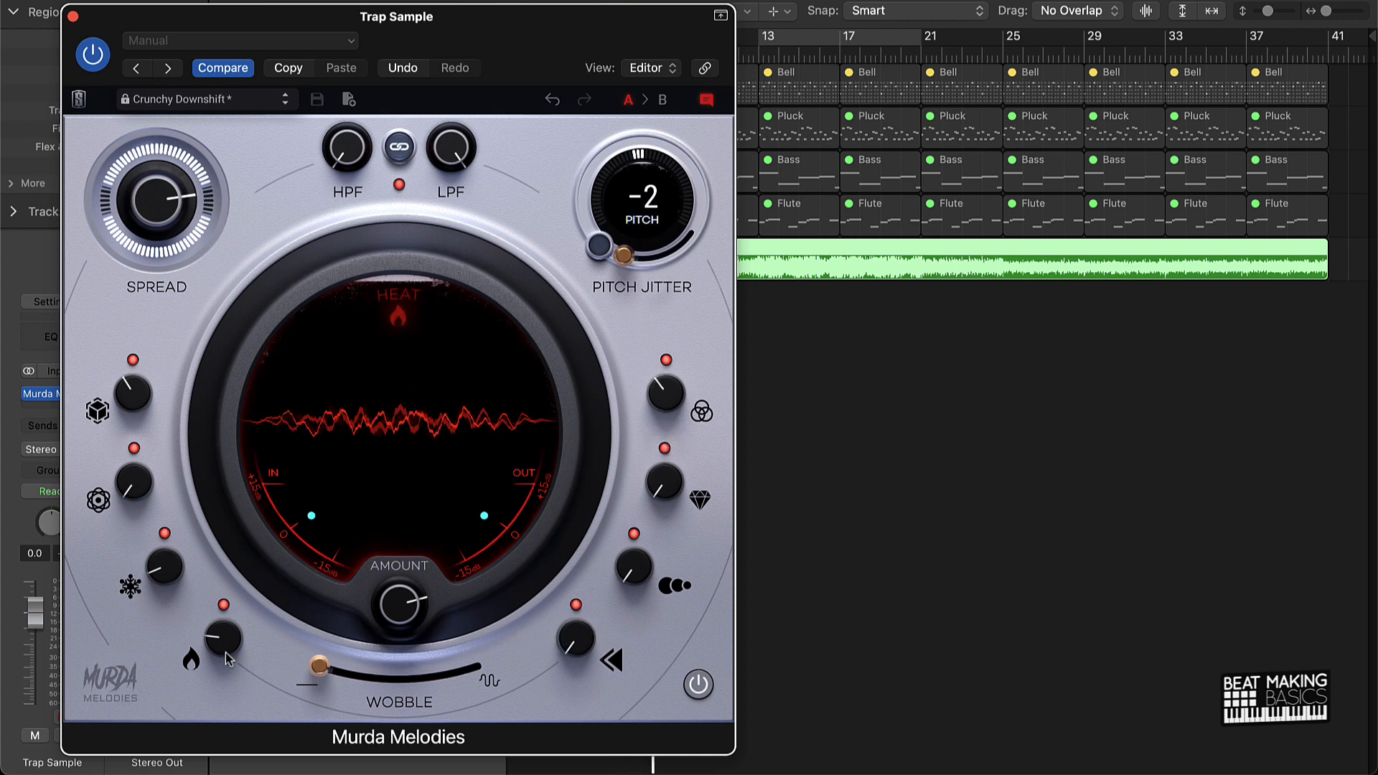
drag(223, 638, 222, 738)
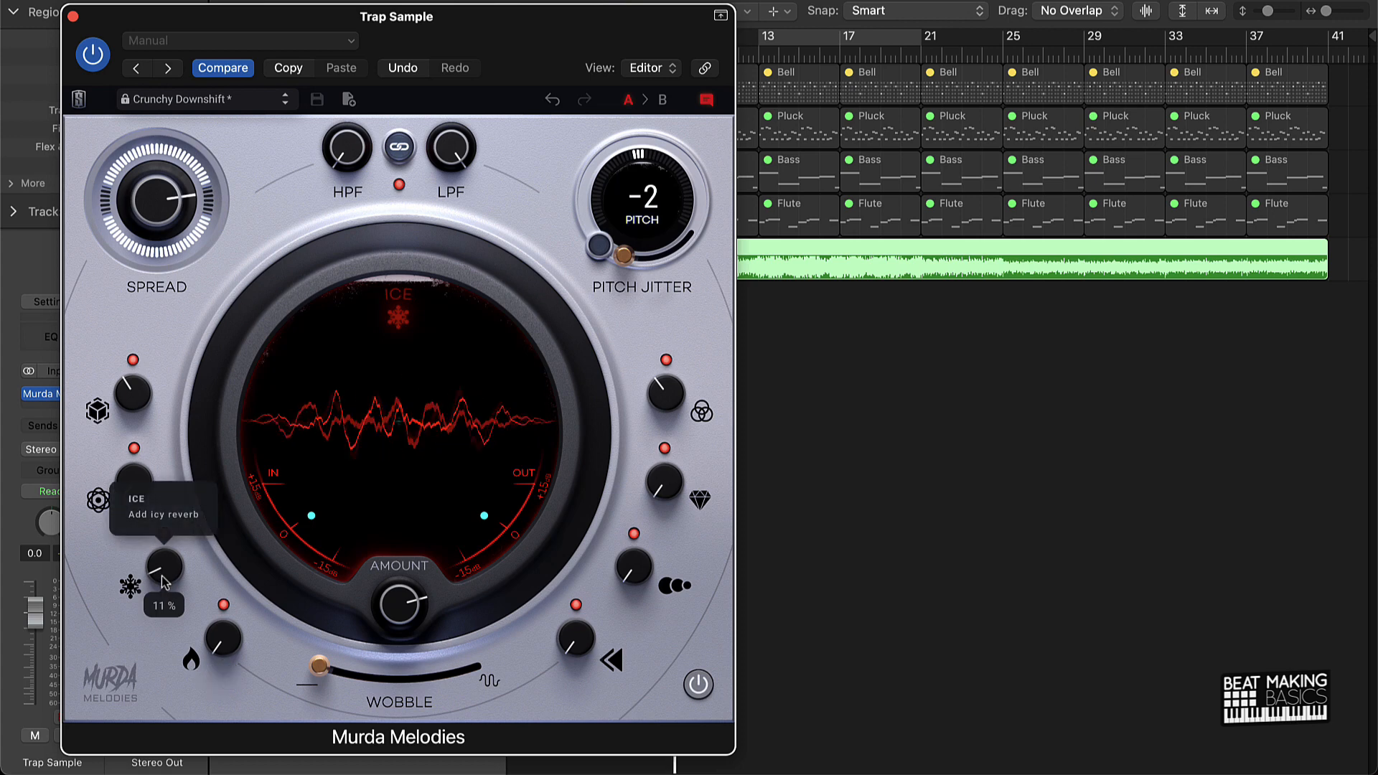
drag(136, 405, 122, 452)
drag(154, 200, 182, 252)
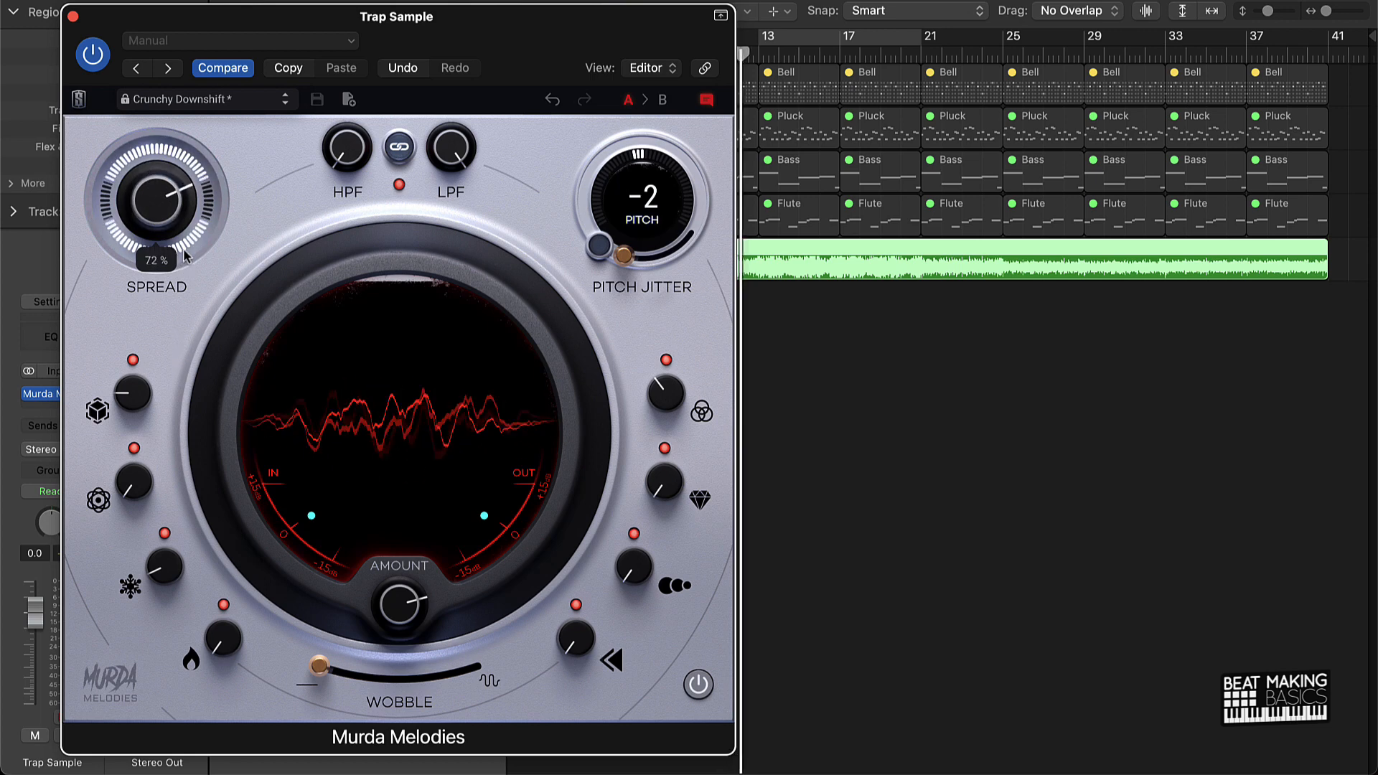
key(space)
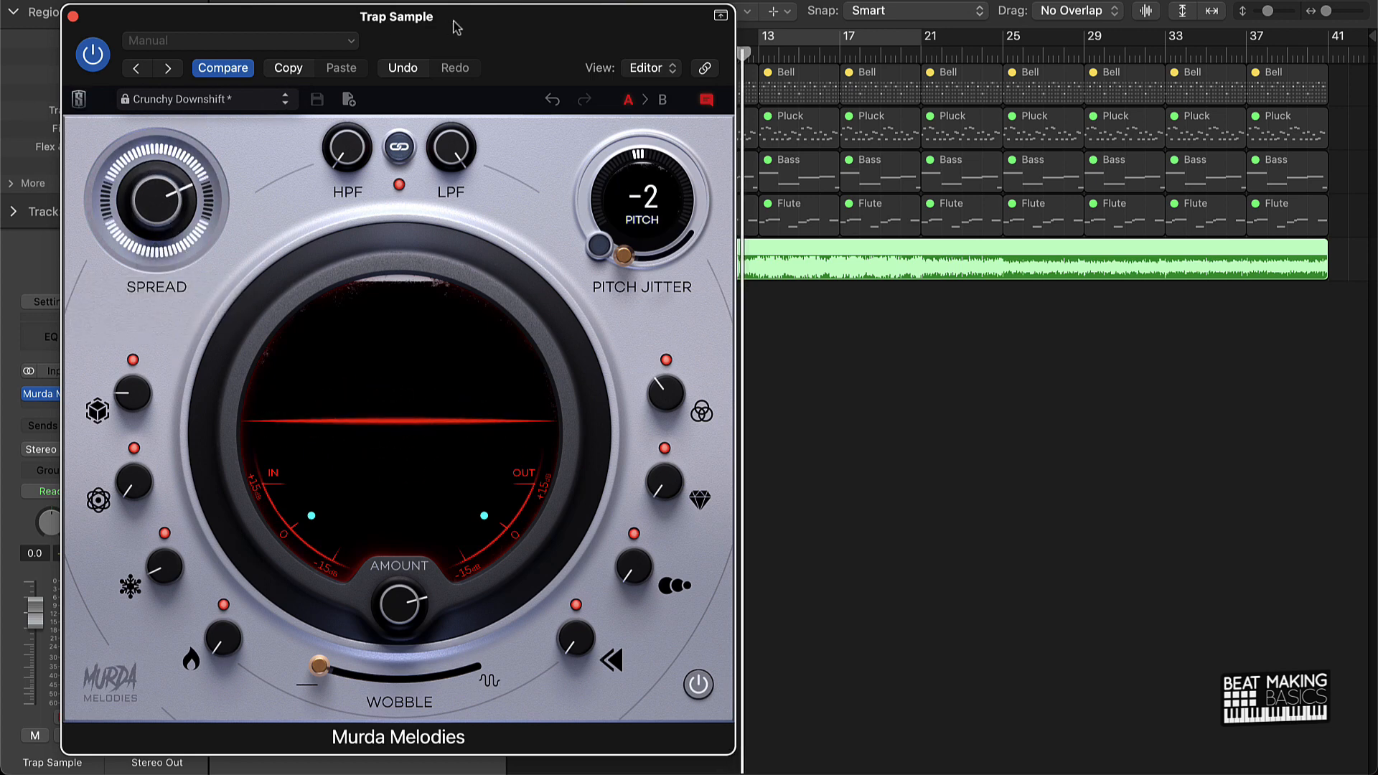
Load the Floating preset, move the effect window clear of the ruler, and loop playback over the bar 13 to 21 cycle range.
drag(453, 28, 516, 16)
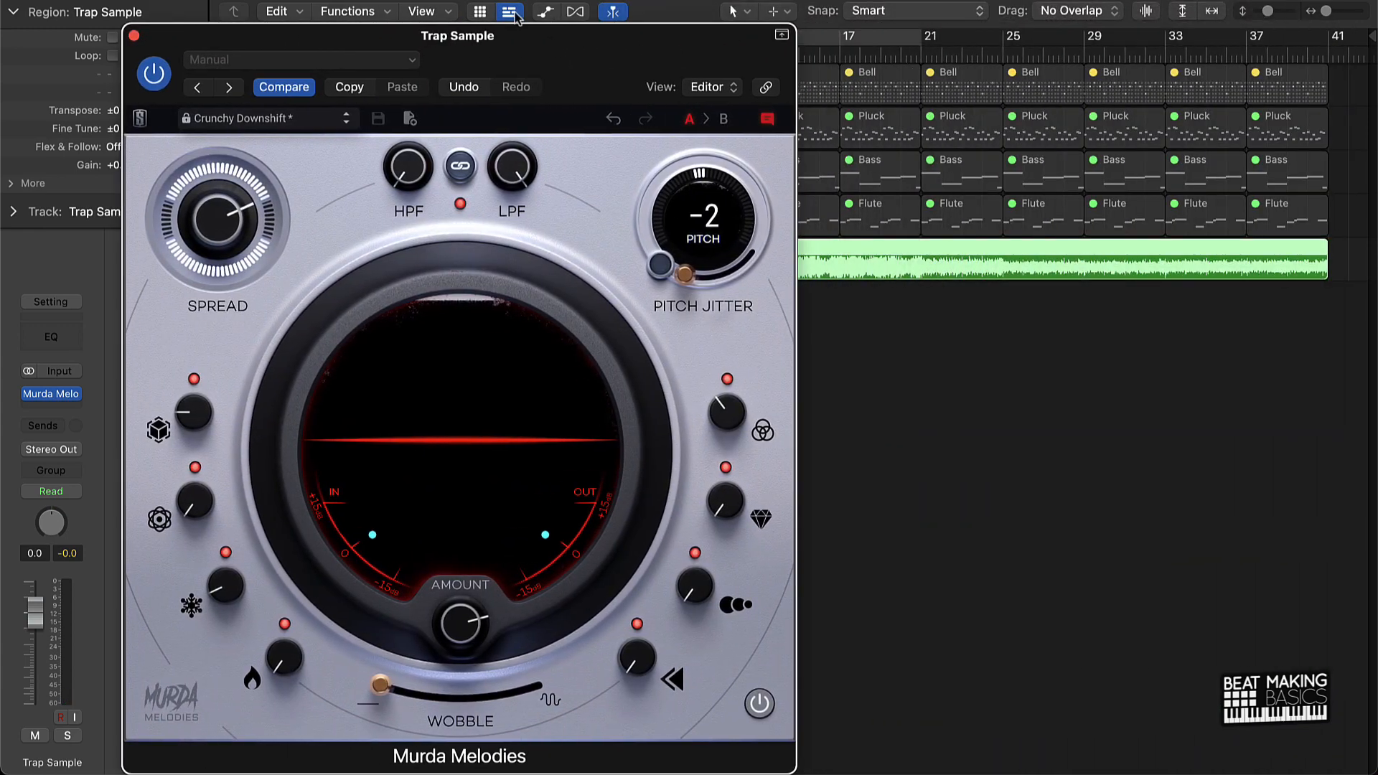
click(347, 125)
key(space)
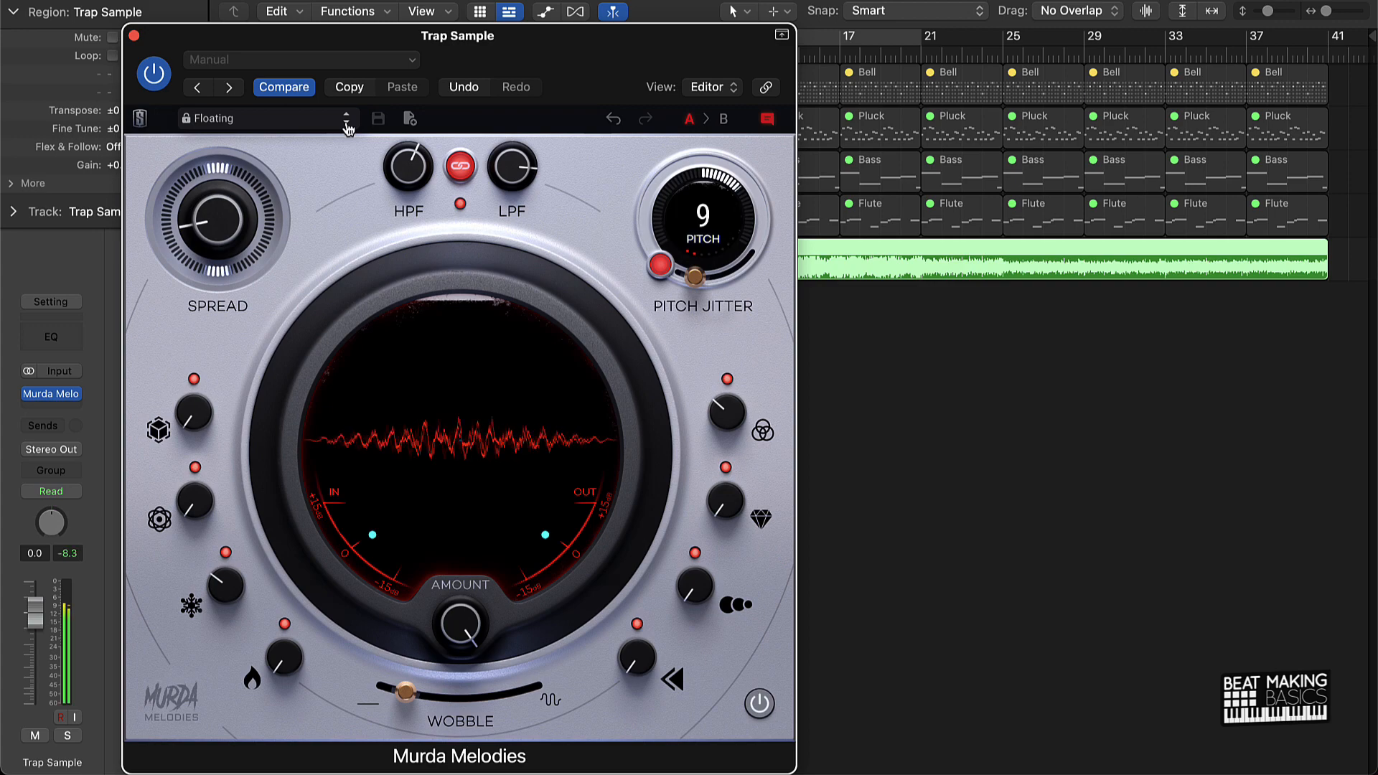
drag(534, 74, 791, 99)
click(806, 34)
key(Return)
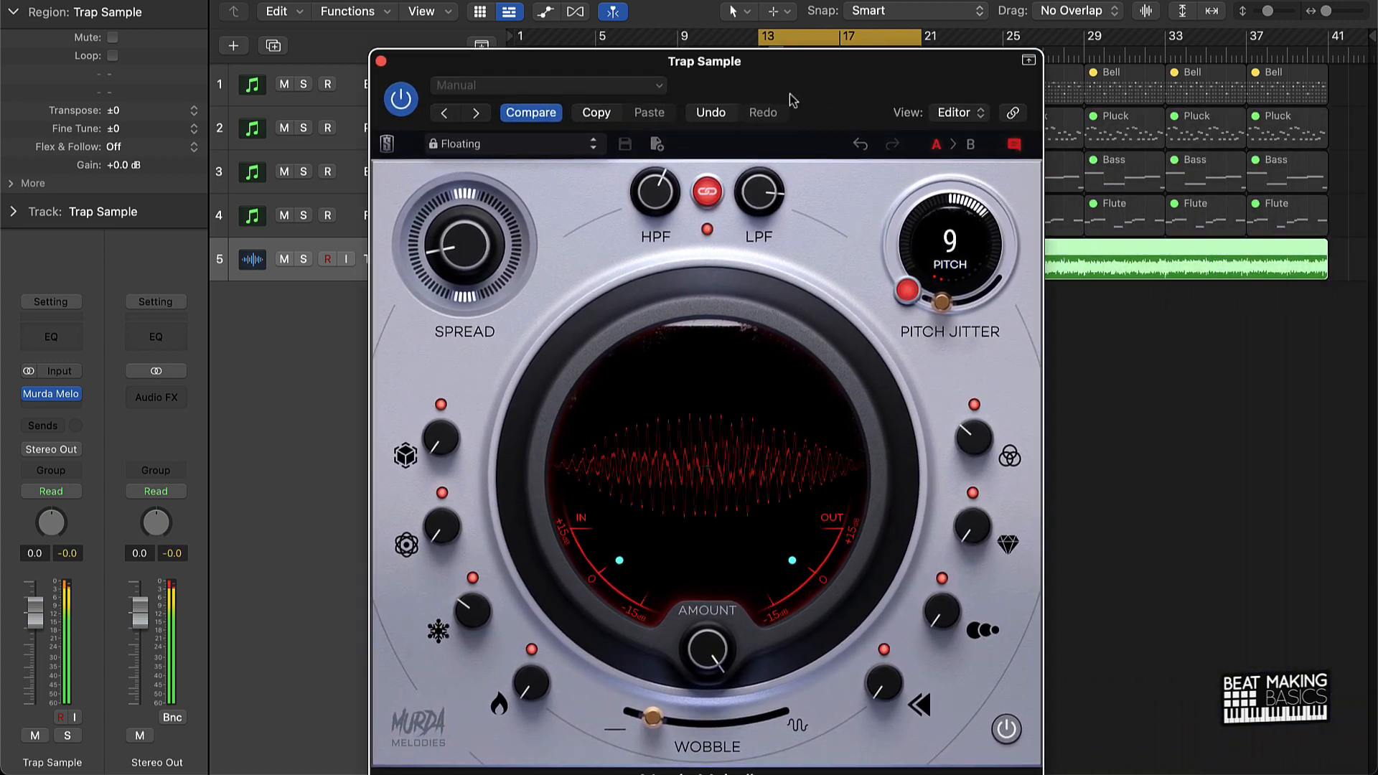
Unlink the Floating preset's high-pass and low-pass filters and set the high-pass filter to 166 Hz.
drag(662, 180, 646, 352)
click(710, 201)
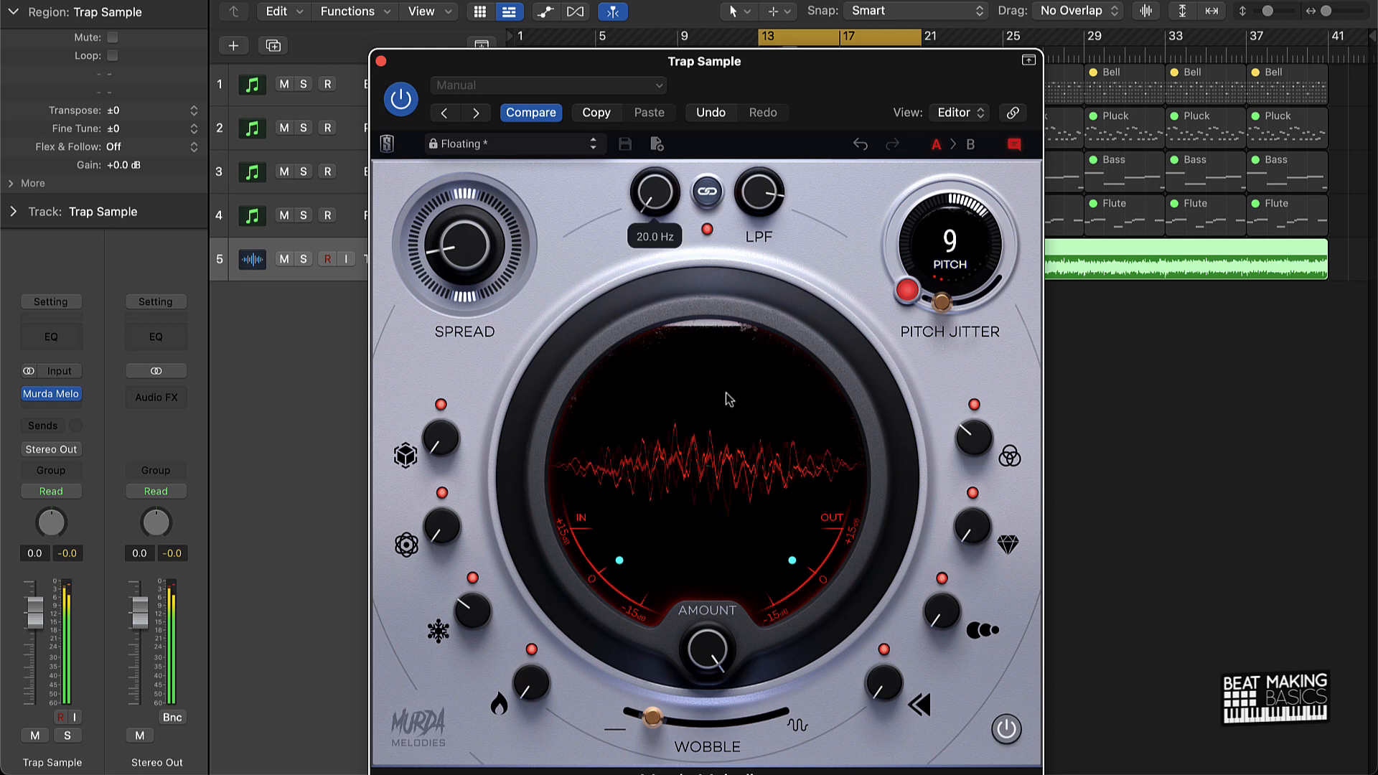
drag(726, 393, 599, 92)
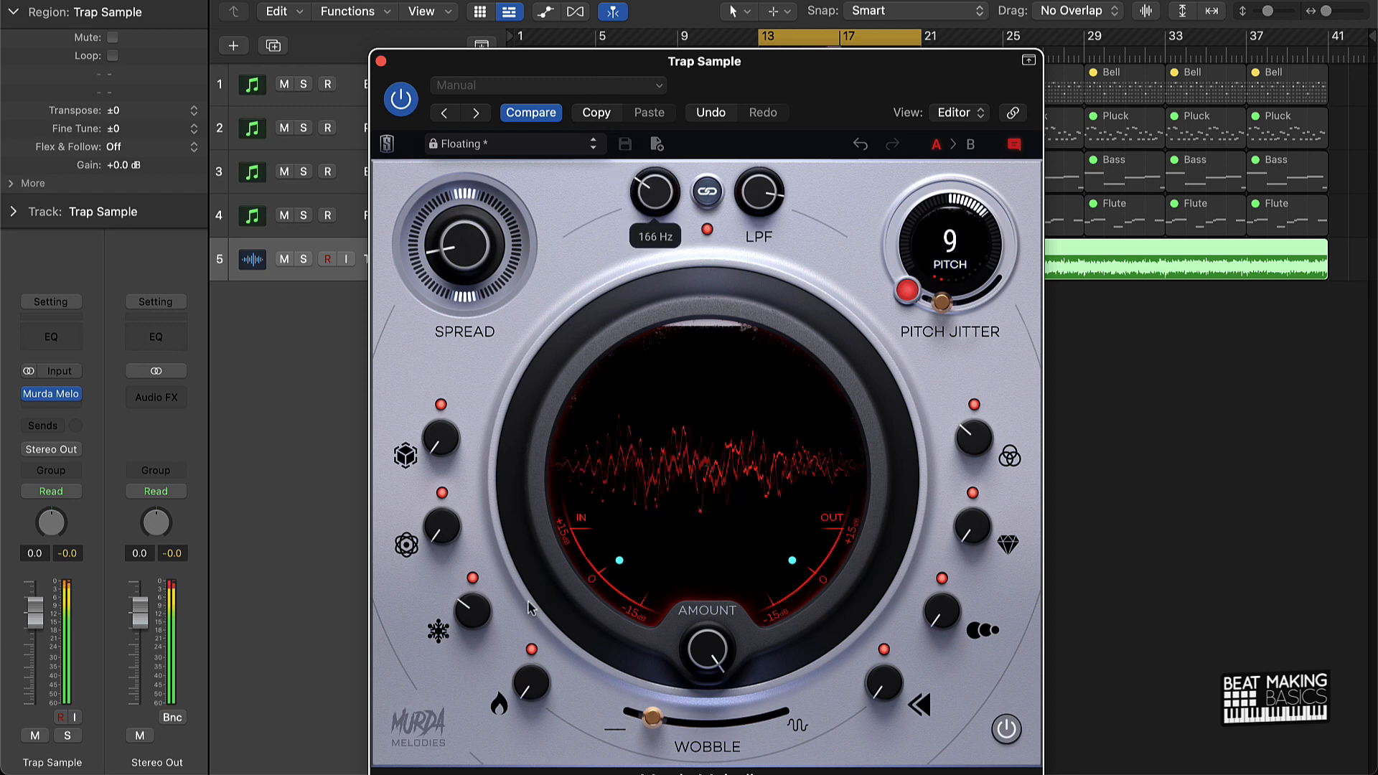
Audition the presets Hi Harmonizer, Higher, Hyperpop and Lo Ride on the looping sample, and stop playback.
click(593, 149)
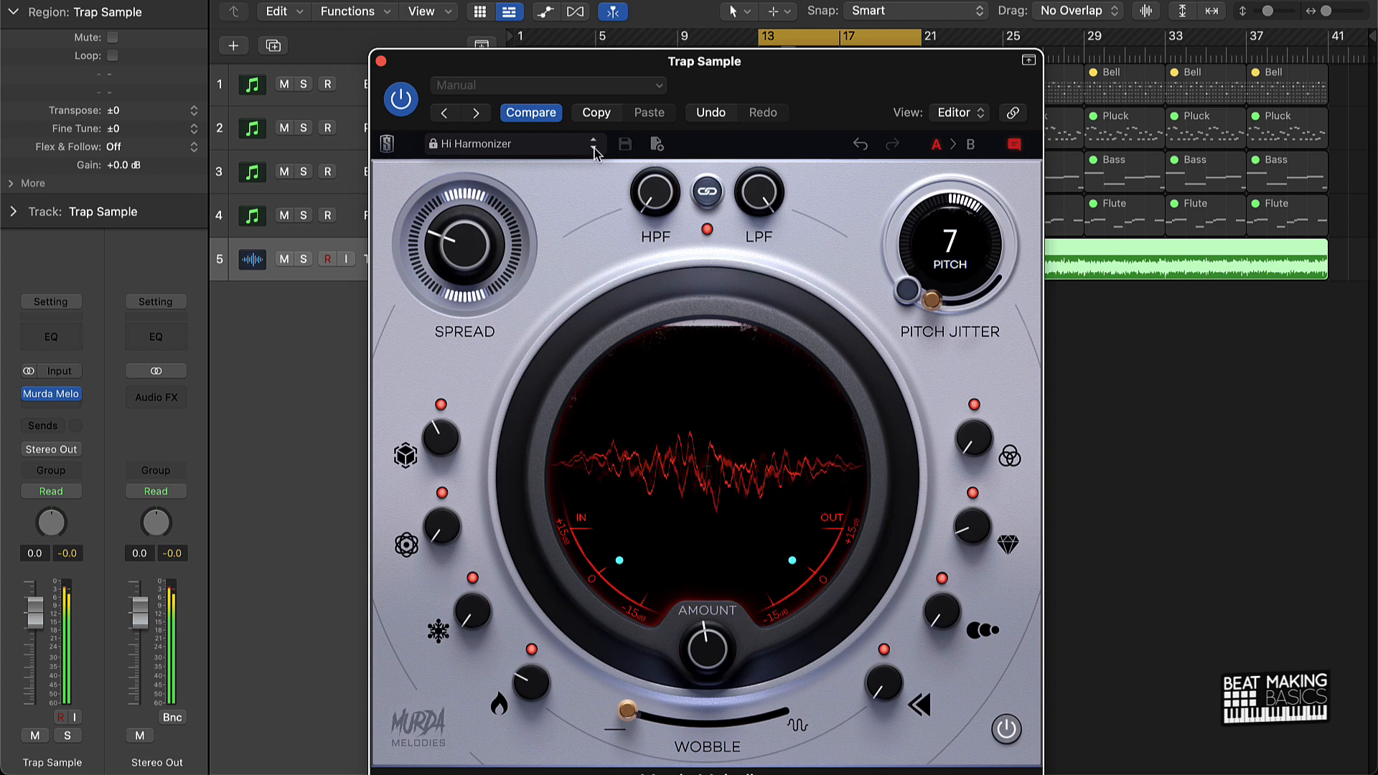
click(593, 149)
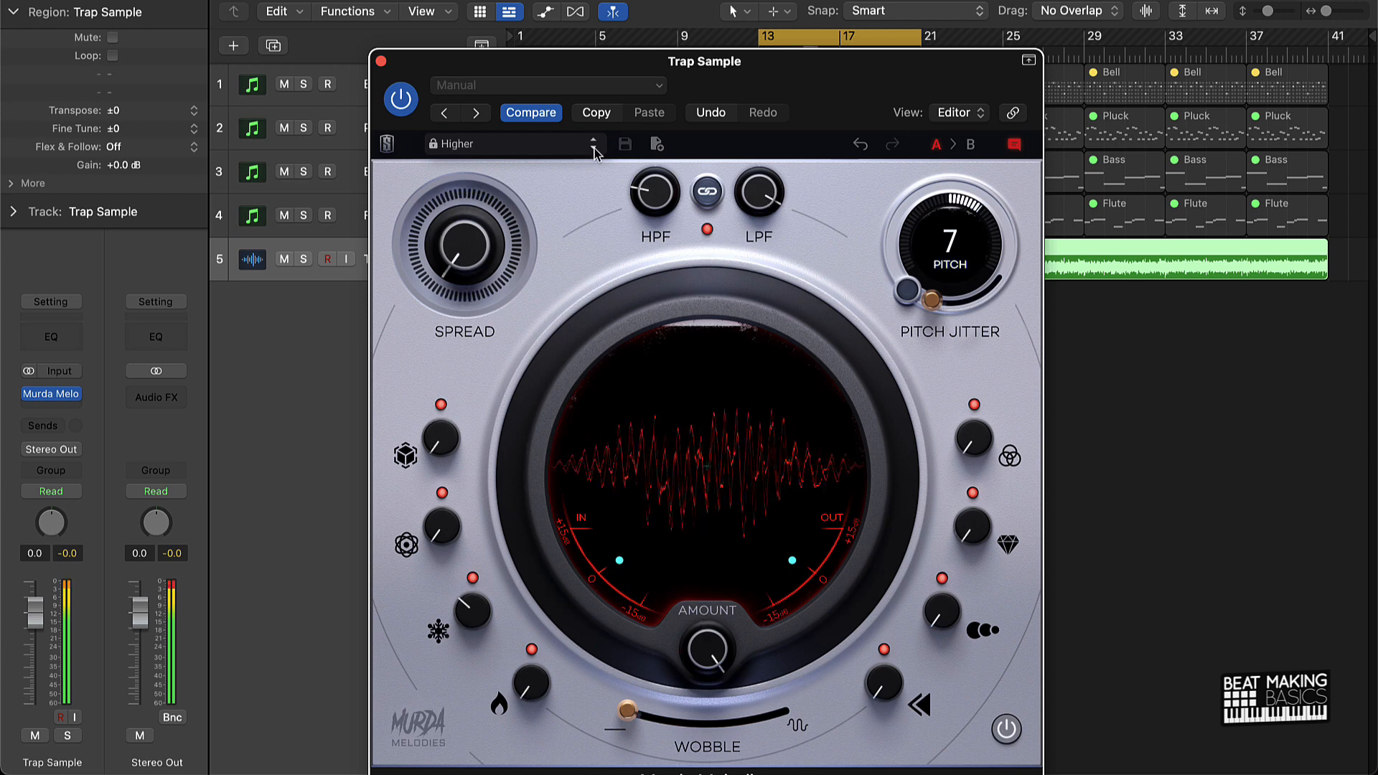
click(594, 150)
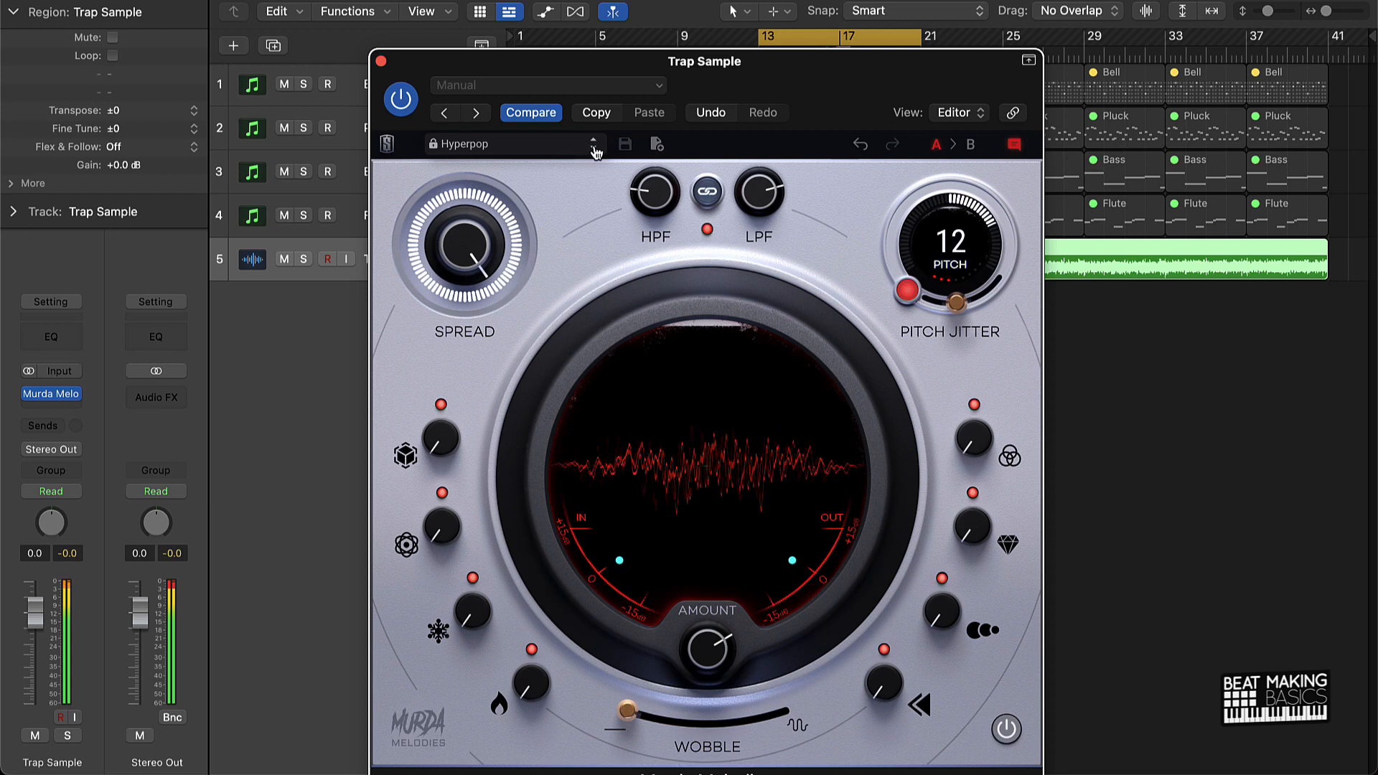
click(593, 148)
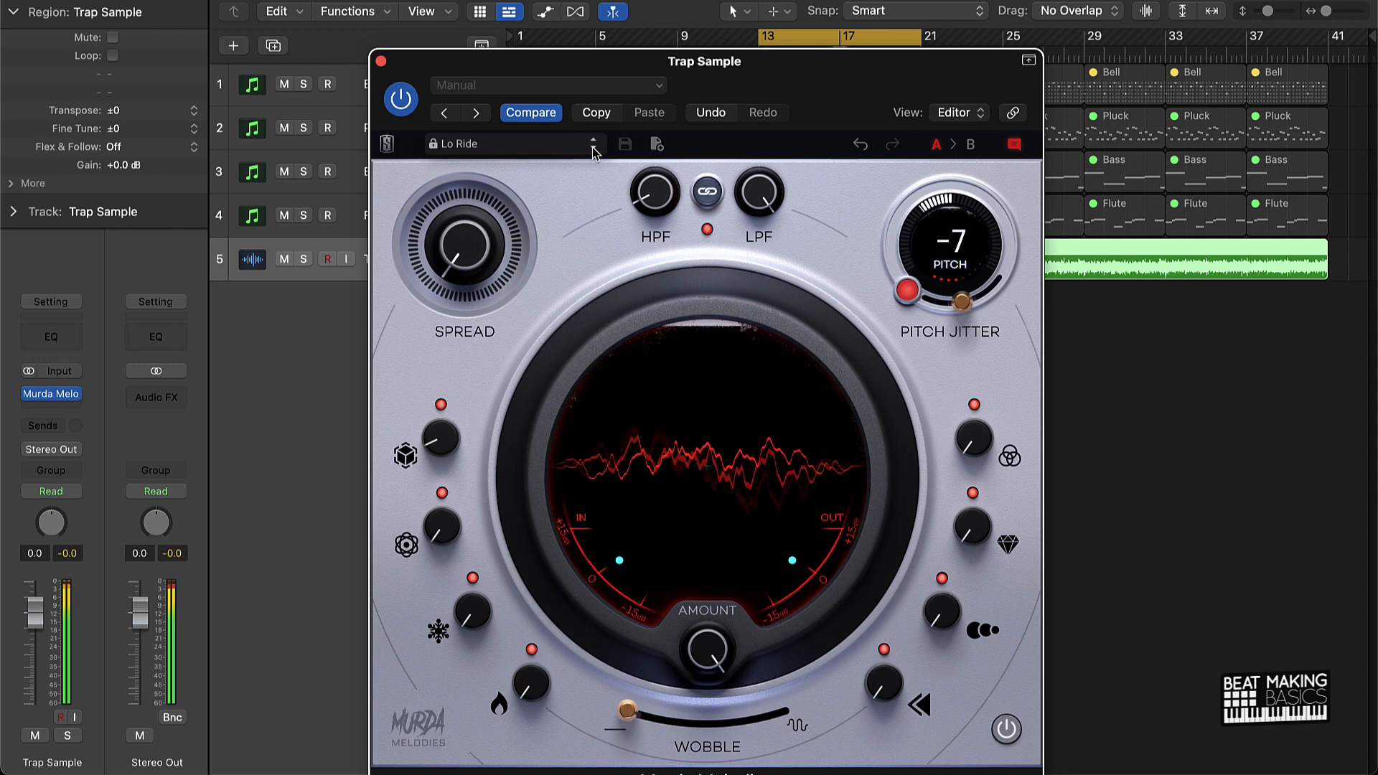
key(space)
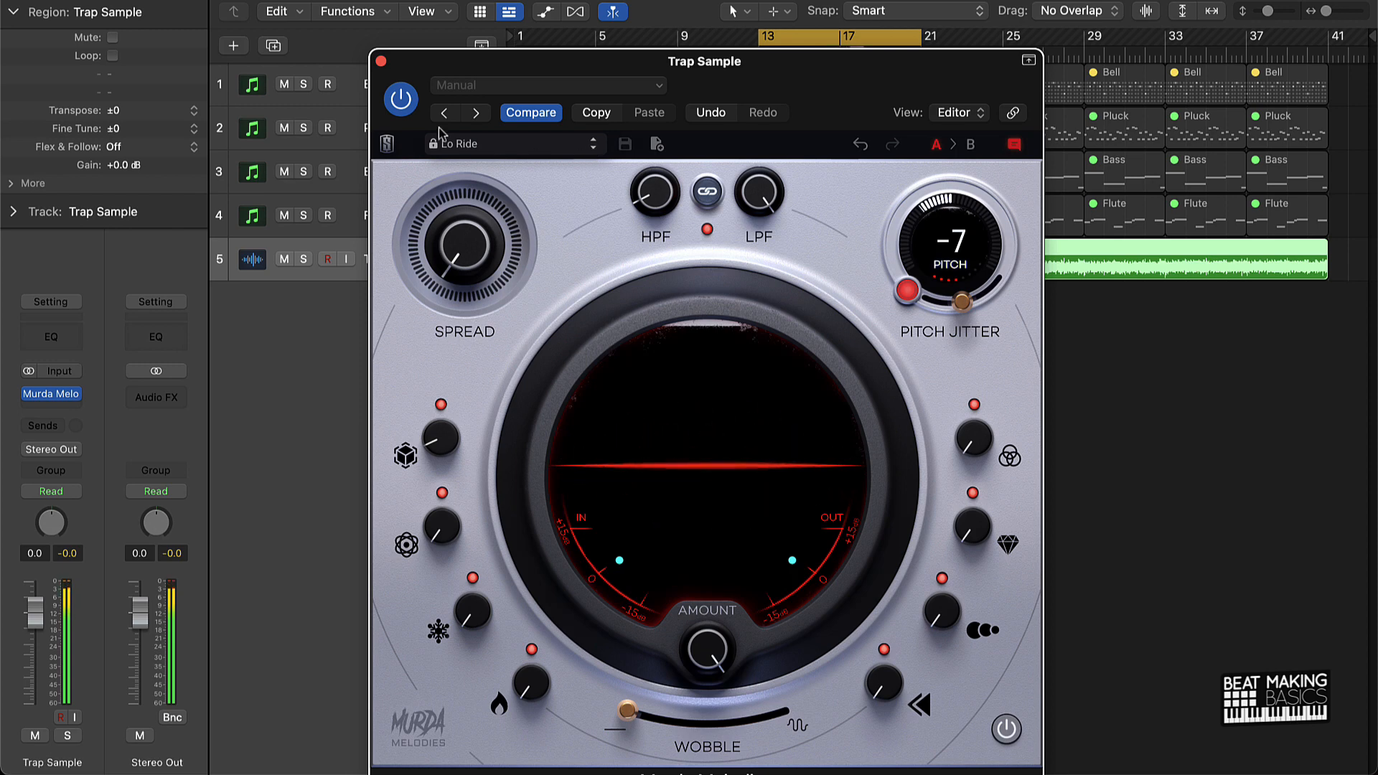
Resume playback and step through the presets Low Harmonizer, Slowmo, Snickers and Sped Up, ending on Thicka.
click(594, 149)
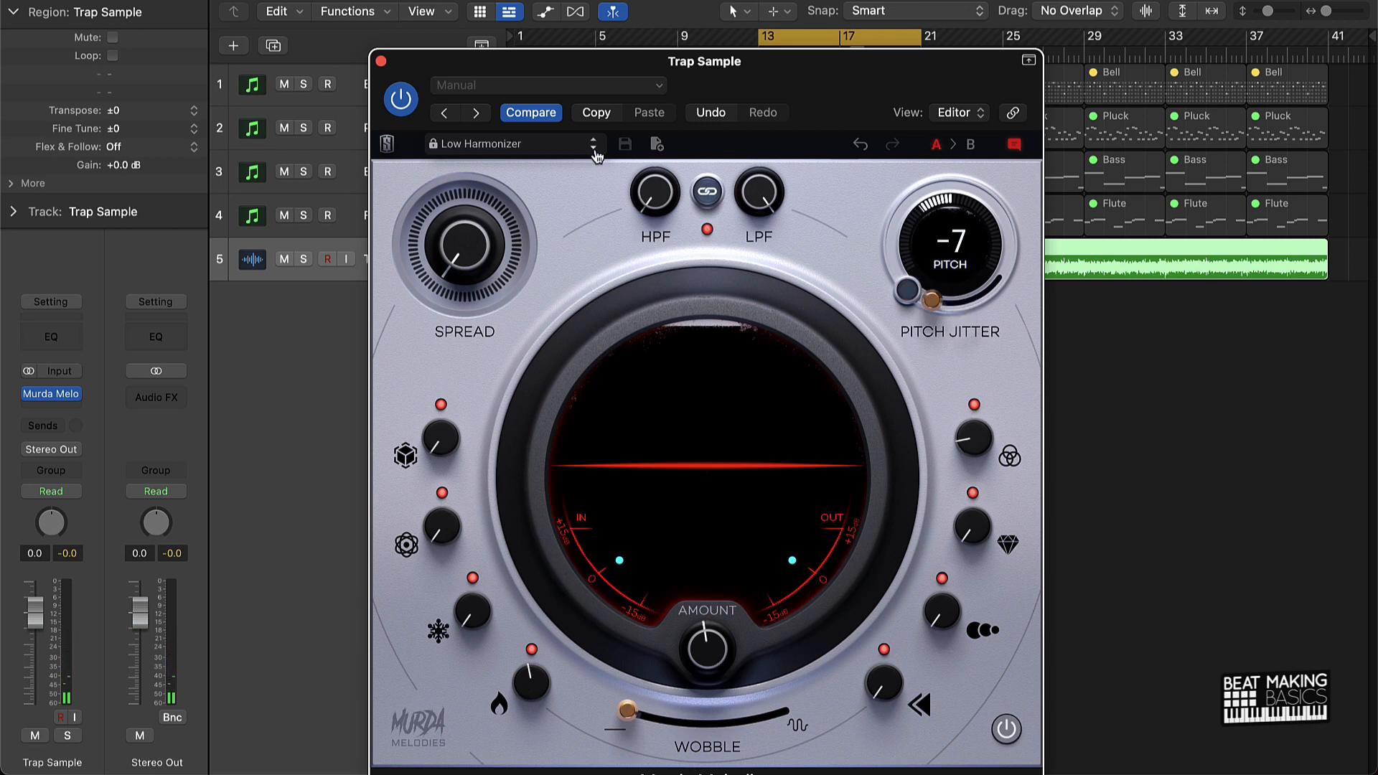
key(space)
click(594, 149)
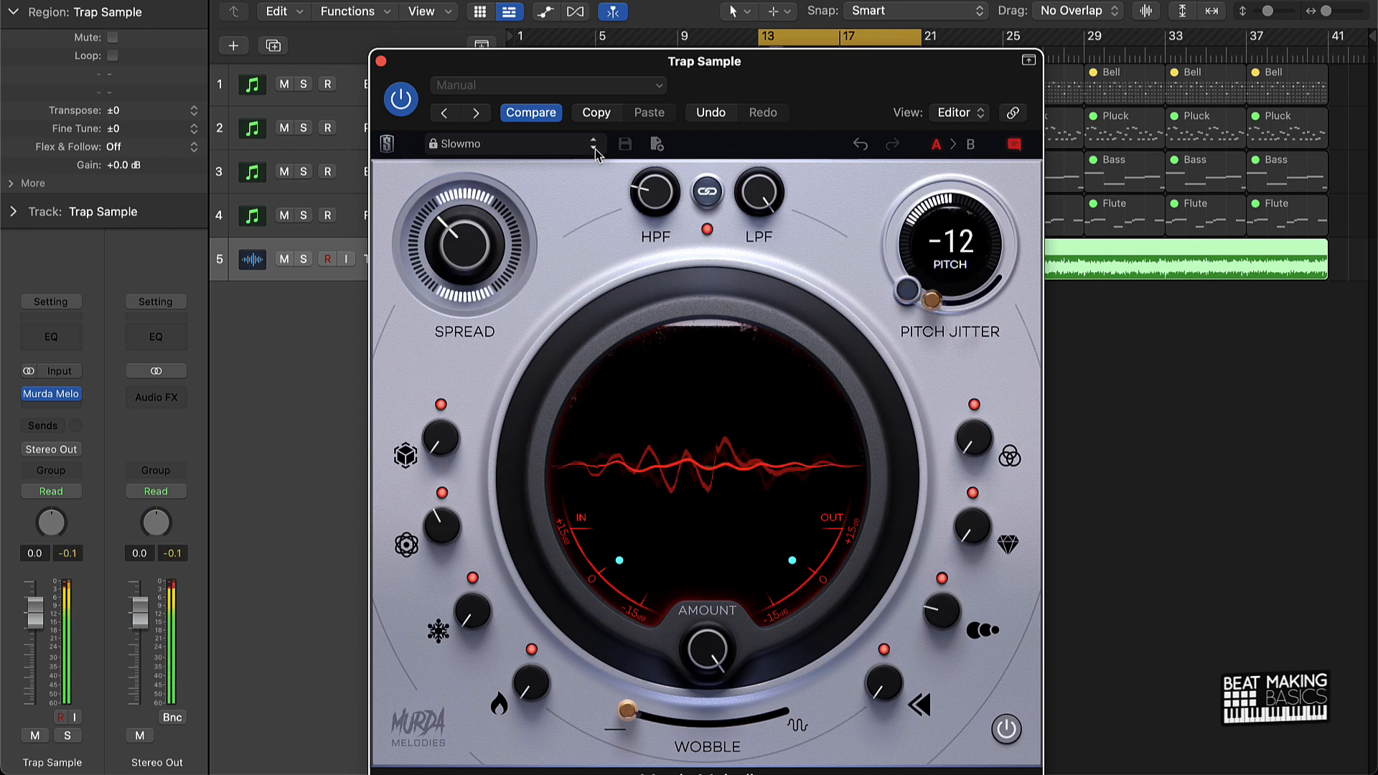
click(595, 149)
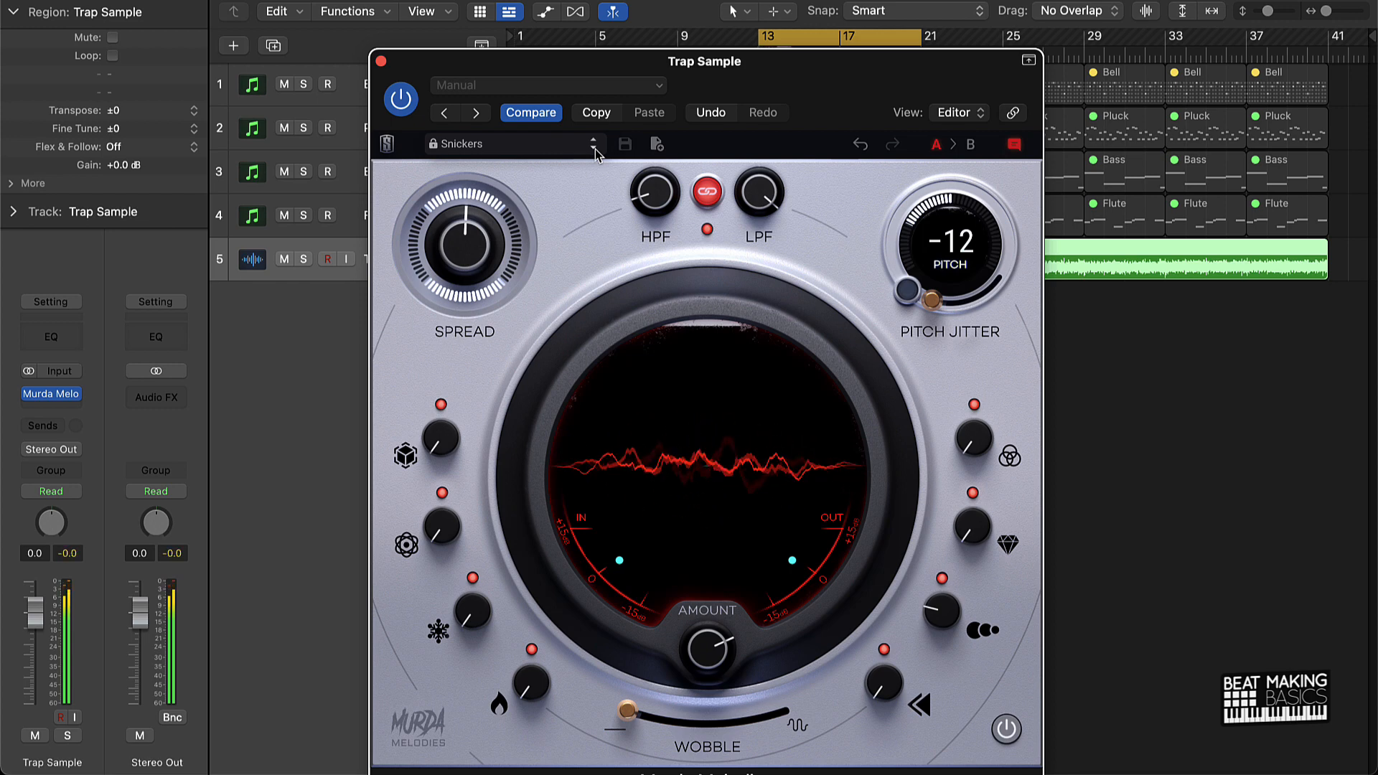
click(595, 150)
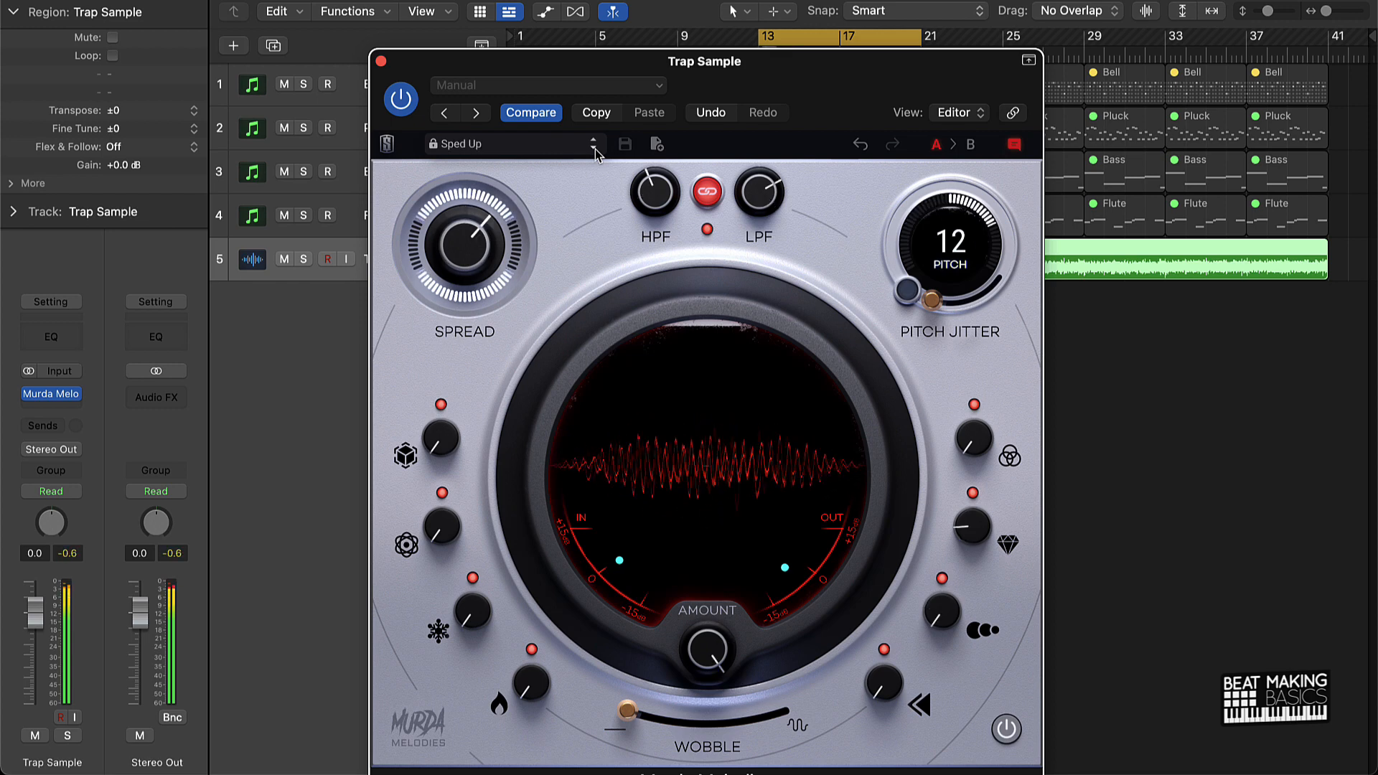
click(595, 150)
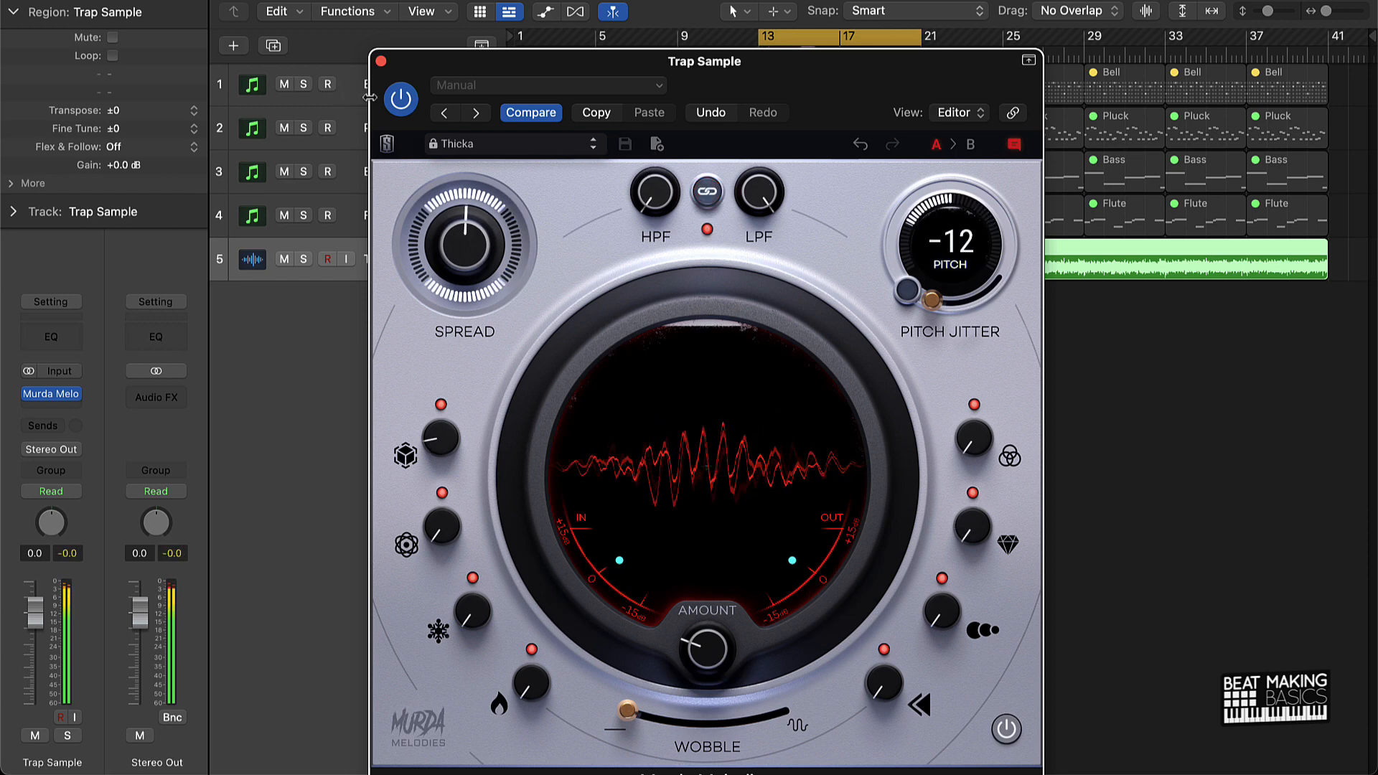
Close the Murda Melodies window and insert iZotope Vinyl as the next audio effect on the Trap Sample track.
click(380, 62)
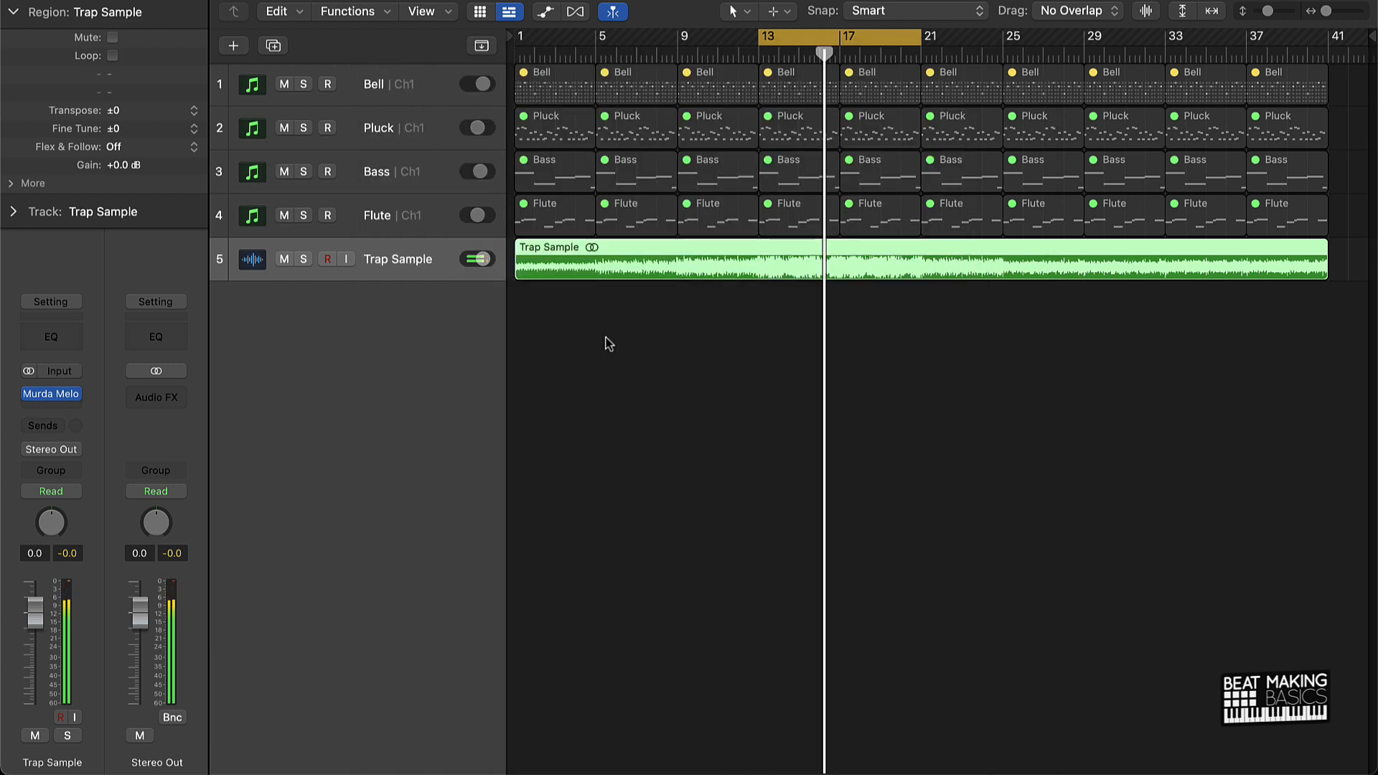
click(66, 409)
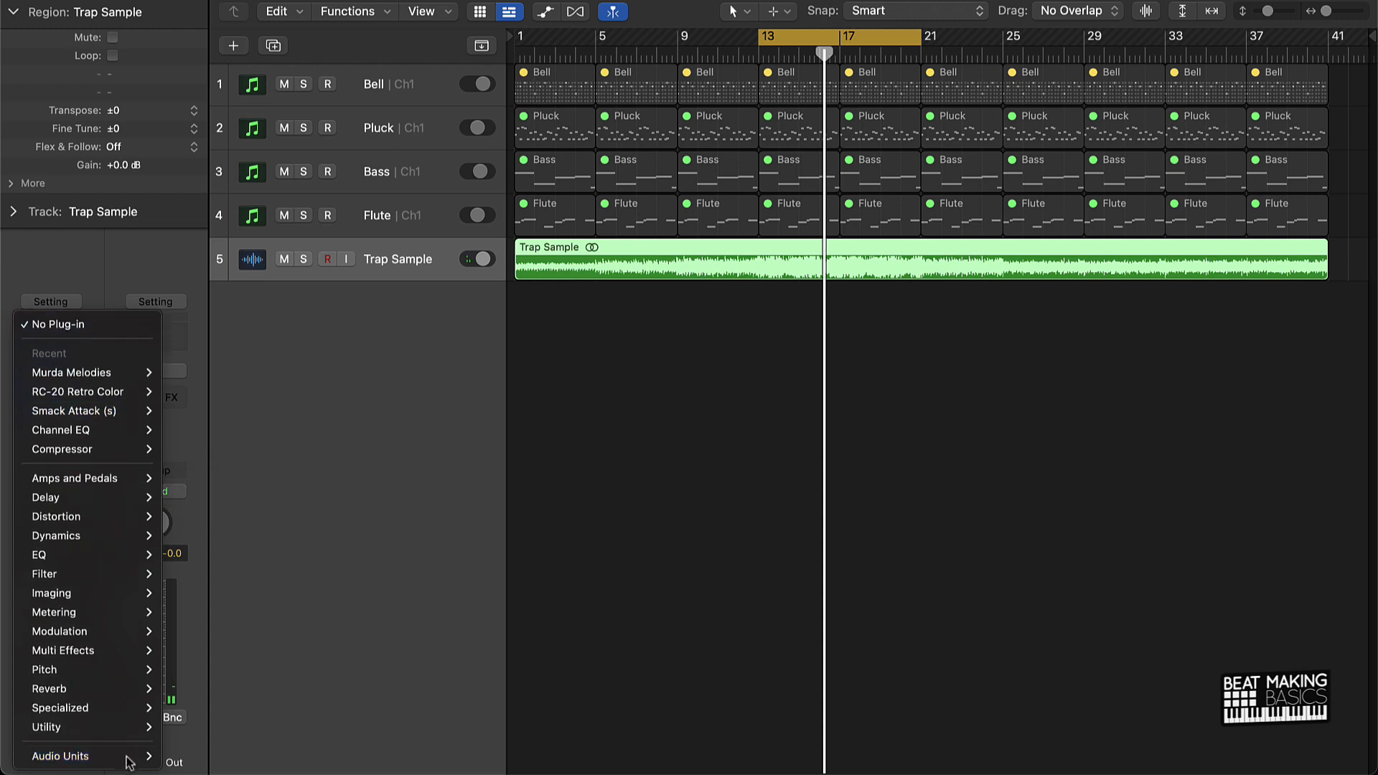
mouse_move(143, 755)
mouse_move(206, 749)
mouse_move(245, 666)
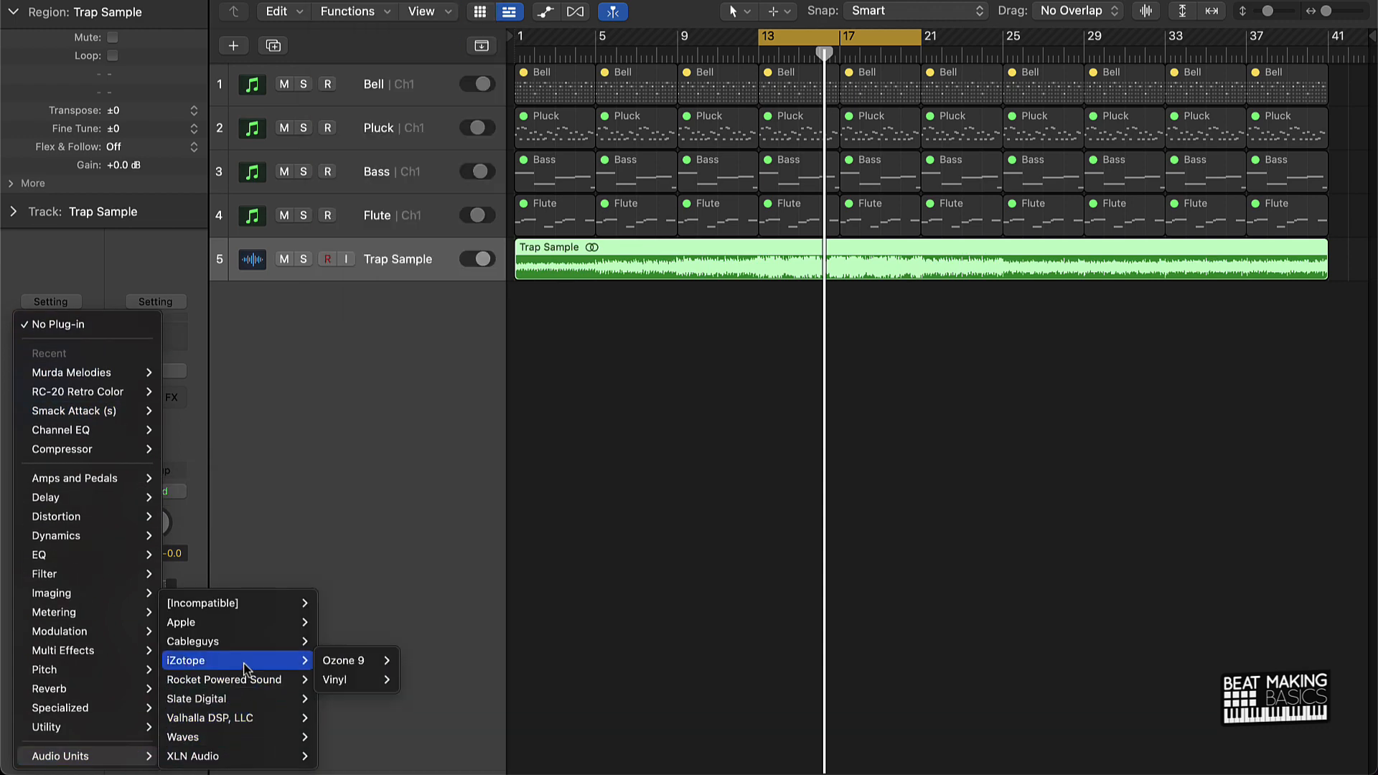
mouse_move(377, 680)
click(427, 683)
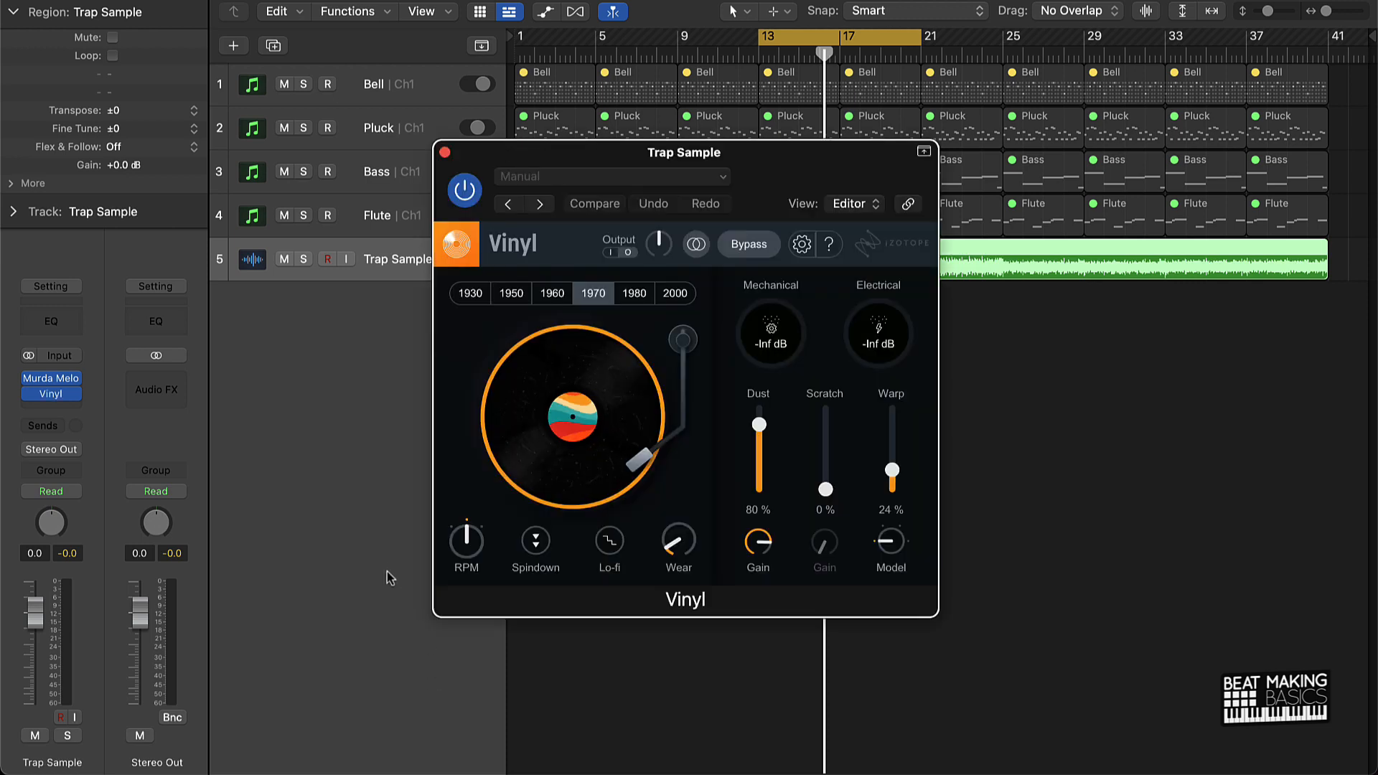
Set Vinyl's Wear to 0%, Dust to 0% and Warp to 40%.
drag(677, 544, 674, 599)
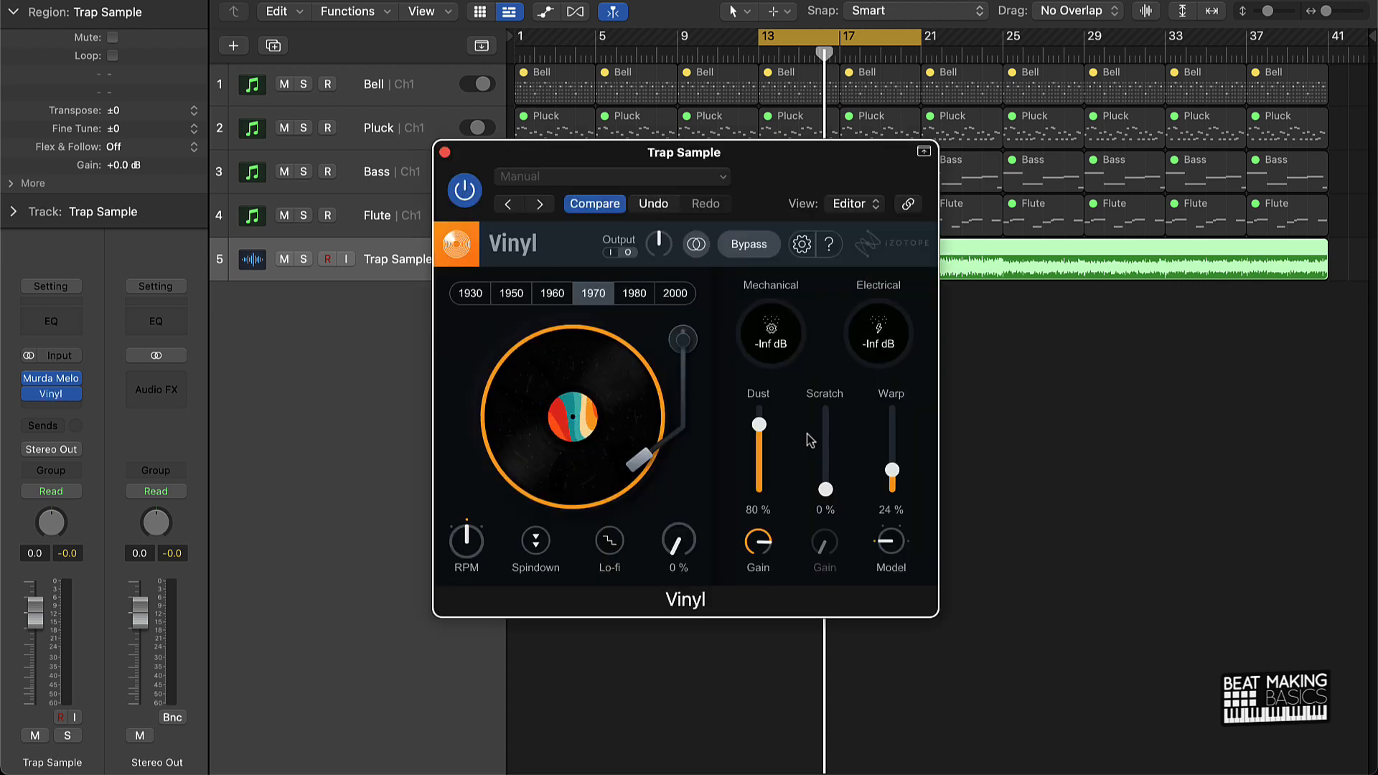
drag(761, 424, 734, 682)
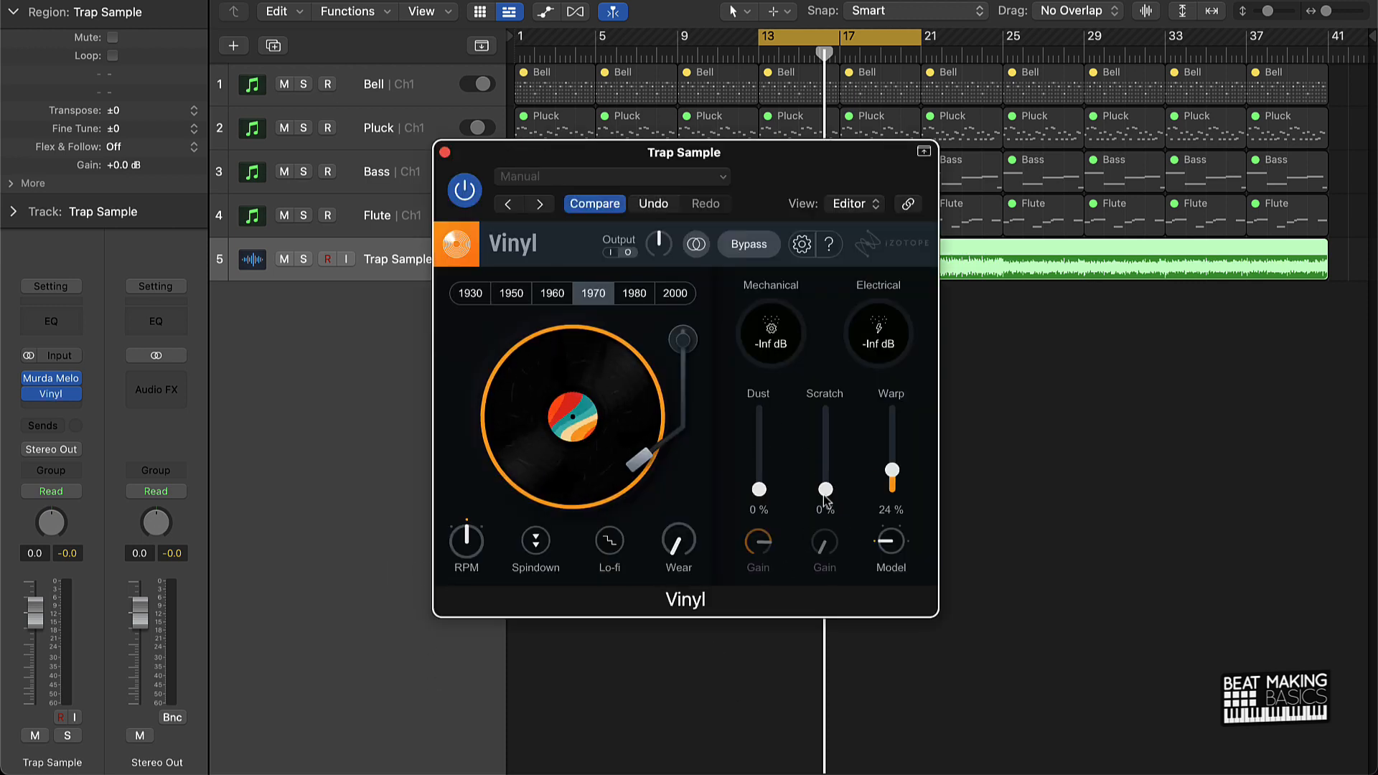
drag(892, 470, 892, 457)
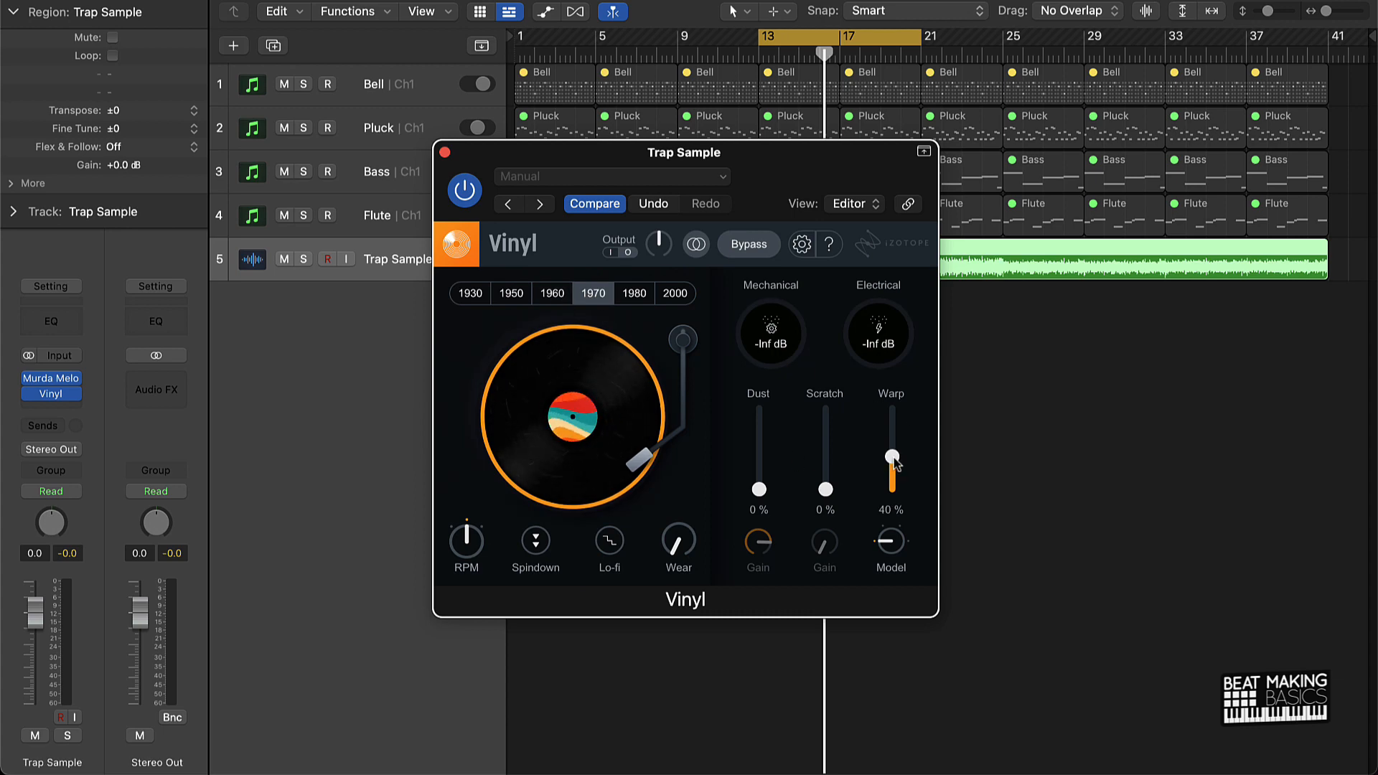
Play the loop while setting Vinyl's year to 2000 and Warp to 24%, with Murda Melodies bypassed.
key(space)
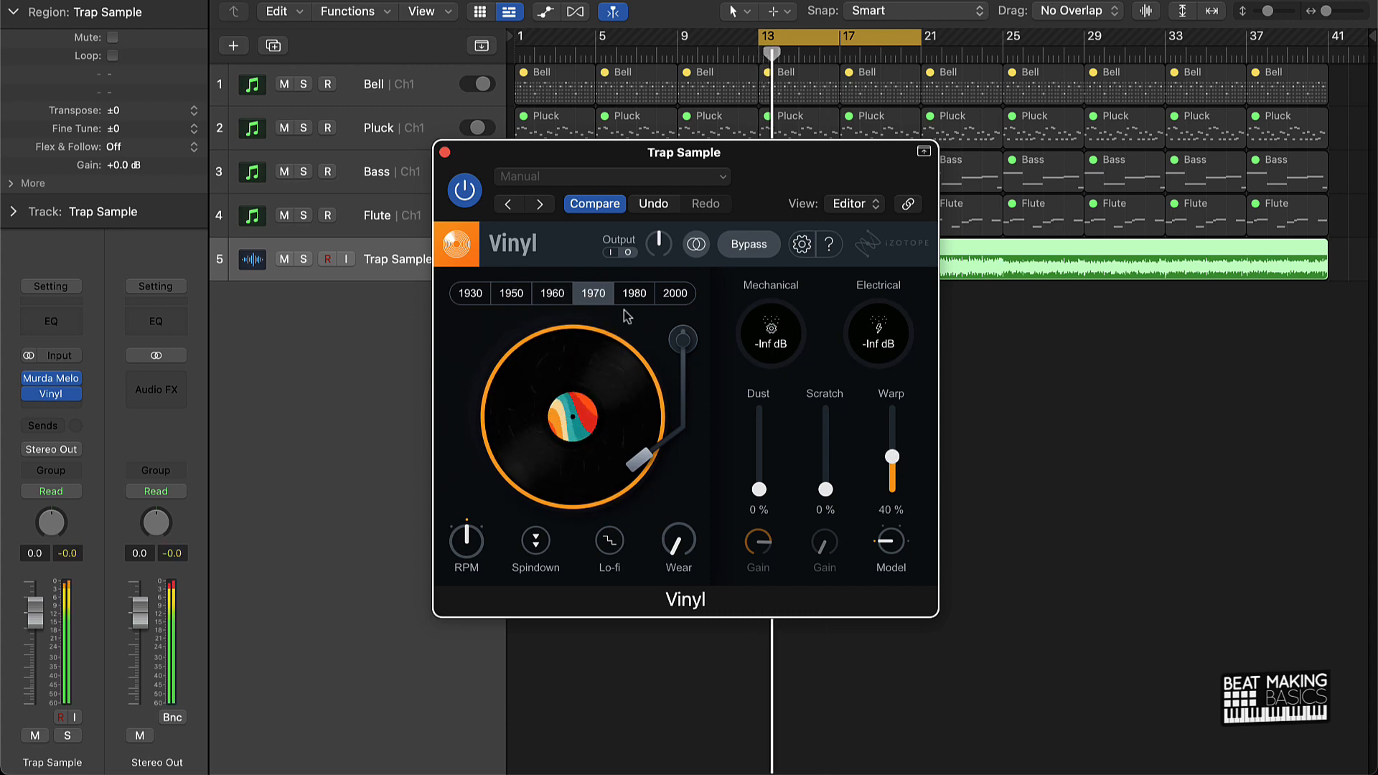
click(634, 293)
click(672, 294)
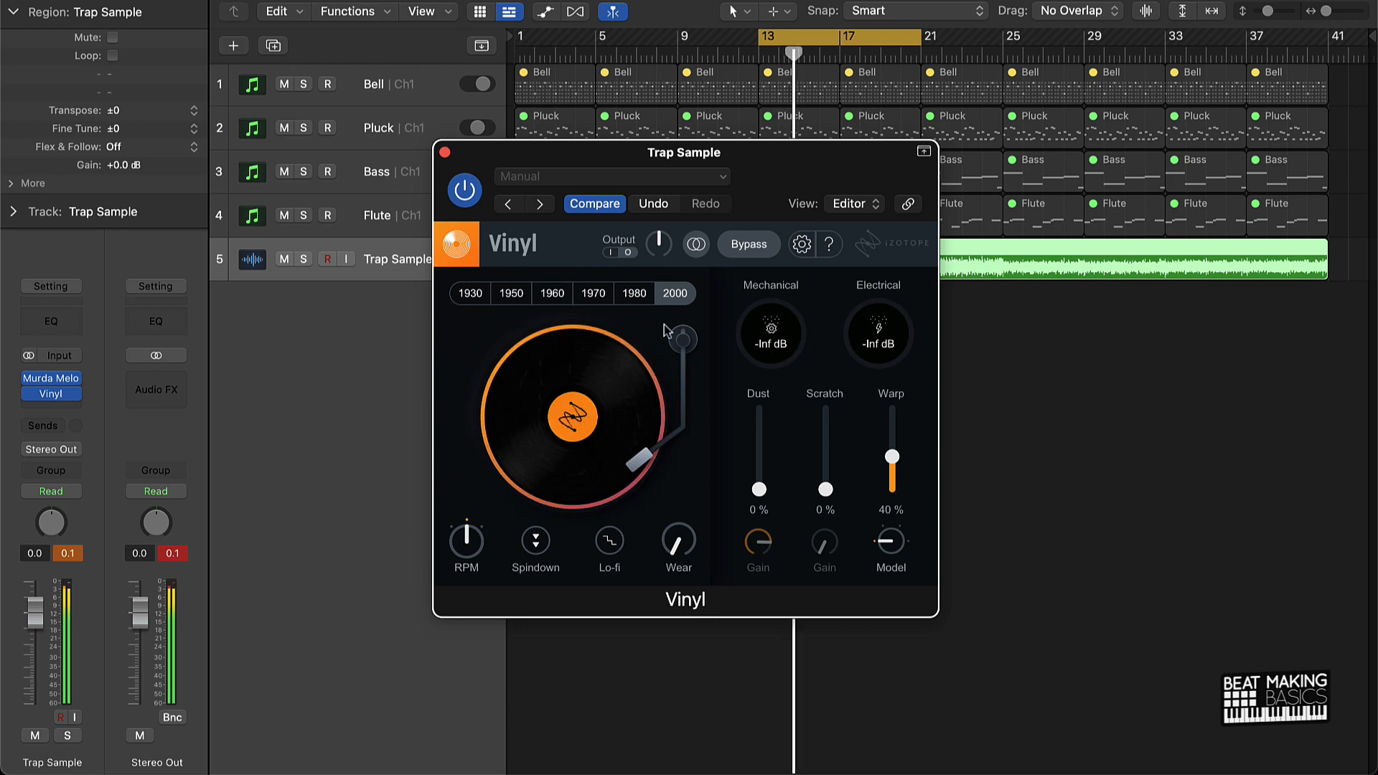
click(27, 378)
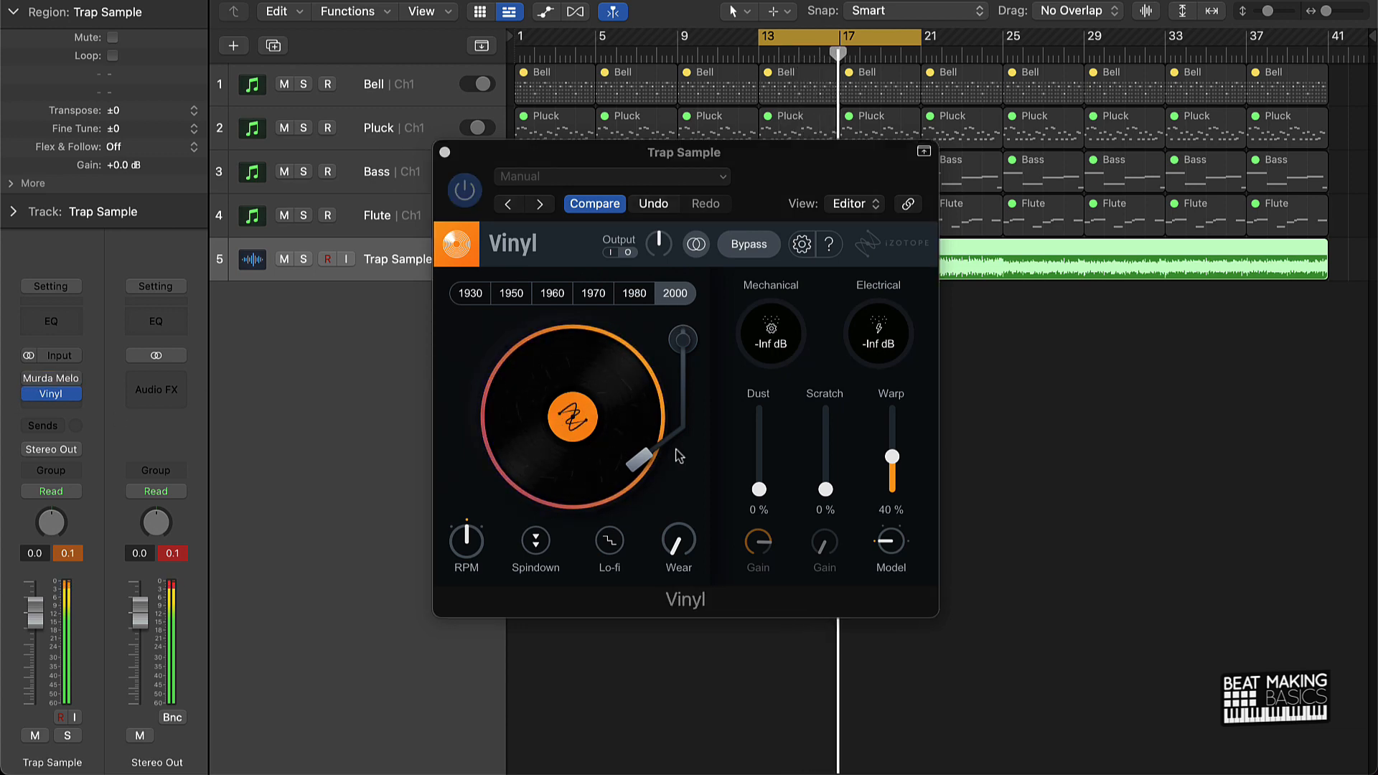
drag(892, 457, 893, 476)
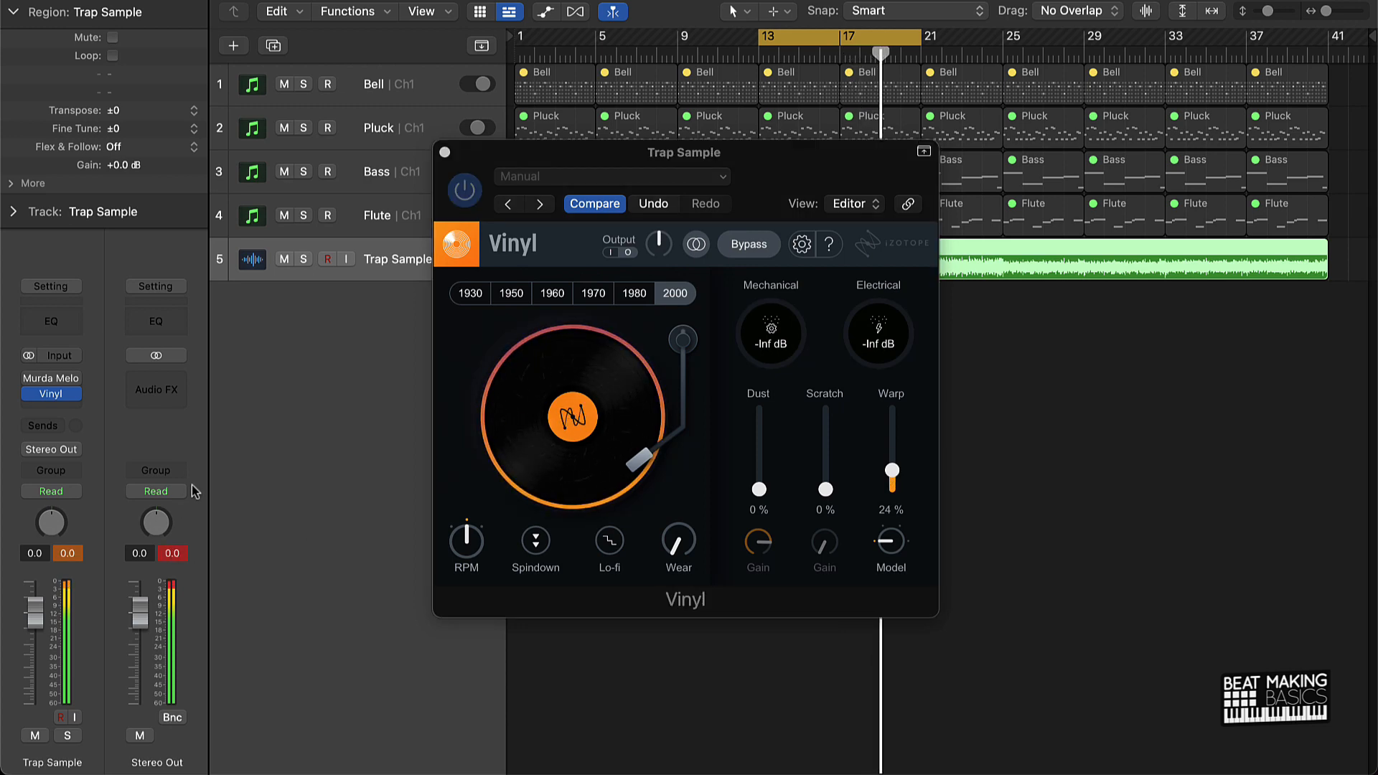
Insert Smack Attack on the Stereo Out channel and close the Vinyl window.
click(155, 380)
mouse_move(202, 468)
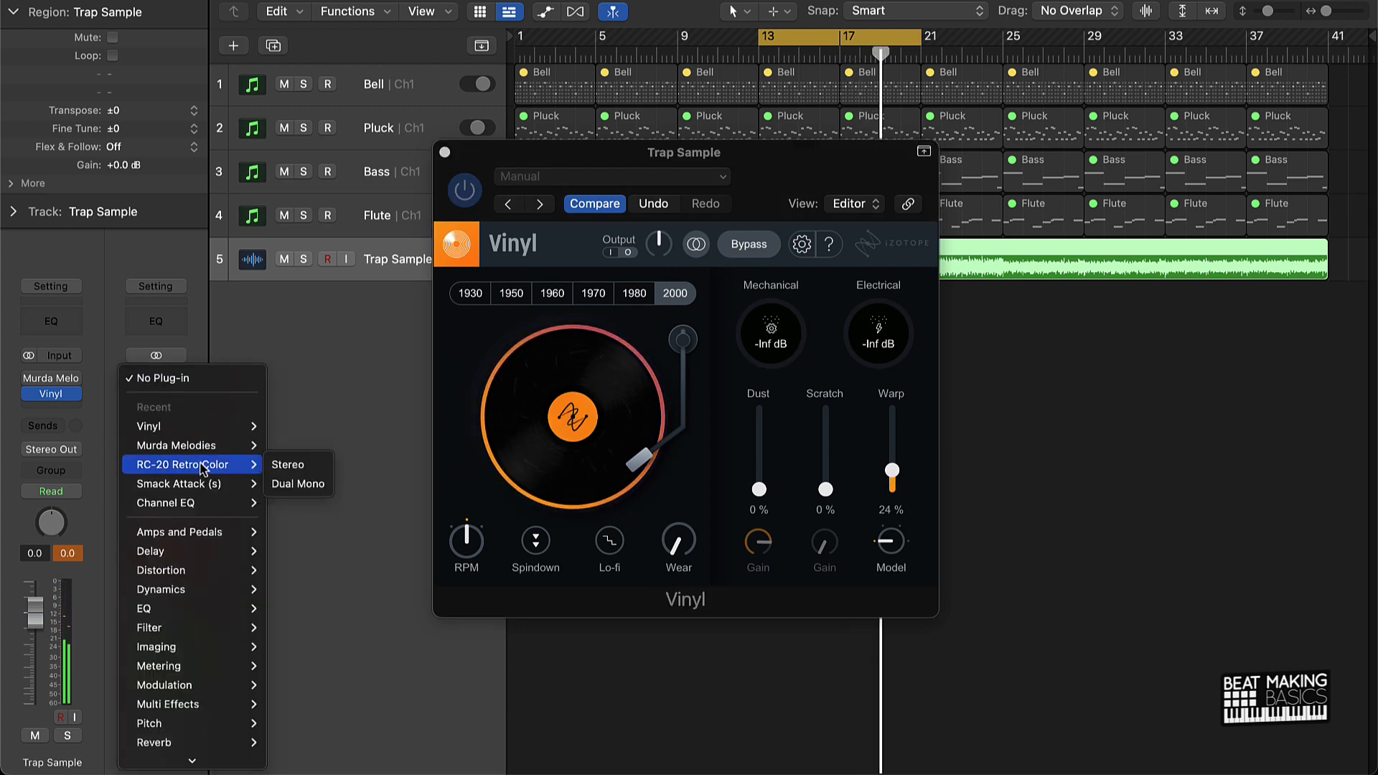
click(284, 485)
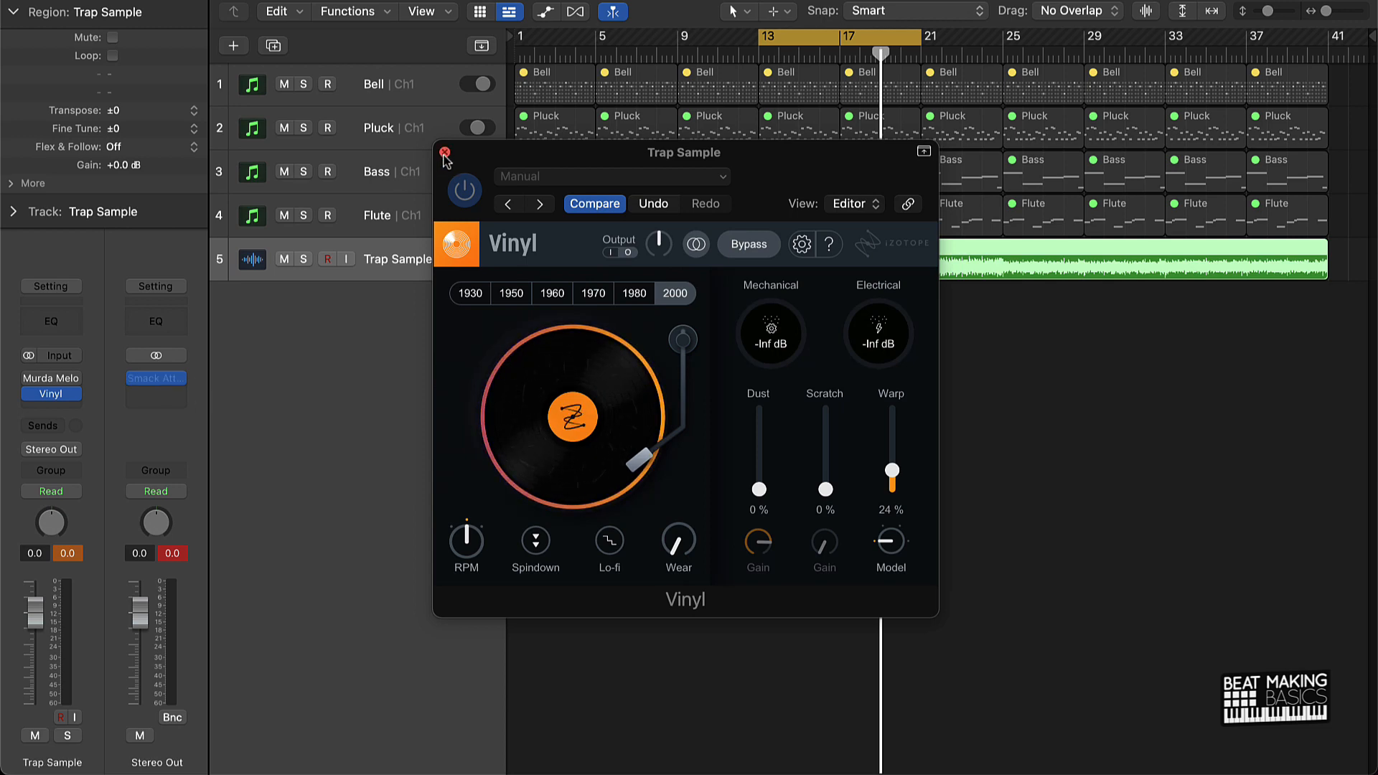
click(444, 153)
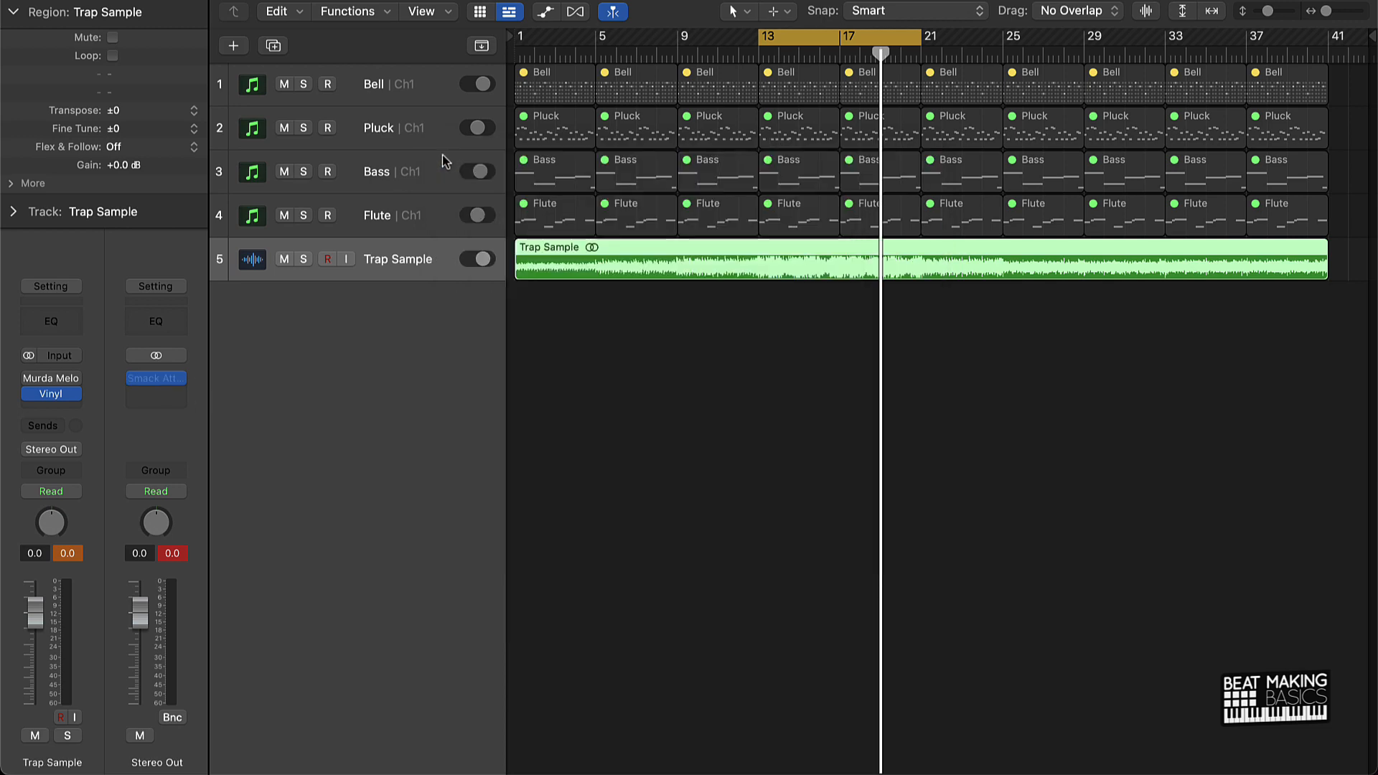
click(838, 404)
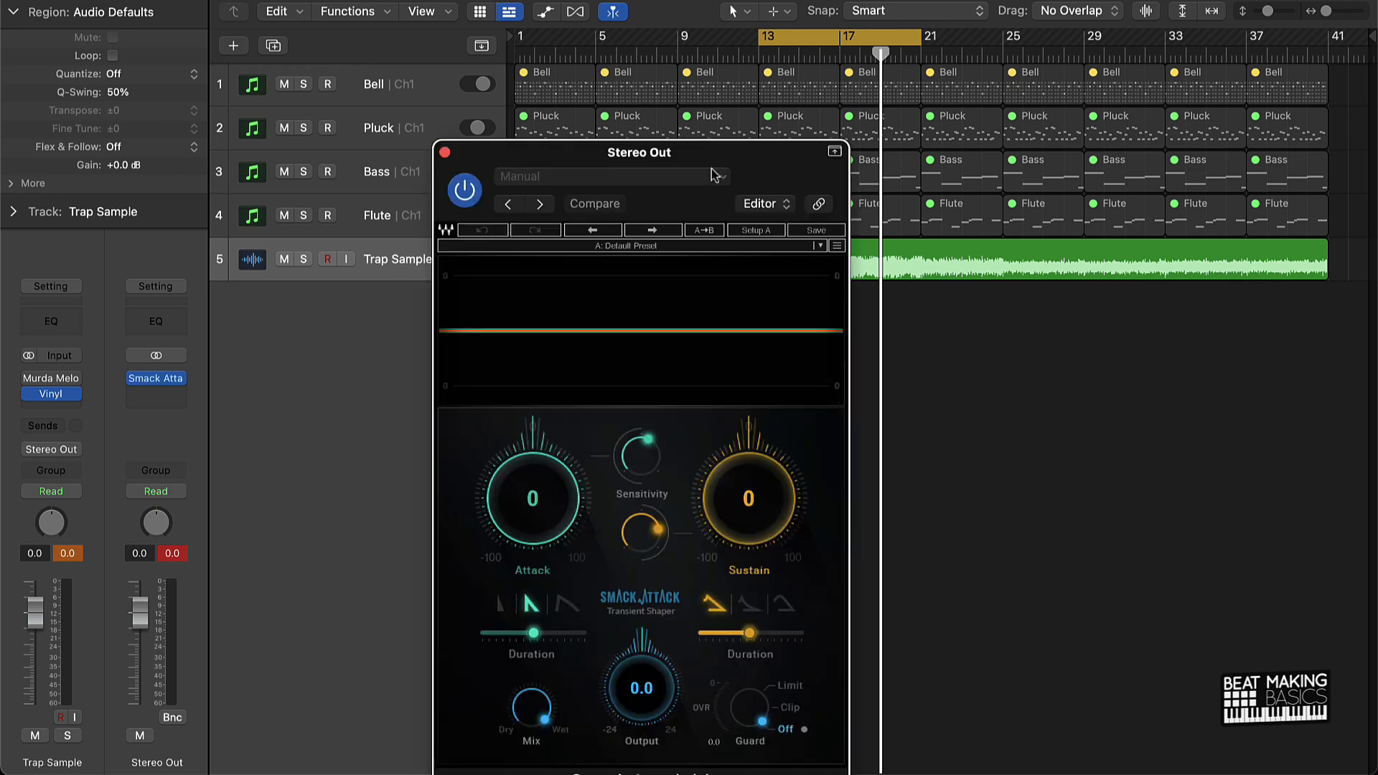
Set Smack Attack's Guard to Clip, reset the channel peak readings and close the effect window.
drag(778, 174, 685, 100)
click(697, 622)
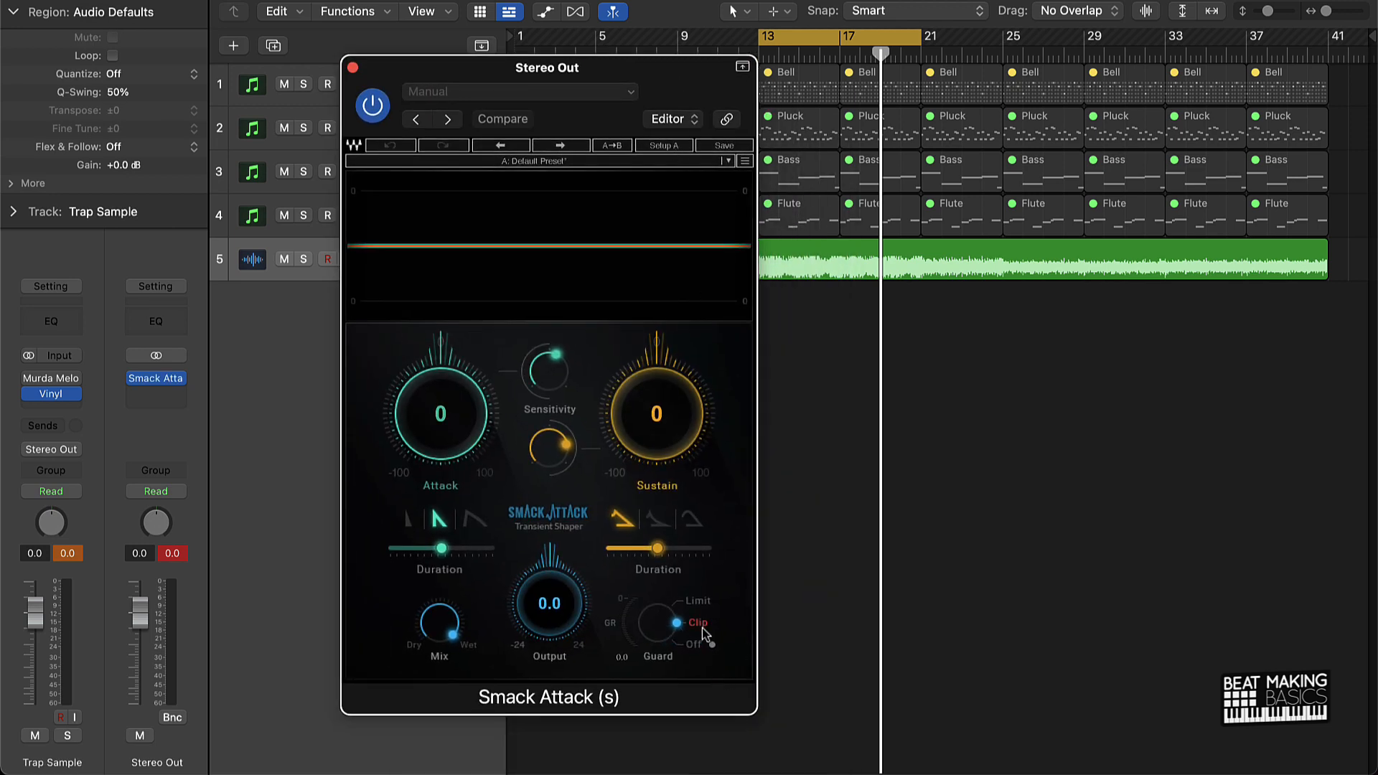
click(61, 569)
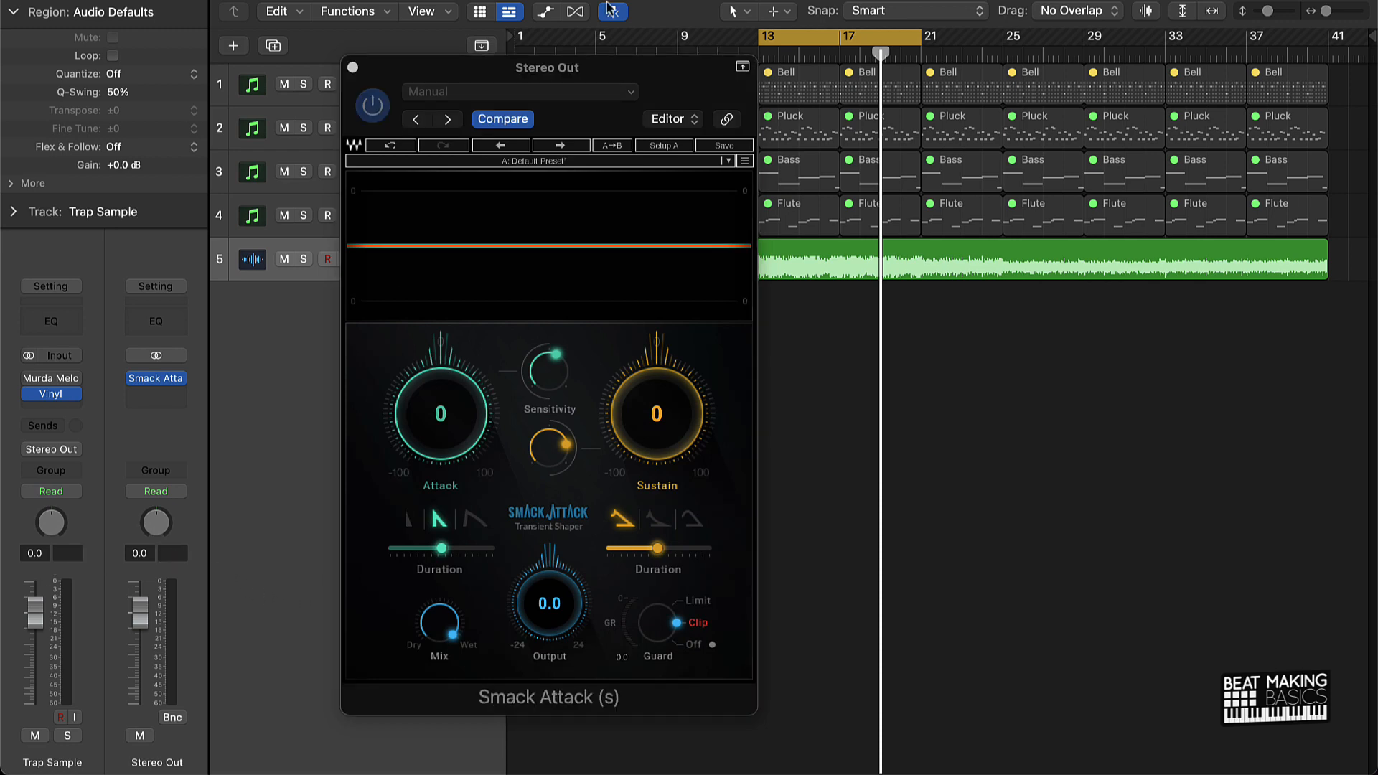
click(352, 68)
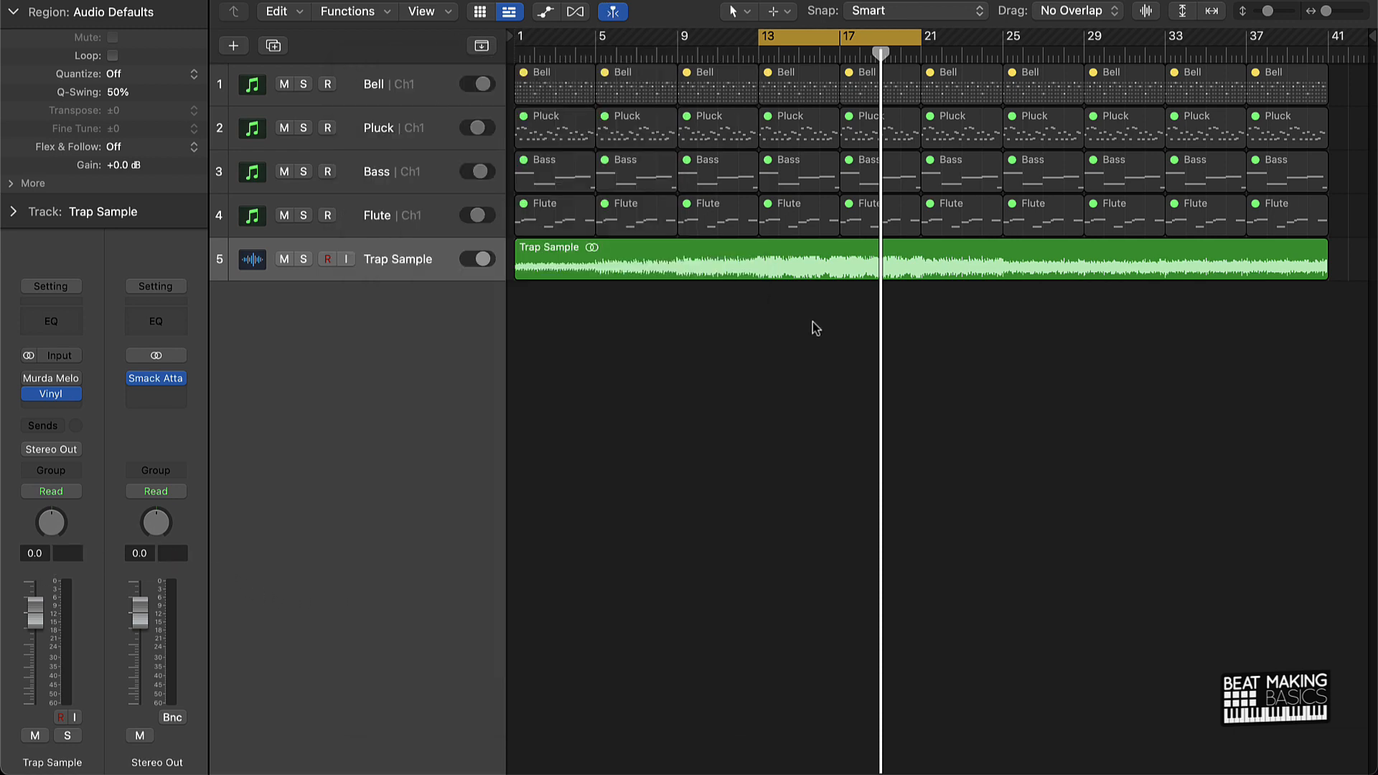
Audition the processed sample, turn off the cycle range and return the playhead to the start.
key(space)
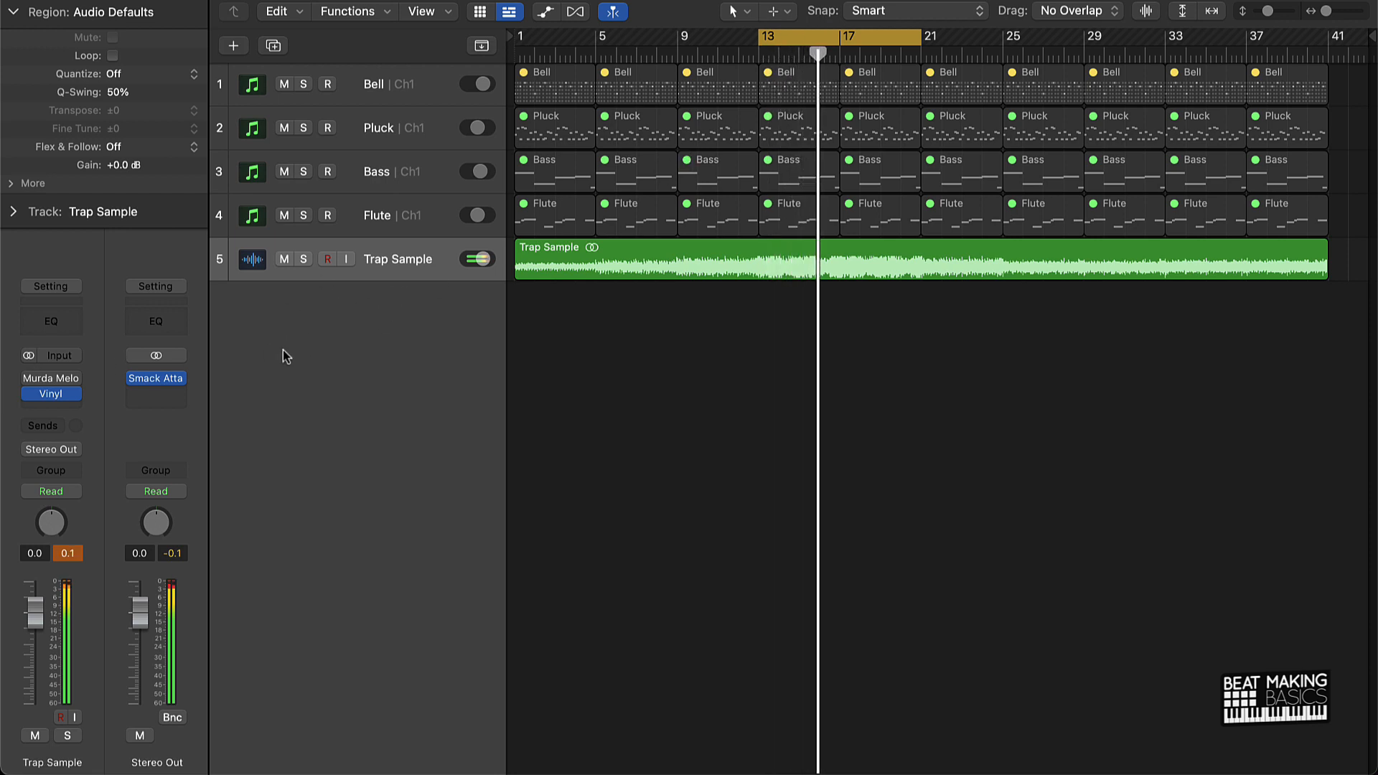
key(space)
key(c)
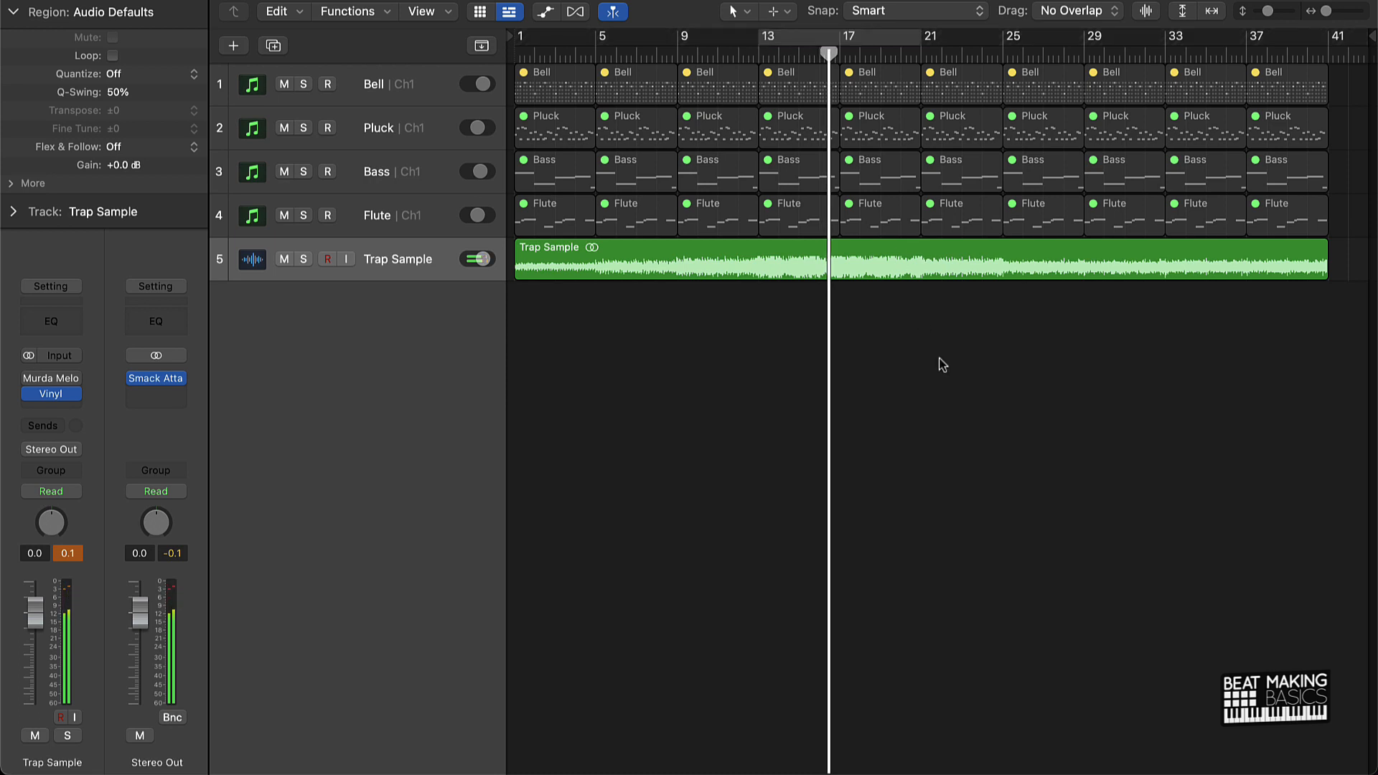
key(Return)
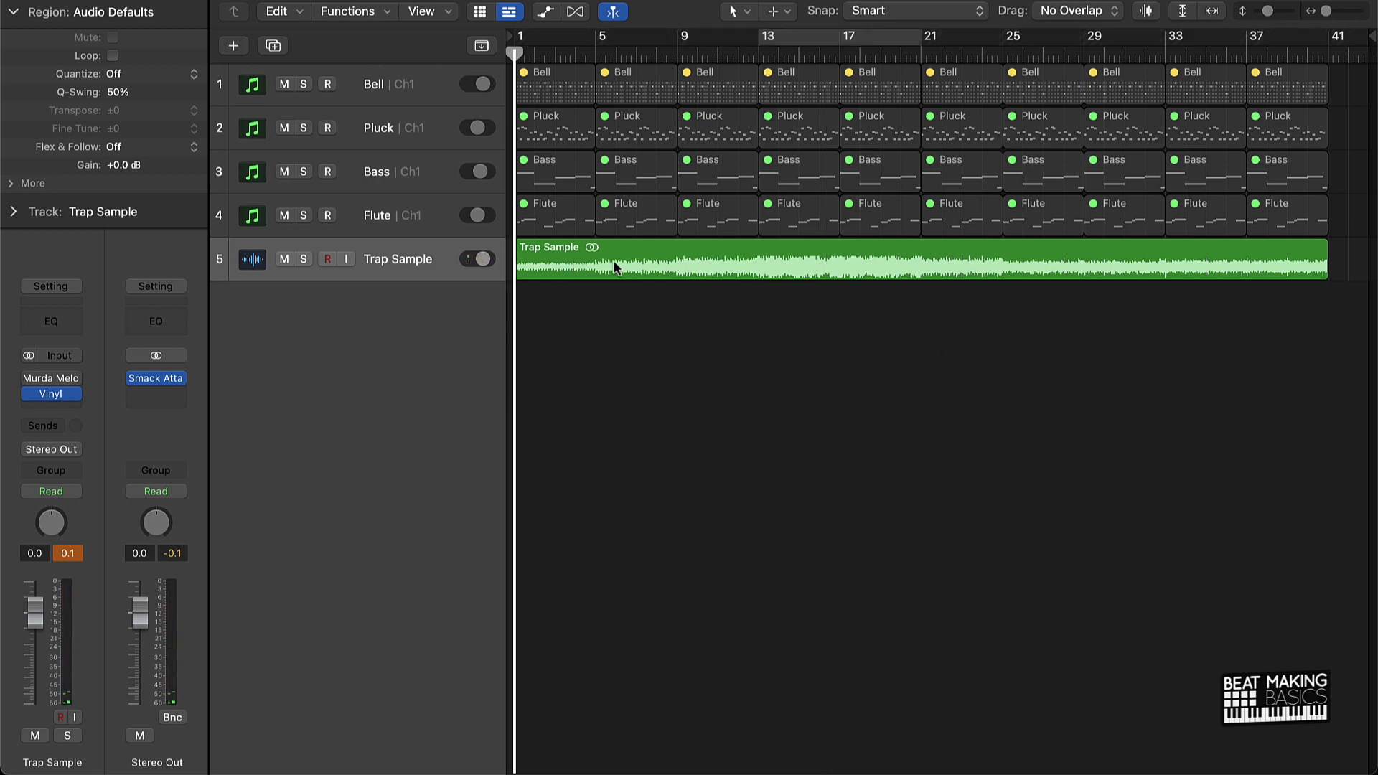
Create a Quick Sampler track from the Trap Sample region and mute the original audio track.
drag(614, 267, 368, 316)
click(349, 331)
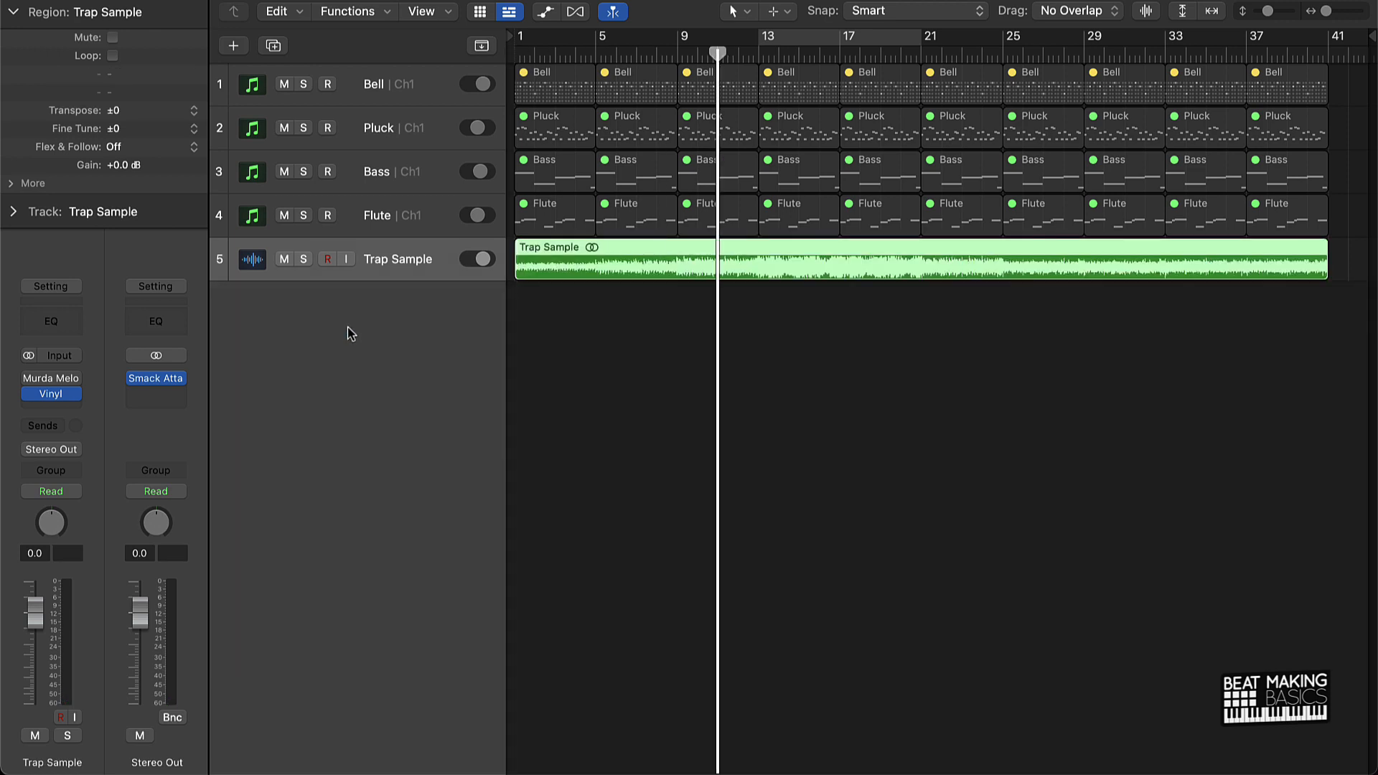
click(284, 260)
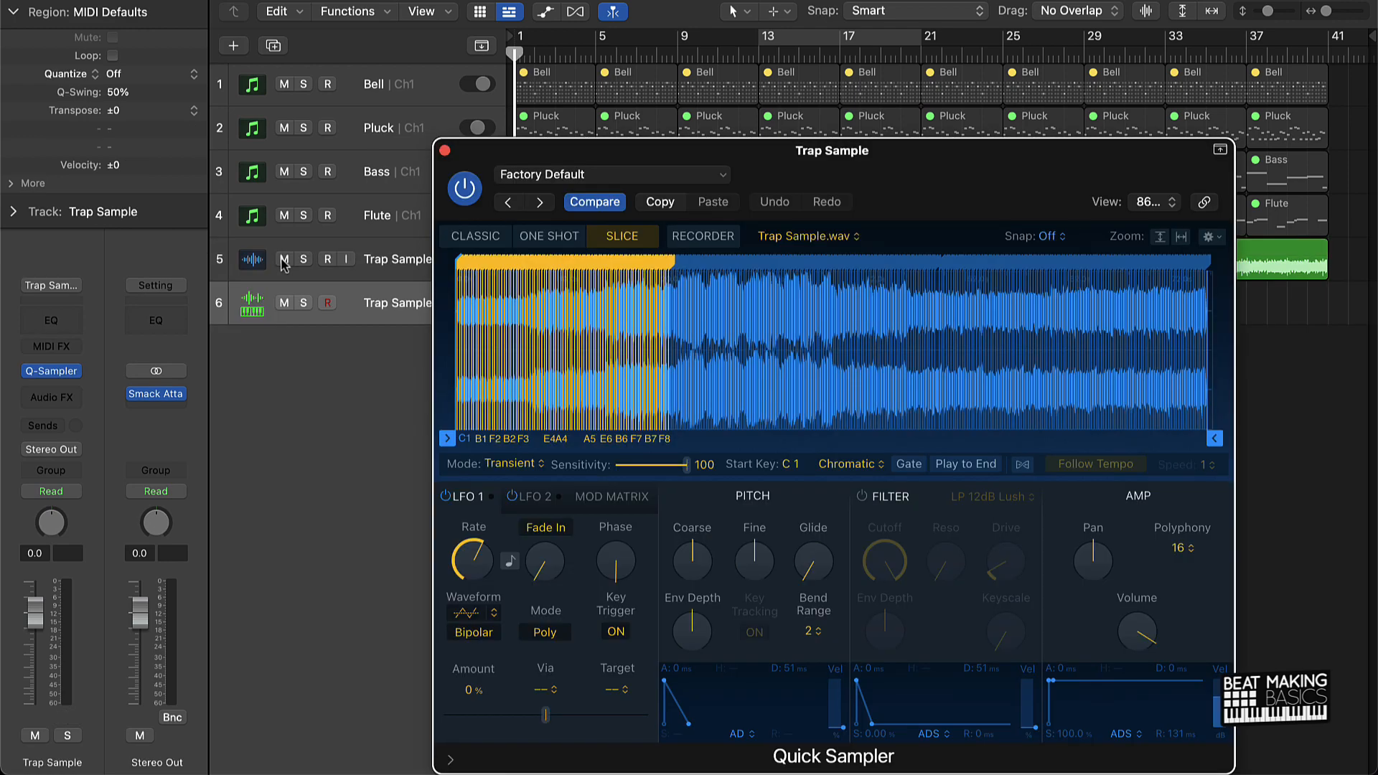
Switch Quick Sampler to Classic mode, turn on Flex with Follow Tempo, and move its window clear.
click(476, 238)
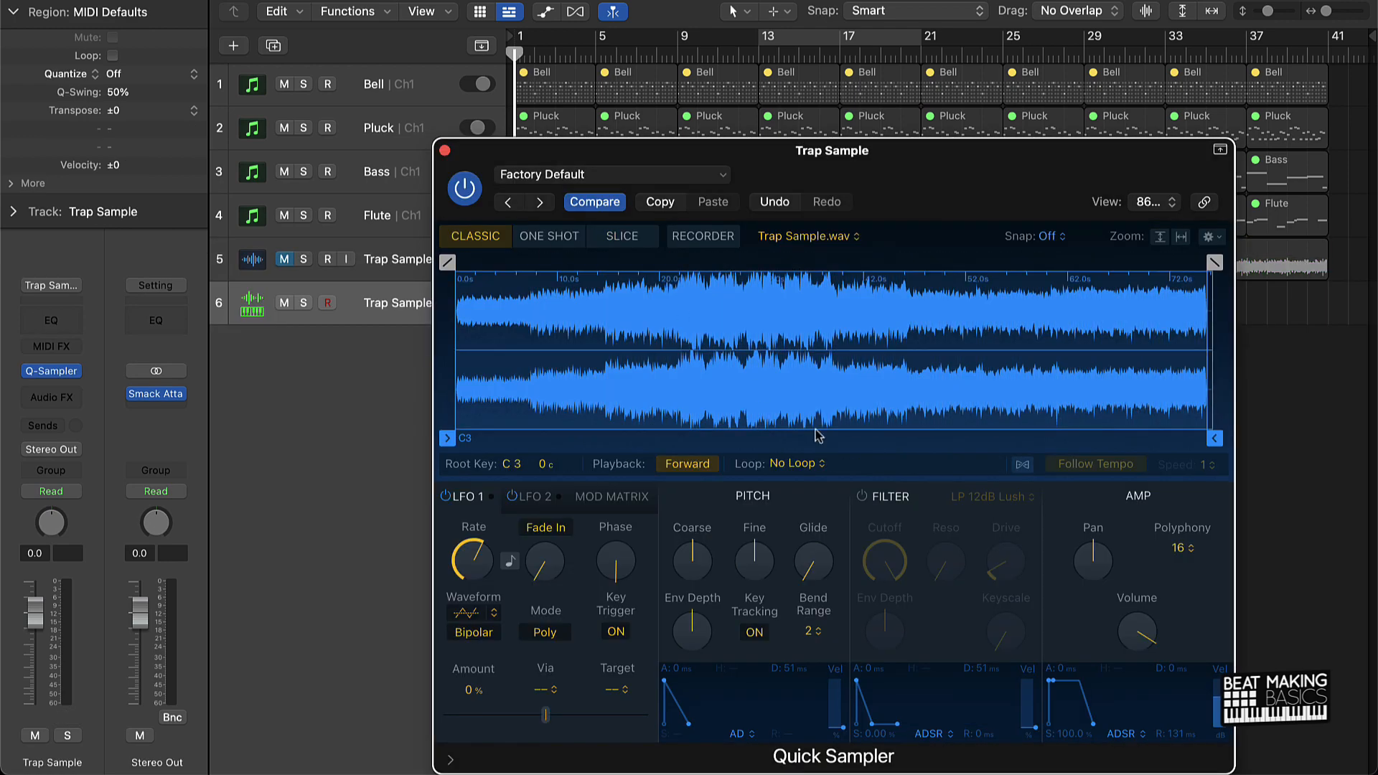
click(1023, 465)
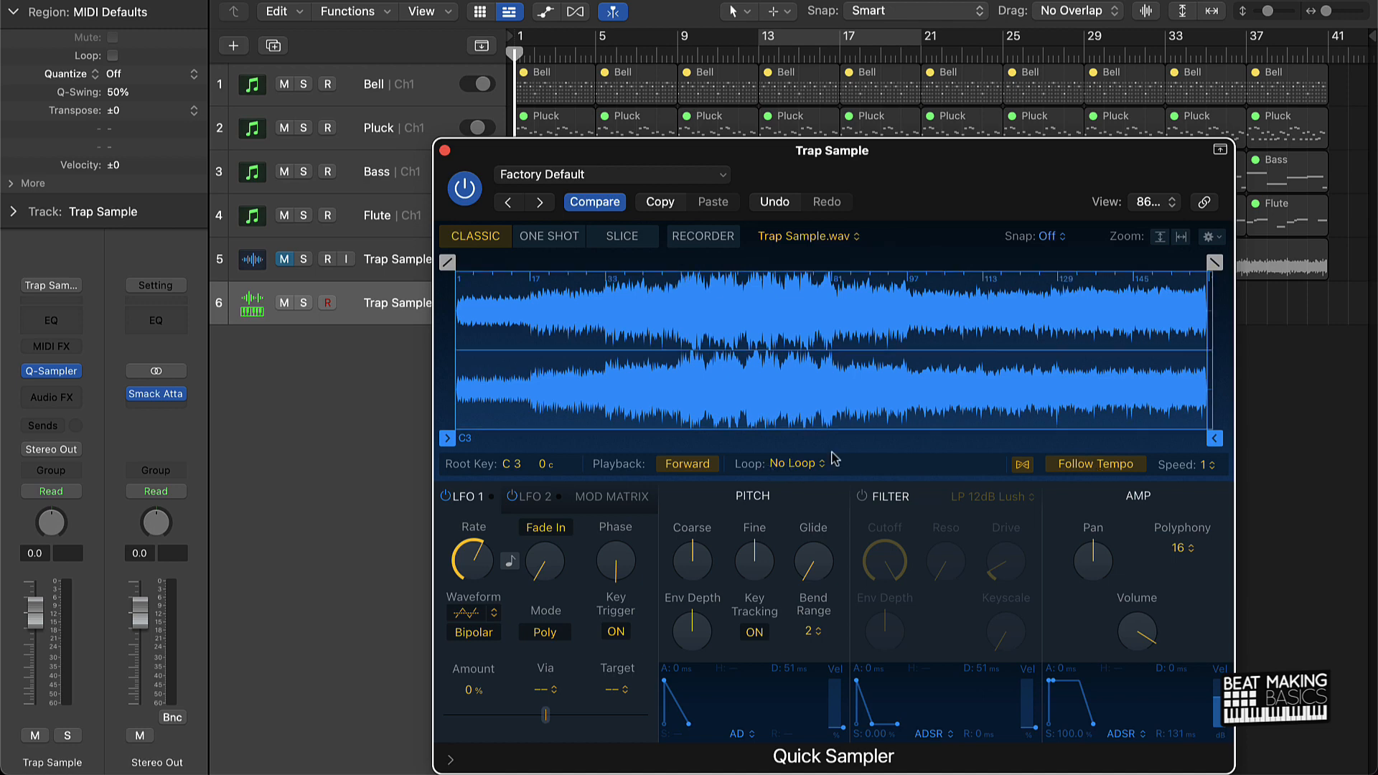
drag(1032, 190, 821, 128)
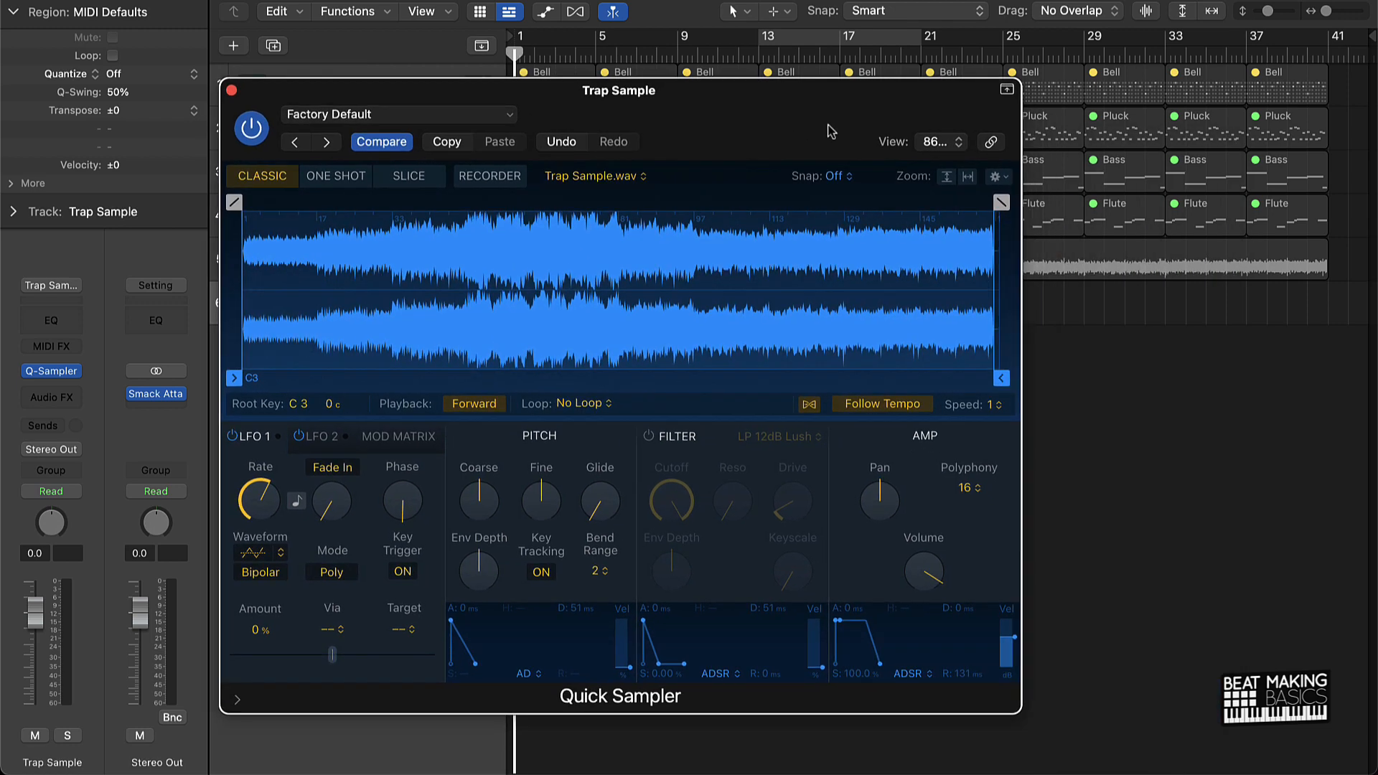
Trim the sample to start at 81 1 24 and end at 97 2 13, showing the on-screen piano keyboard for auditioning.
drag(1001, 378, 697, 386)
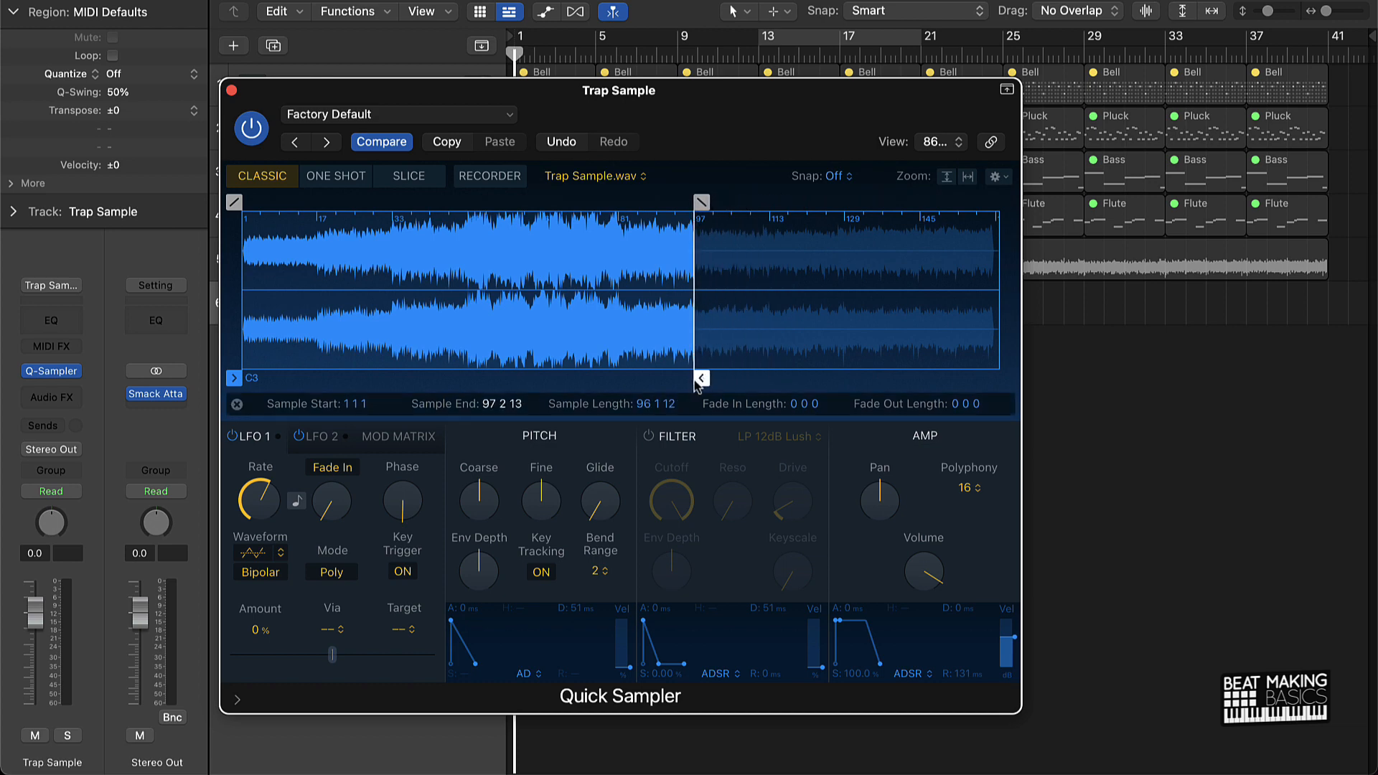
drag(234, 378, 600, 388)
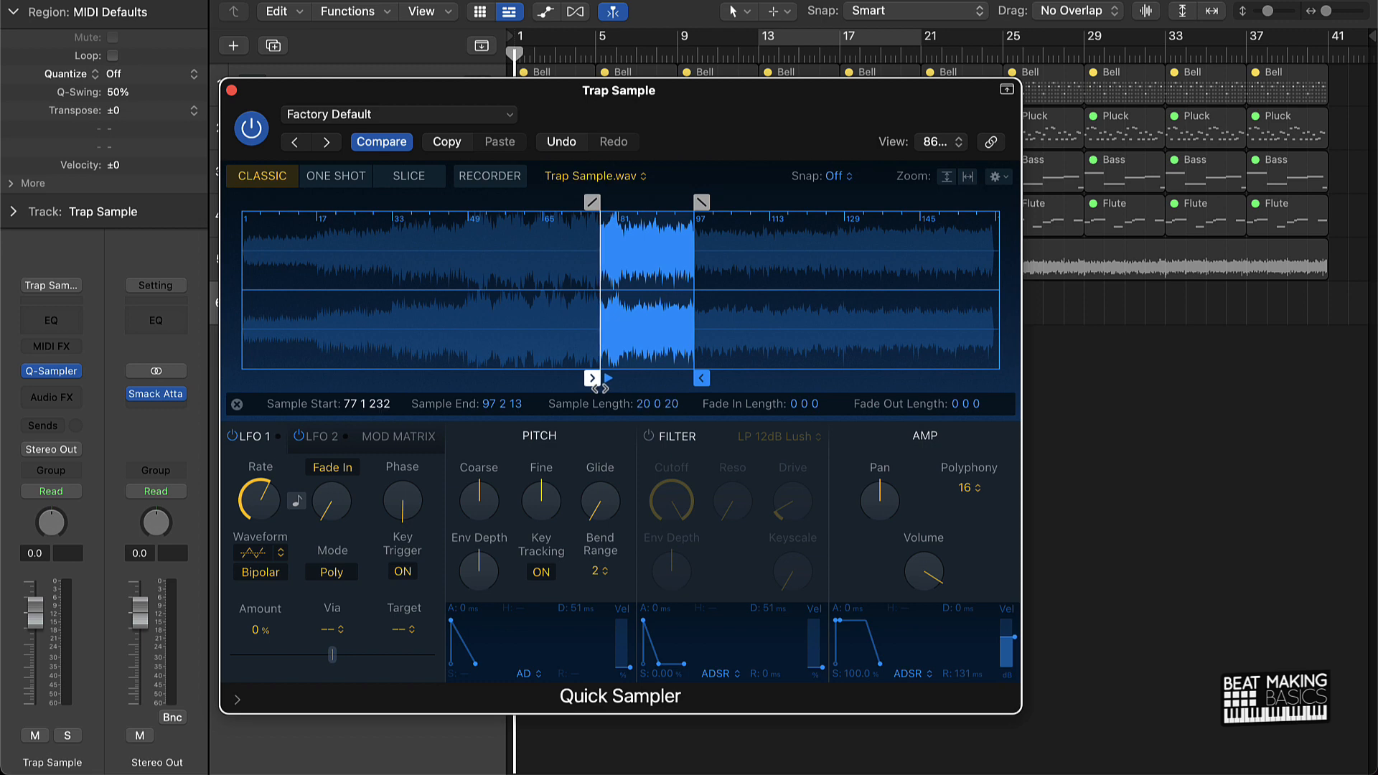
key(super+k)
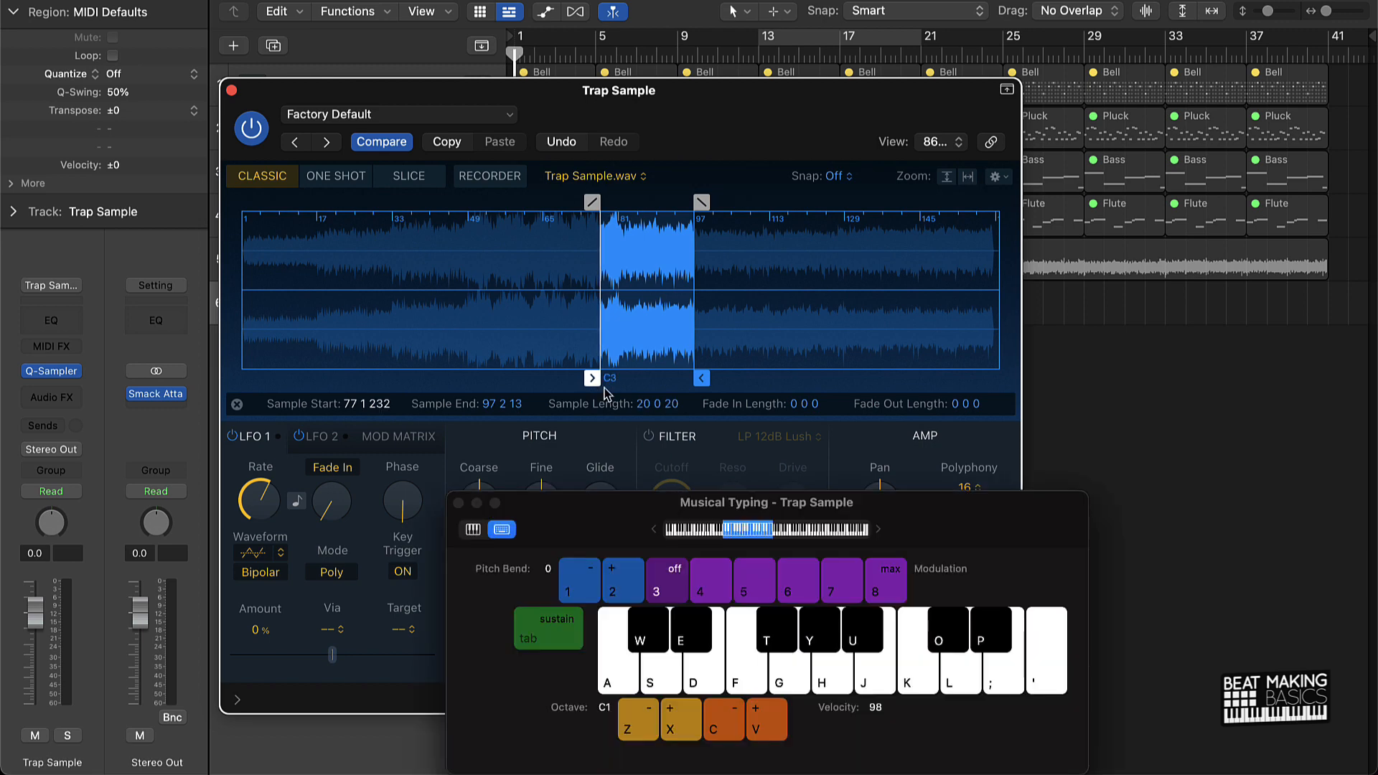
click(473, 531)
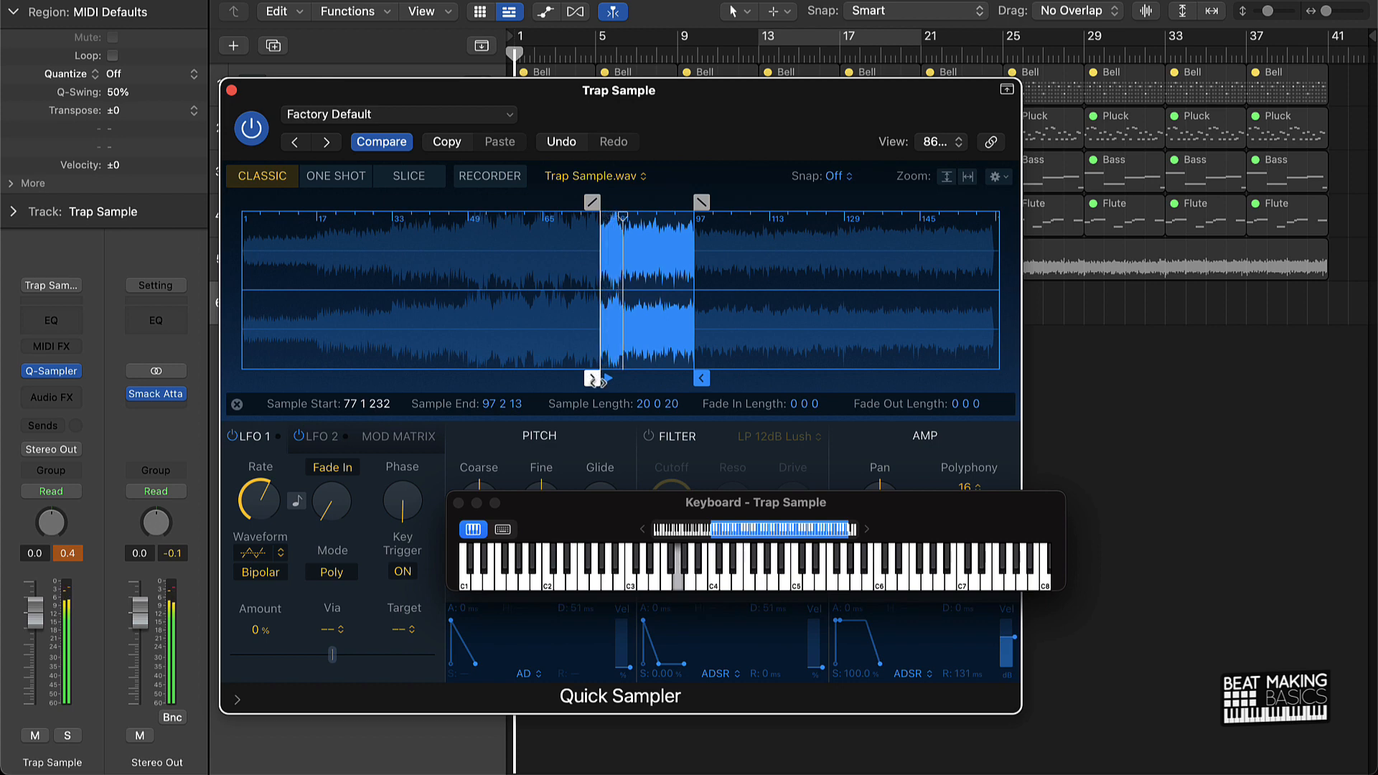
drag(592, 379, 606, 376)
drag(607, 374, 609, 373)
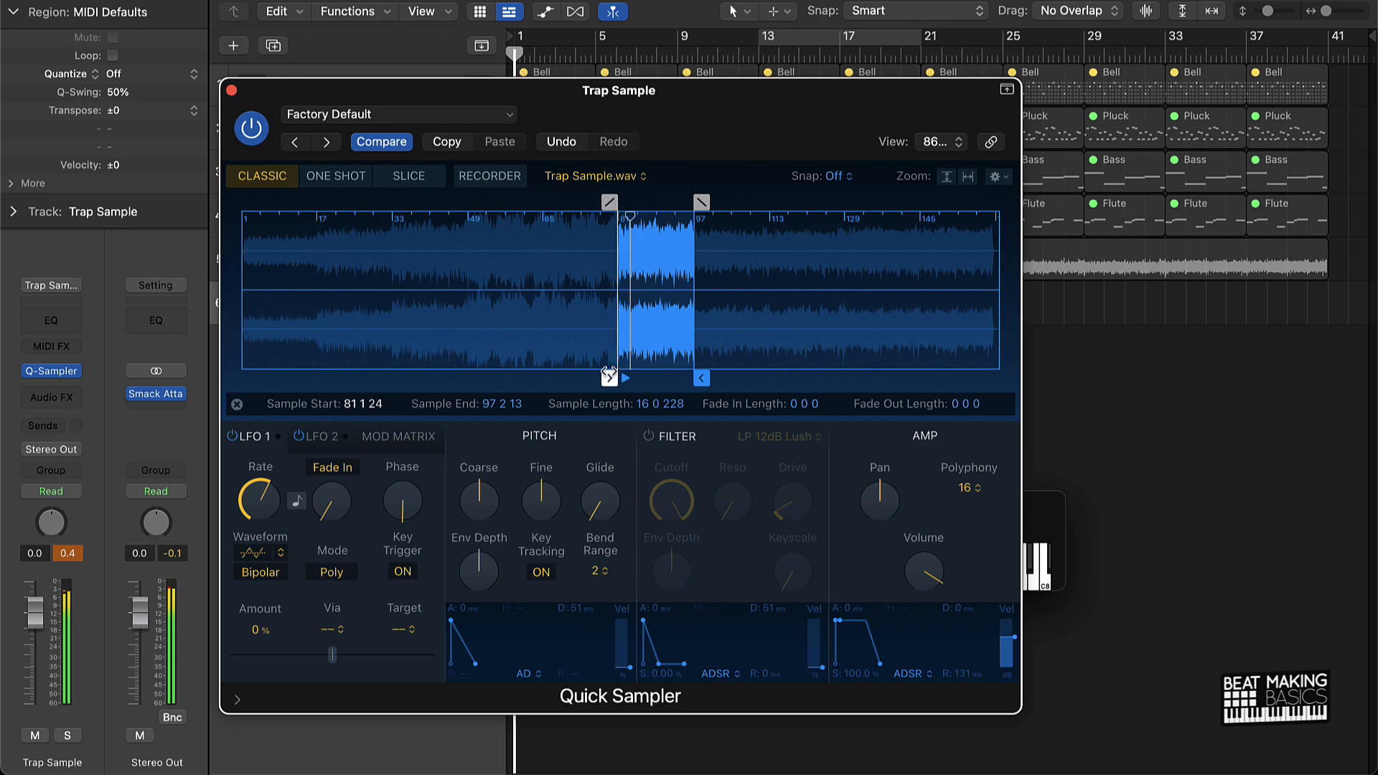
Play the trimmed section from the keyboard and set Quick Sampler's playback direction to Reverse.
click(1035, 509)
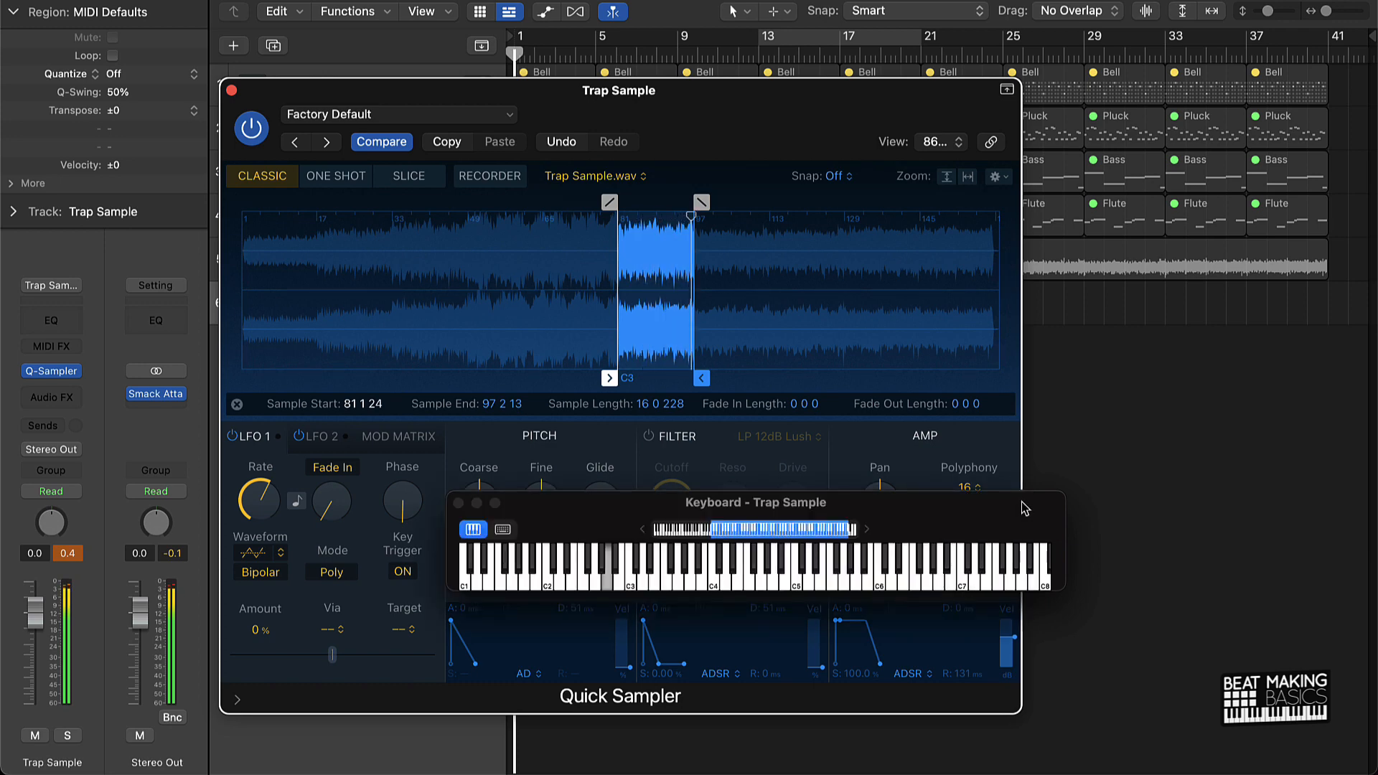
click(744, 581)
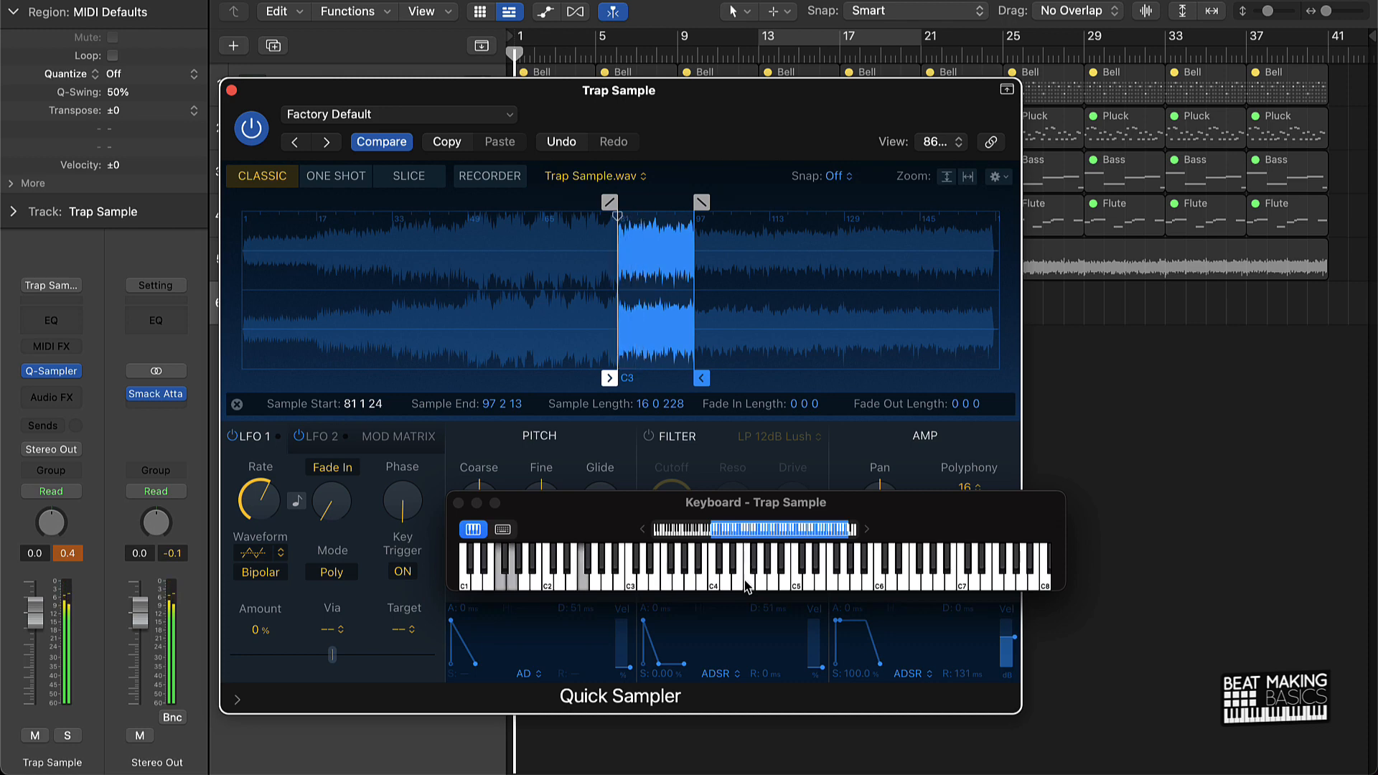
click(746, 391)
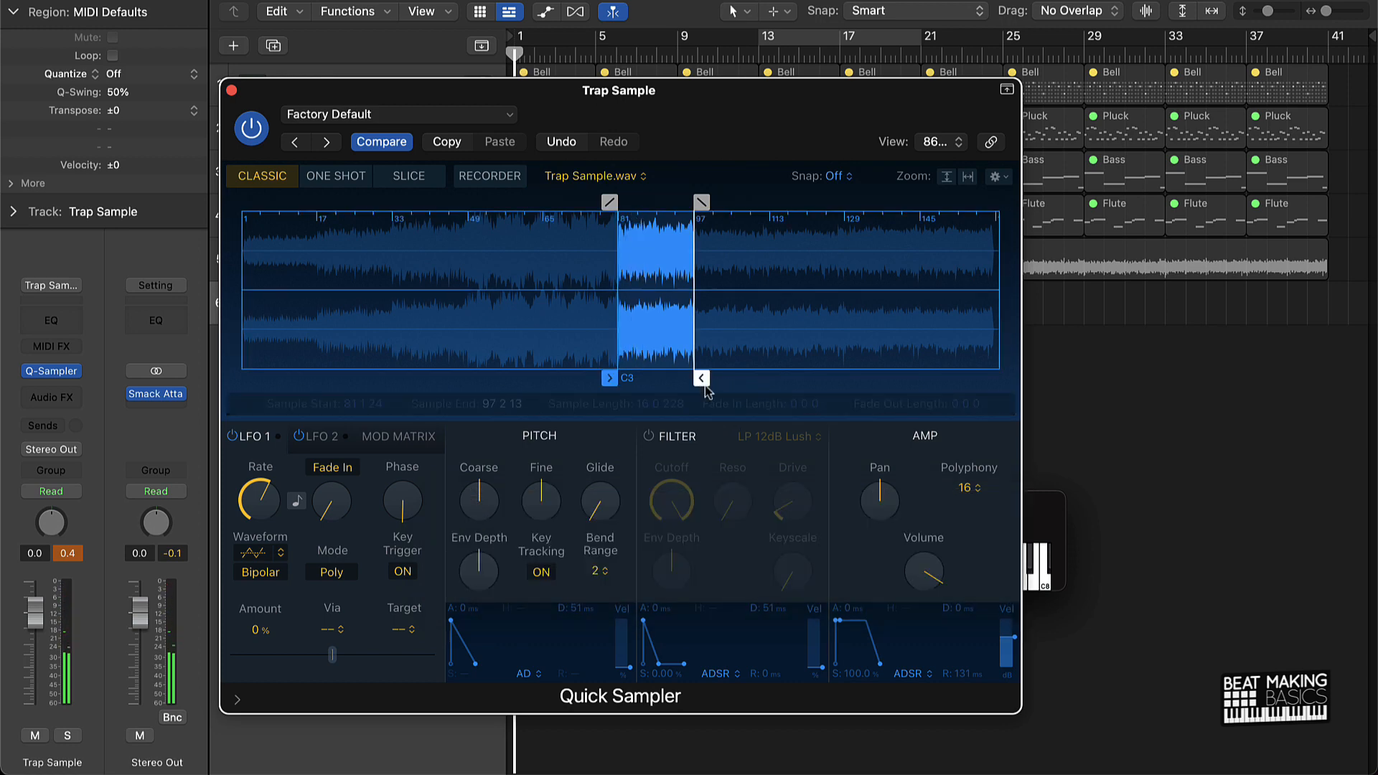
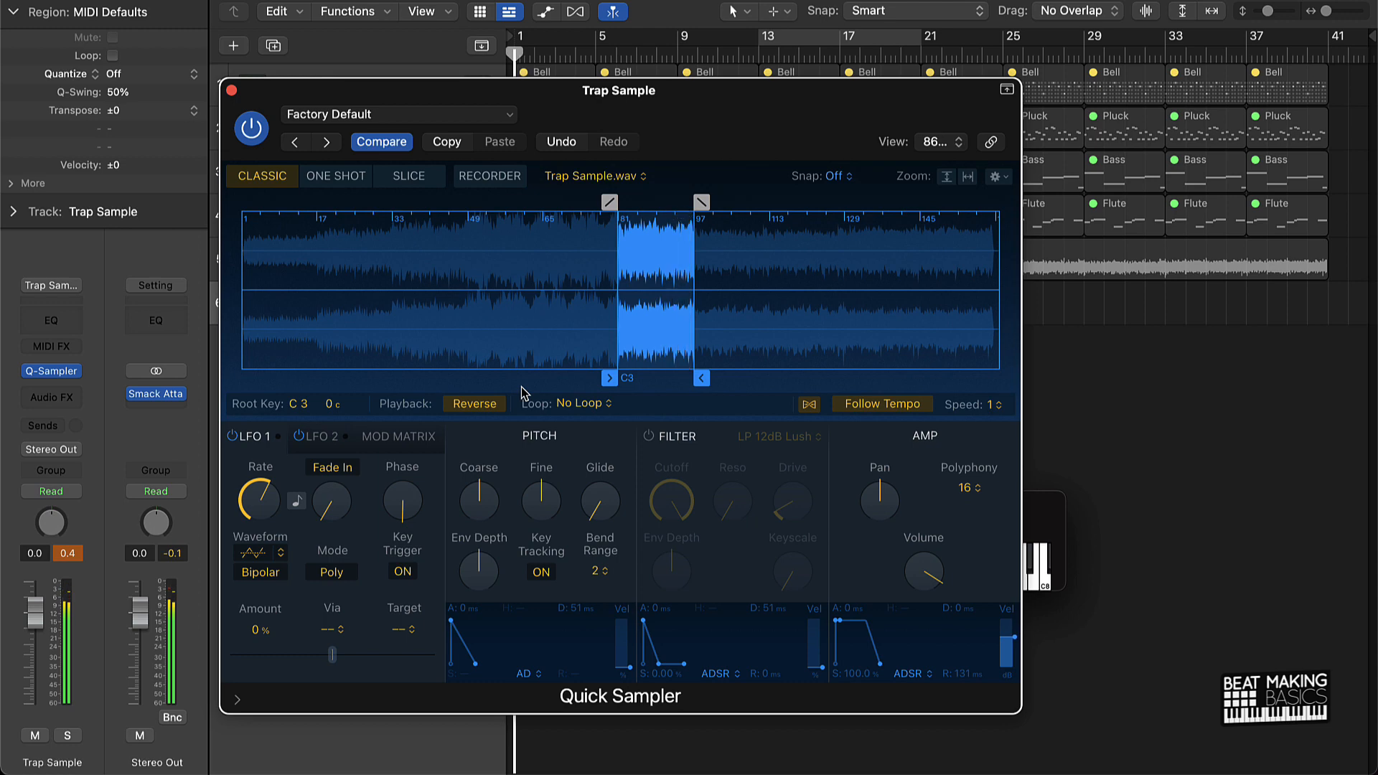
Fine-tune the sample's end point while auditioning it, settling on a sample end of 97 1 28.
scroll(685, 295, up, 5)
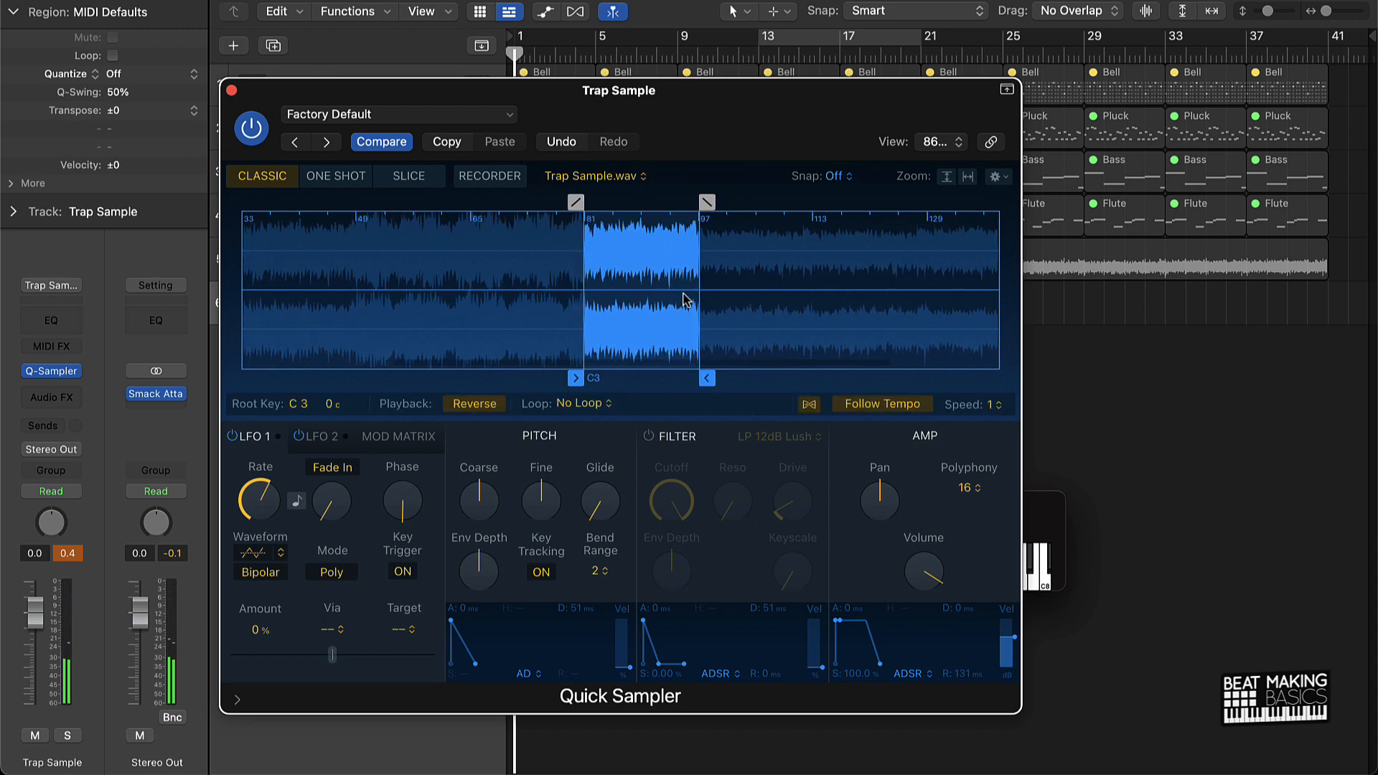
scroll(683, 300, up, 6)
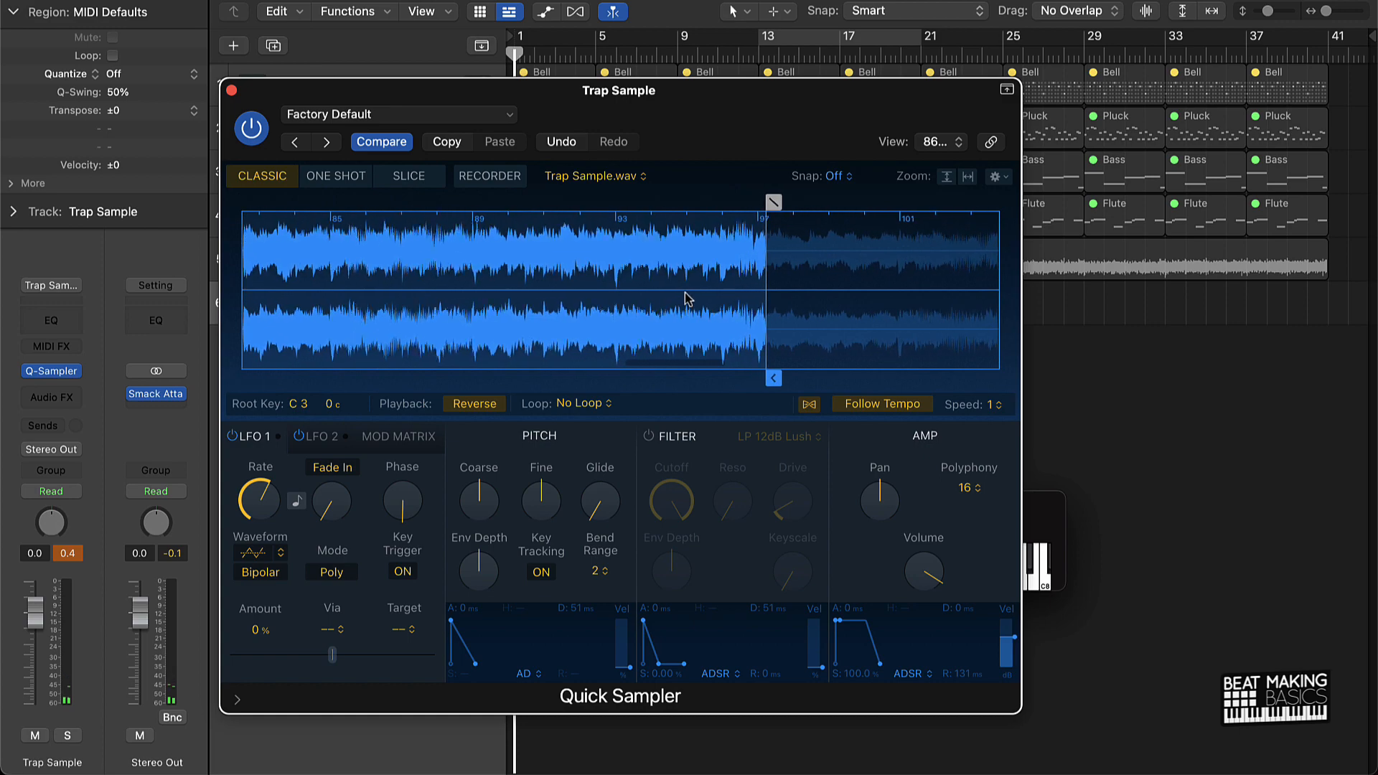
scroll(691, 300, up, 2)
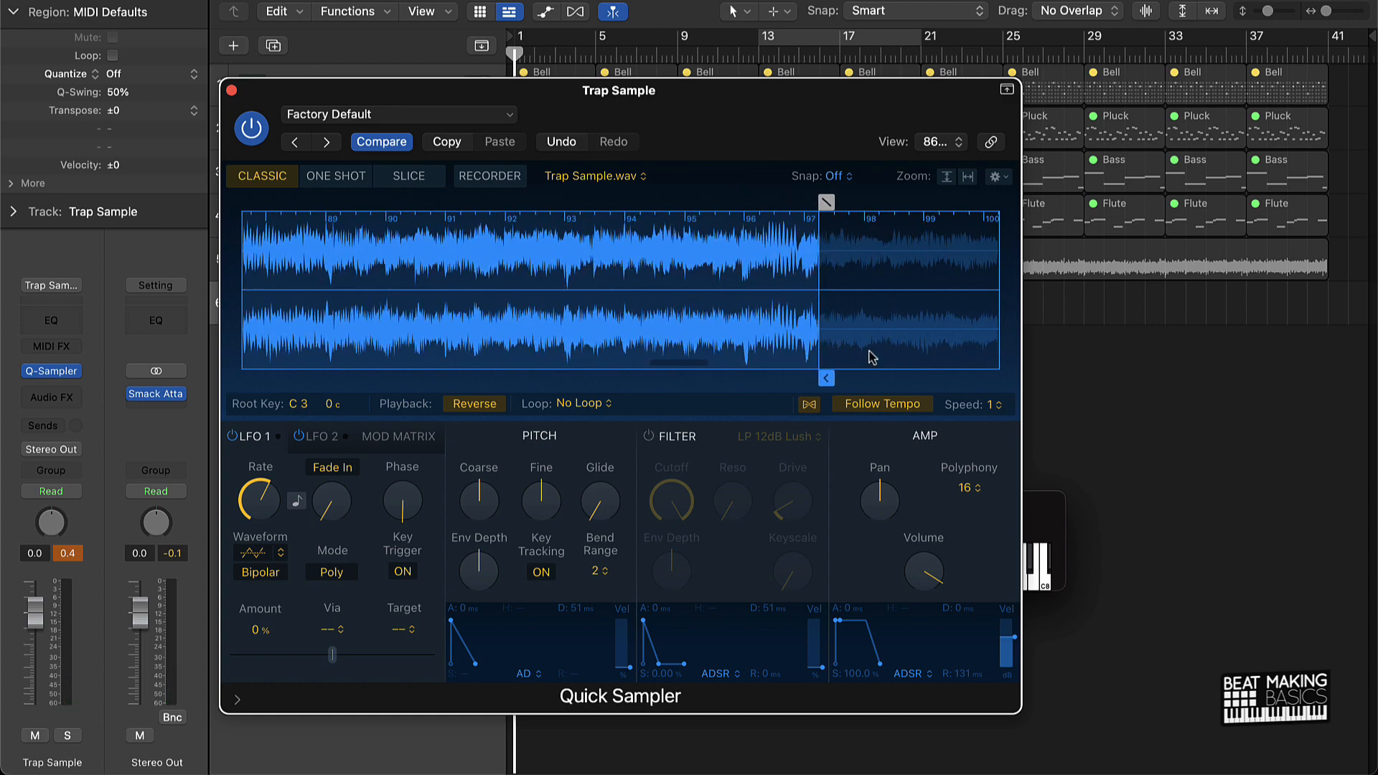
mouse_move(825, 377)
drag(826, 376, 811, 376)
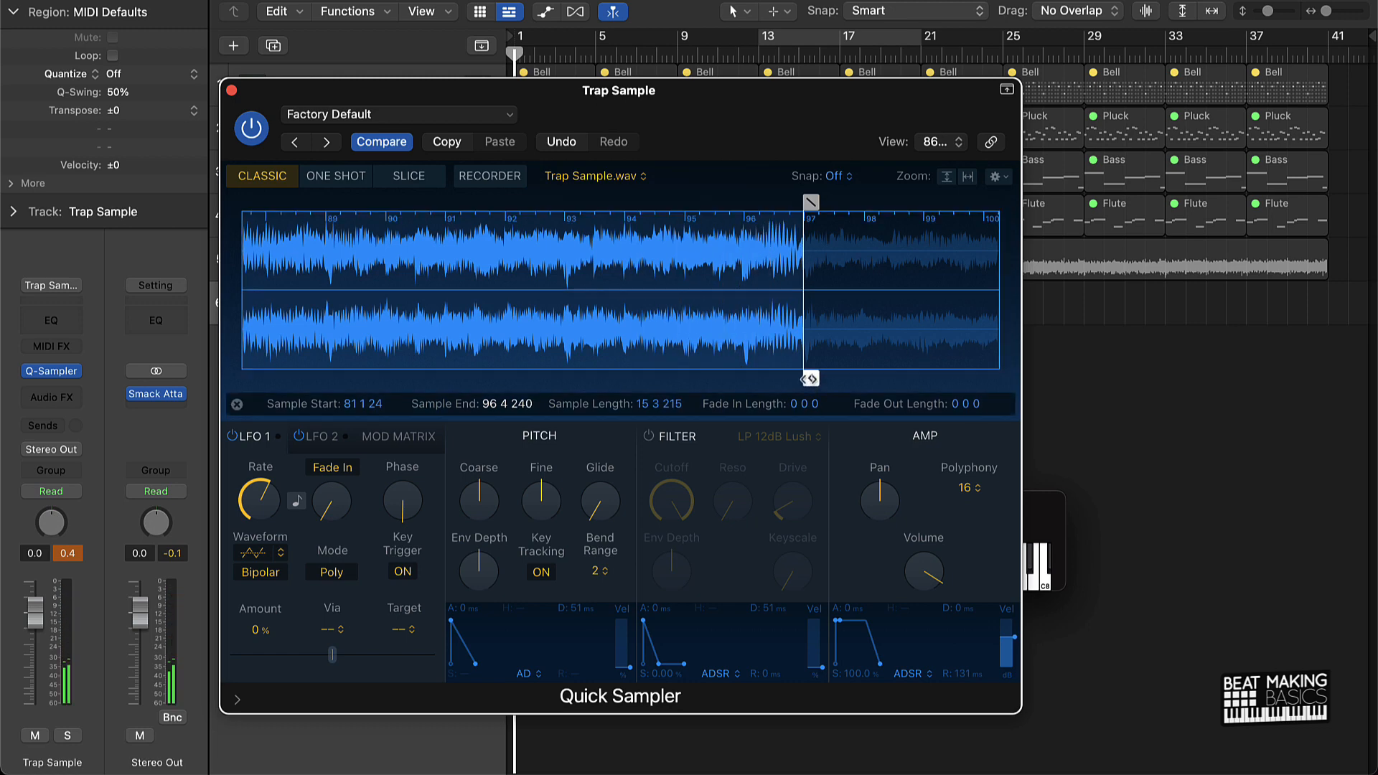
drag(809, 378, 751, 380)
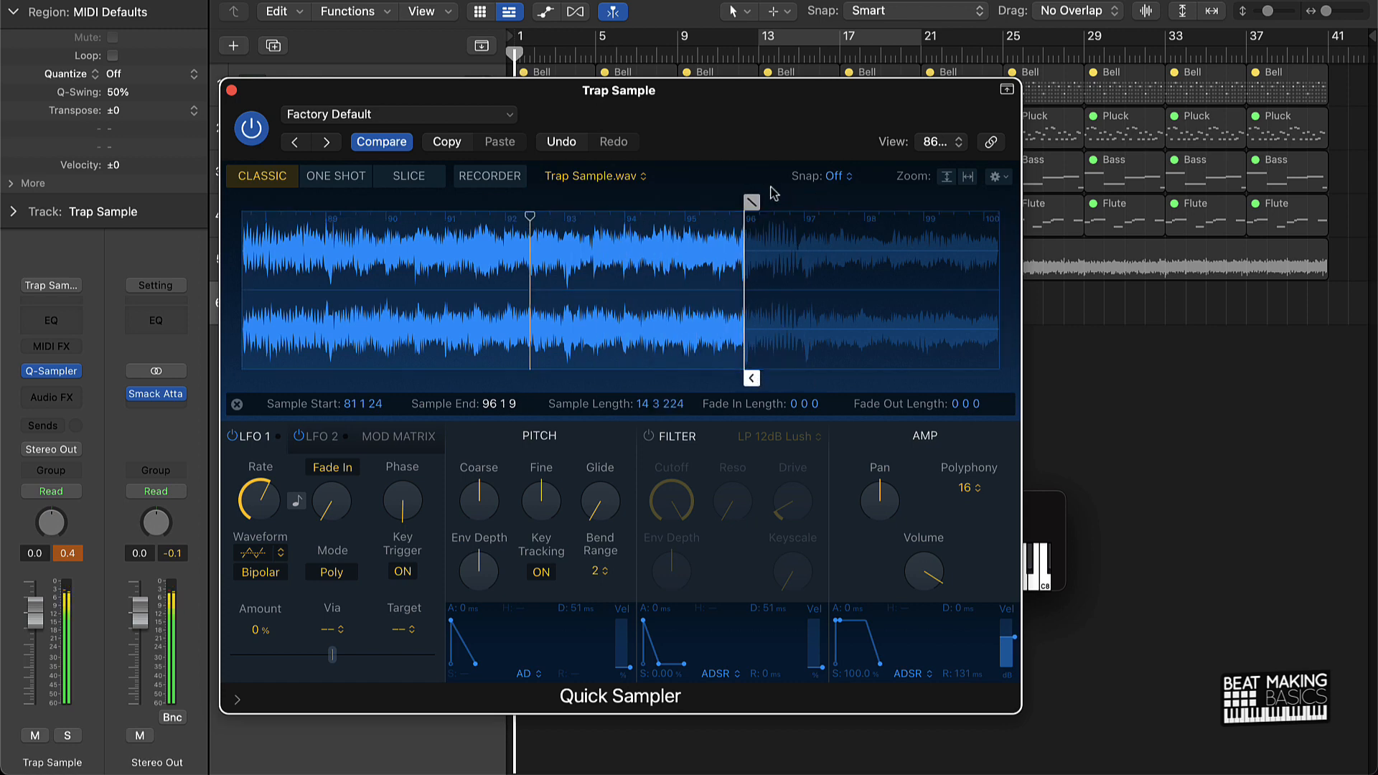
drag(753, 244, 762, 238)
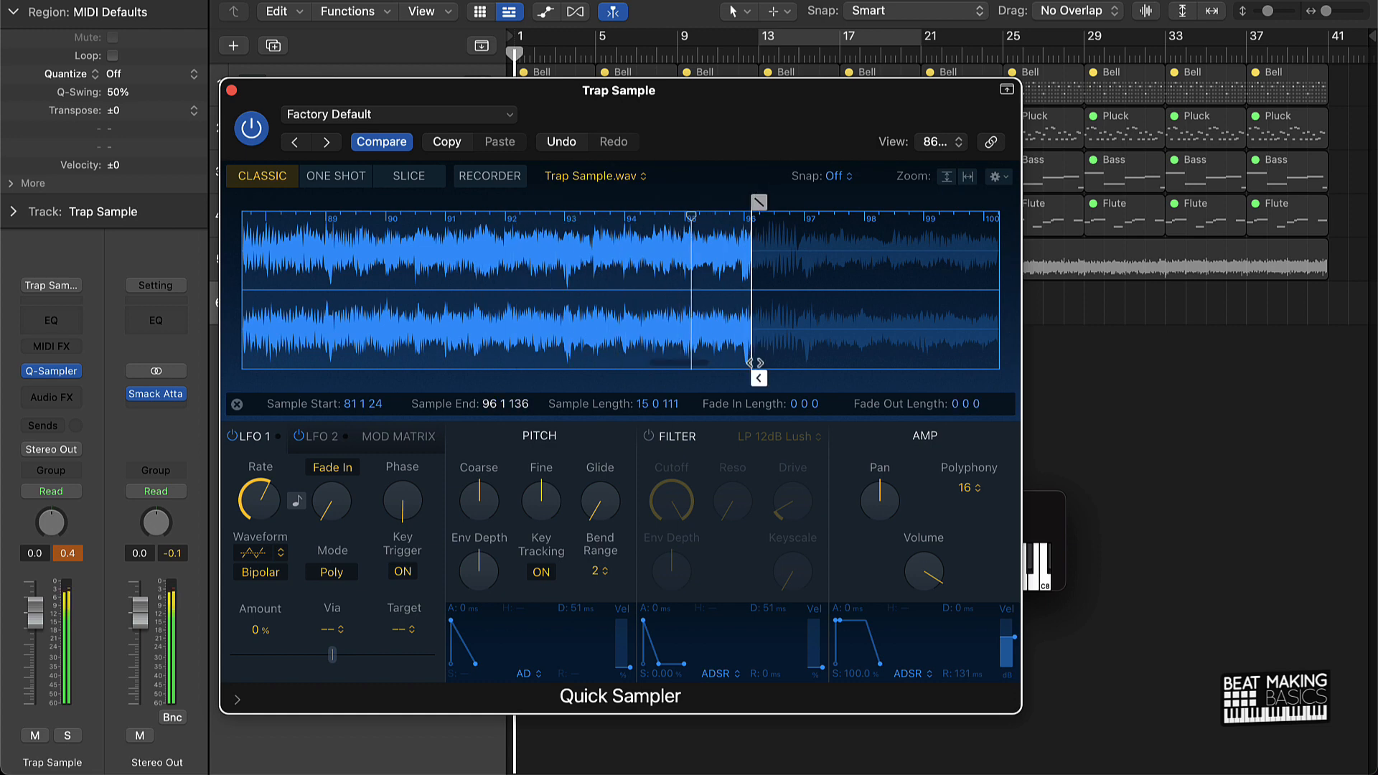
drag(757, 378, 776, 375)
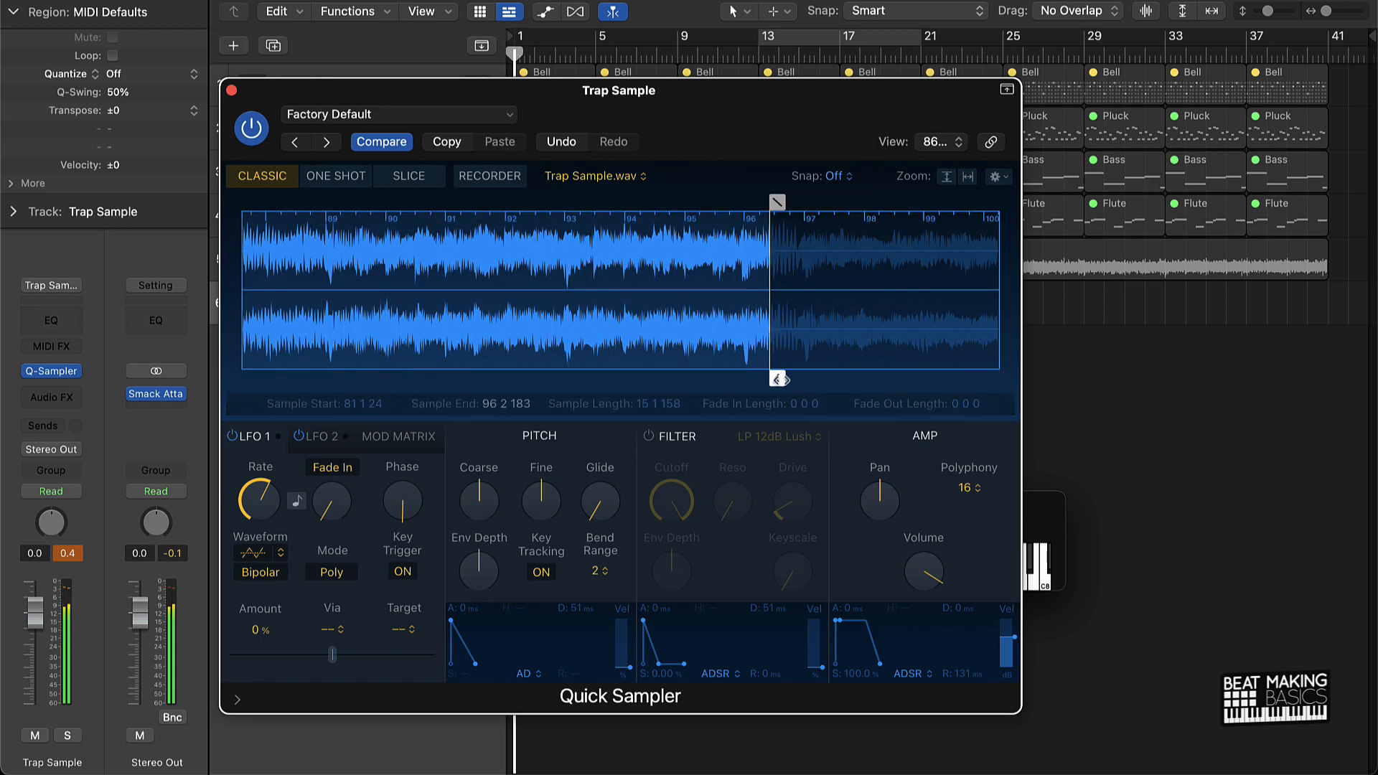
drag(777, 378, 812, 373)
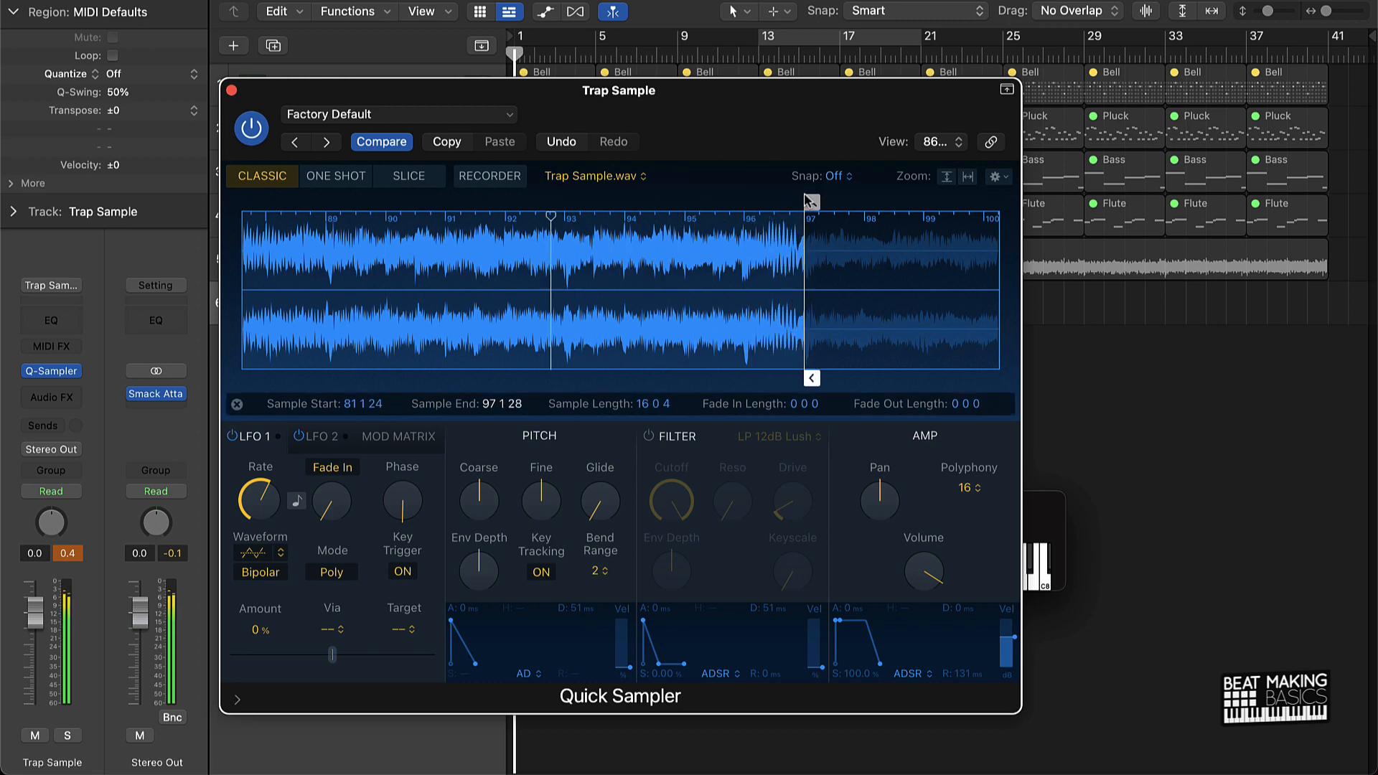
Add a fade-out of 0 0 57 at the sample's end and a short fade-in at its start.
drag(811, 202, 807, 202)
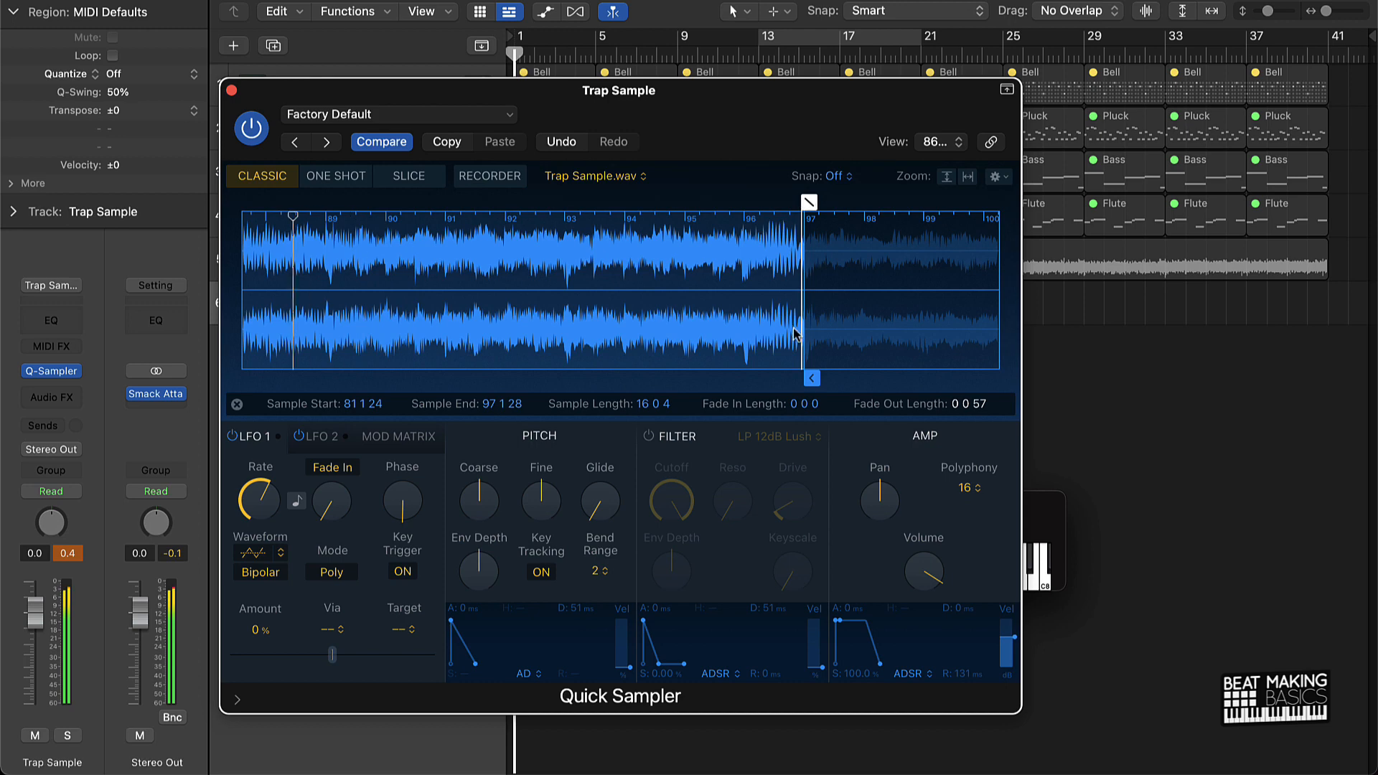
scroll(748, 297, left, 10)
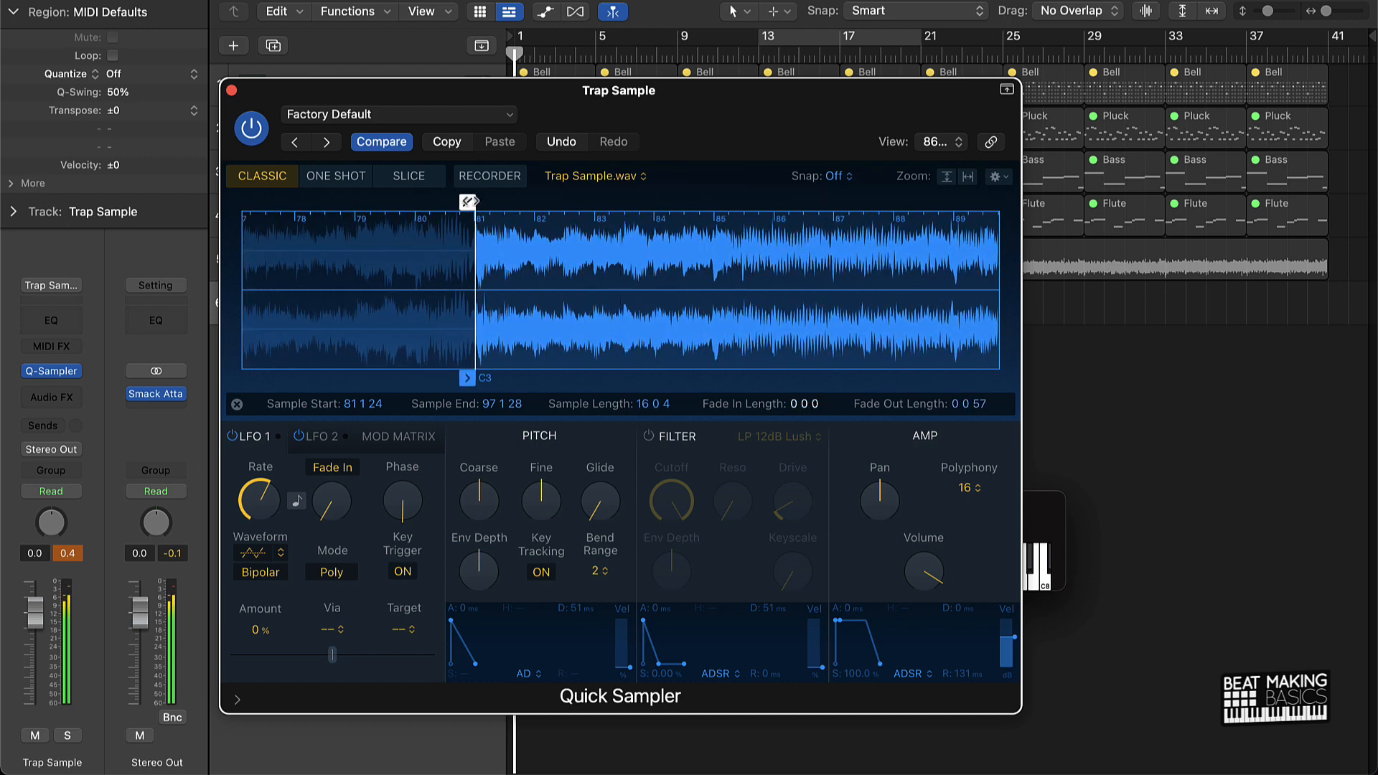
drag(468, 202, 479, 206)
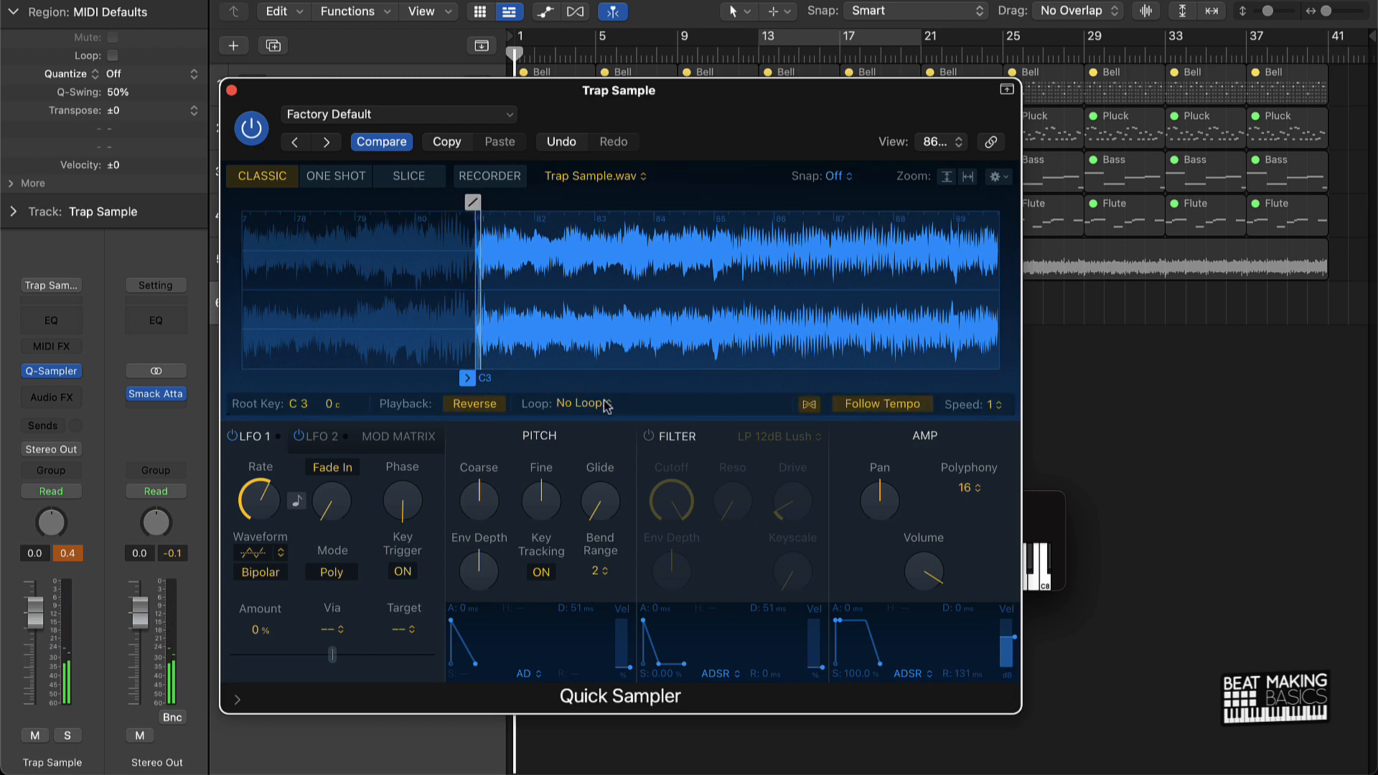
Set the loop mode to Reverse and extend the loop end to 97 1 28, matching the sample end.
click(585, 404)
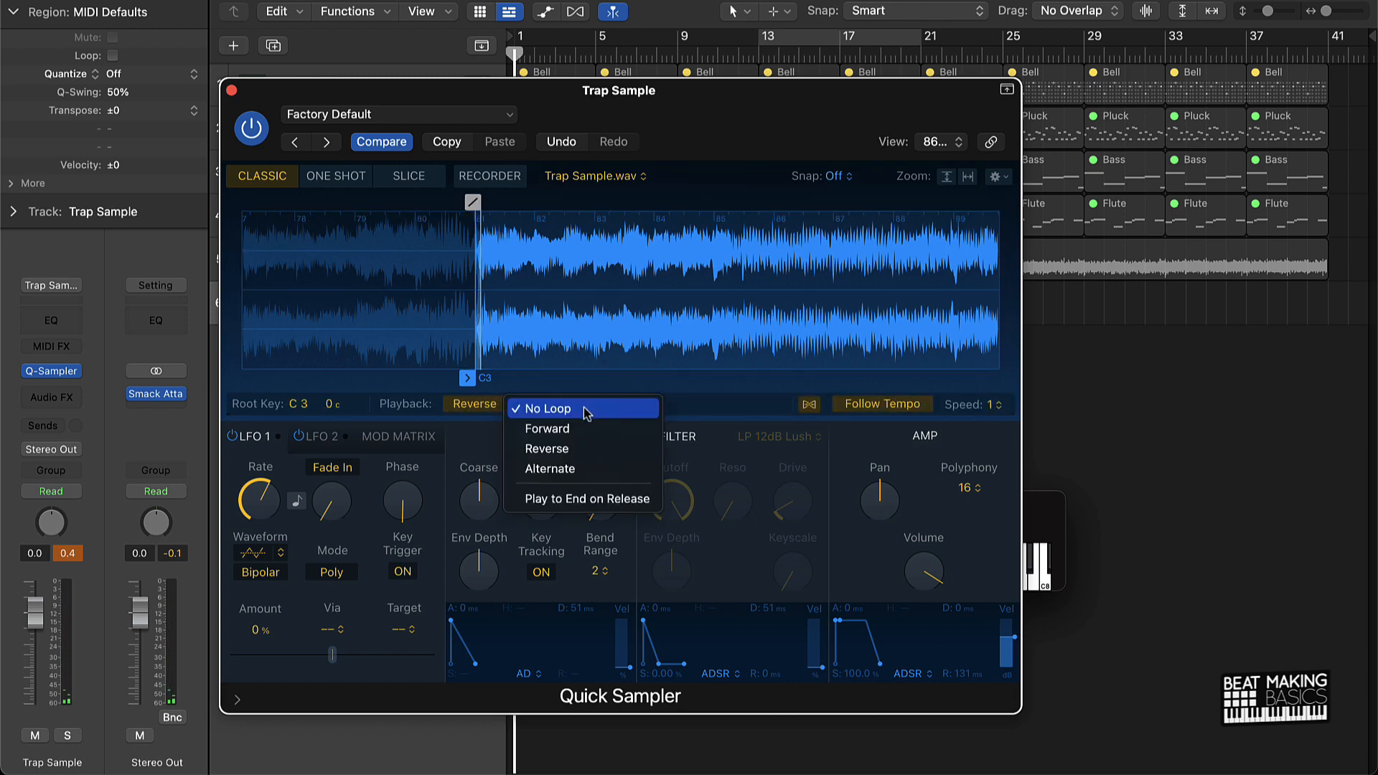
click(570, 448)
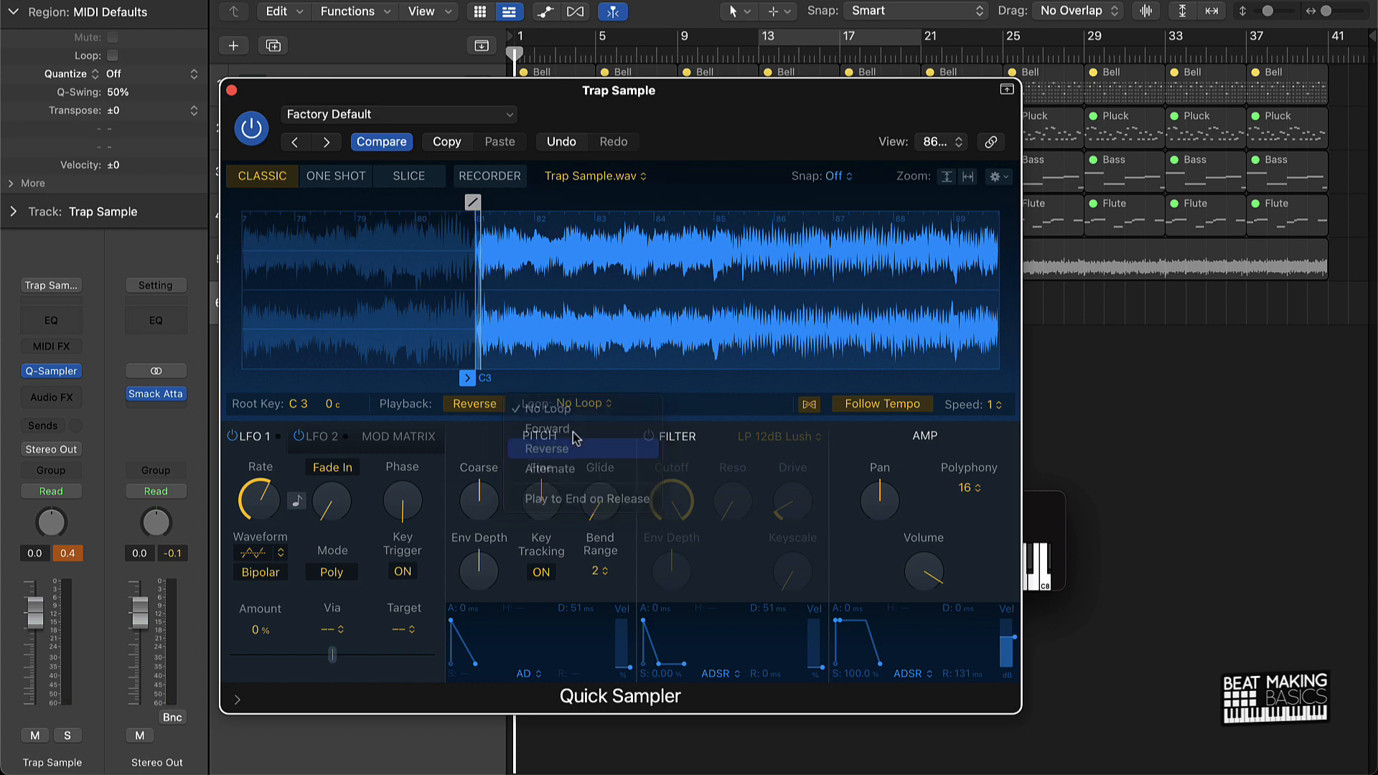
scroll(636, 285, right, 10)
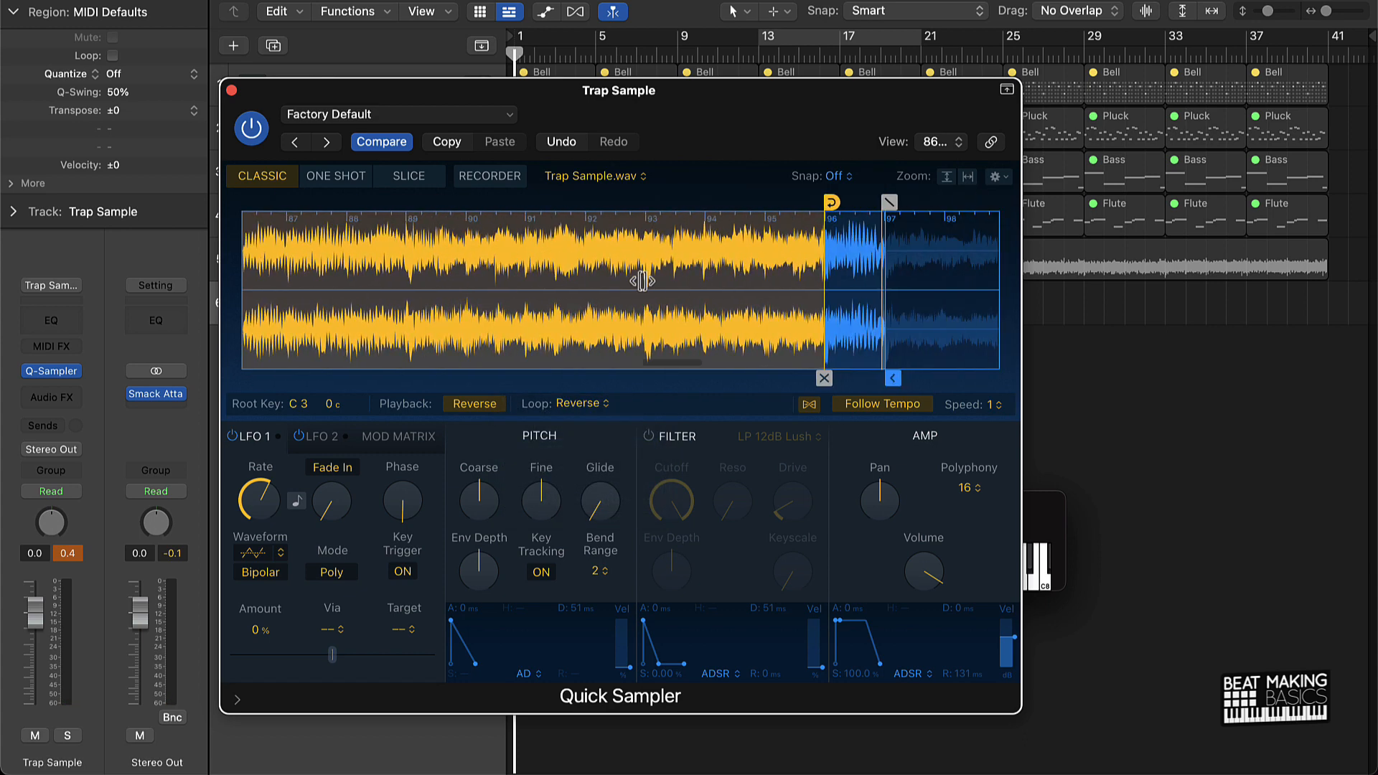
drag(707, 202, 768, 201)
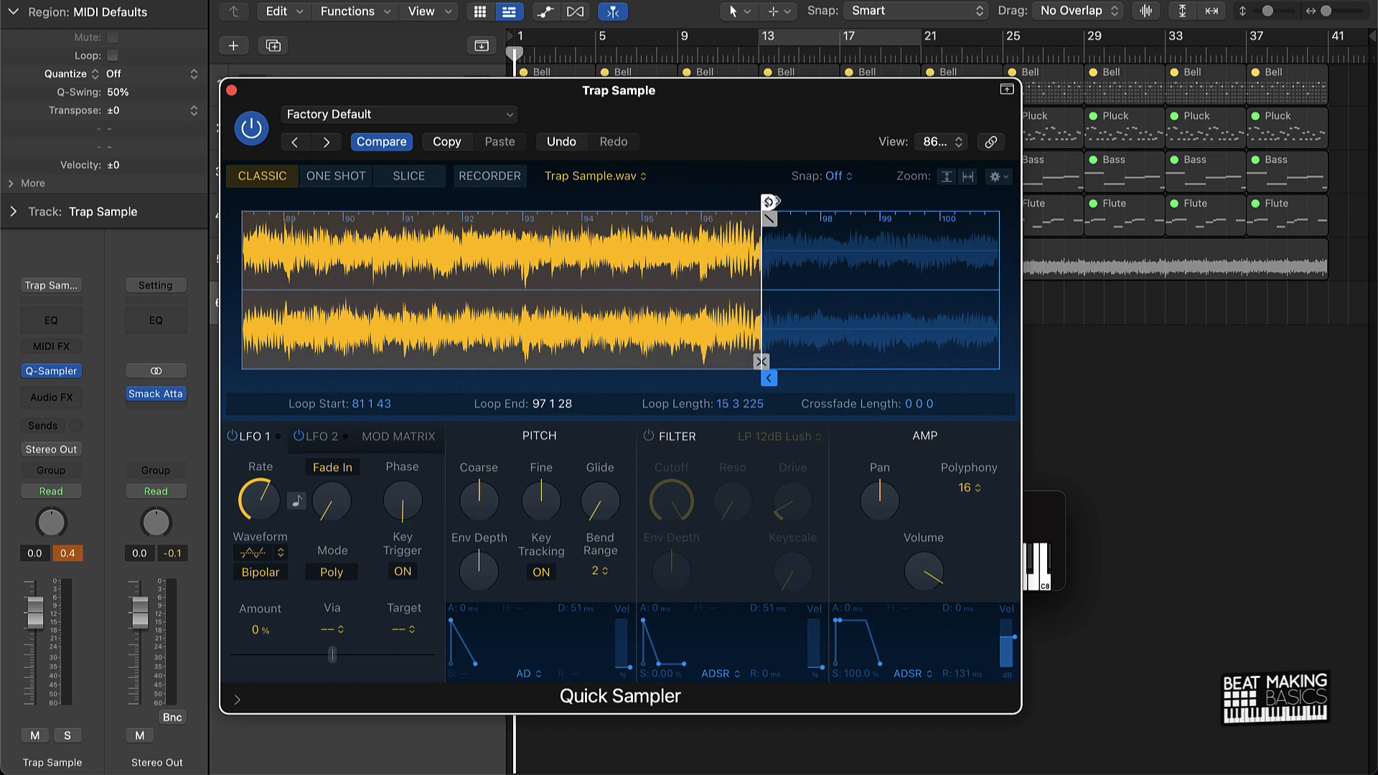
scroll(640, 289, left, 3)
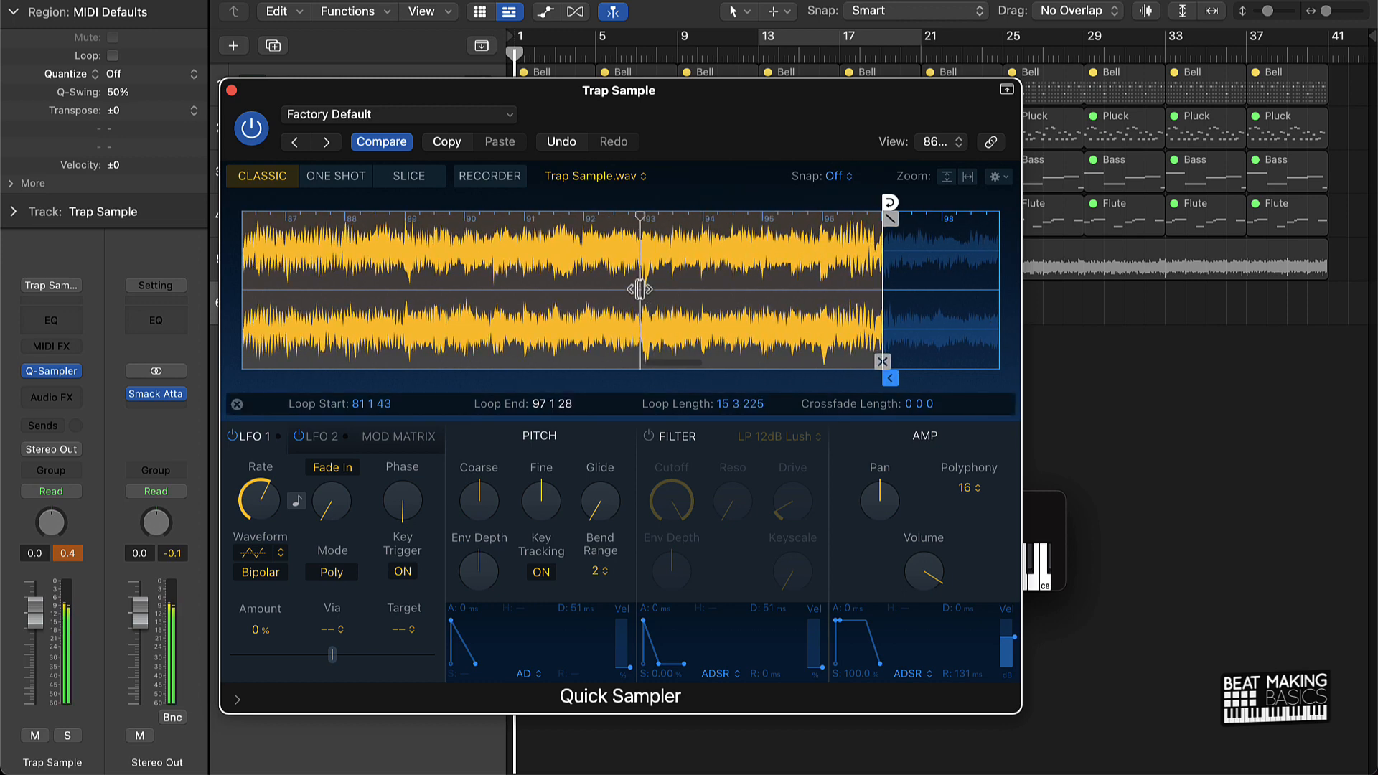
scroll(639, 289, left, 8)
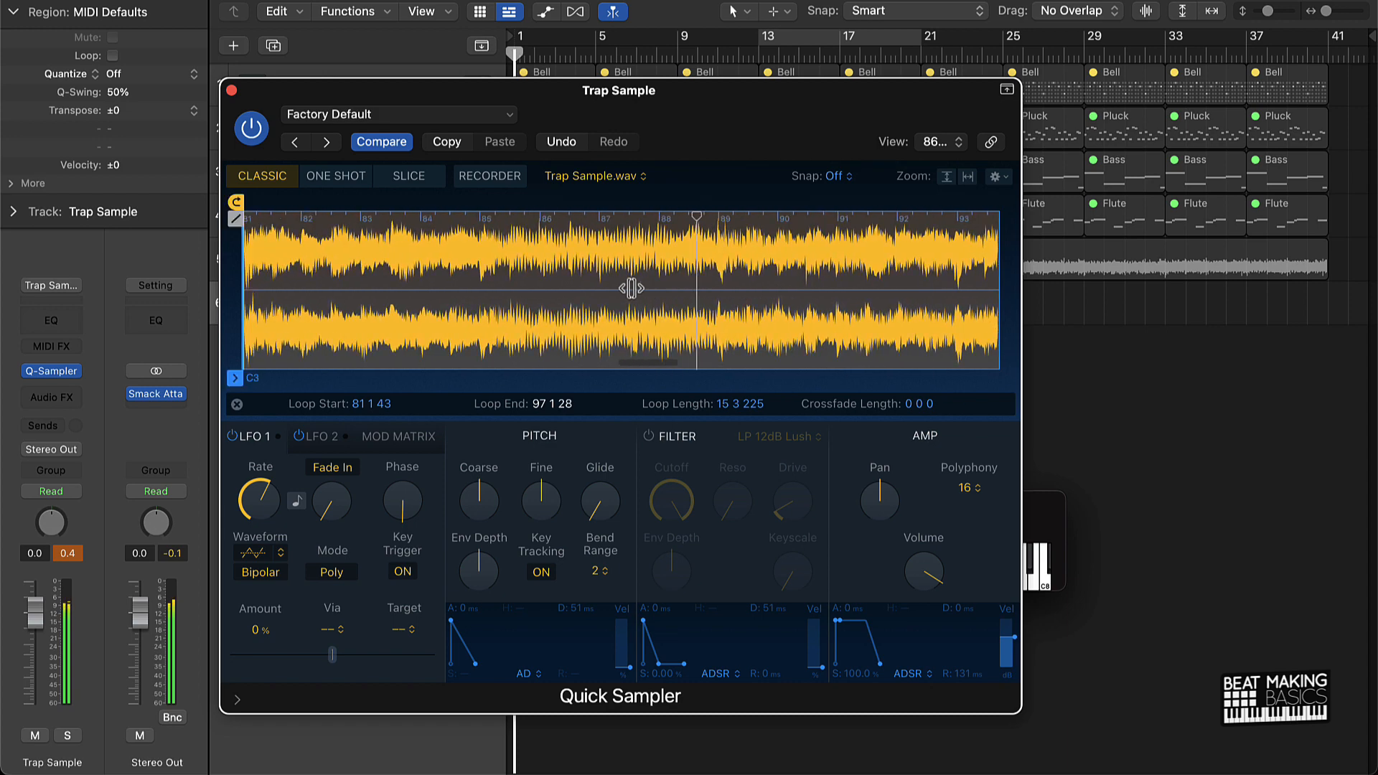
scroll(631, 288, left, 3)
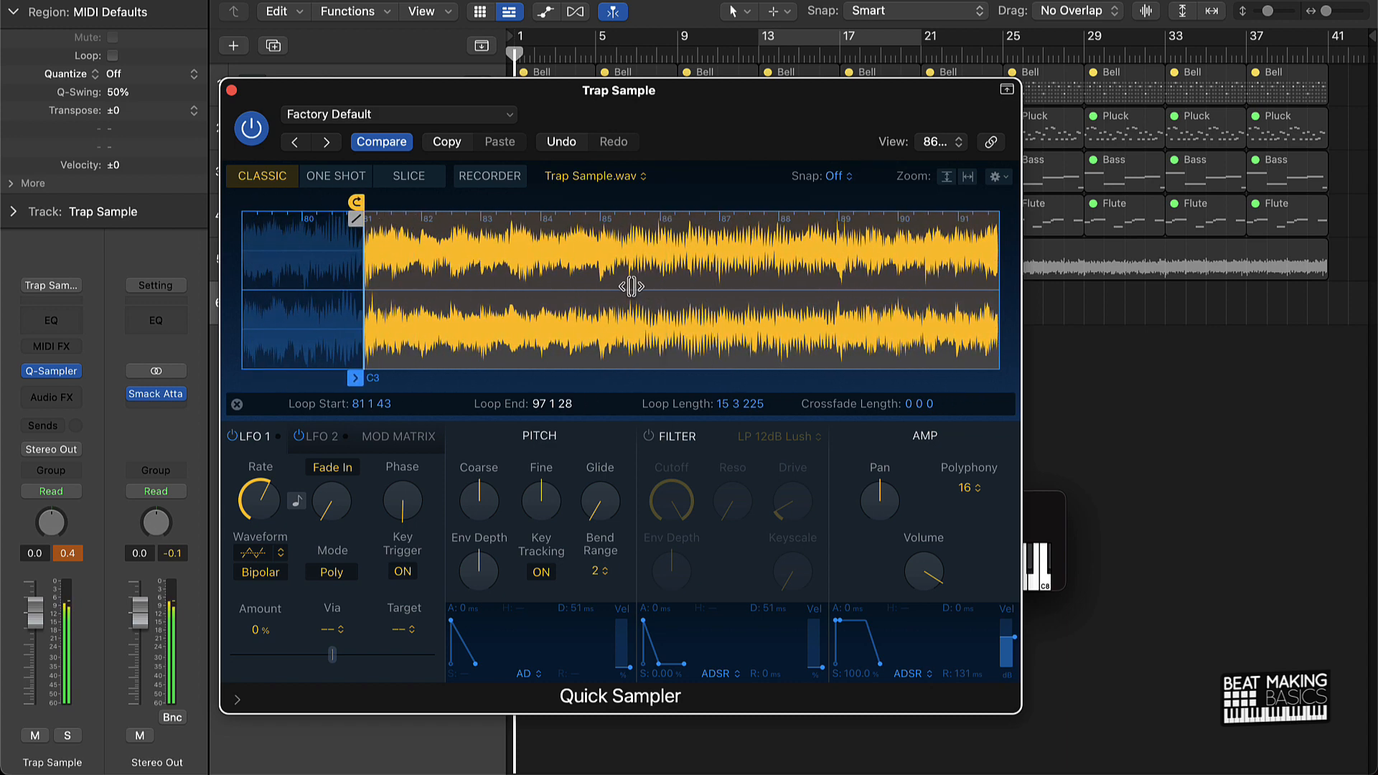
Close Quick Sampler, set the cycle range from bar 1 to bar 5, and record one sustained F3 note on the sampler track.
click(231, 92)
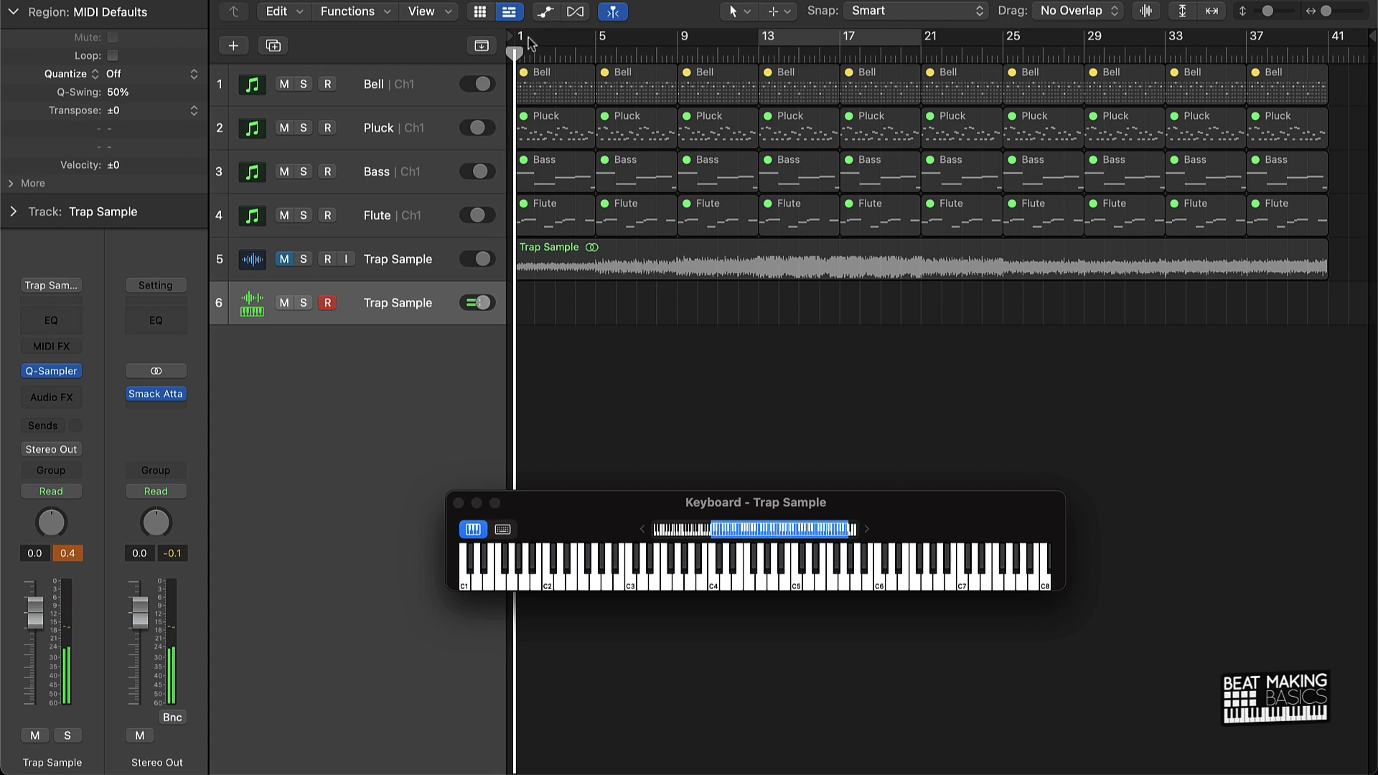
drag(515, 33, 604, 66)
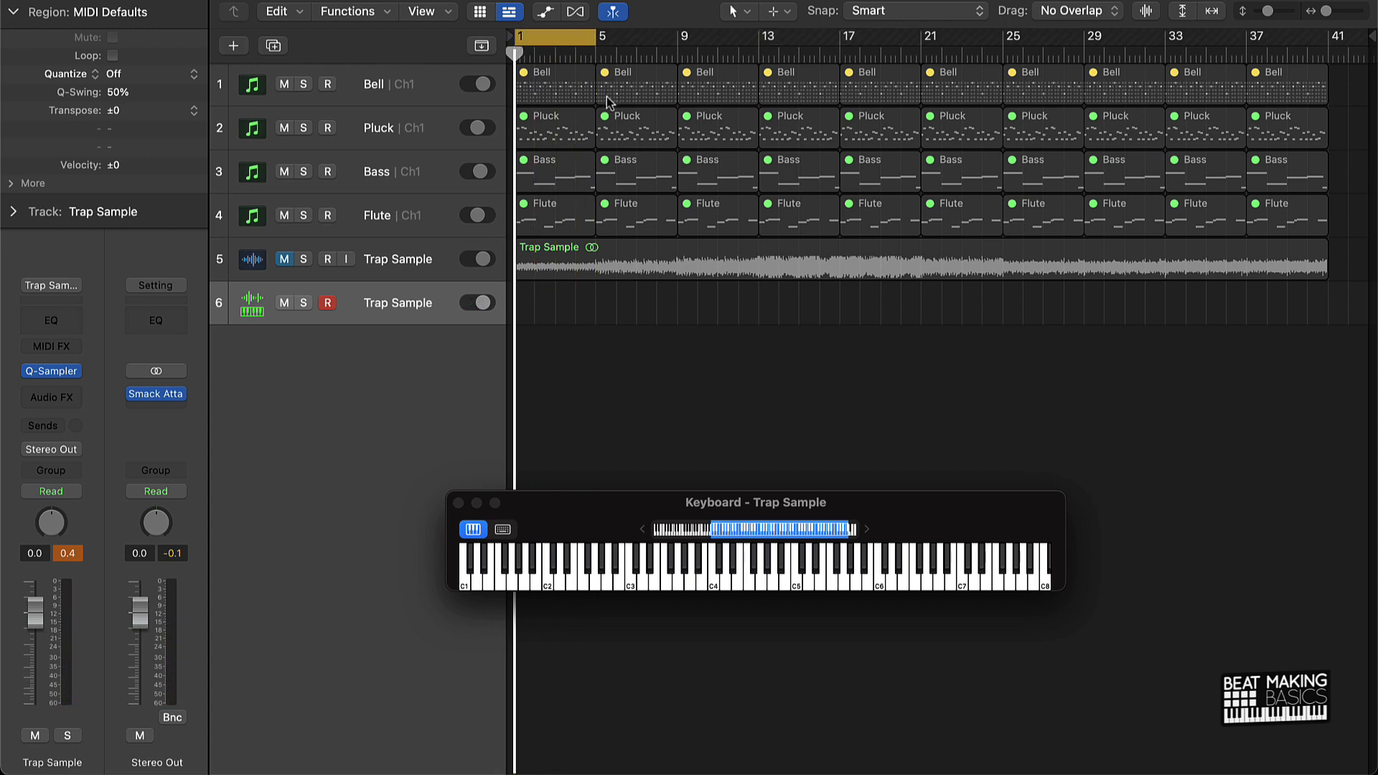
key(space)
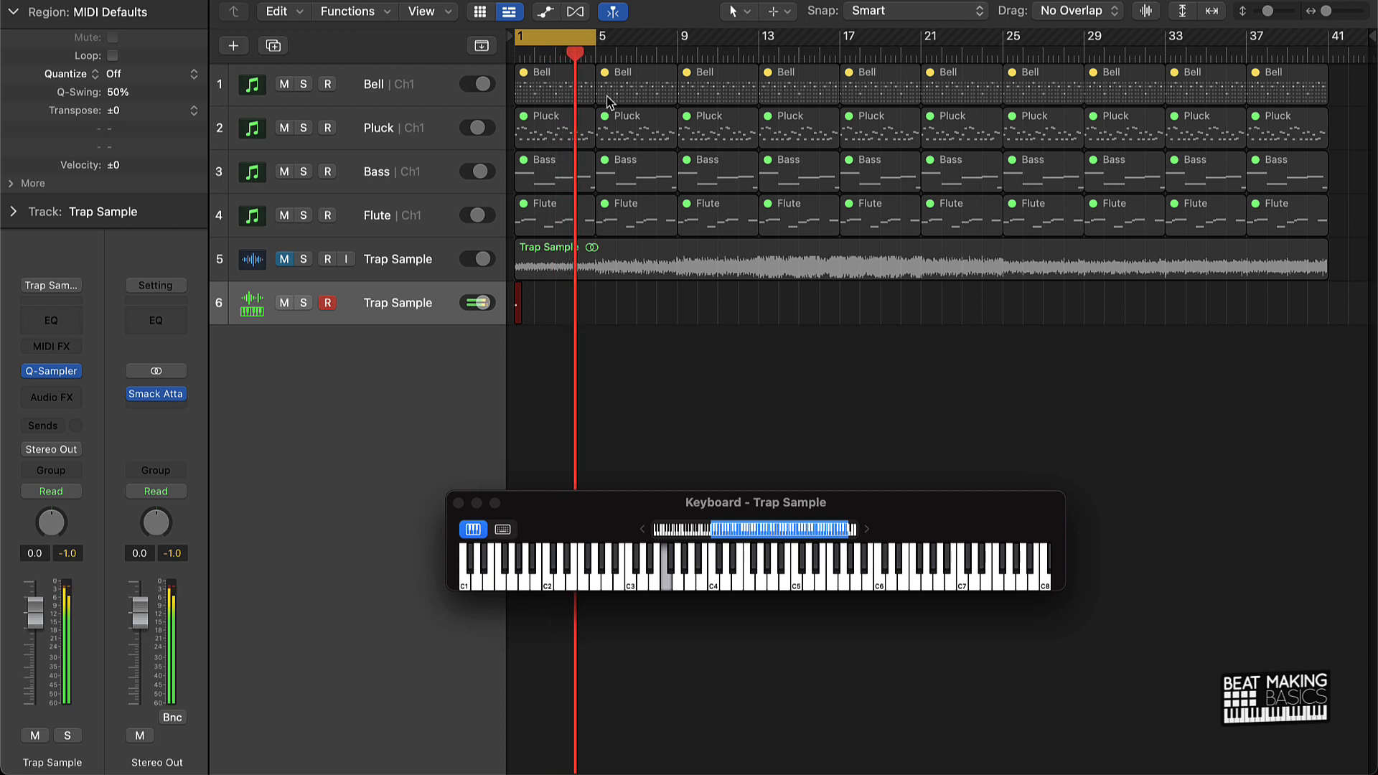
key(space)
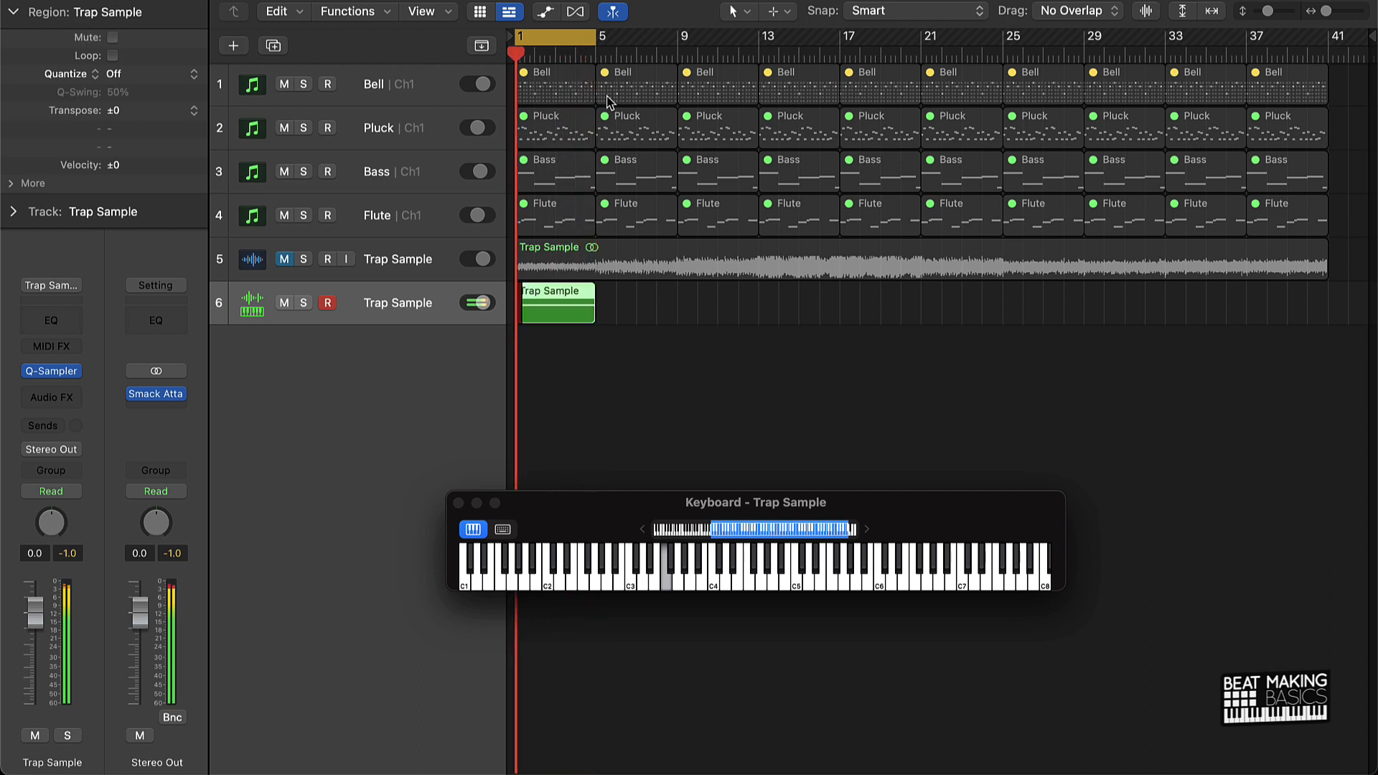
Close the on-screen keyboard and review the recorded Trap Sample note in the Piano Roll.
click(583, 329)
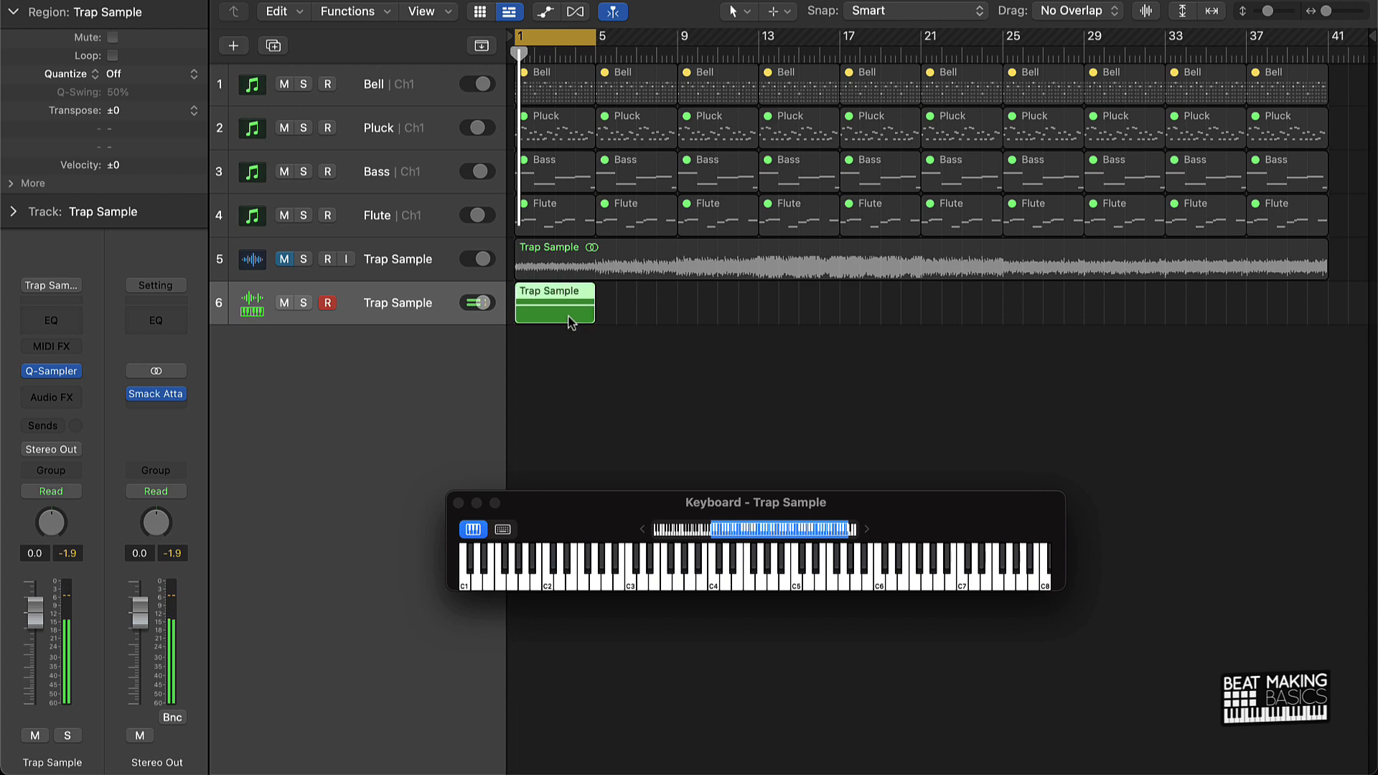
double_click(569, 316)
click(458, 504)
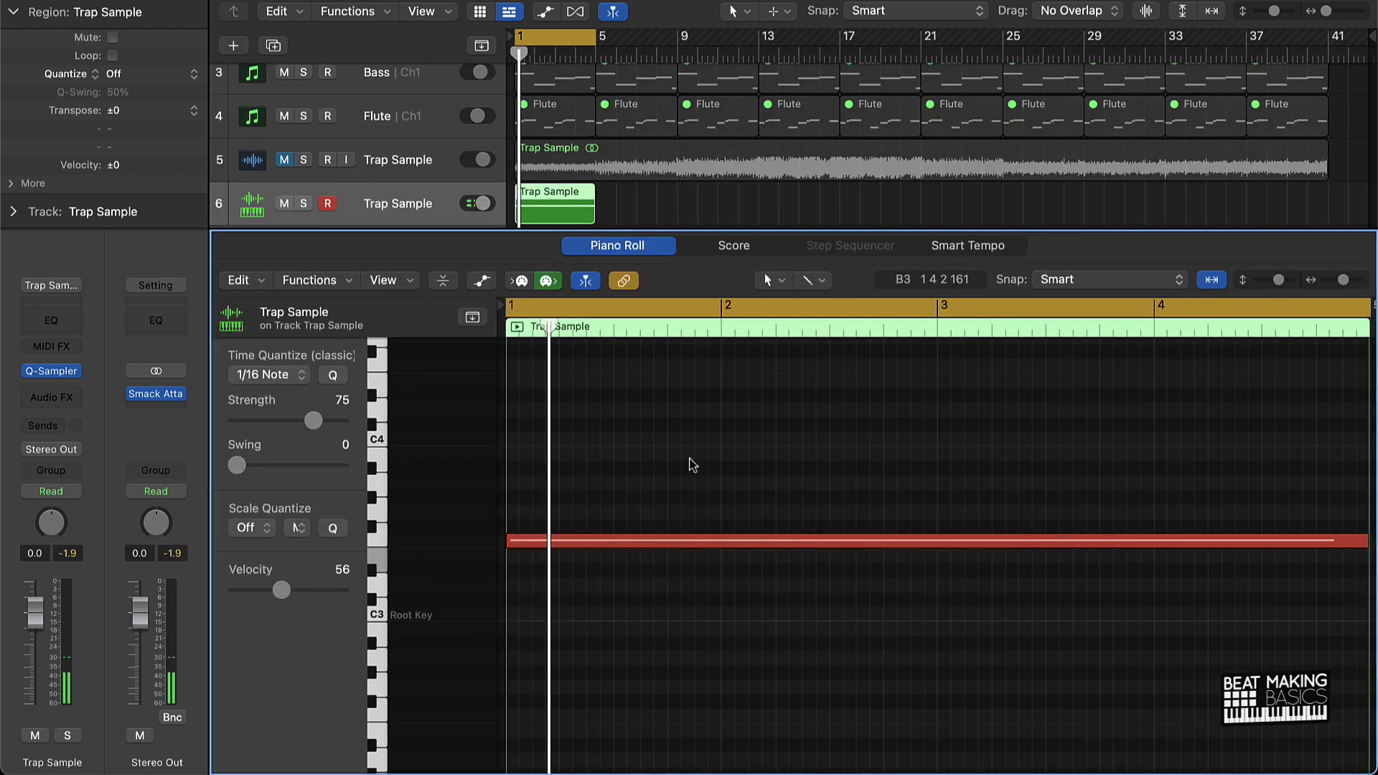
key(super+a)
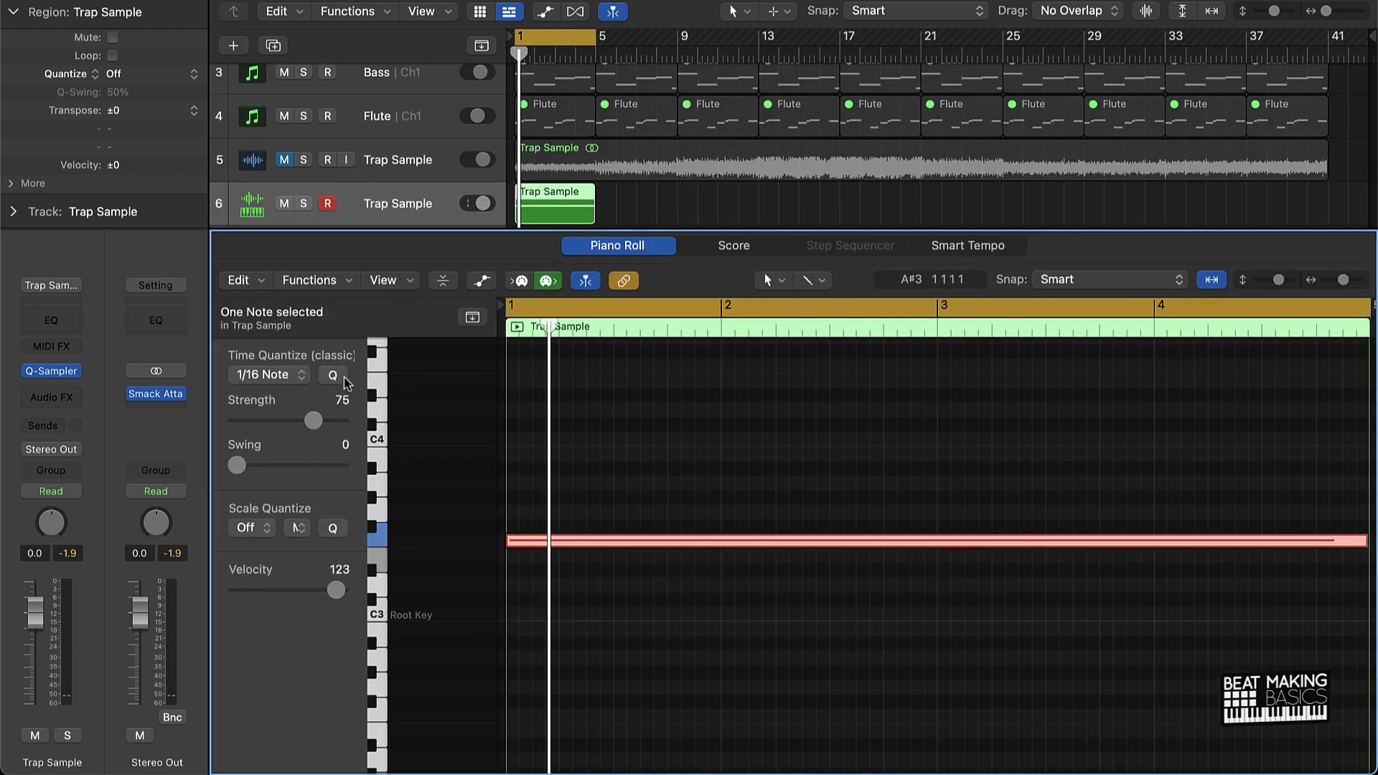
click(655, 458)
key(e)
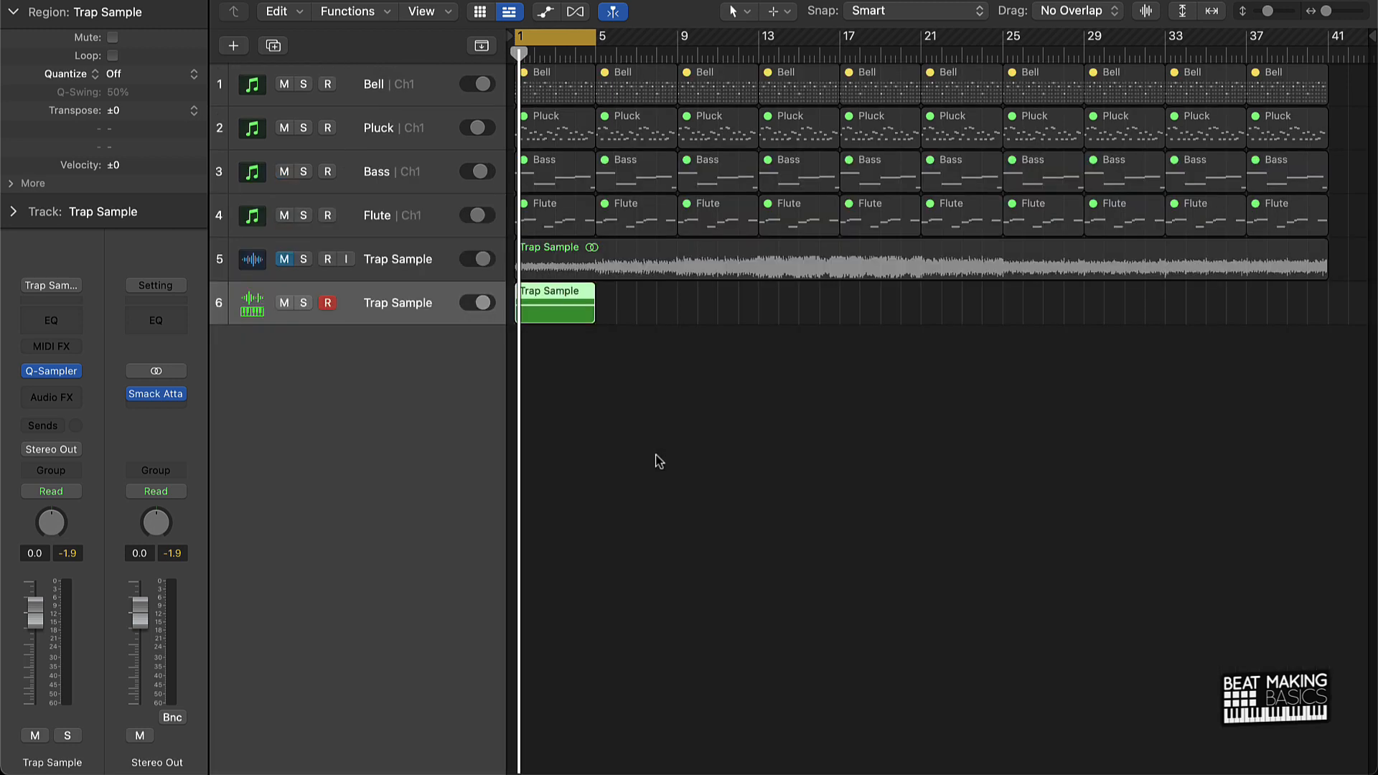
Create one new software instrument track with Quick Sampler as its instrument.
click(233, 45)
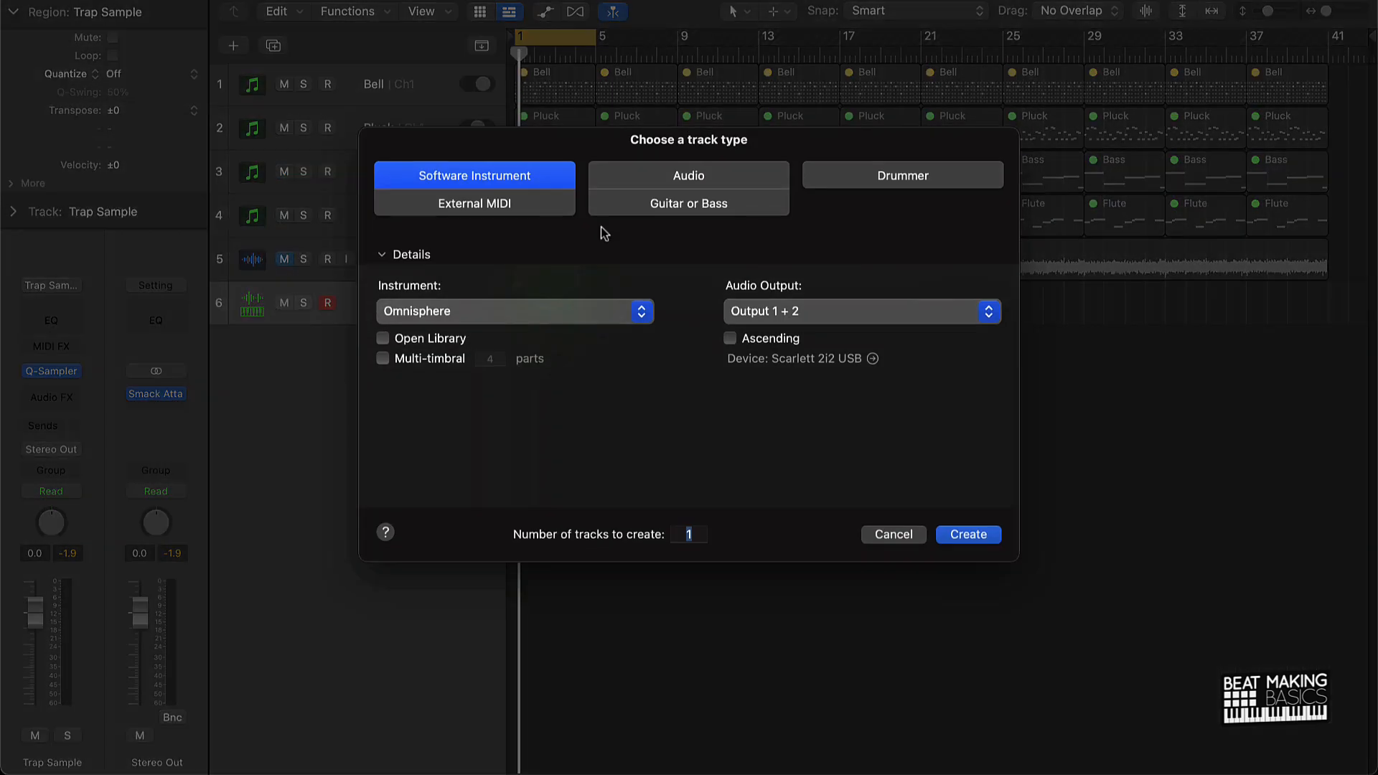
click(522, 310)
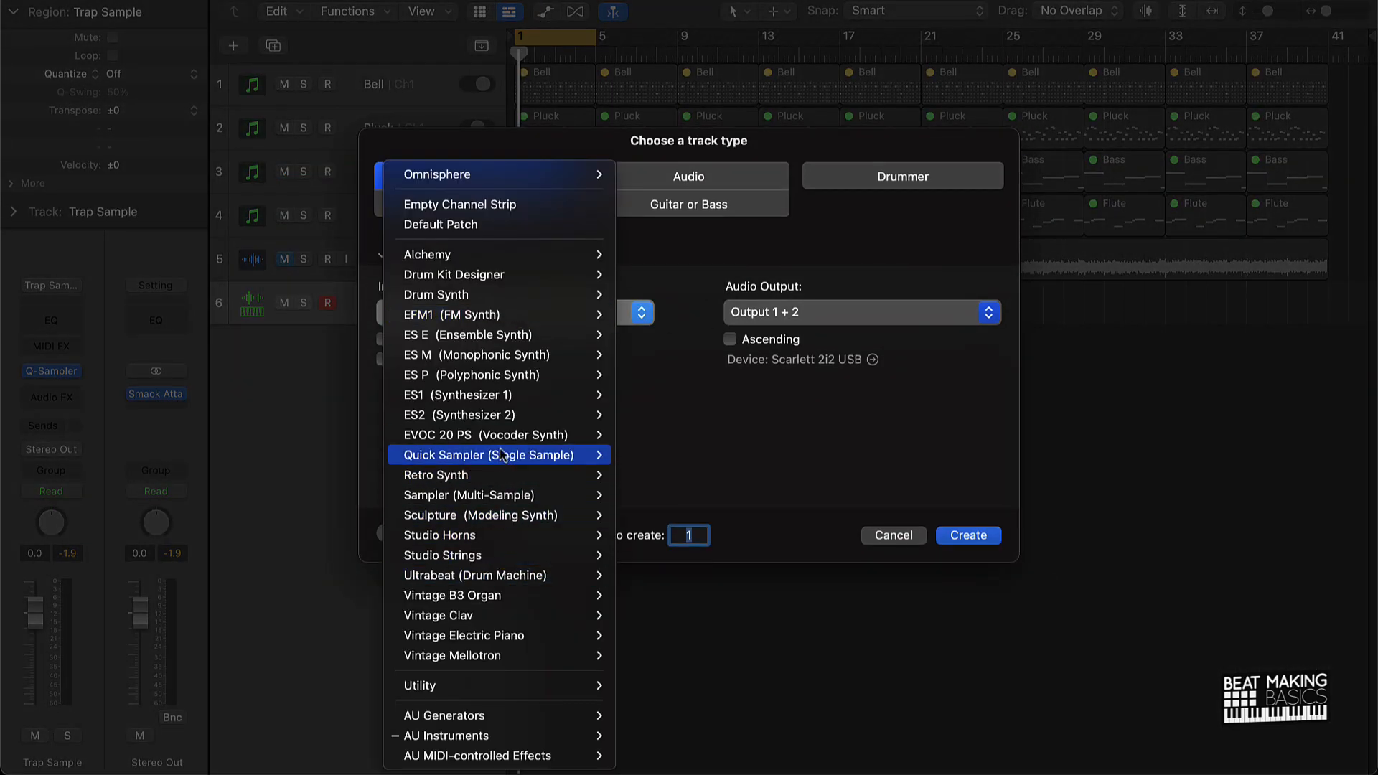
mouse_move(574, 457)
click(640, 475)
click(975, 541)
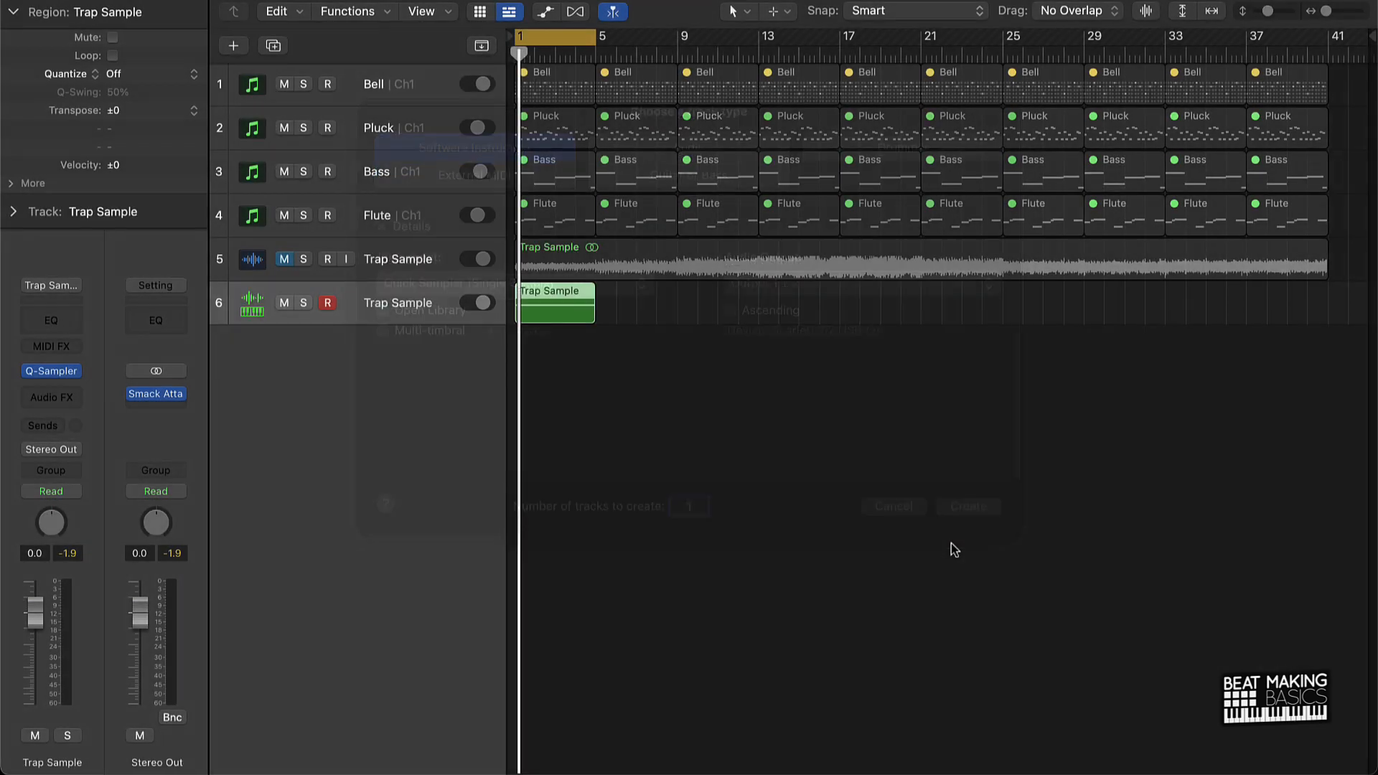
Load the Clap Trap preset into the new Quick Sampler and close its plug-in window.
click(671, 182)
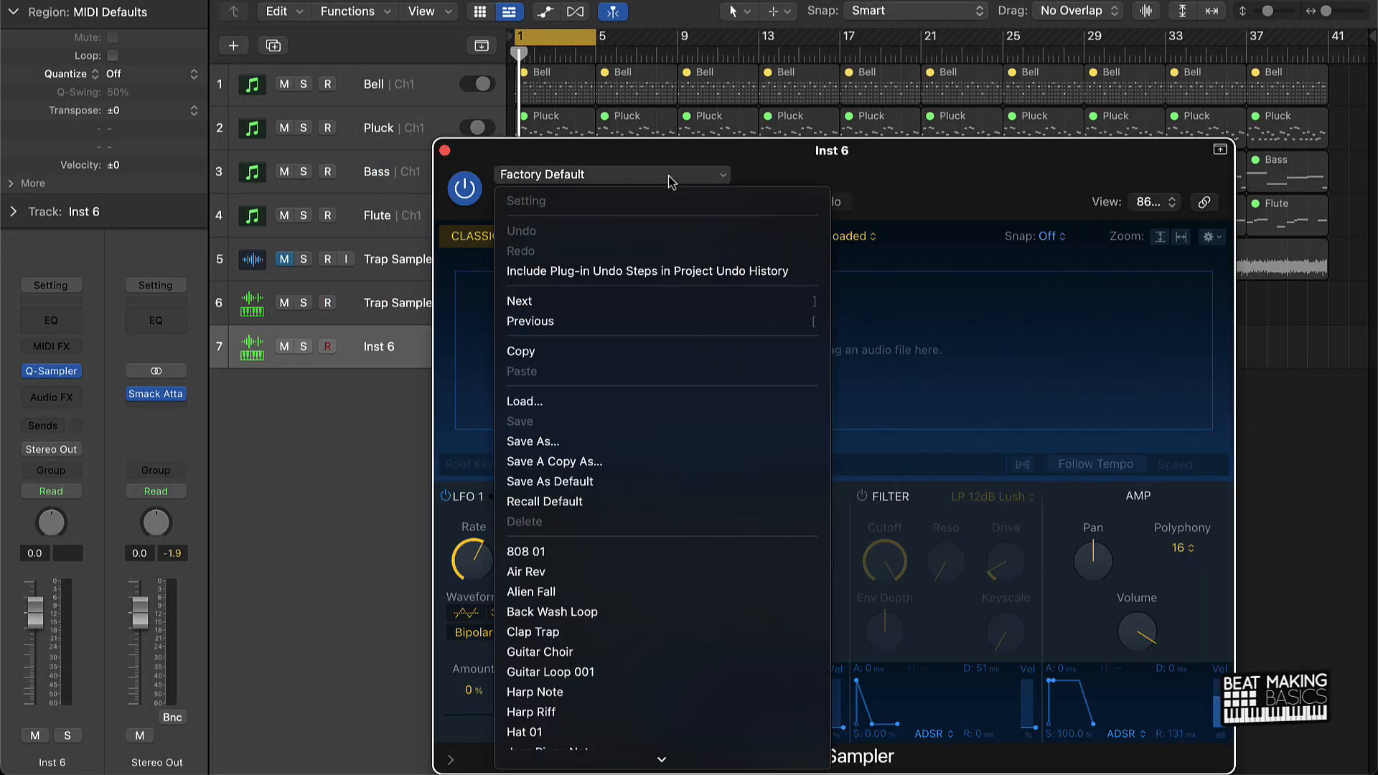
scroll(624, 460, down, 4)
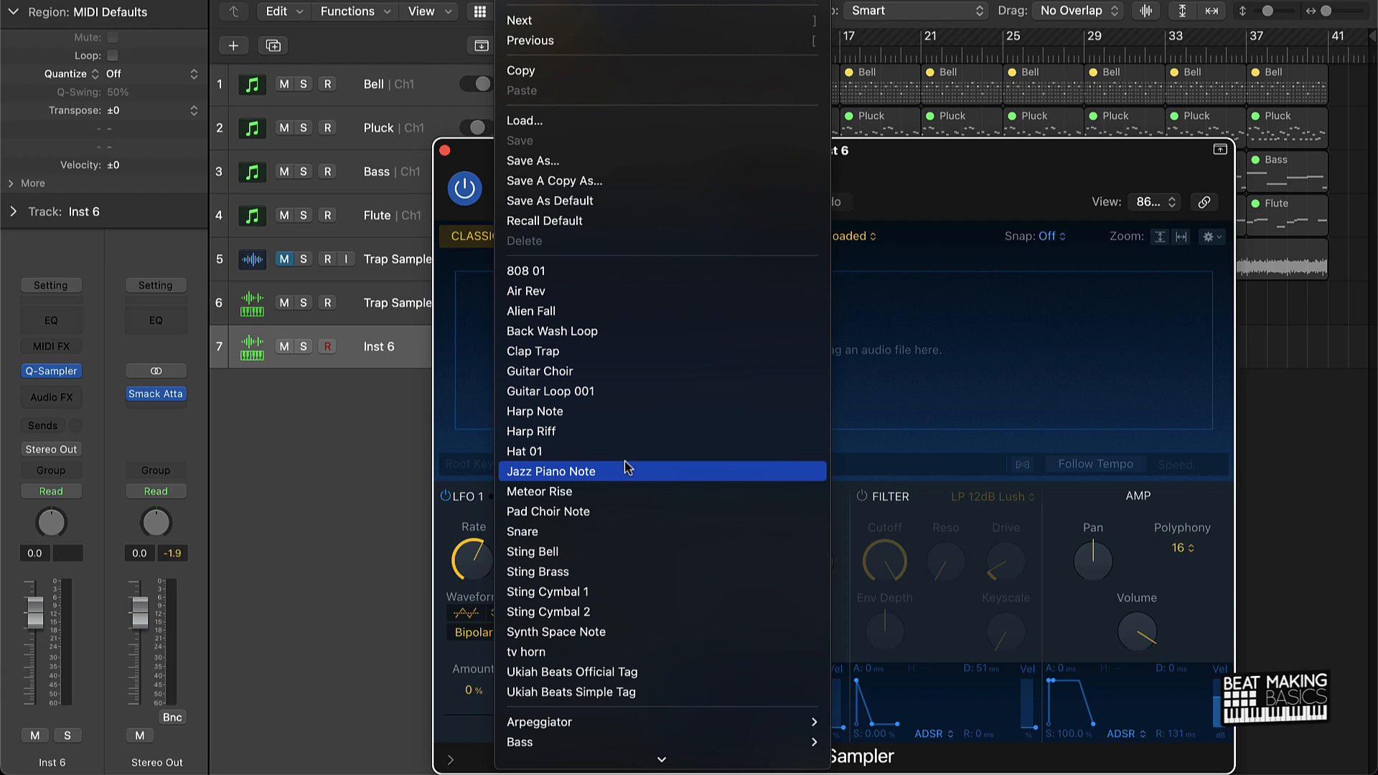
click(571, 352)
click(444, 151)
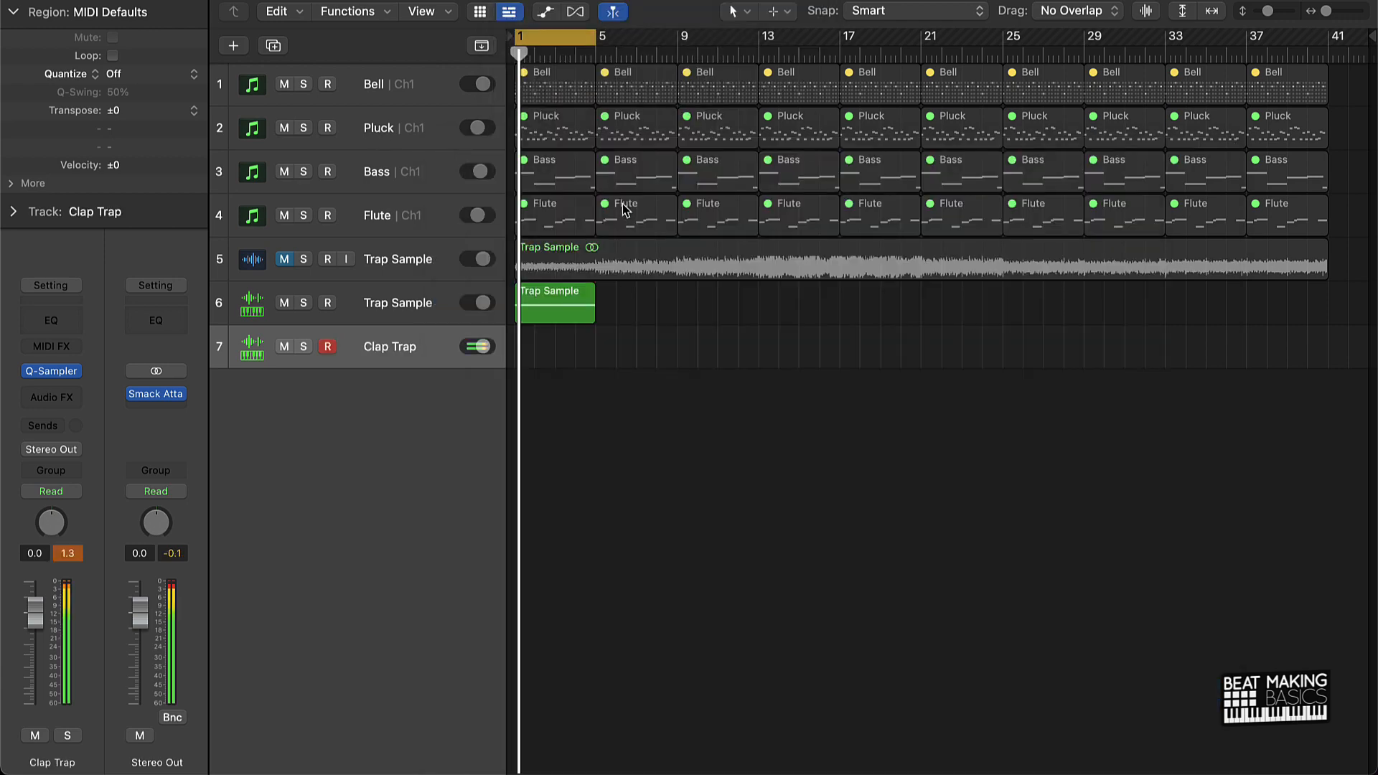
Record four C3 claps on the Clap Trap track, one in each bar of the cycle, and open the region in the Piano Roll.
key(r)
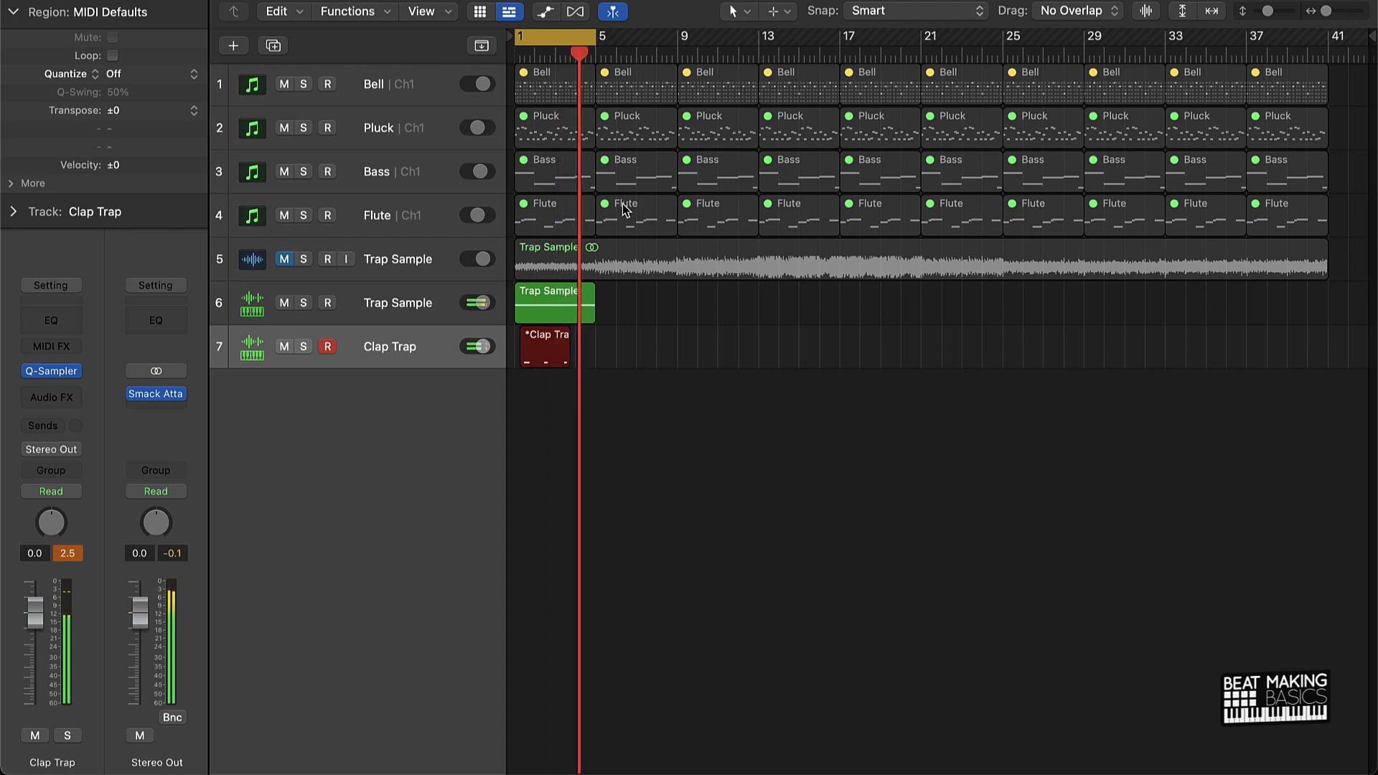
key(space)
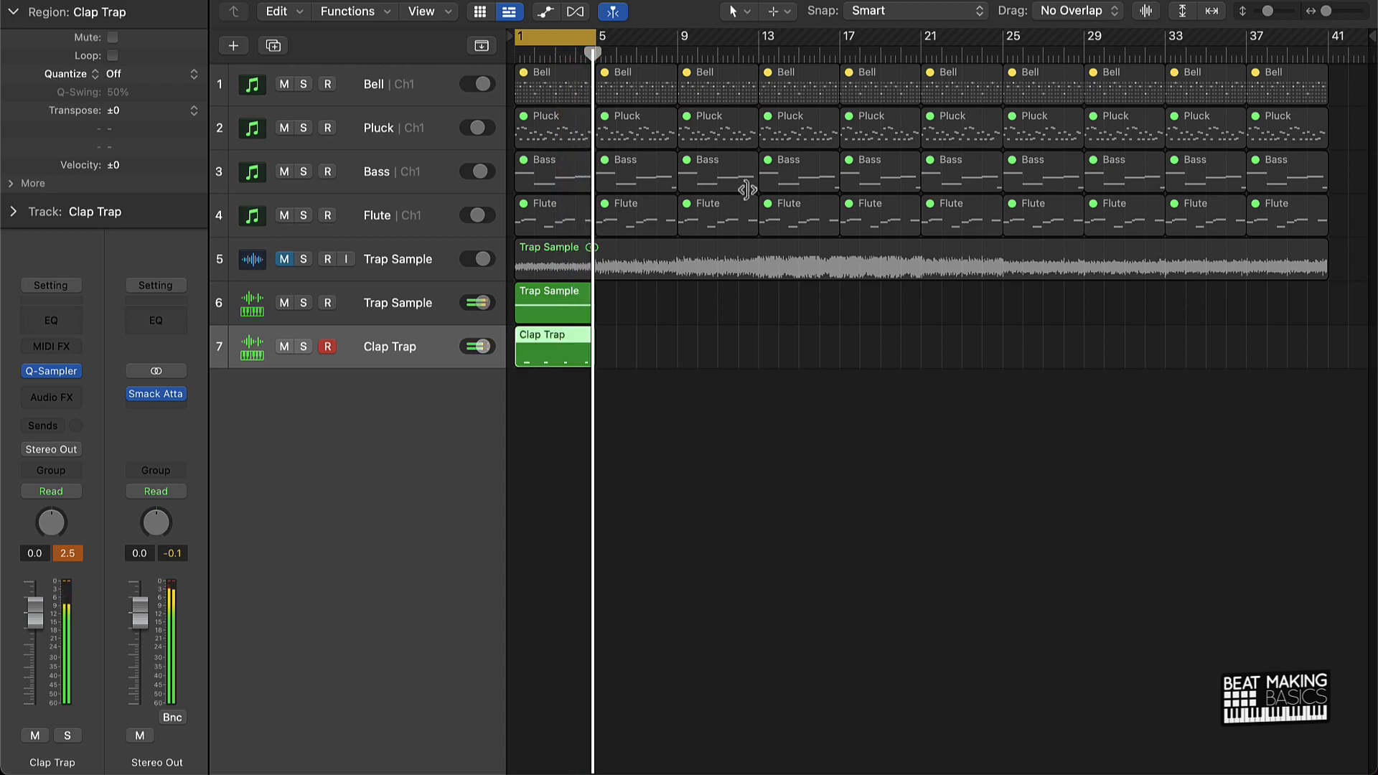
double_click(551, 354)
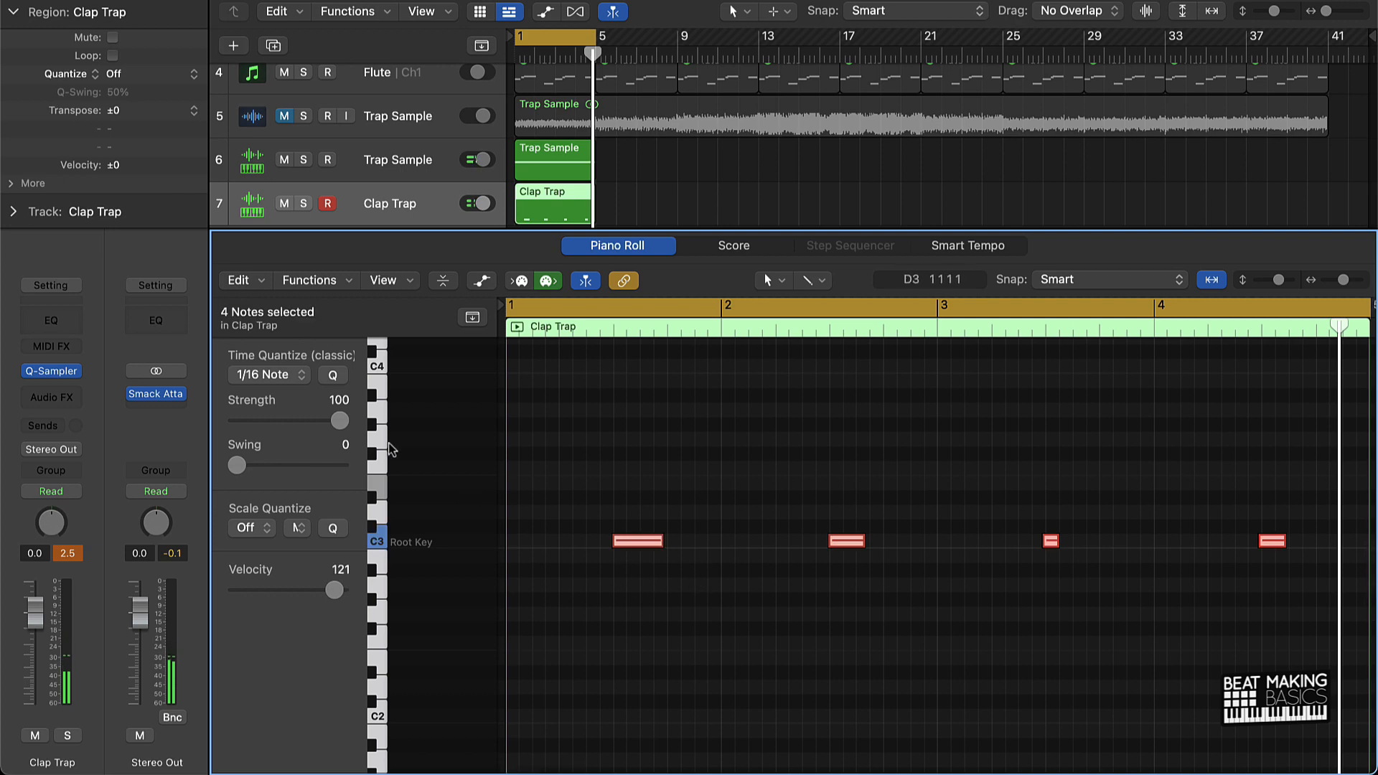
Quantize the four clap notes to the 1/16 Note grid and close the Piano Roll.
click(752, 462)
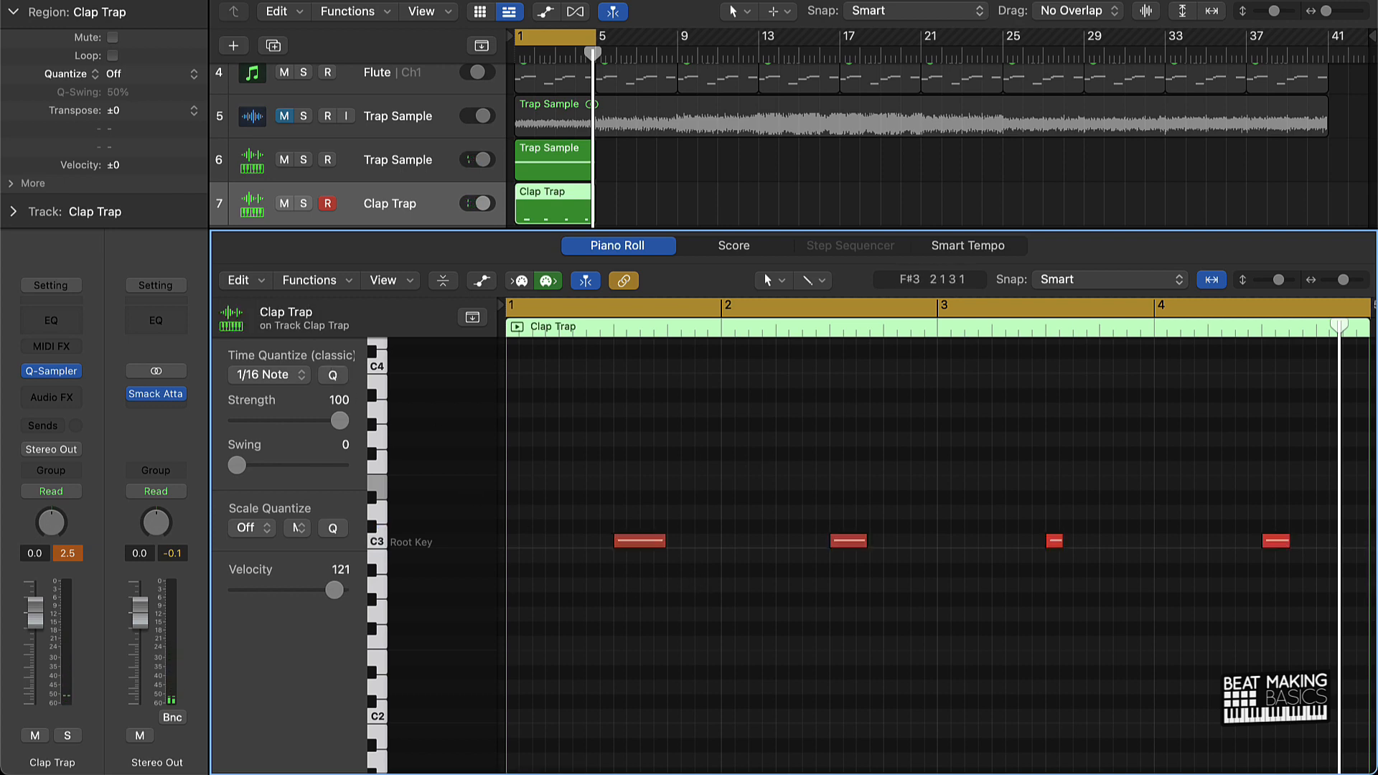
key(p)
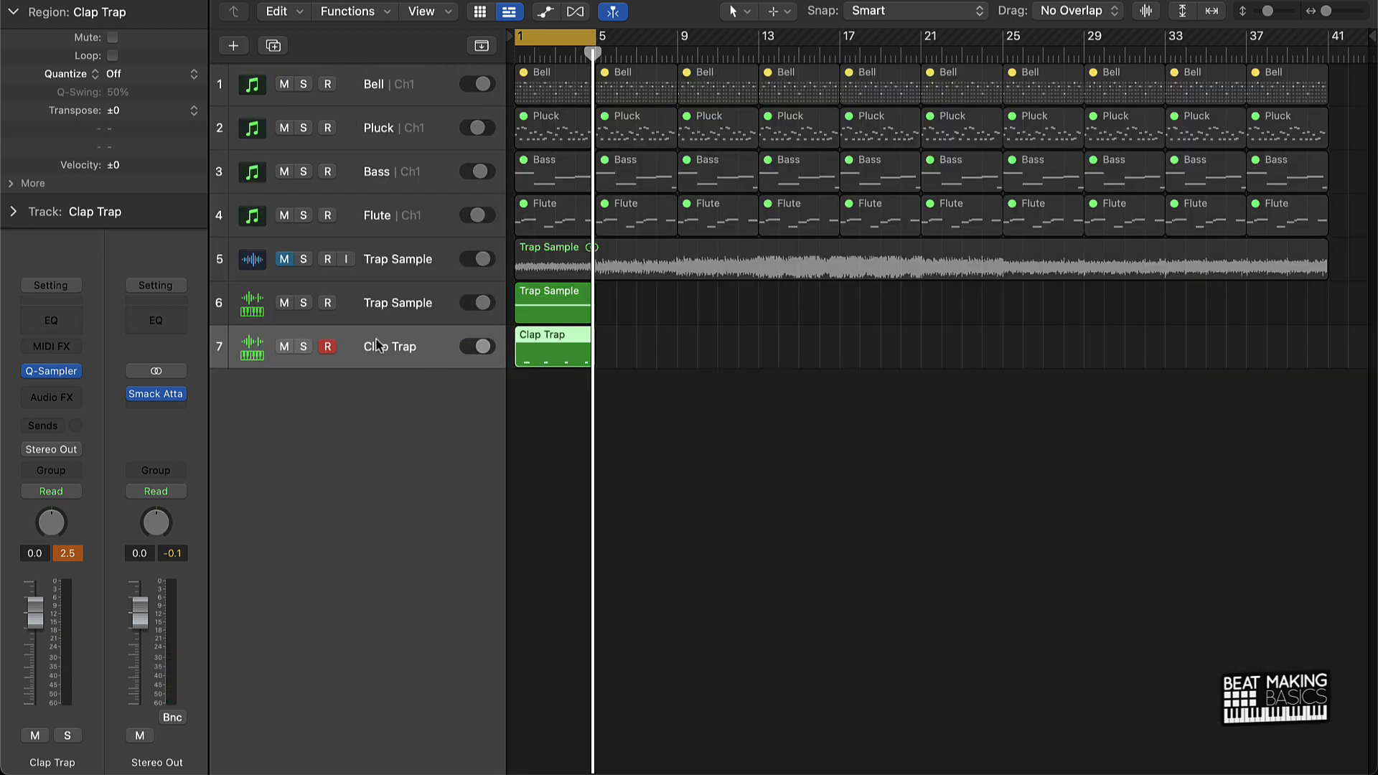
Duplicate the Clap Trap track, load the Hat 01 preset into the copy's Quick Sampler and close the plug-in window.
key(super+d)
click(52, 371)
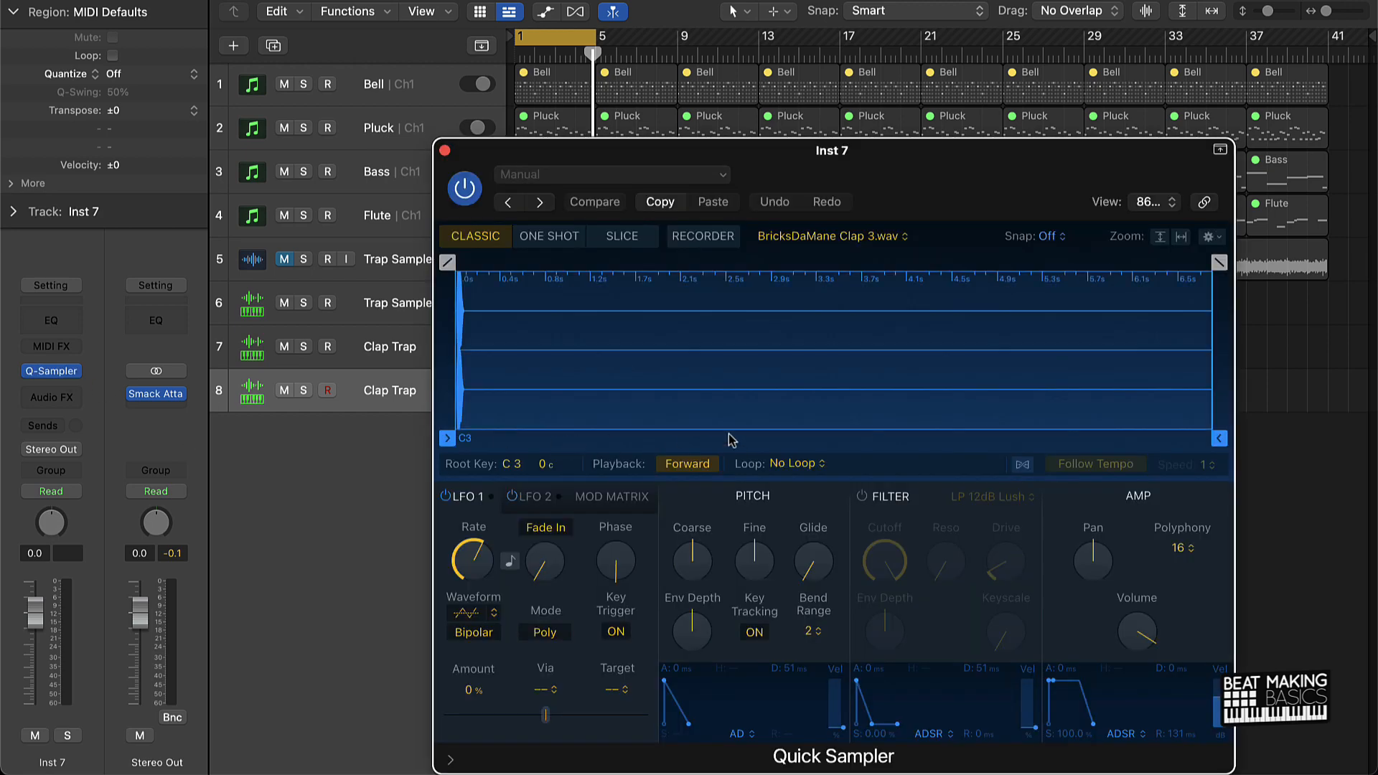
click(592, 188)
scroll(579, 567, down, 1)
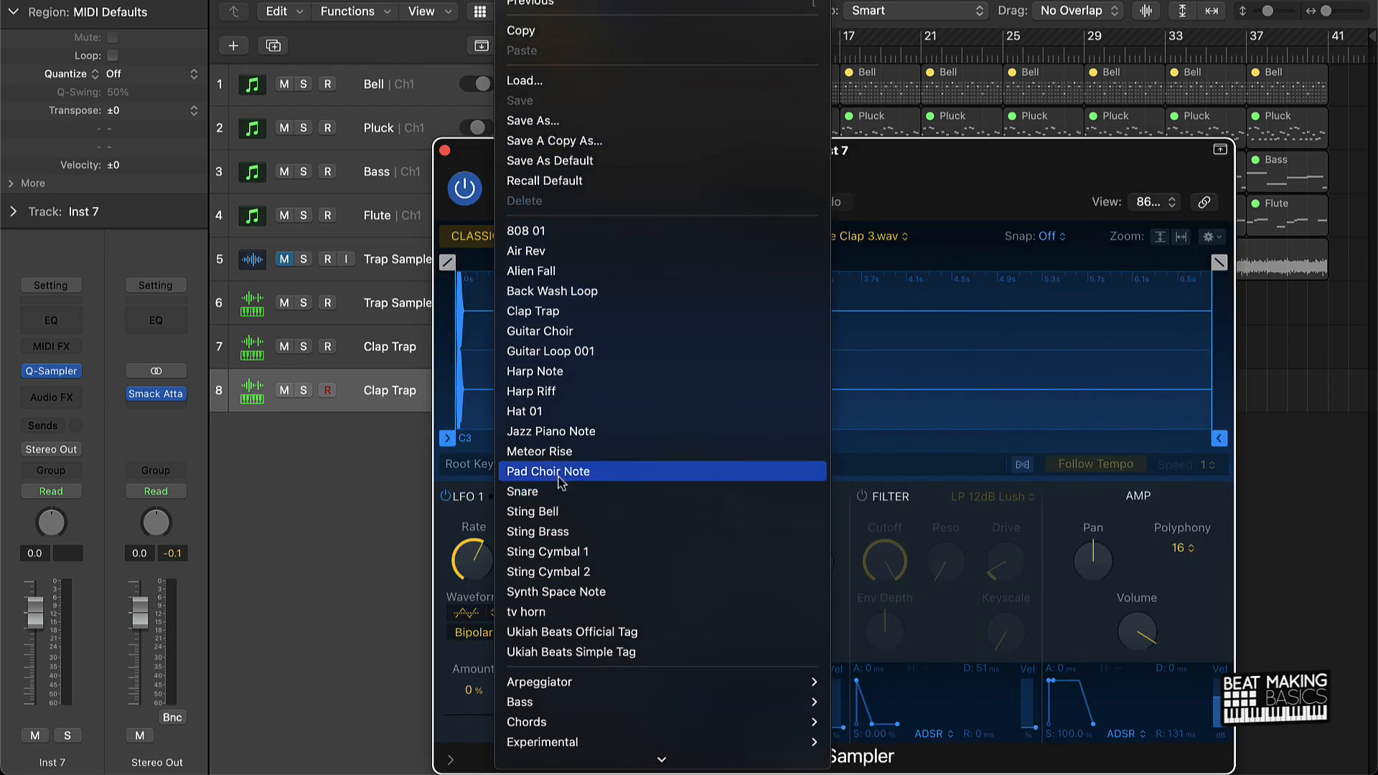
click(552, 410)
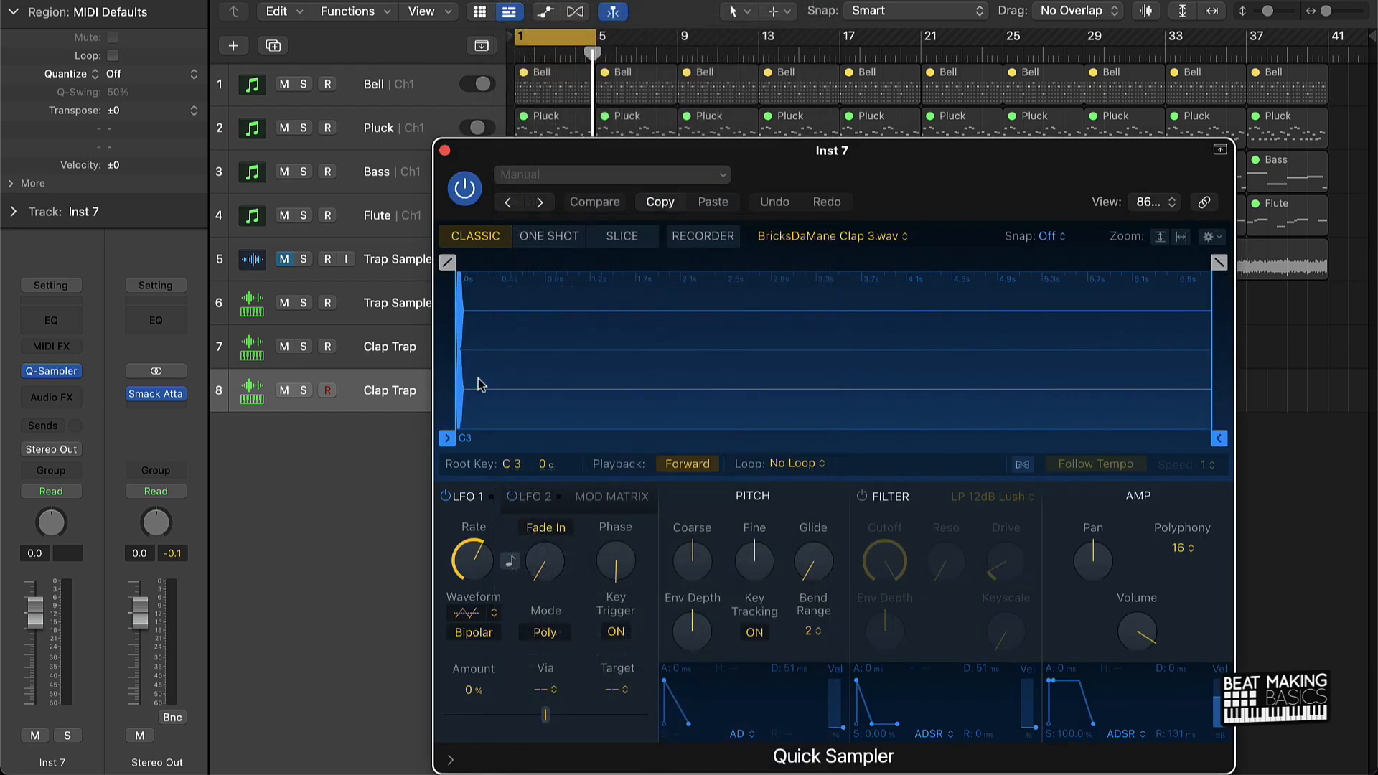
click(445, 152)
Record a four-bar G3 hi-hat pattern on the Hat 01 track using the on-screen keyboard, and open the region in the Piano Roll.
key(super+k)
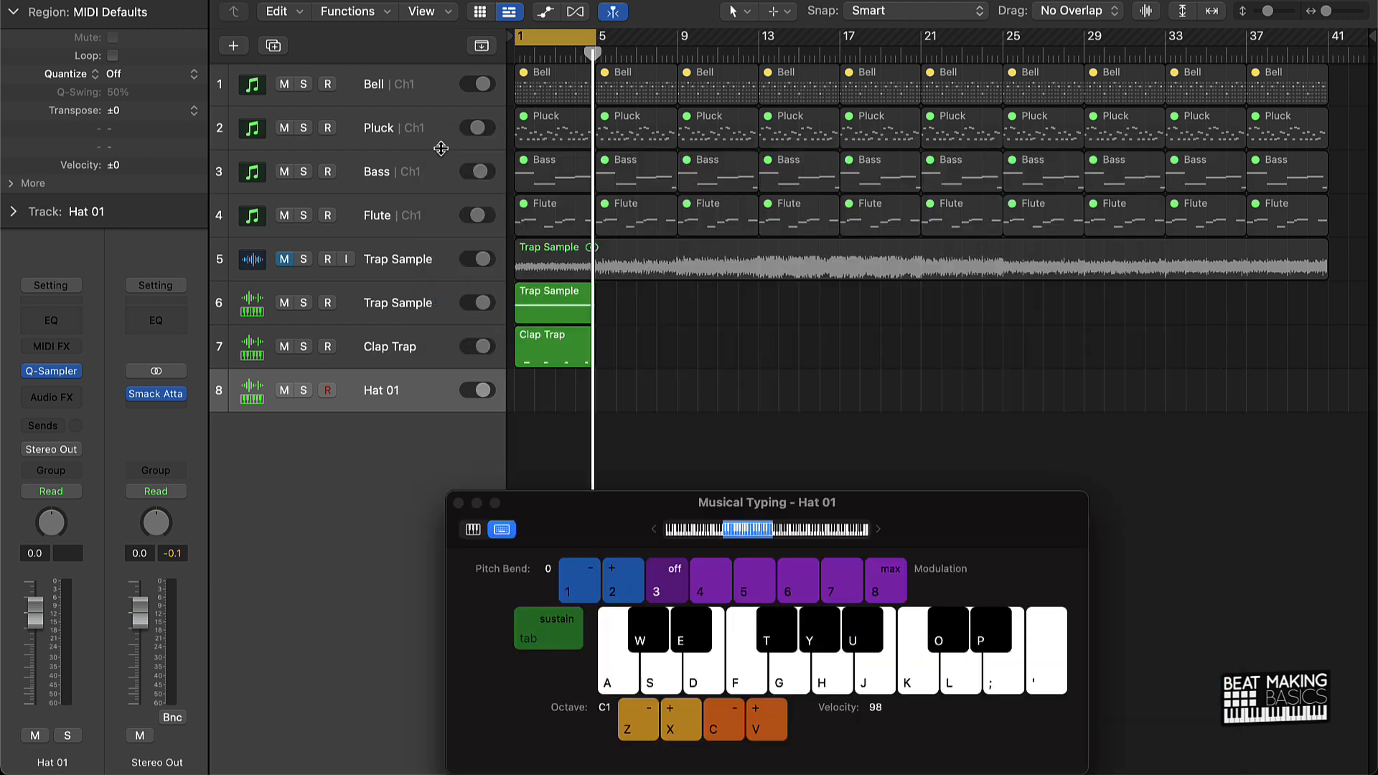
click(473, 530)
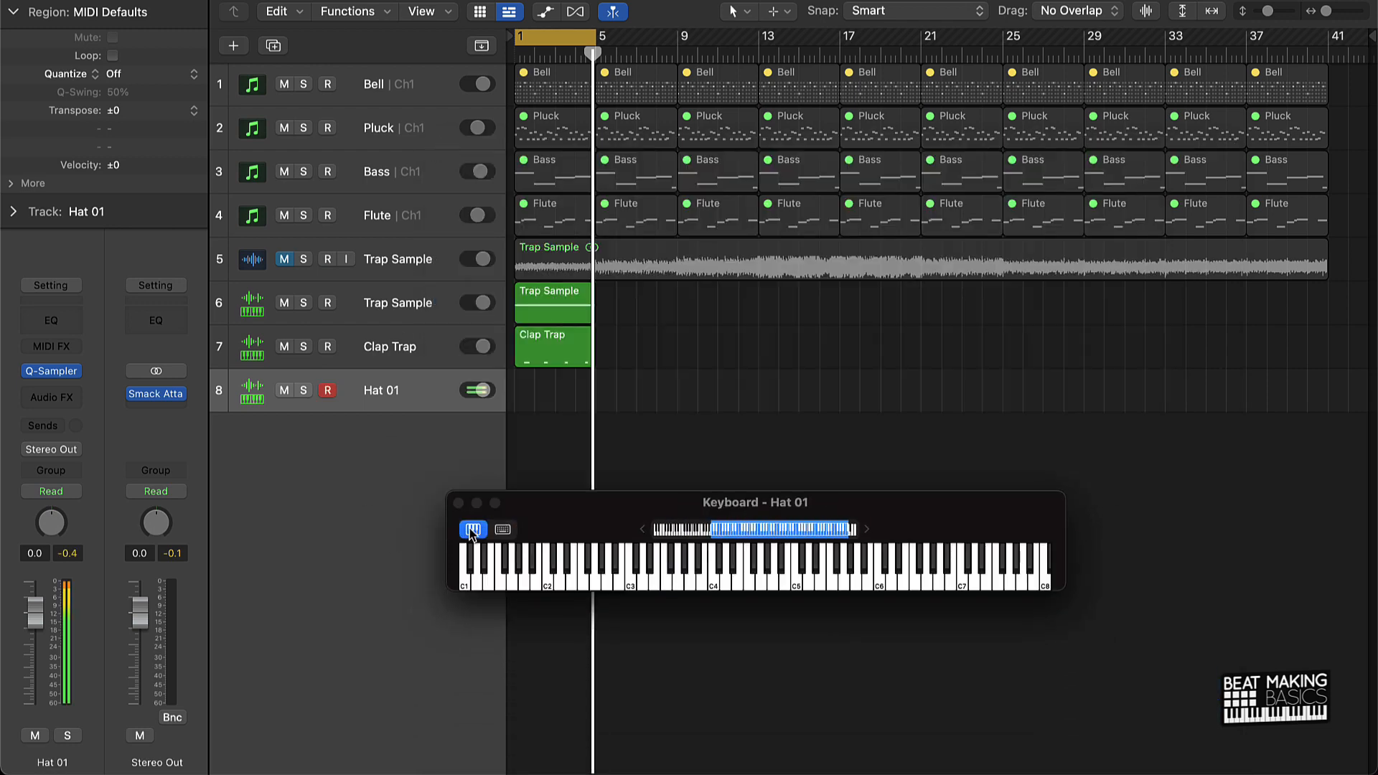
key(r)
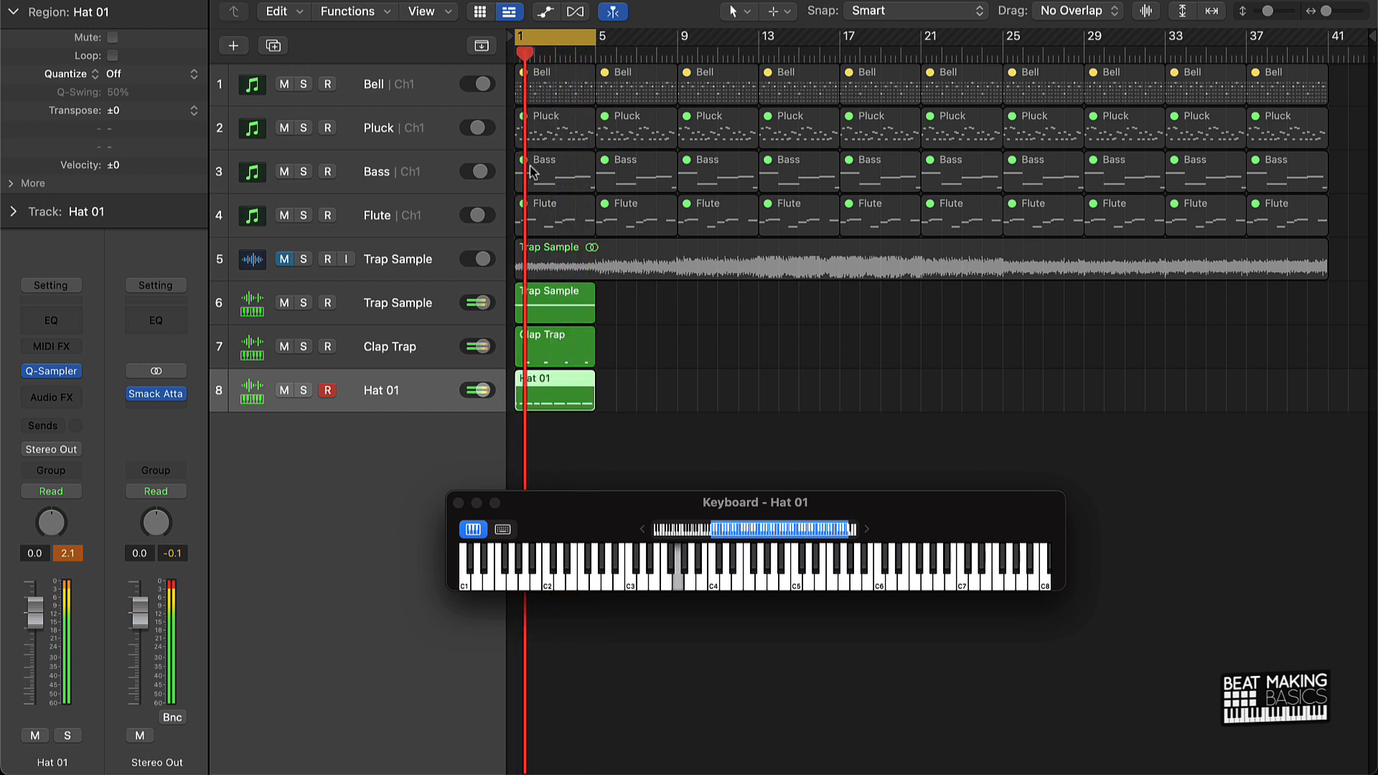
key(space)
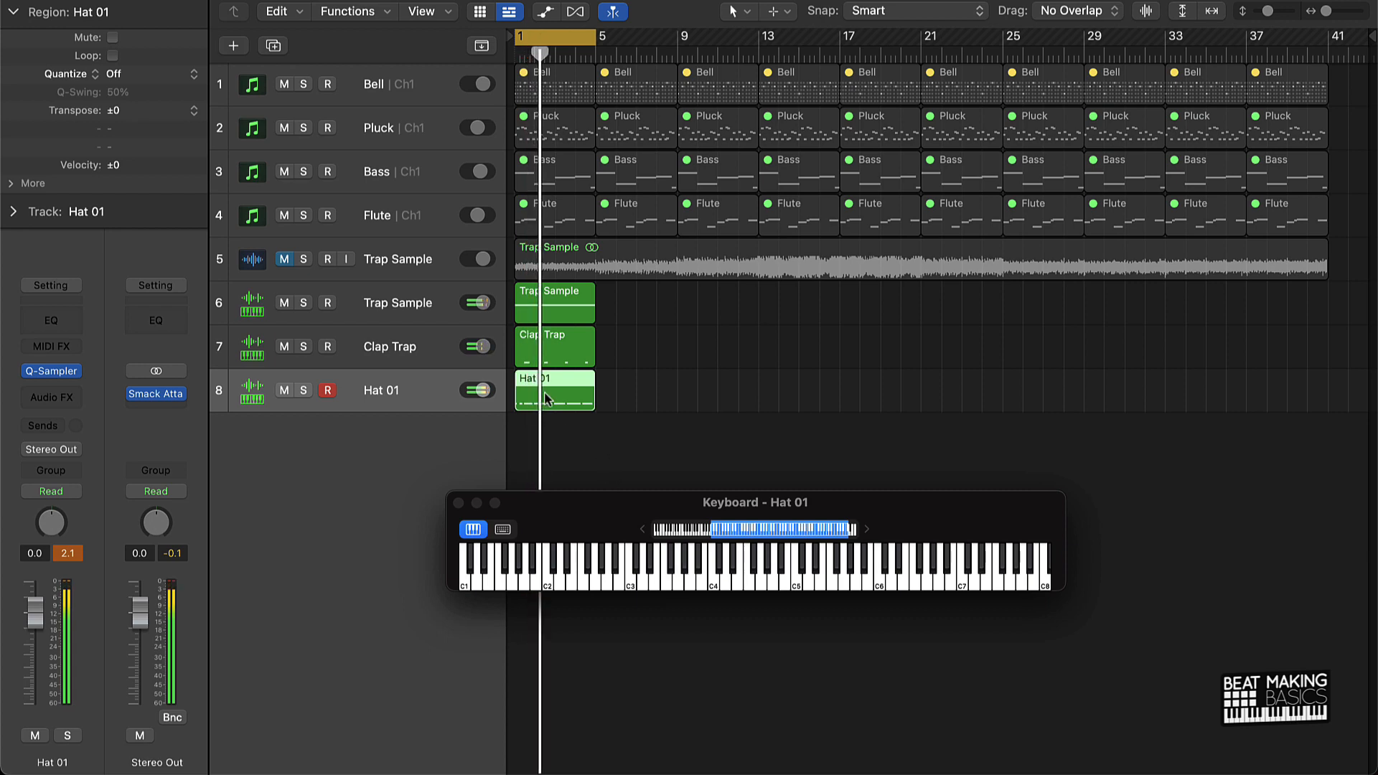
click(667, 439)
double_click(574, 401)
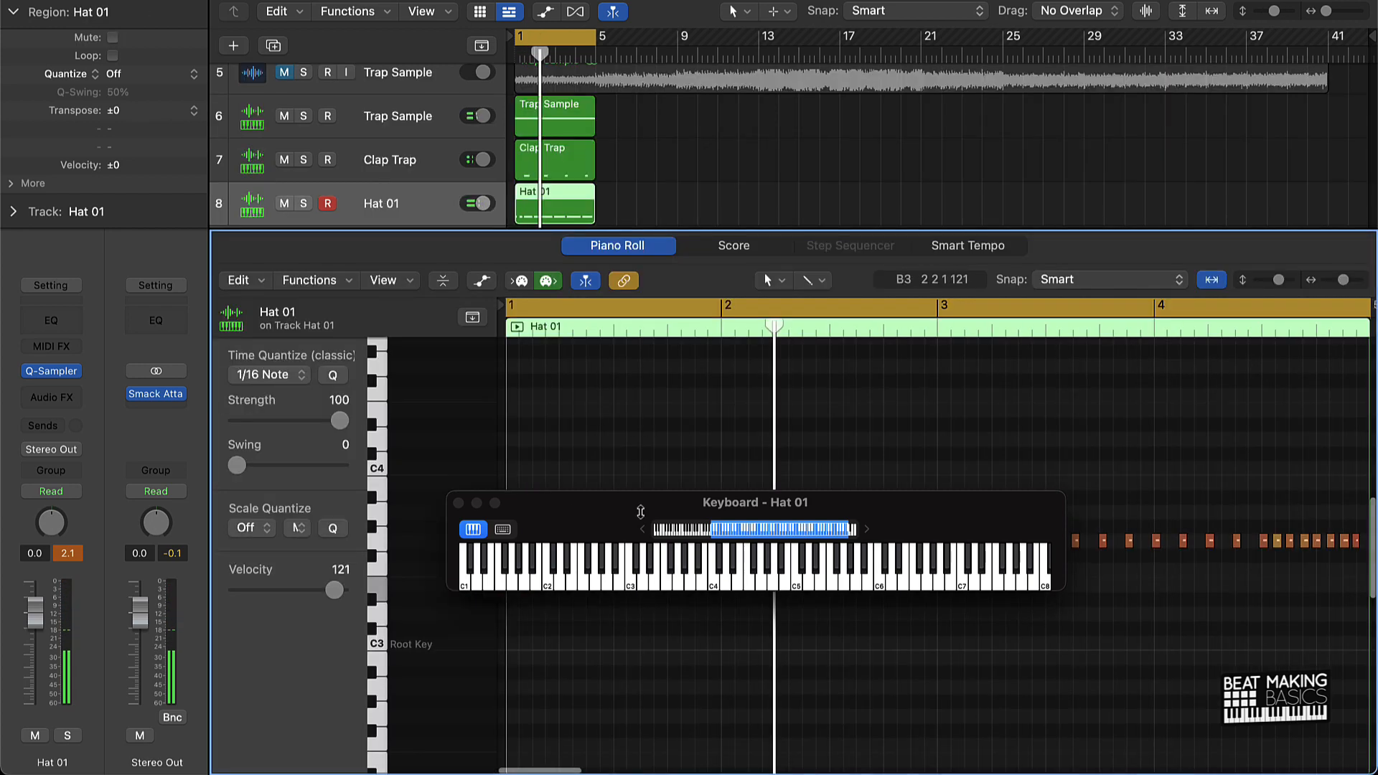
click(459, 502)
Quantize all the hi-hat notes to 1/16 Swing A, play the loop and close the Piano Roll.
key(super+a)
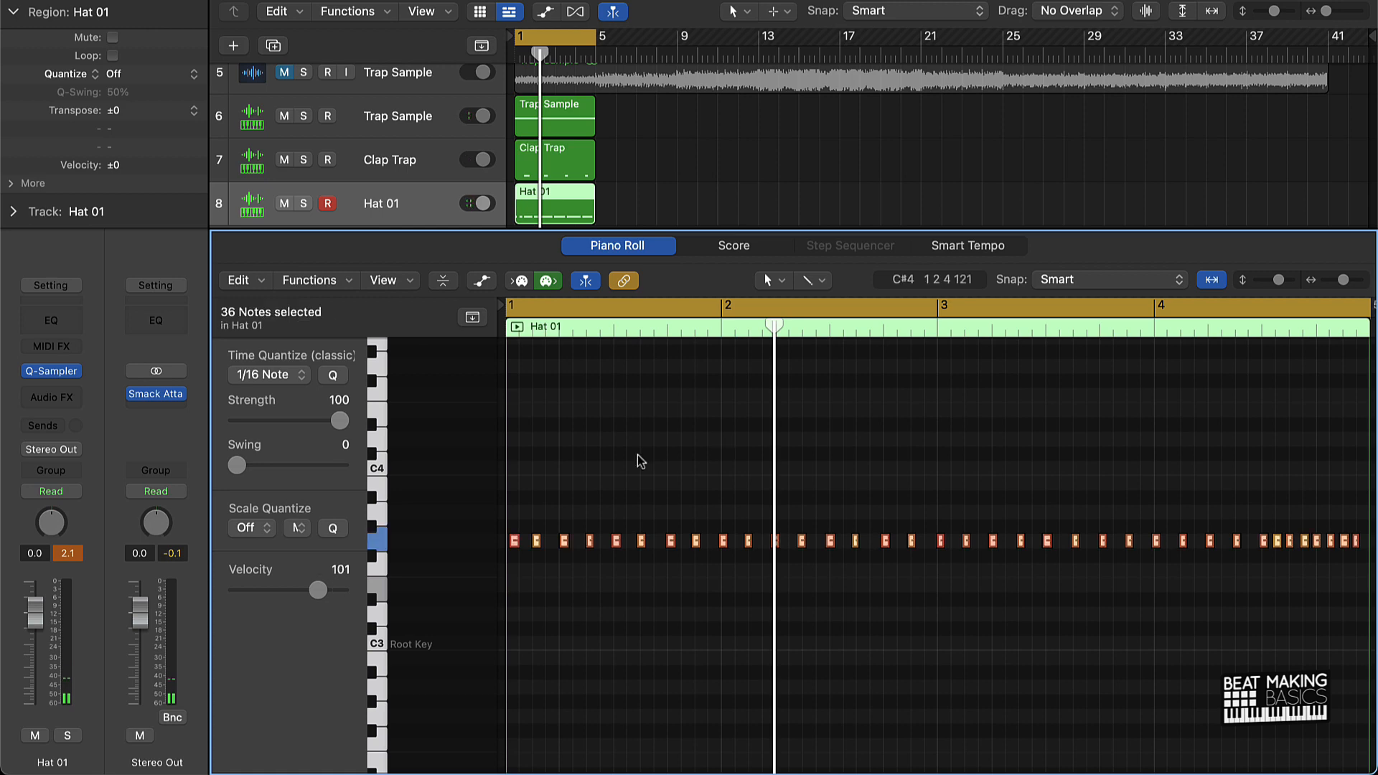
click(302, 378)
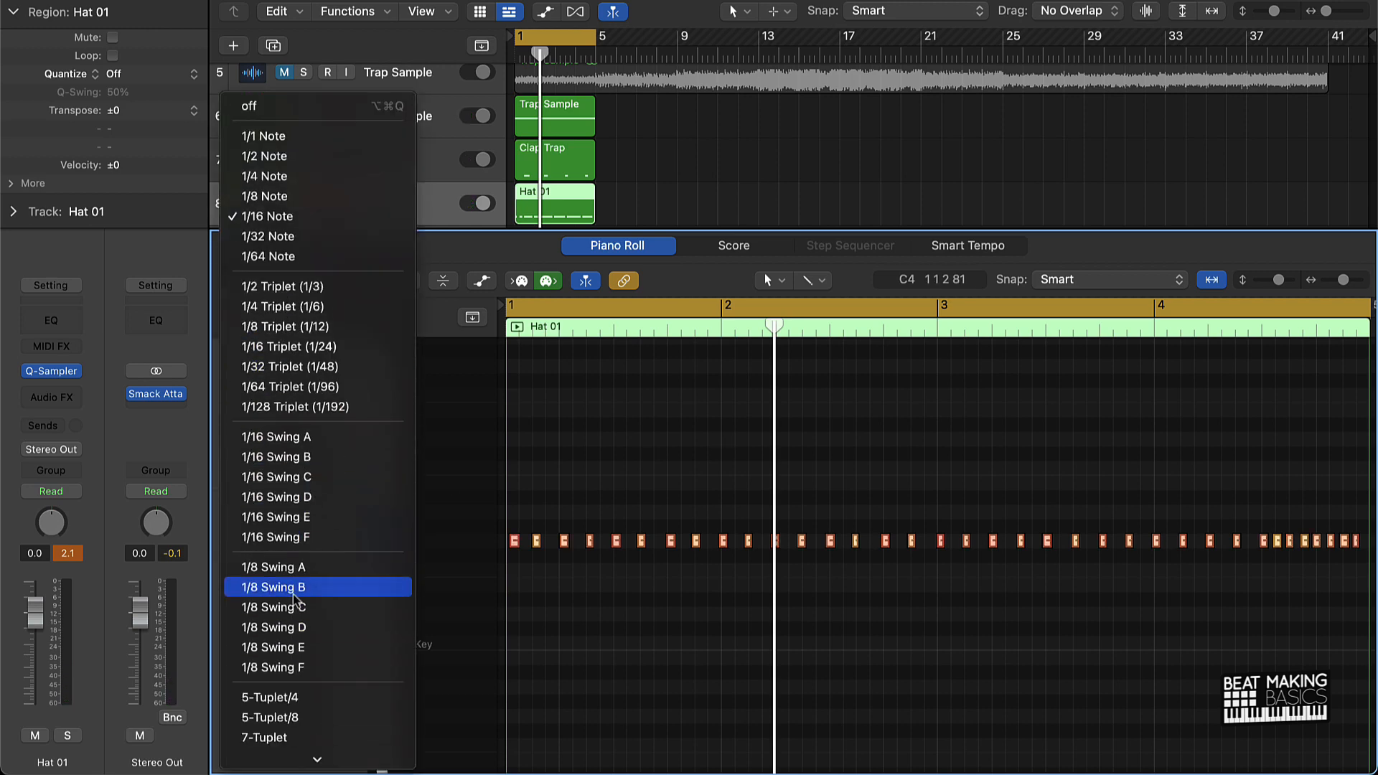
click(287, 436)
key(space)
click(782, 388)
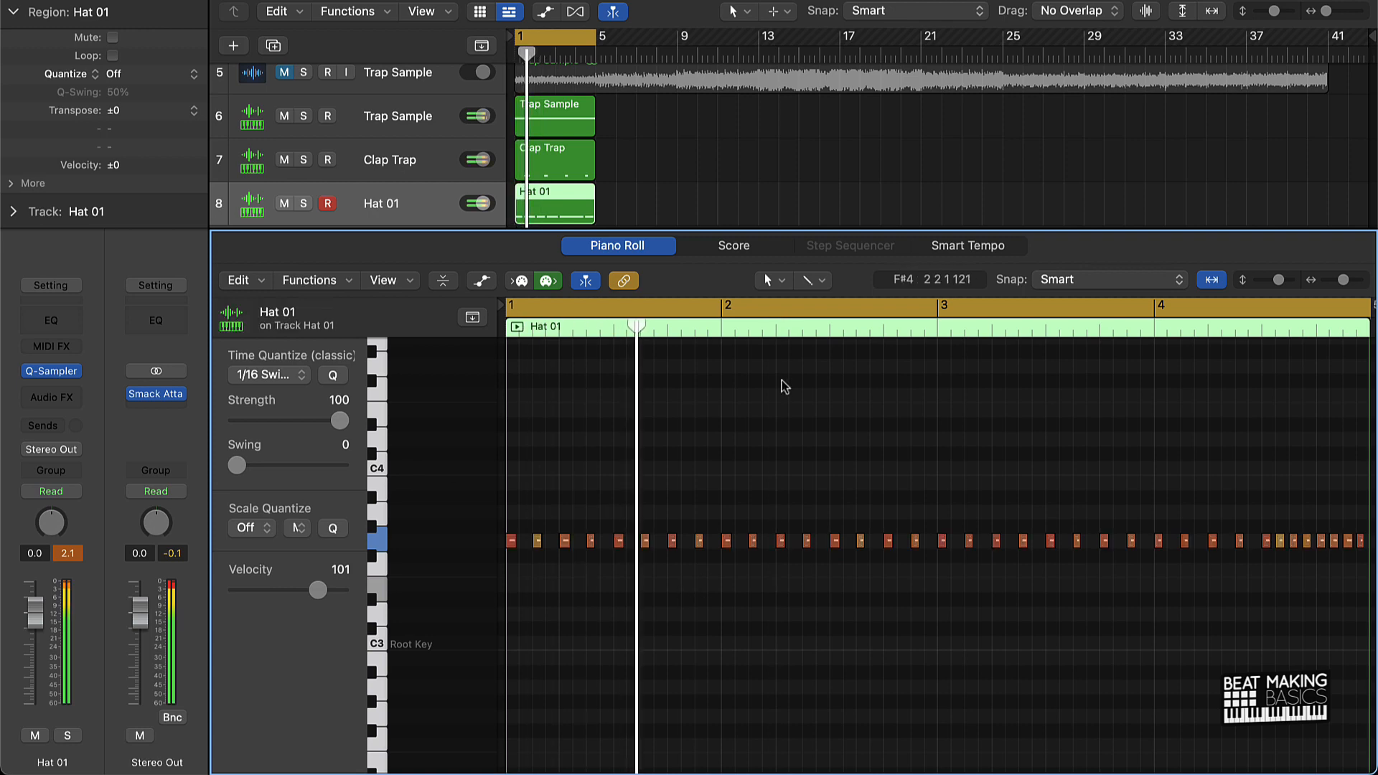
key(p)
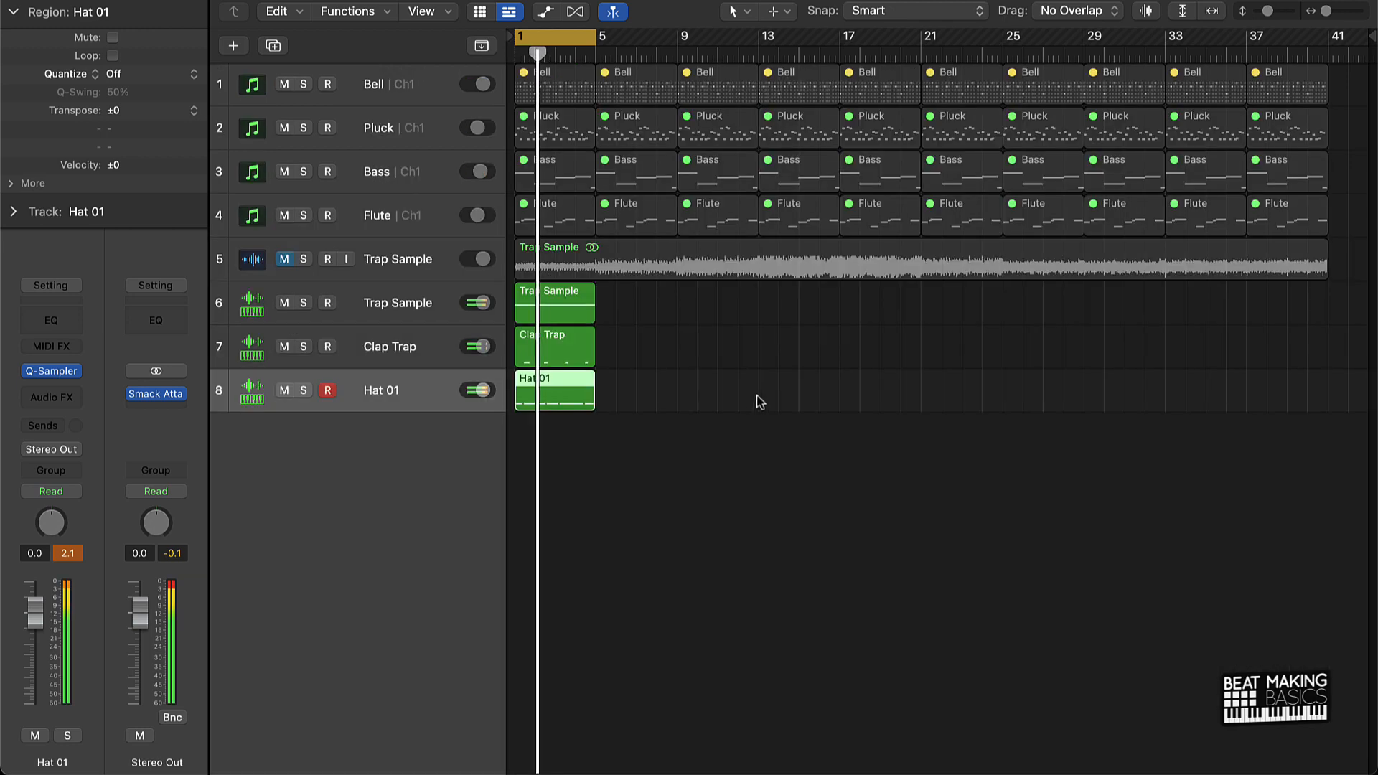
Reopen the Hat 01 region in the Piano Roll and set the quantize strength of its notes to 65.
double_click(553, 382)
key(super+a)
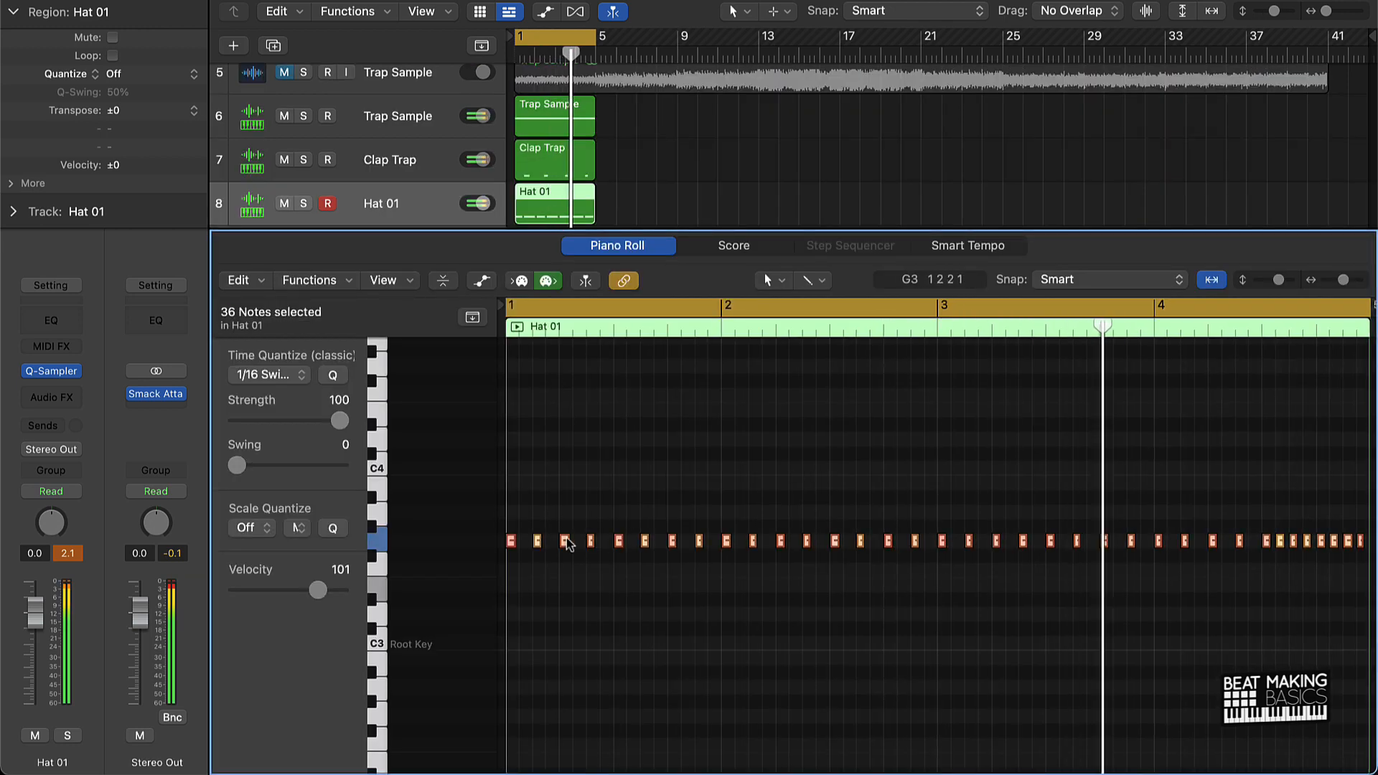
drag(333, 420, 297, 424)
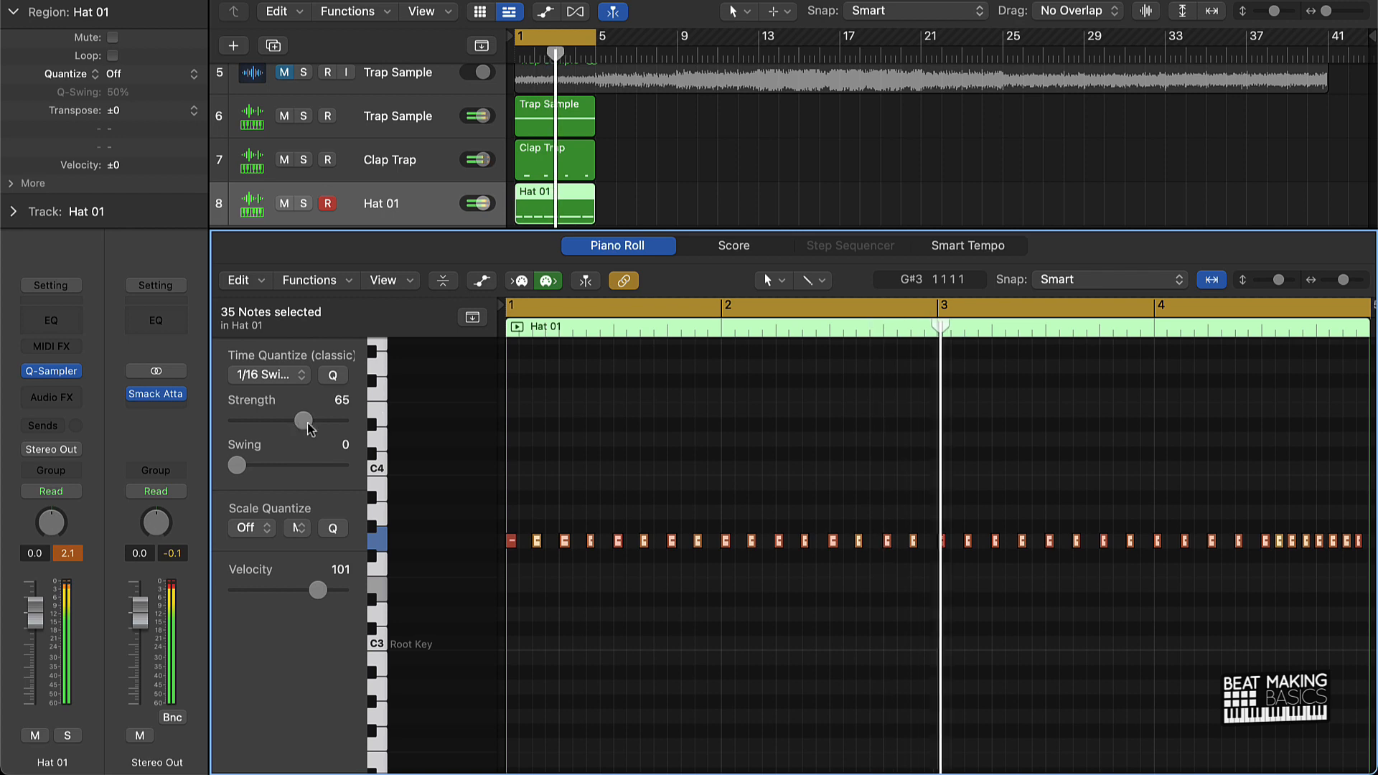
Close the Piano Roll, set the Hat 01 track volume to -3.5 dB and stop playback.
click(636, 400)
key(e)
click(682, 377)
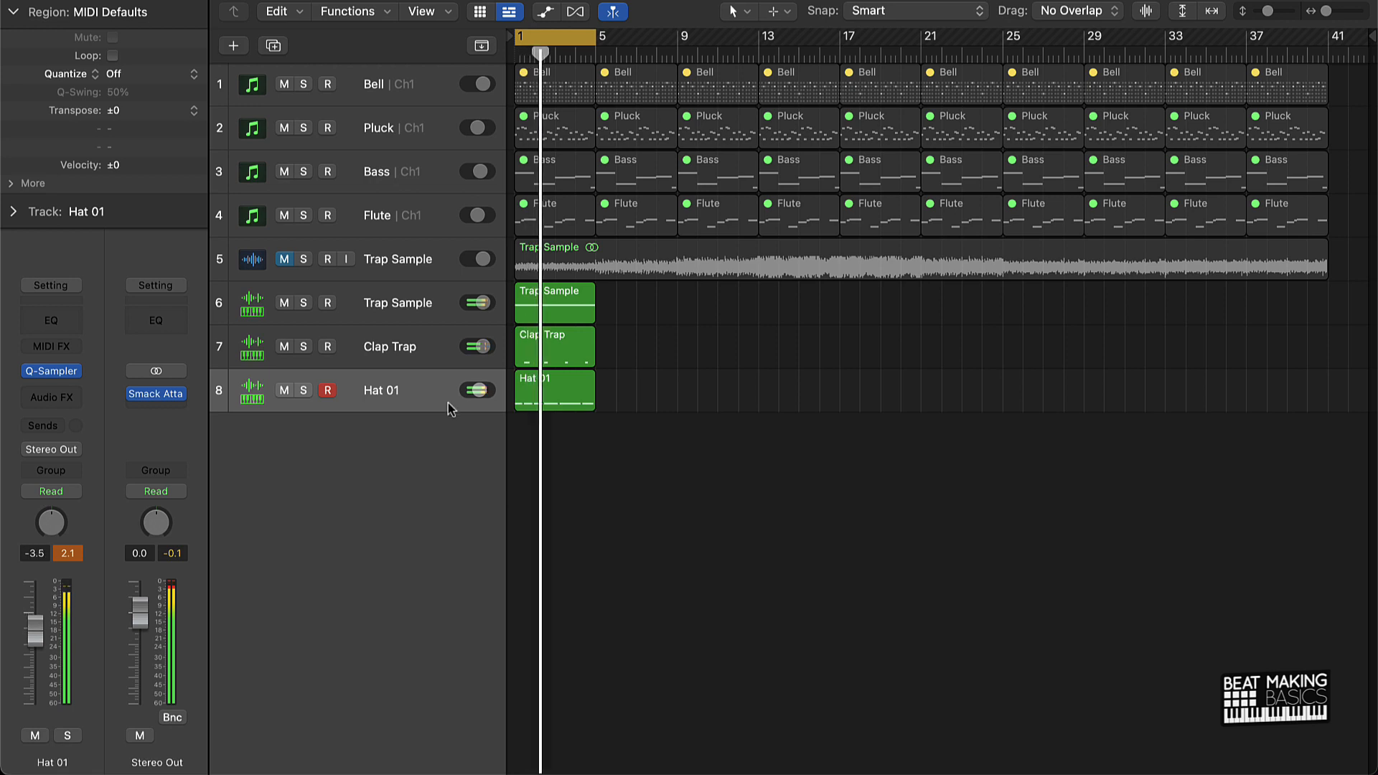
key(space)
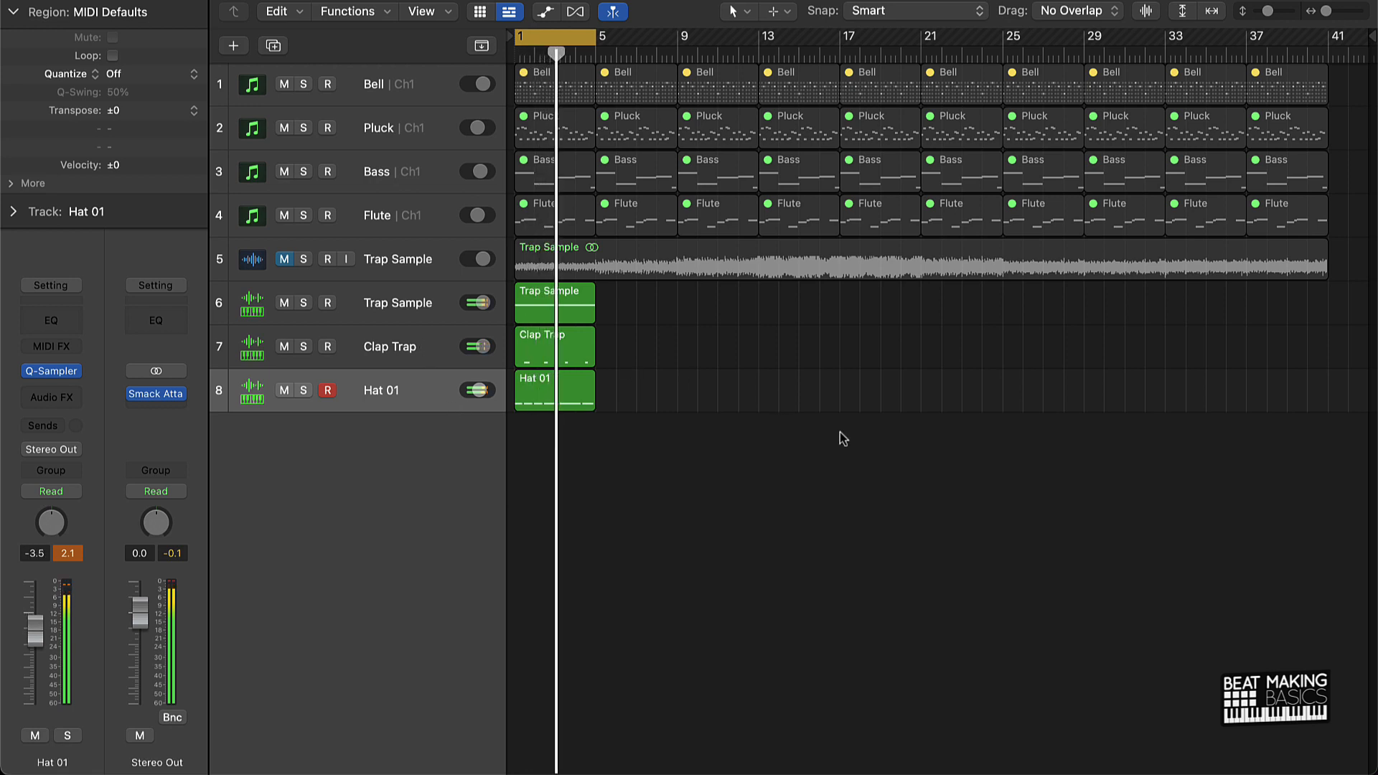